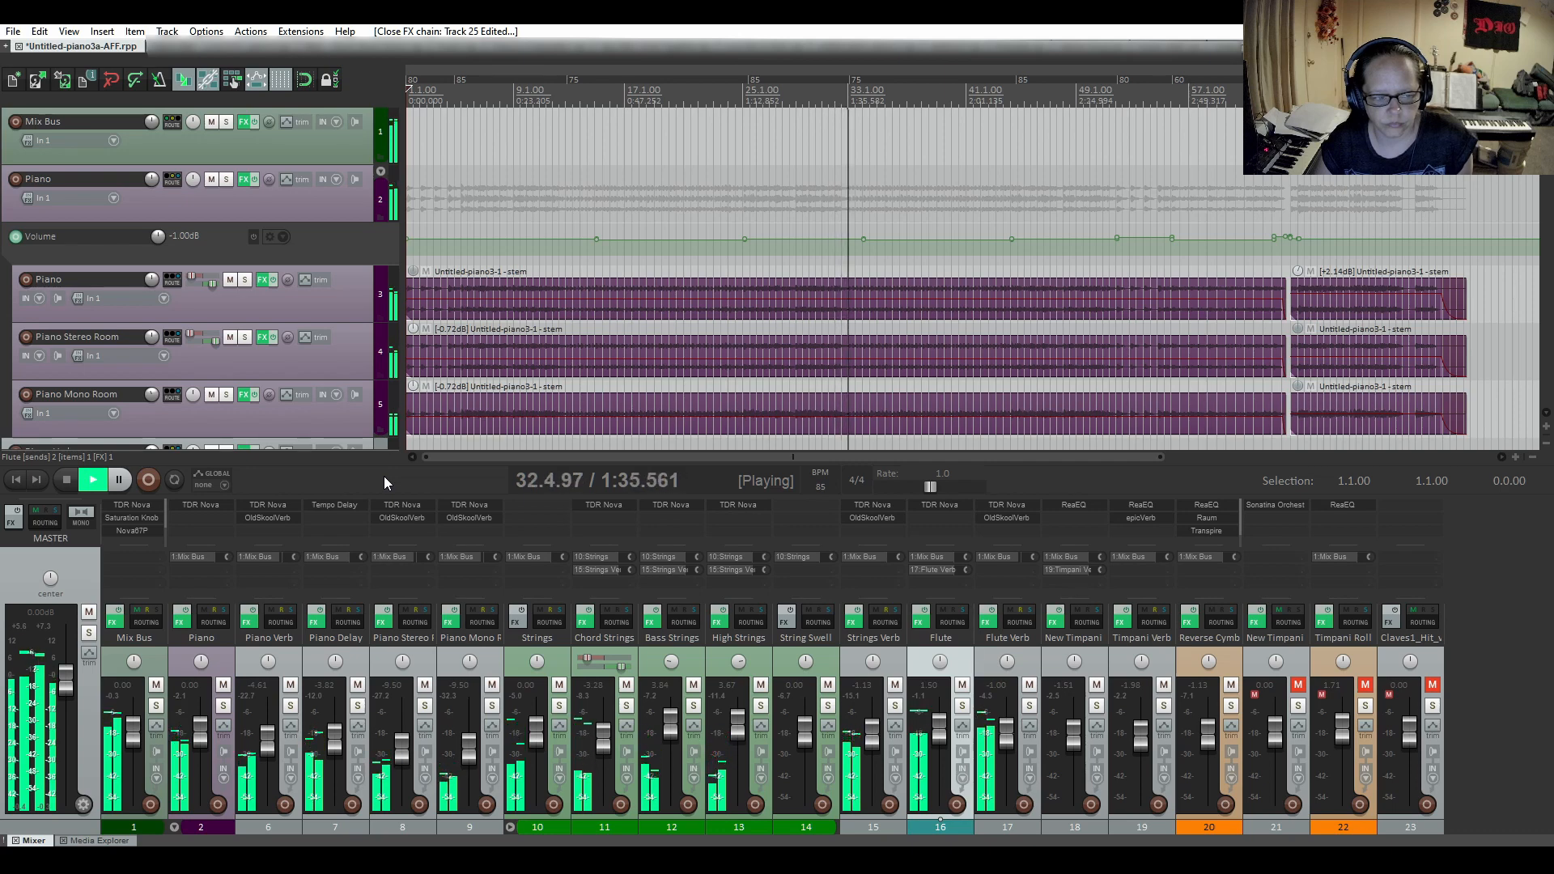
Stop playback and inspect the Grand Rhapsody Piano instrument's EQ and compressor controls on the Edited Midi track.
{"action": "left_click", "coordinate": [65, 480]}
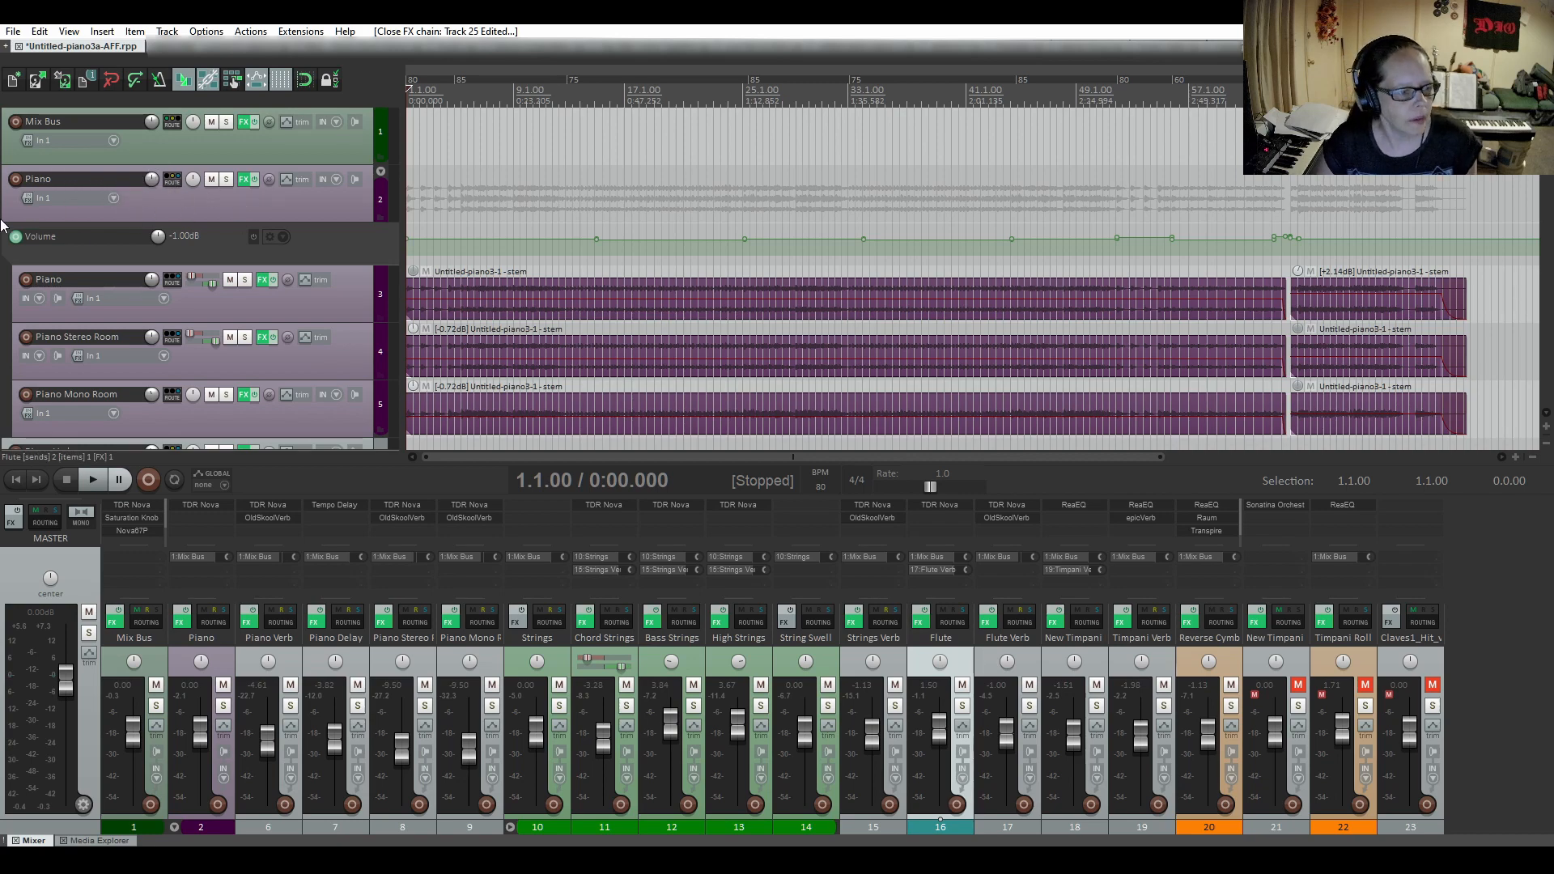
{"action": "scroll", "coordinate": [3, 225], "scroll_direction": "down", "scroll_amount": 15}
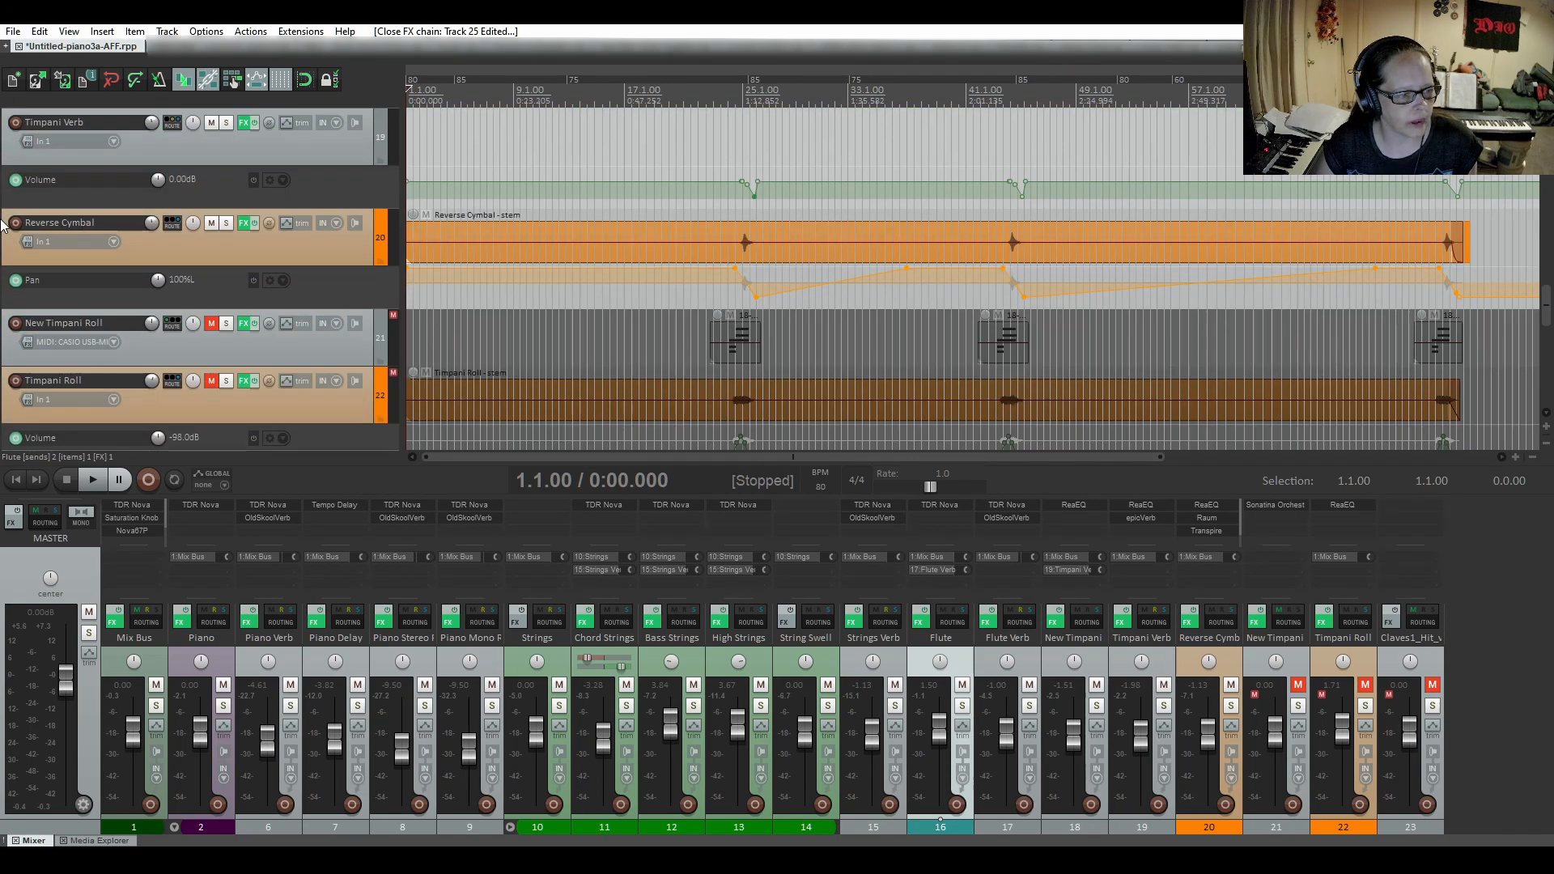
{"action": "scroll", "coordinate": [2, 225], "scroll_direction": "down", "scroll_amount": 8}
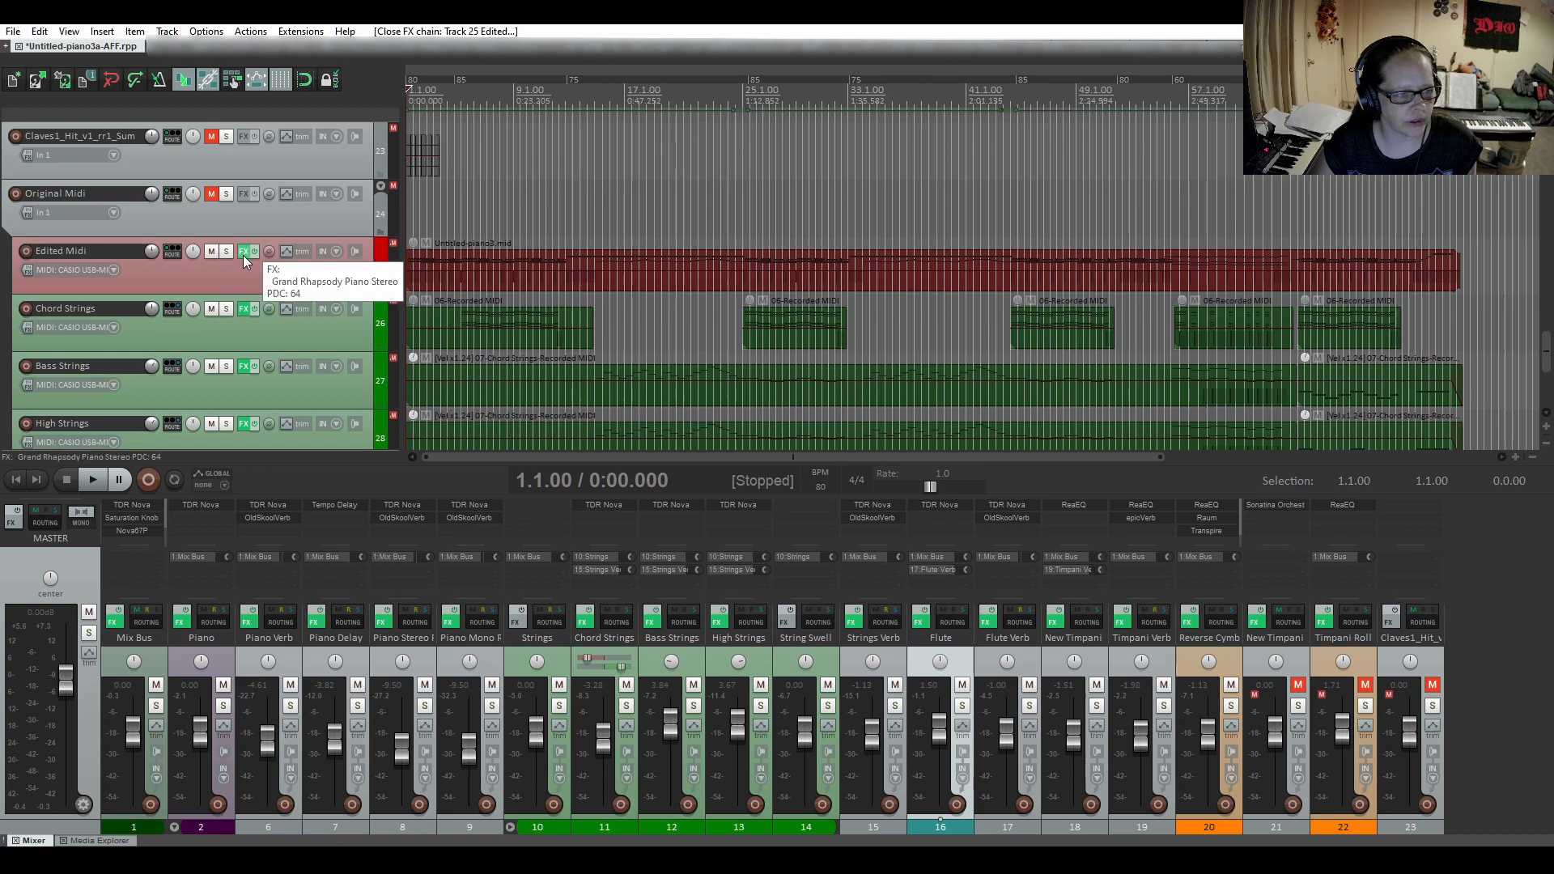
{"action": "left_click", "coordinate": [244, 251]}
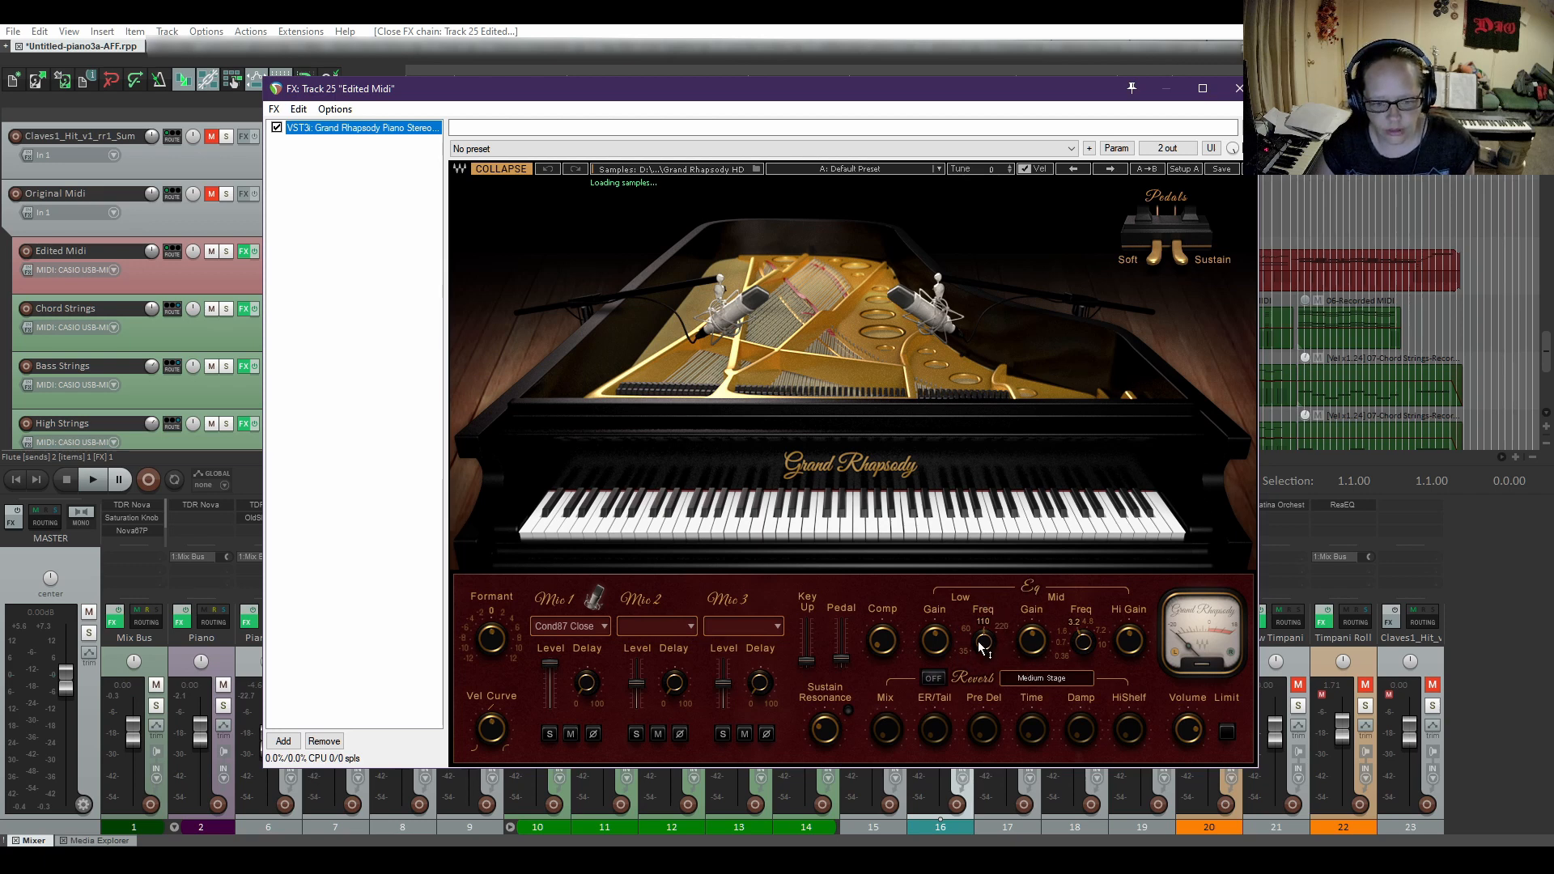
{"action": "mouse_move", "coordinate": [992, 649]}
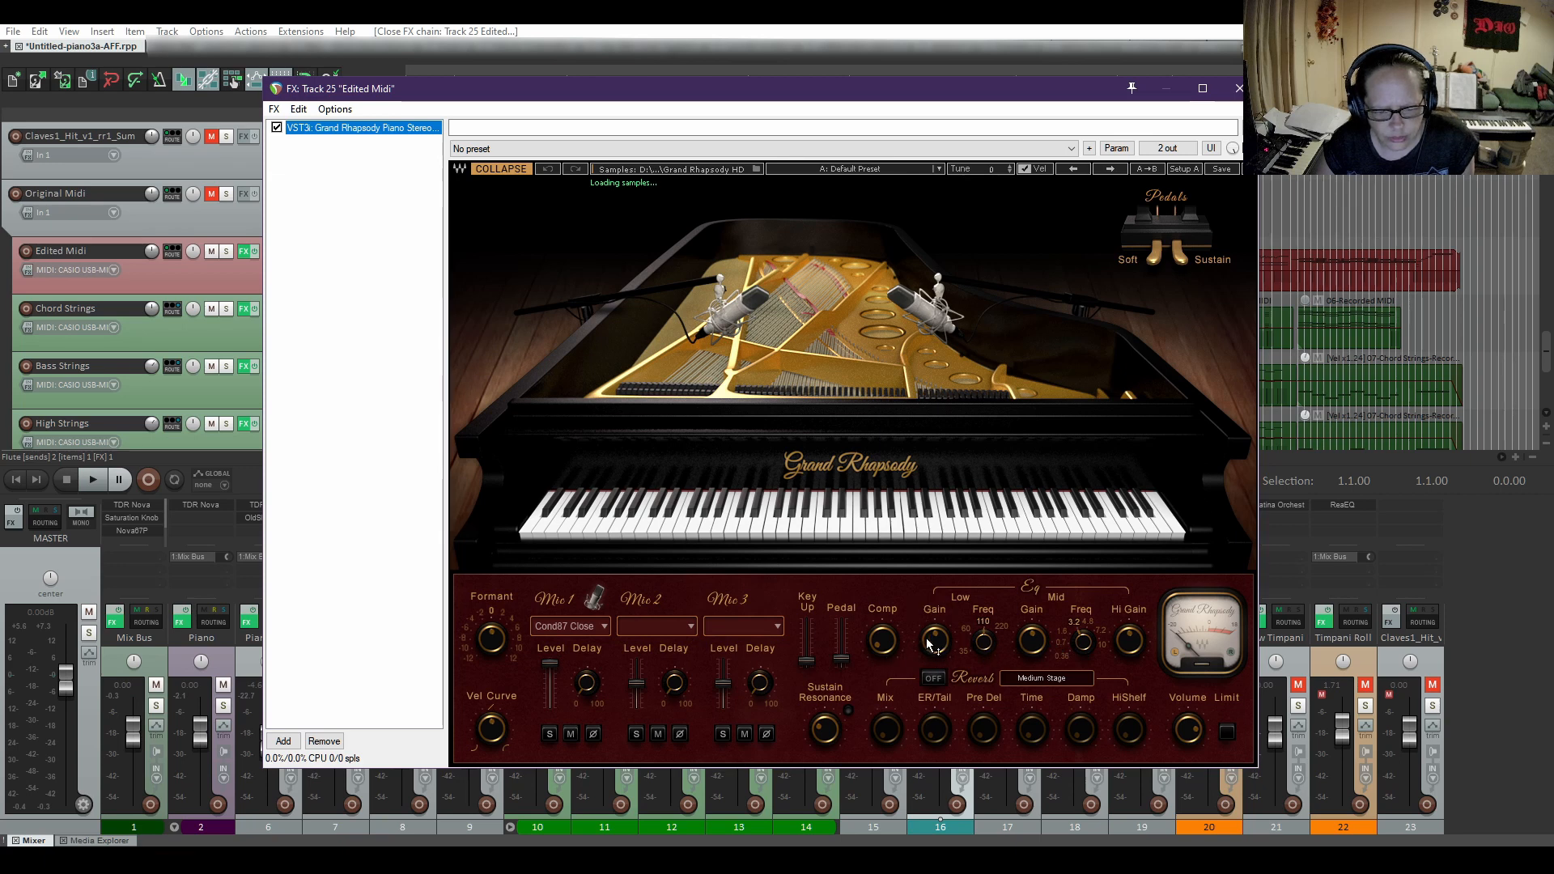
{"action": "mouse_move", "coordinate": [937, 638]}
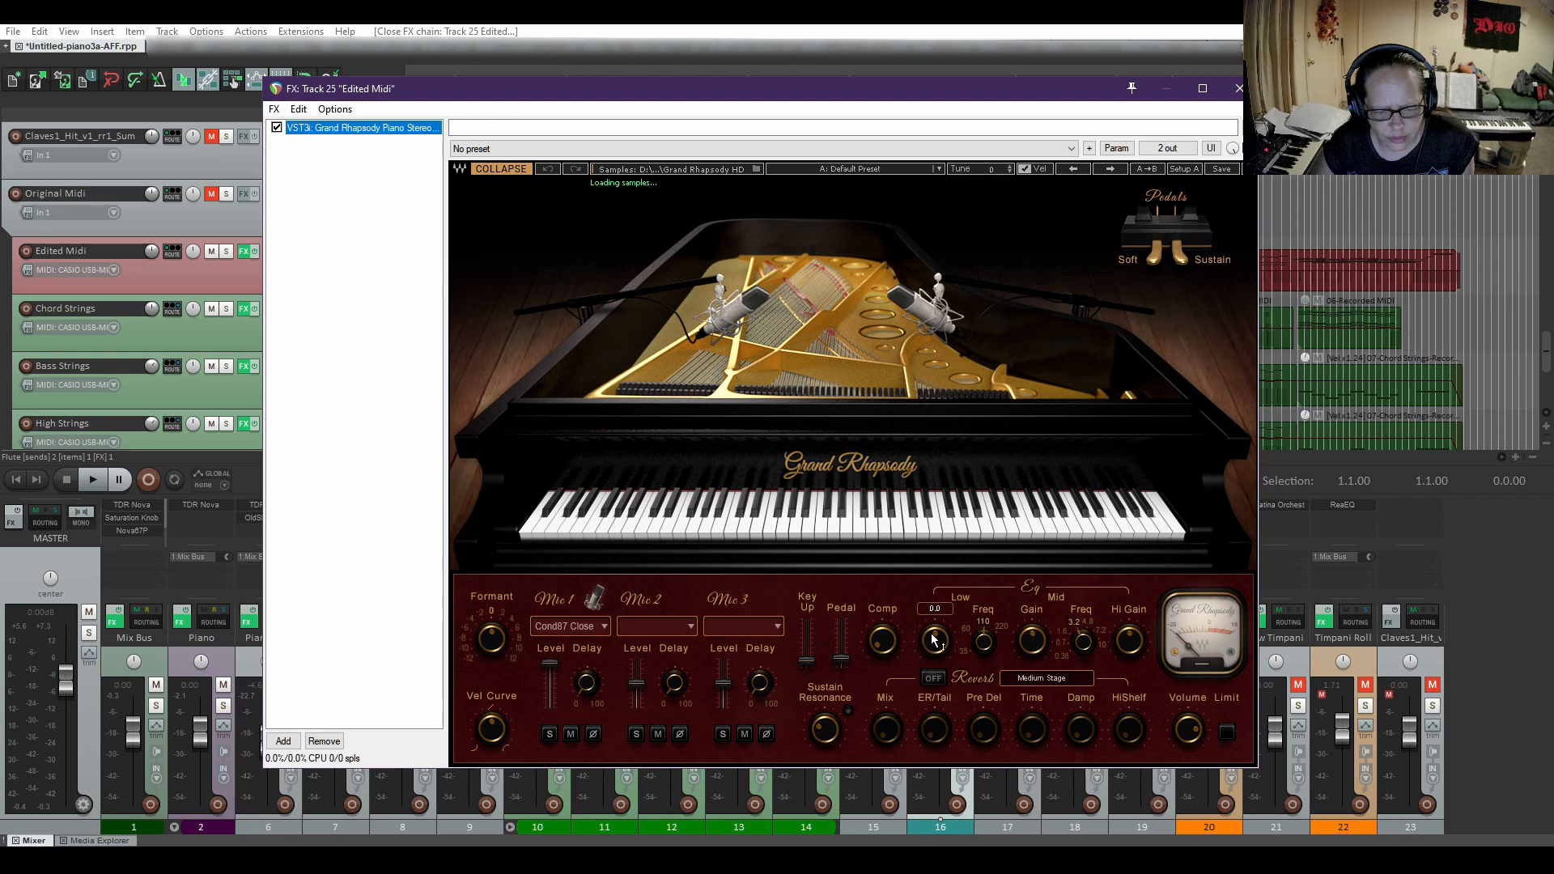
{"action": "mouse_move", "coordinate": [888, 652]}
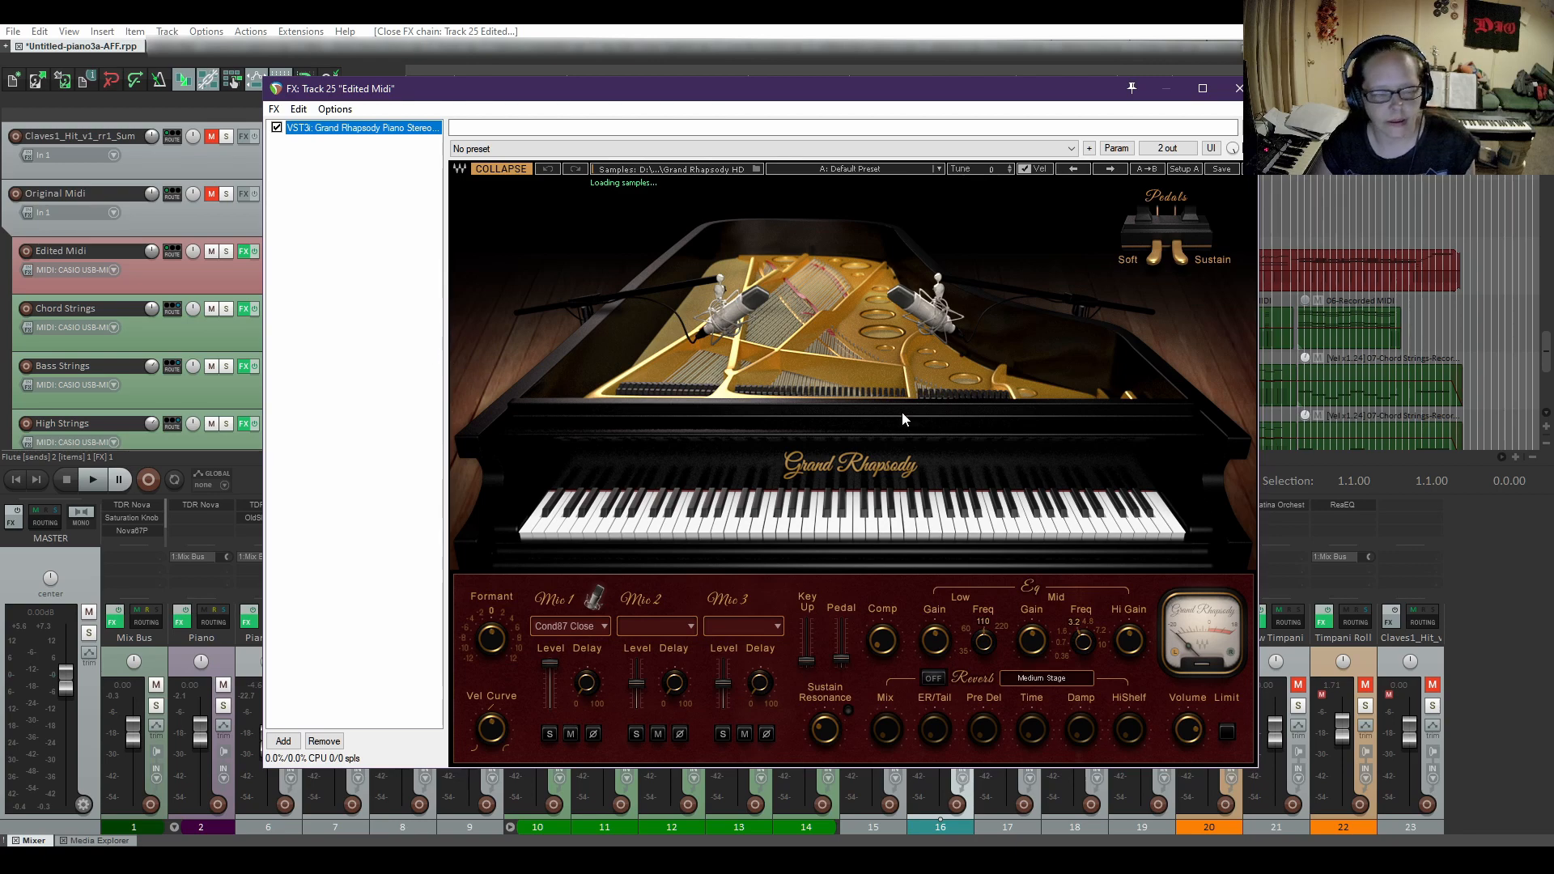
{"action": "left_click", "coordinate": [1238, 88]}
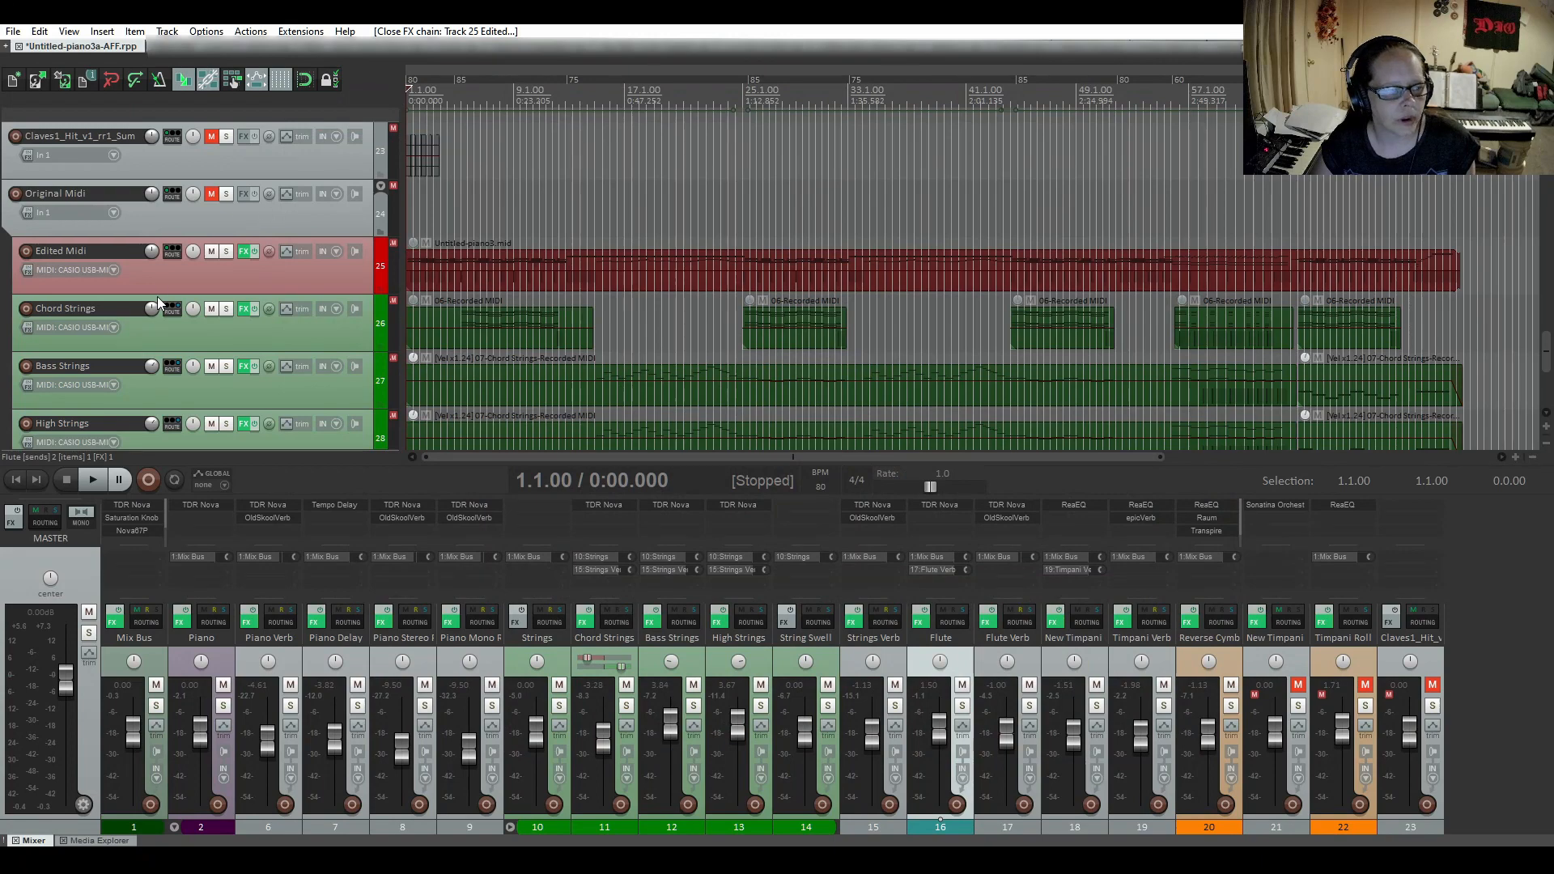
Unmute the Original Midi folder track and check the LABS strings instrument on its Chord Strings track.
{"action": "left_click", "coordinate": [211, 194]}
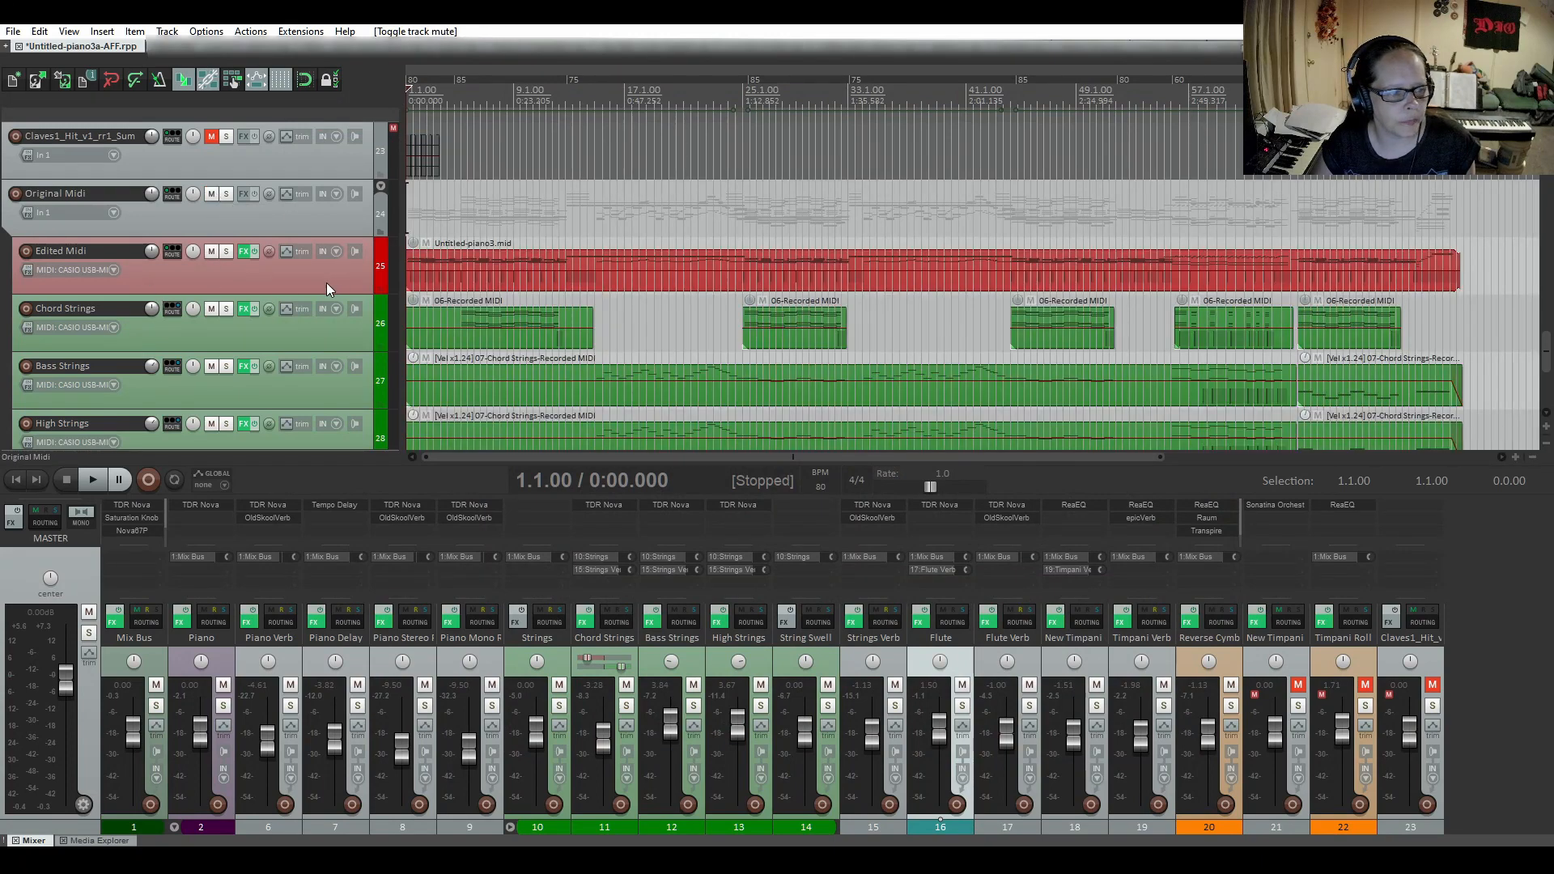
{"action": "scroll", "coordinate": [327, 284], "scroll_direction": "down", "scroll_amount": 2}
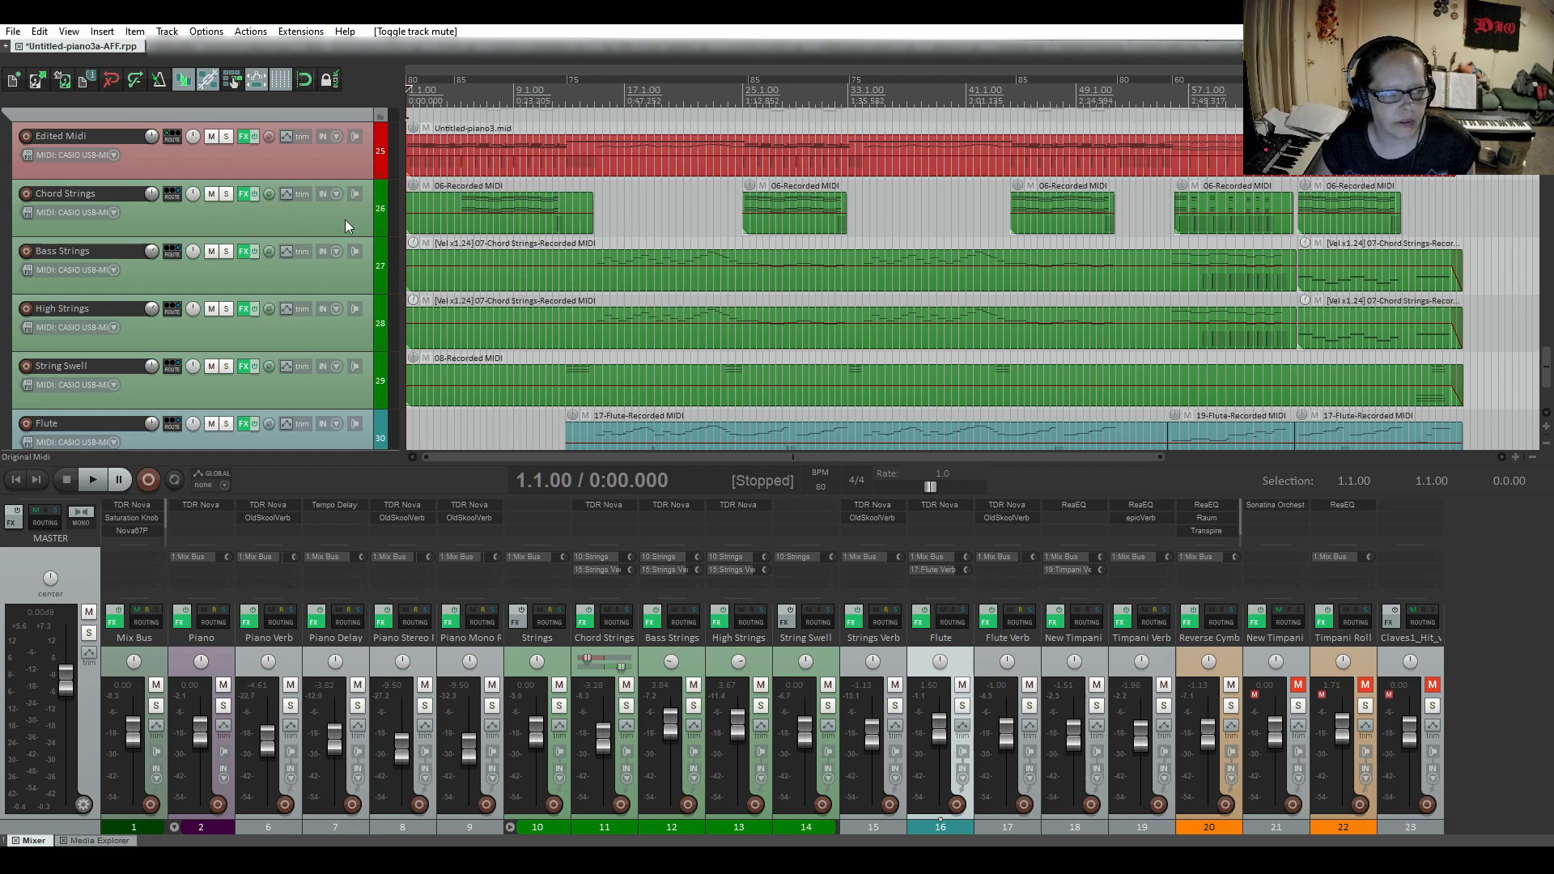
{"action": "left_click", "coordinate": [246, 196]}
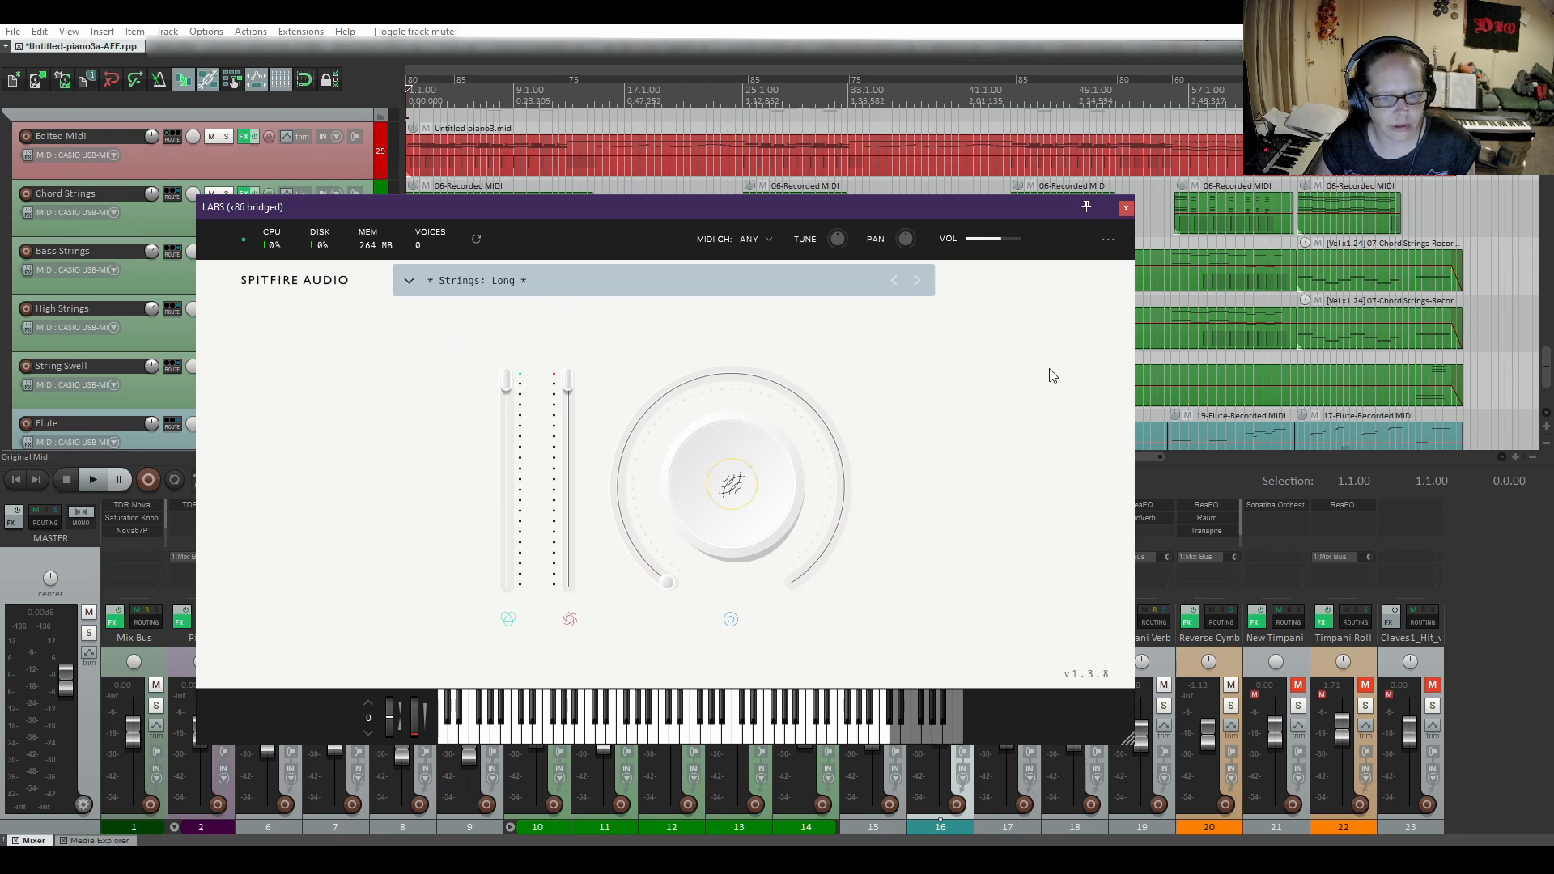
{"action": "left_click", "coordinate": [731, 488]}
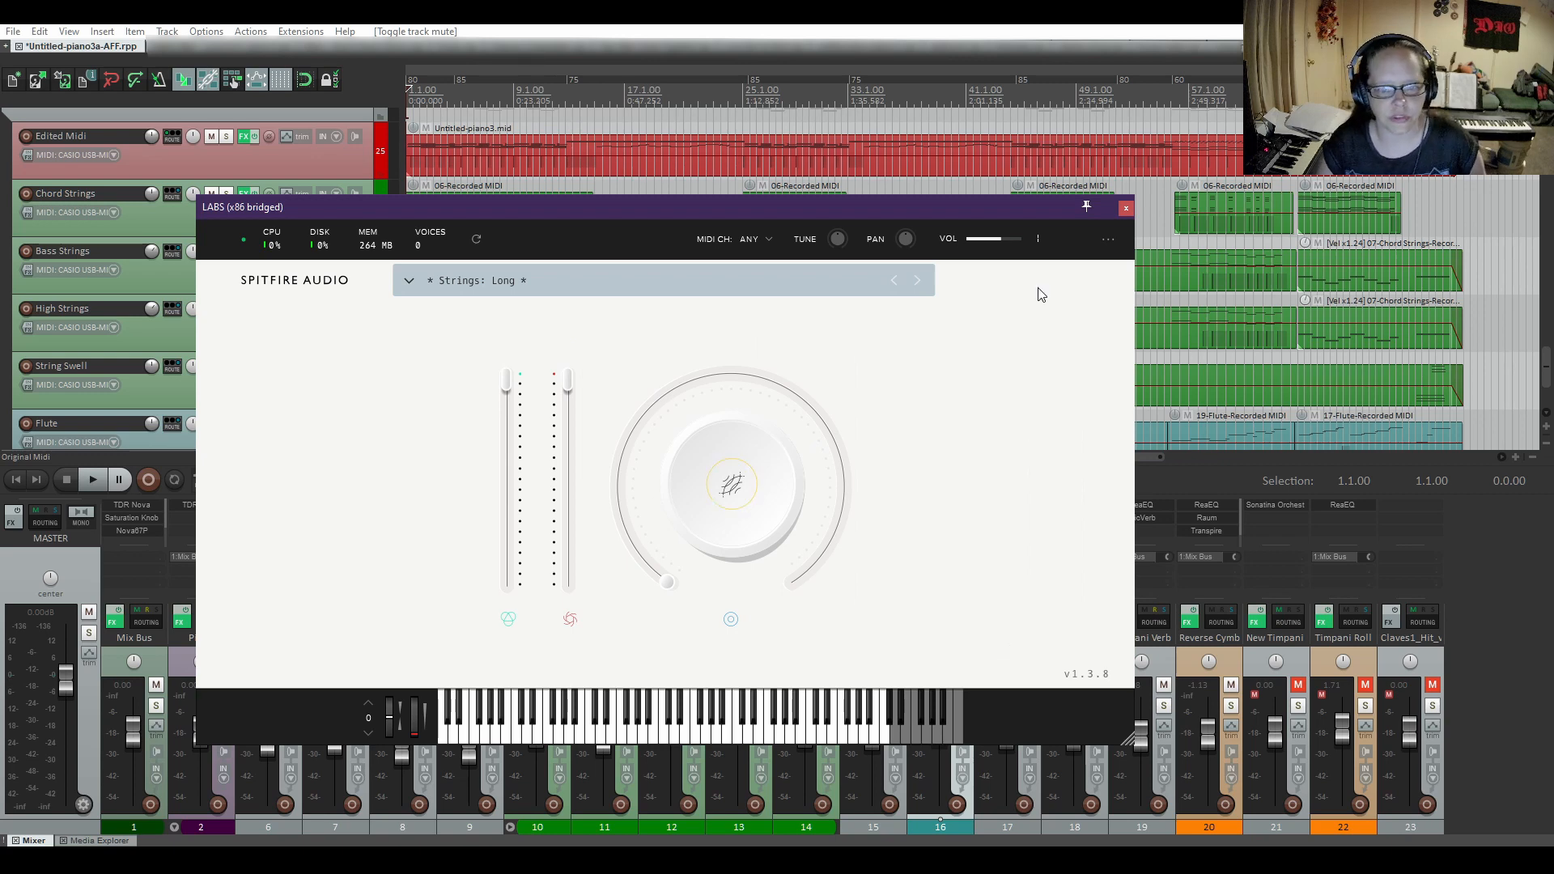
{"action": "left_click", "coordinate": [1126, 208]}
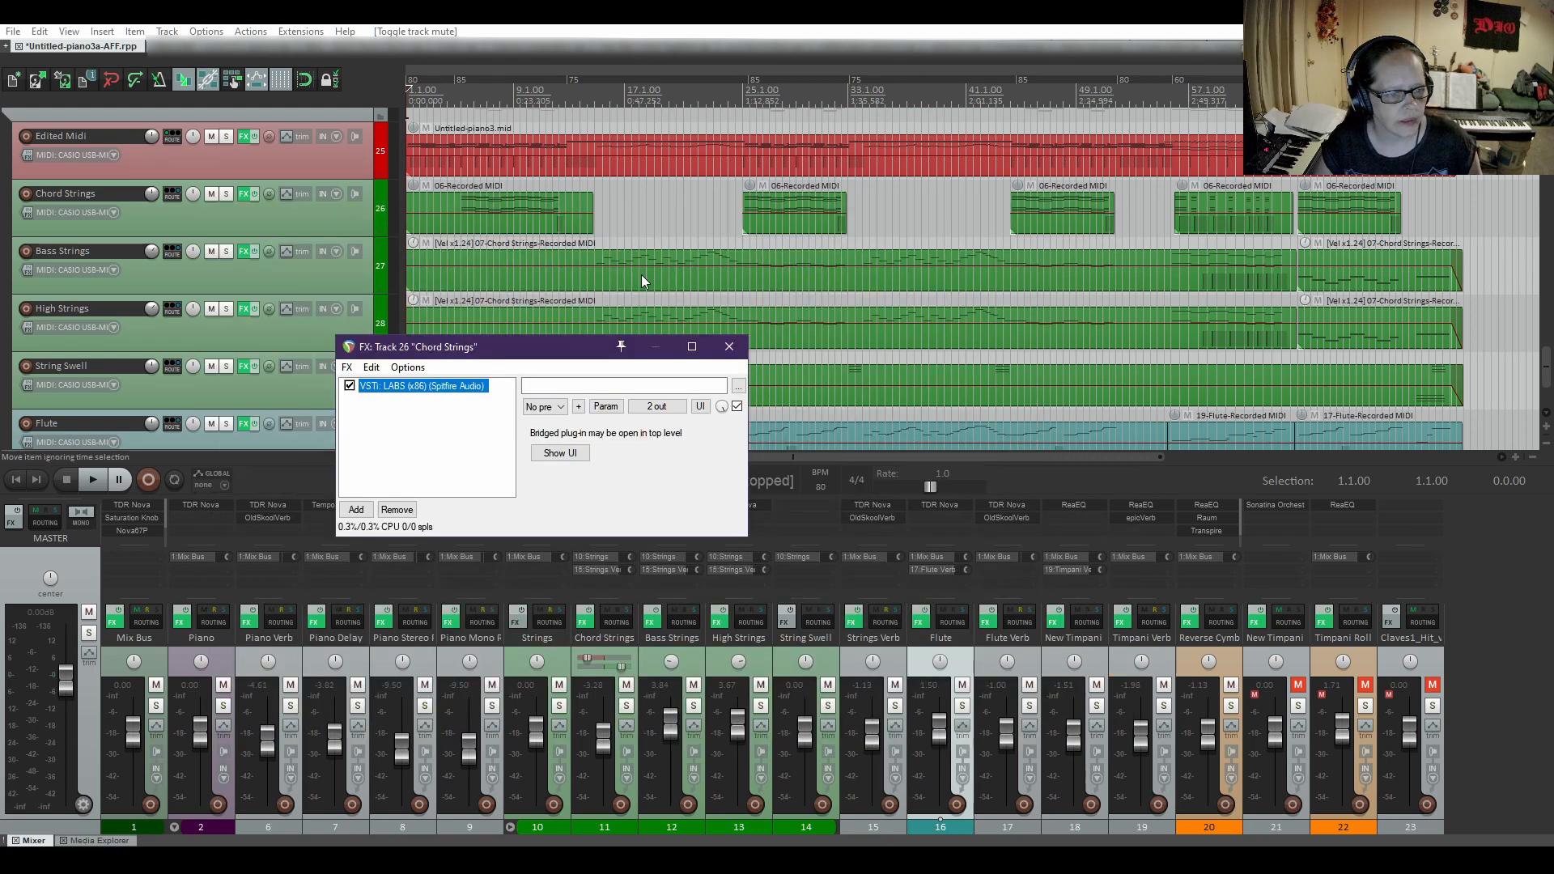
{"action": "left_click", "coordinate": [728, 346]}
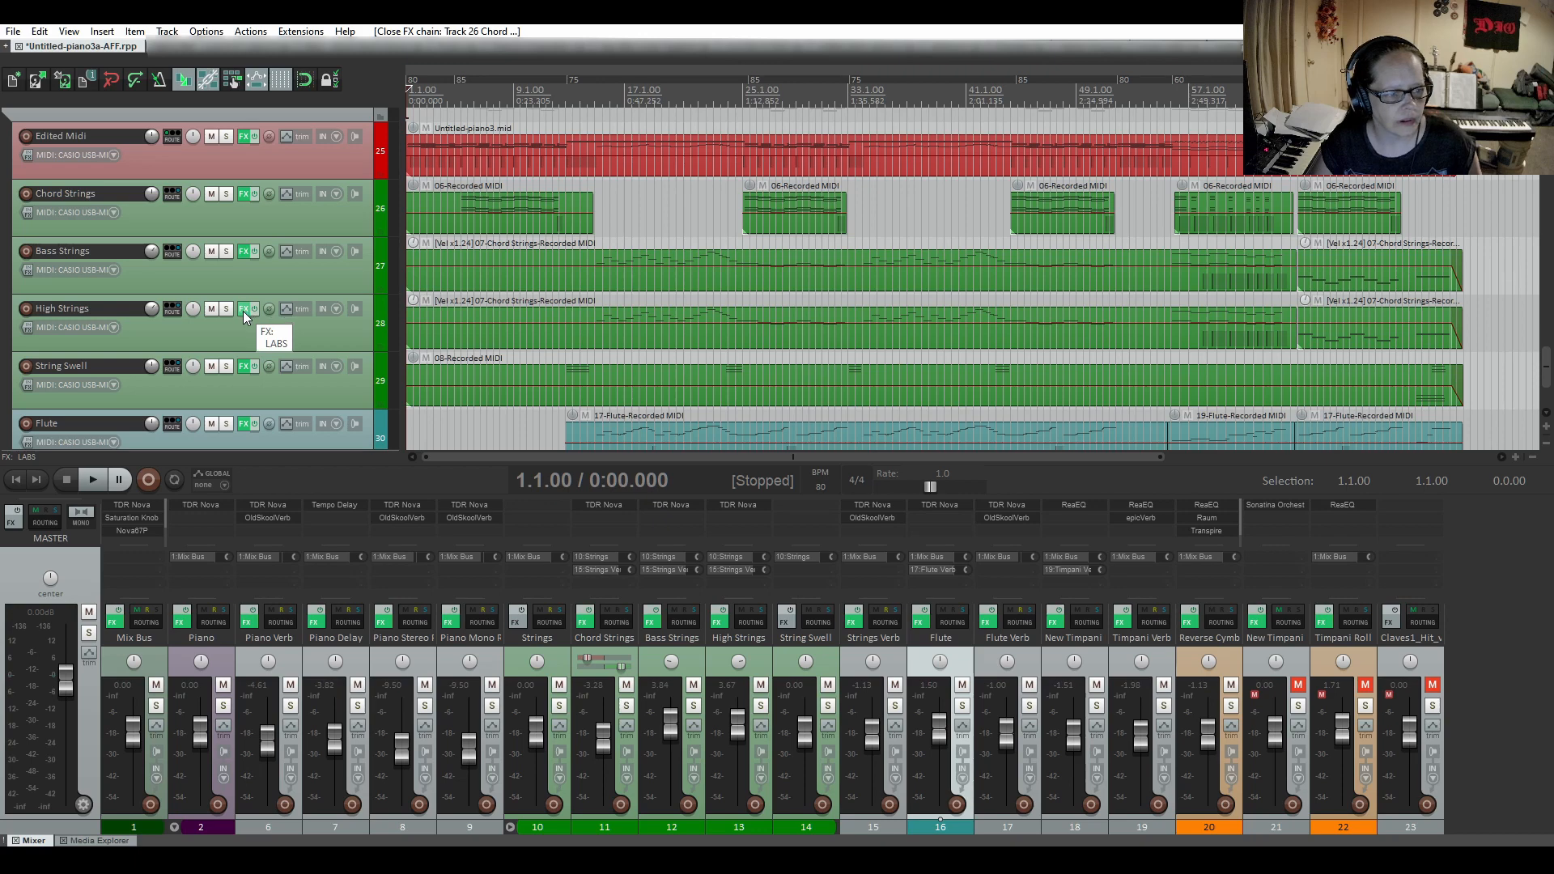
Review the reverb and release settings of the LABS instrument on the High Strings track.
{"action": "left_click", "coordinate": [242, 311]}
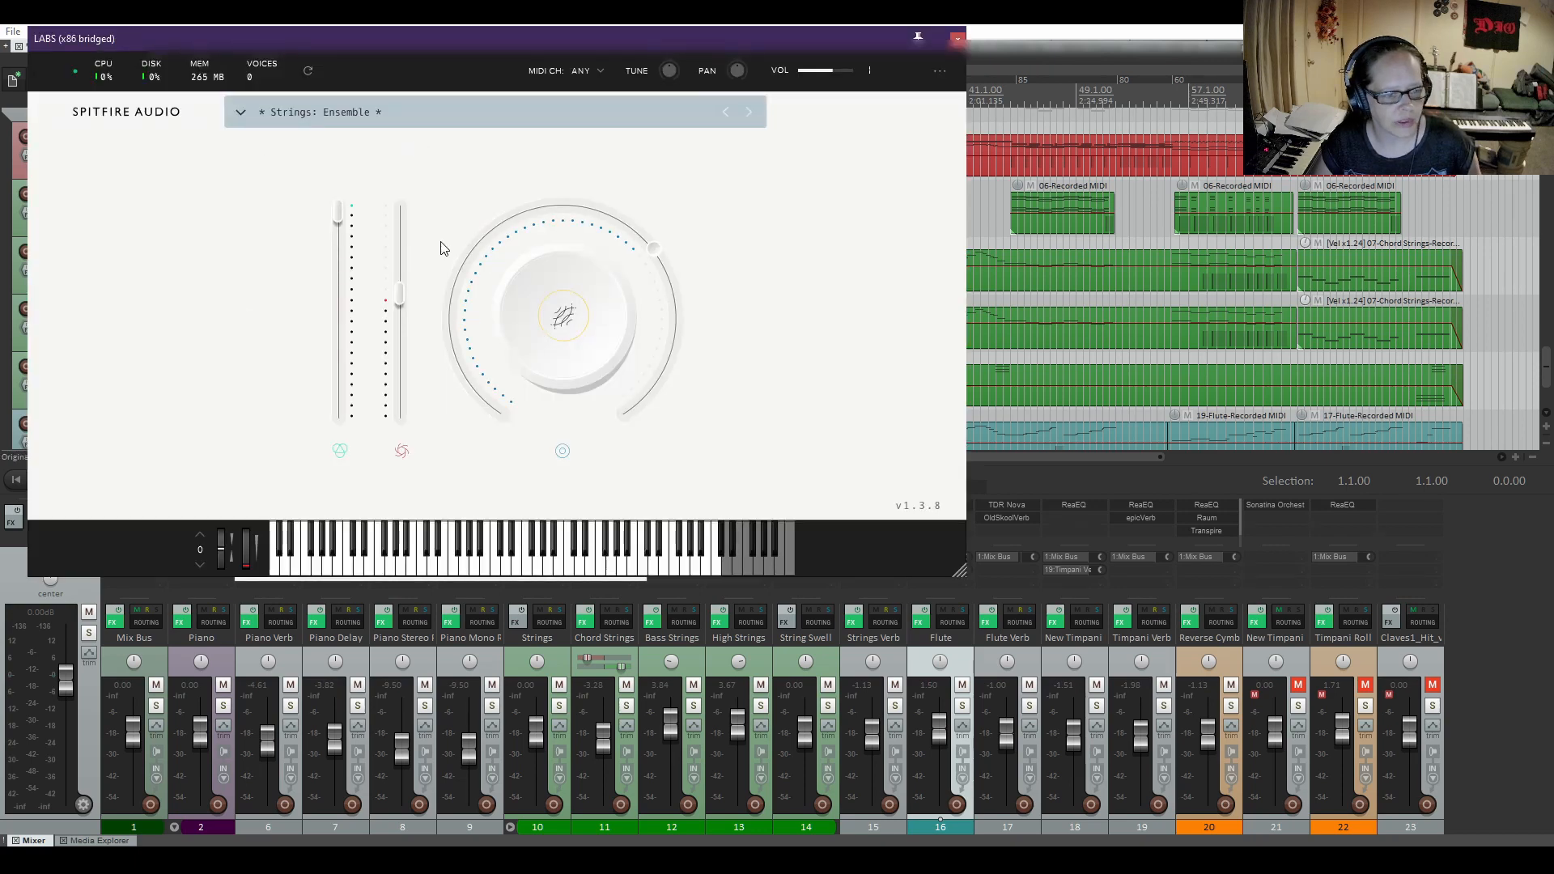
{"action": "mouse_move", "coordinate": [410, 307]}
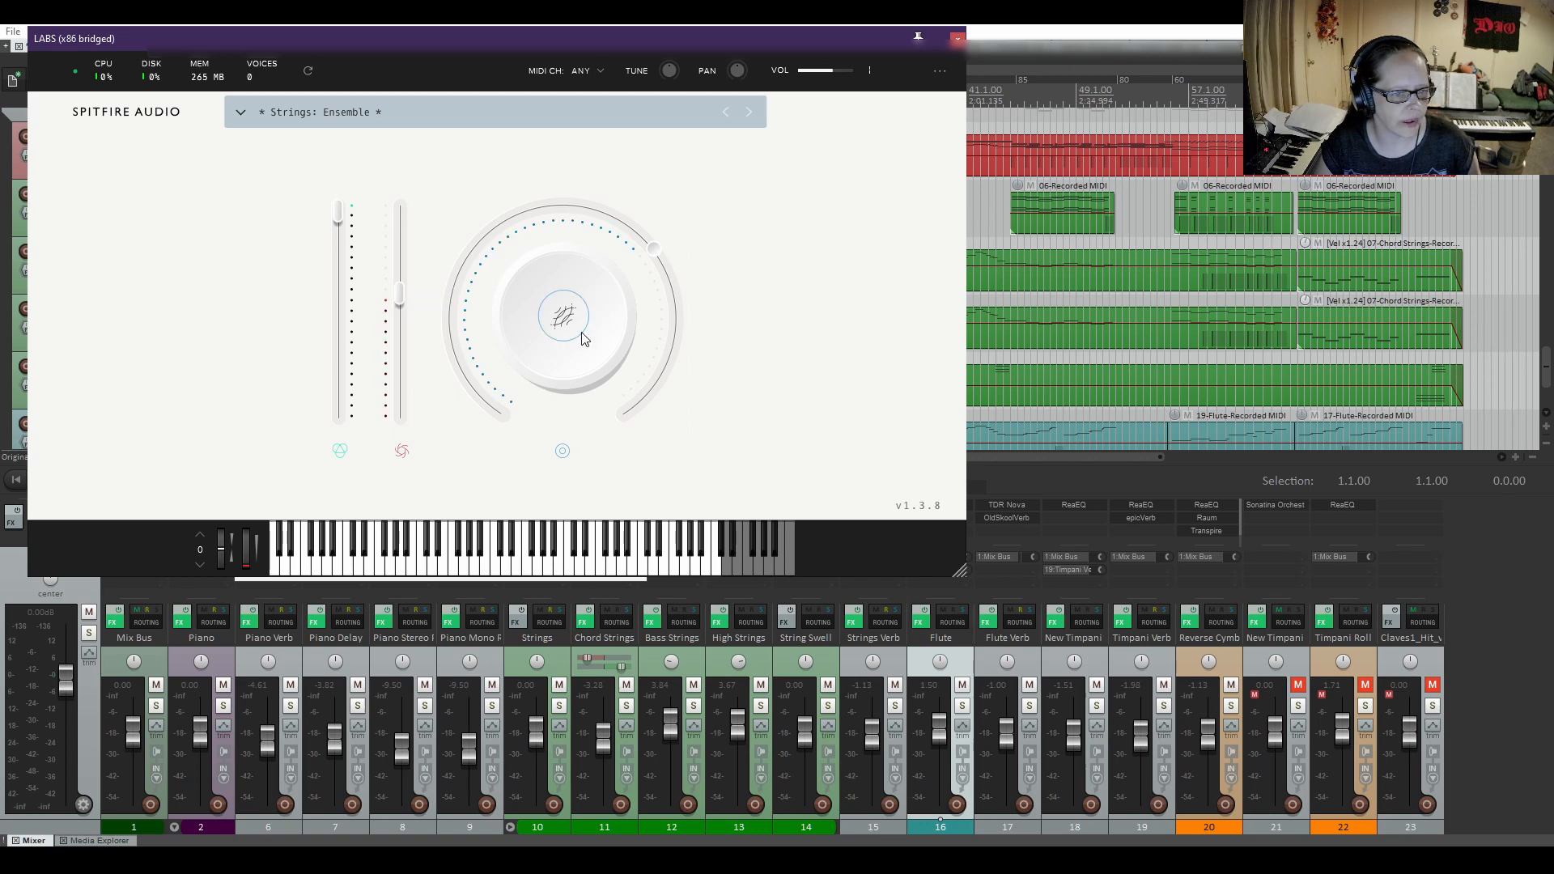
{"action": "mouse_move", "coordinate": [569, 326]}
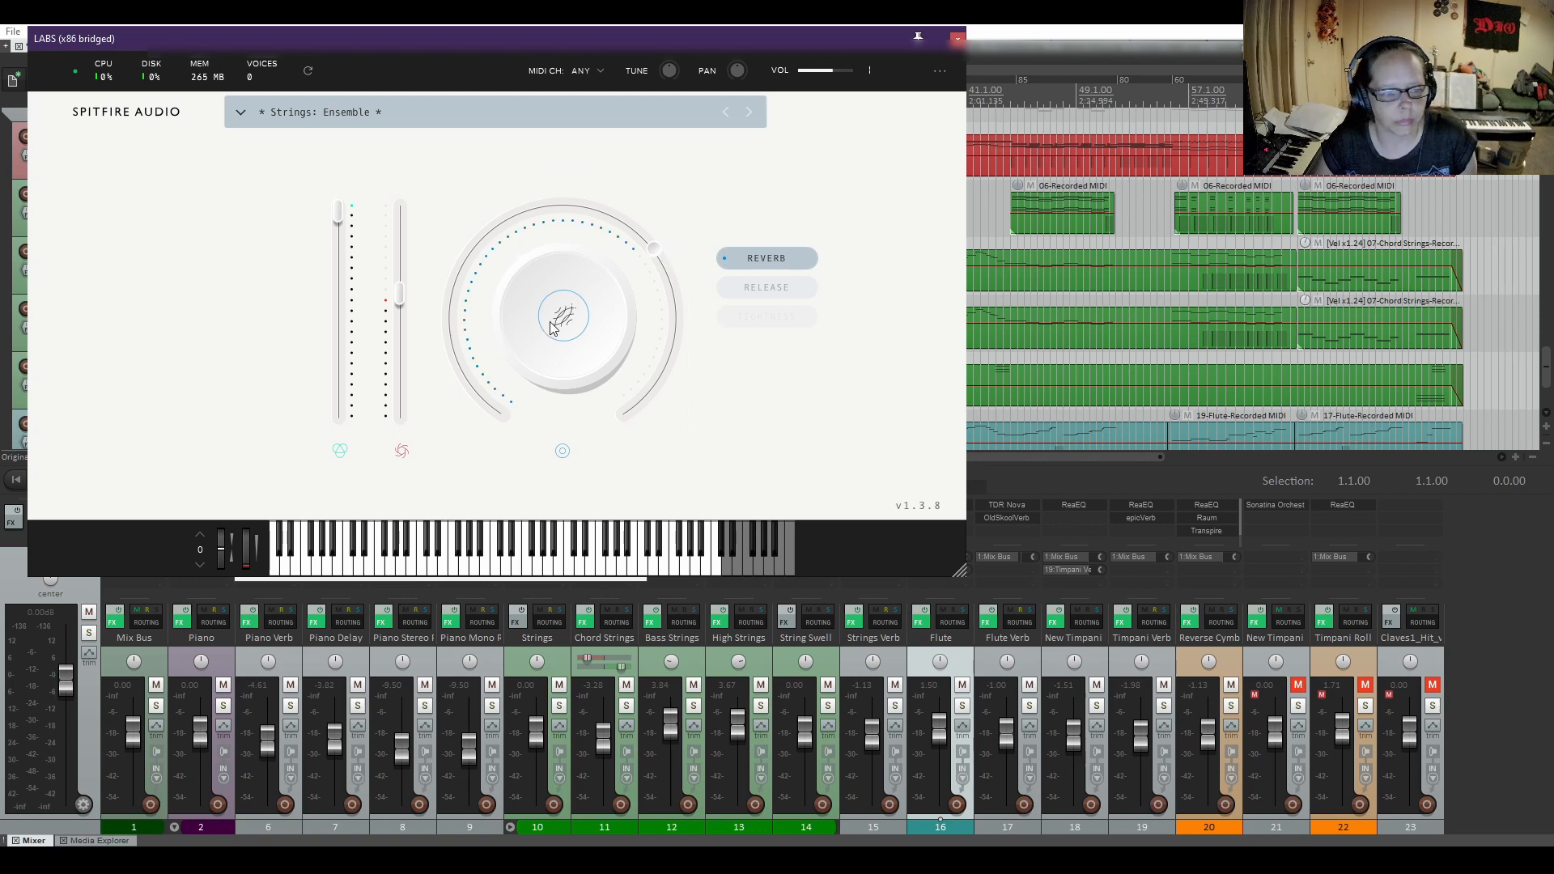
{"action": "mouse_move", "coordinate": [654, 254]}
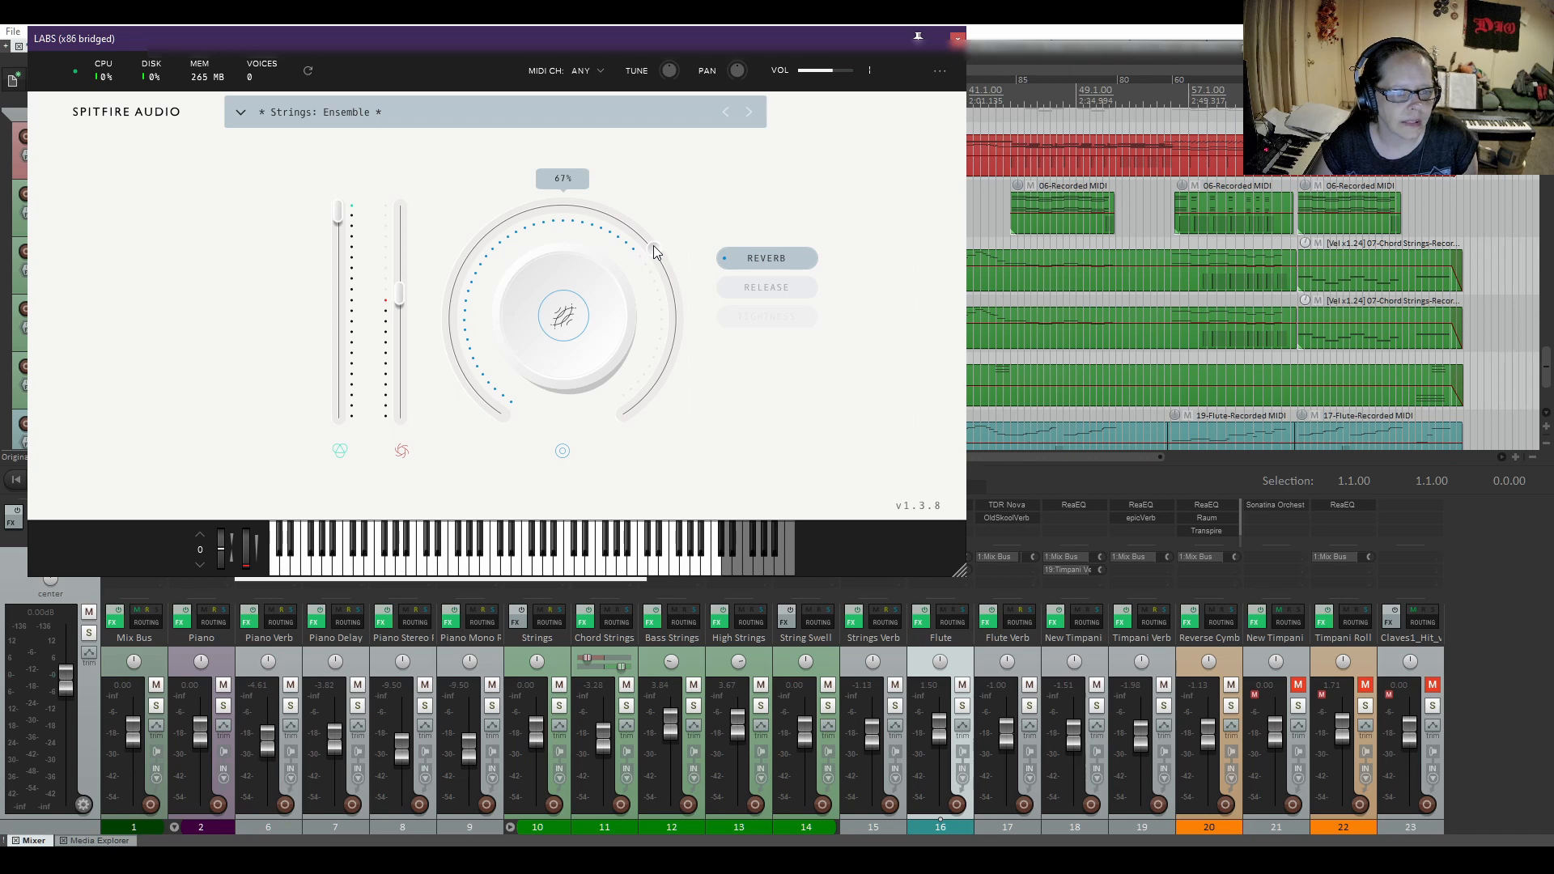
{"action": "left_click", "coordinate": [767, 297]}
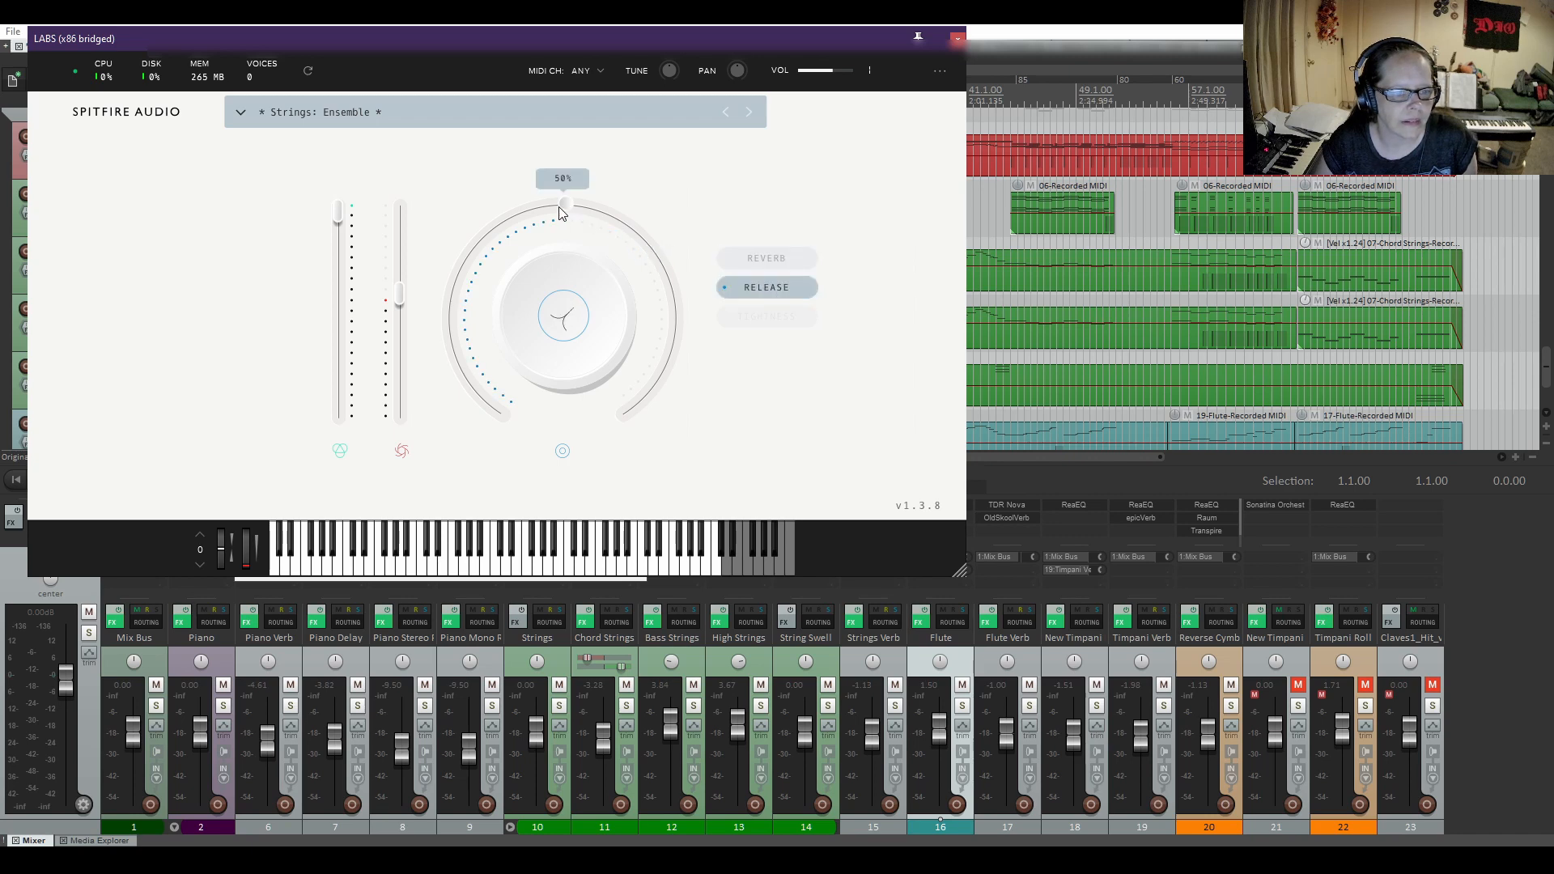
{"action": "left_click", "coordinate": [769, 256]}
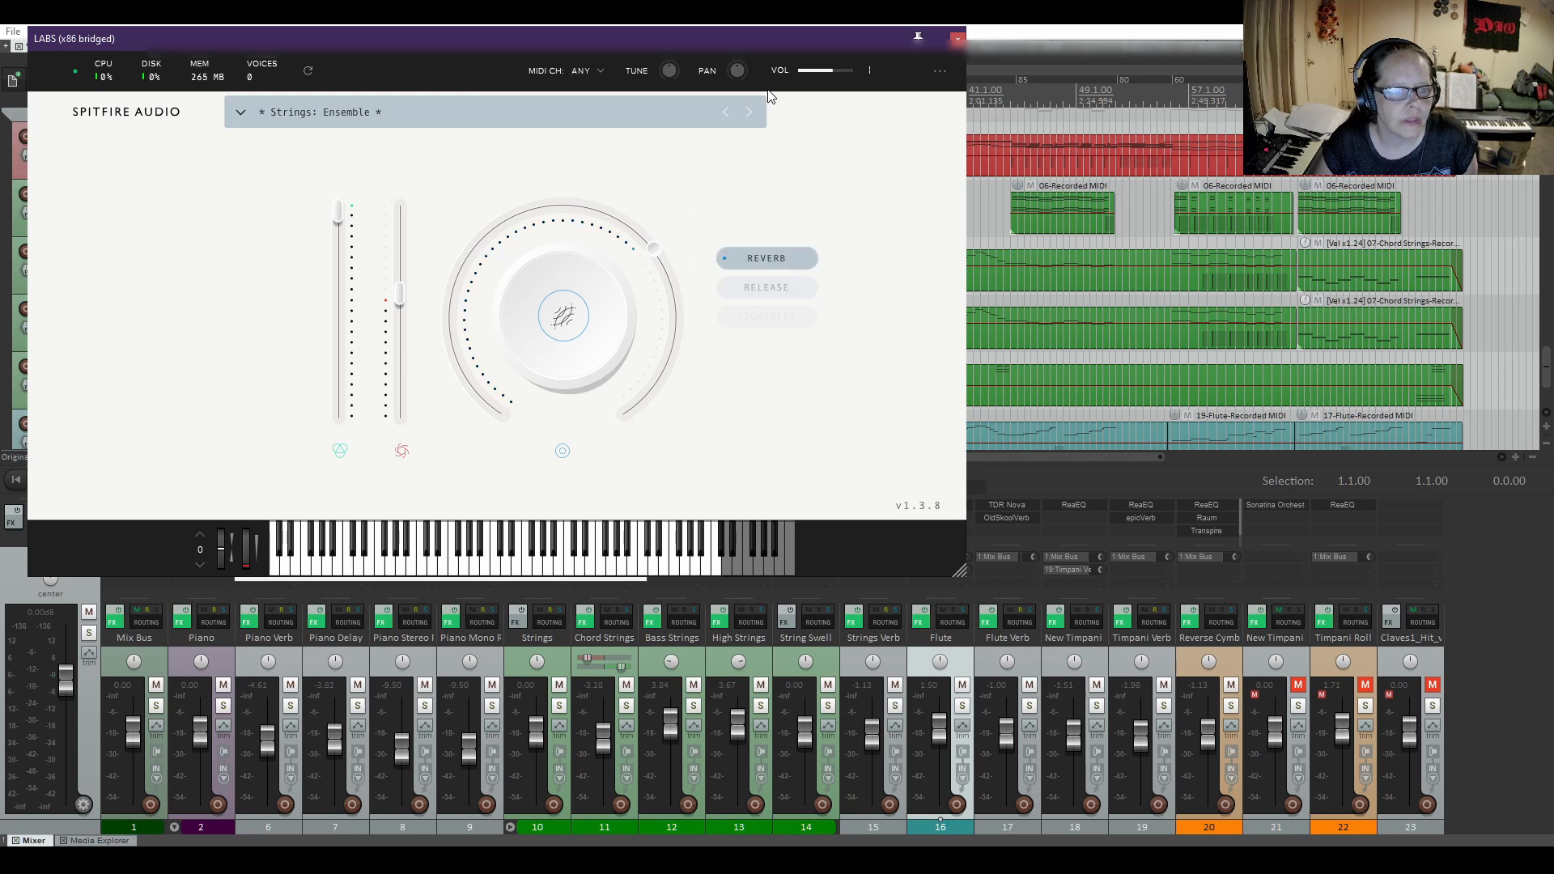
{"action": "left_click", "coordinate": [958, 38]}
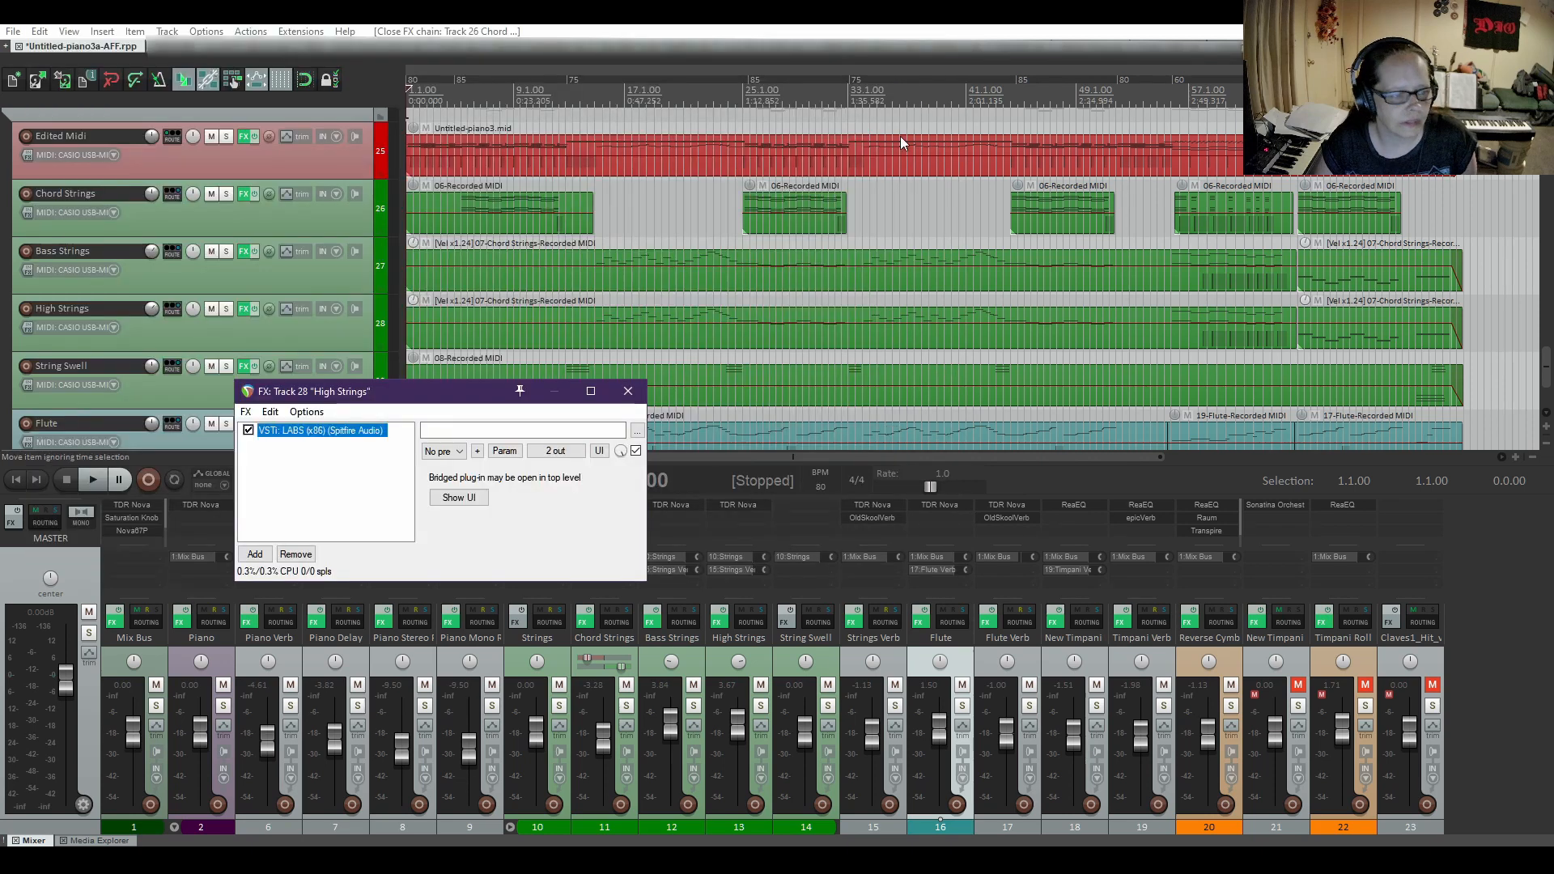
{"action": "left_click", "coordinate": [629, 393]}
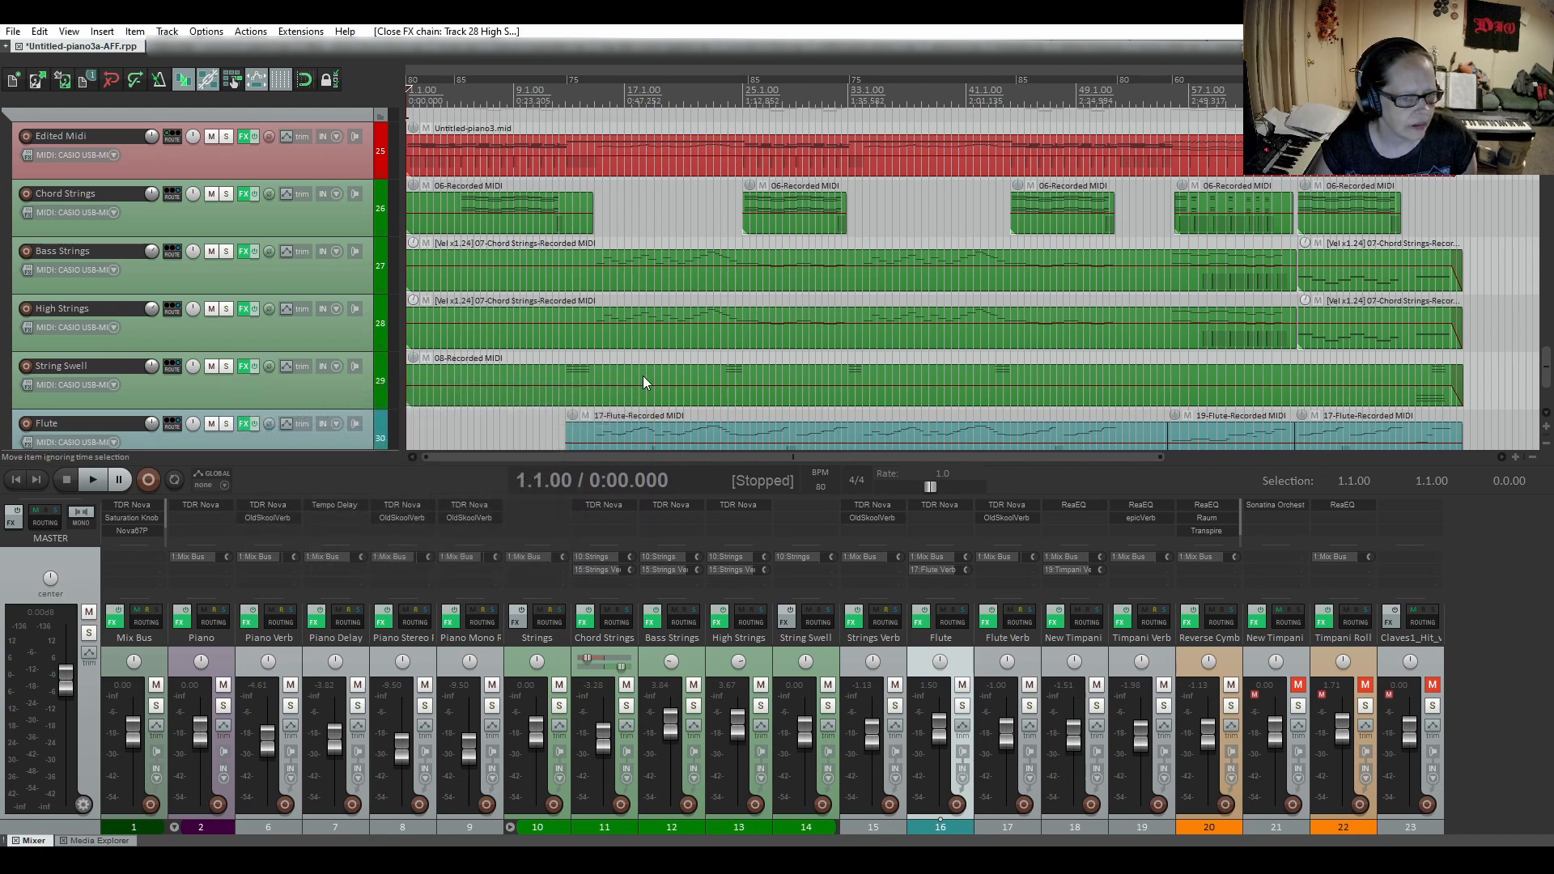
Check the preset and settings of the LABS instrument on the Bass Strings track.
{"action": "left_click", "coordinate": [243, 252]}
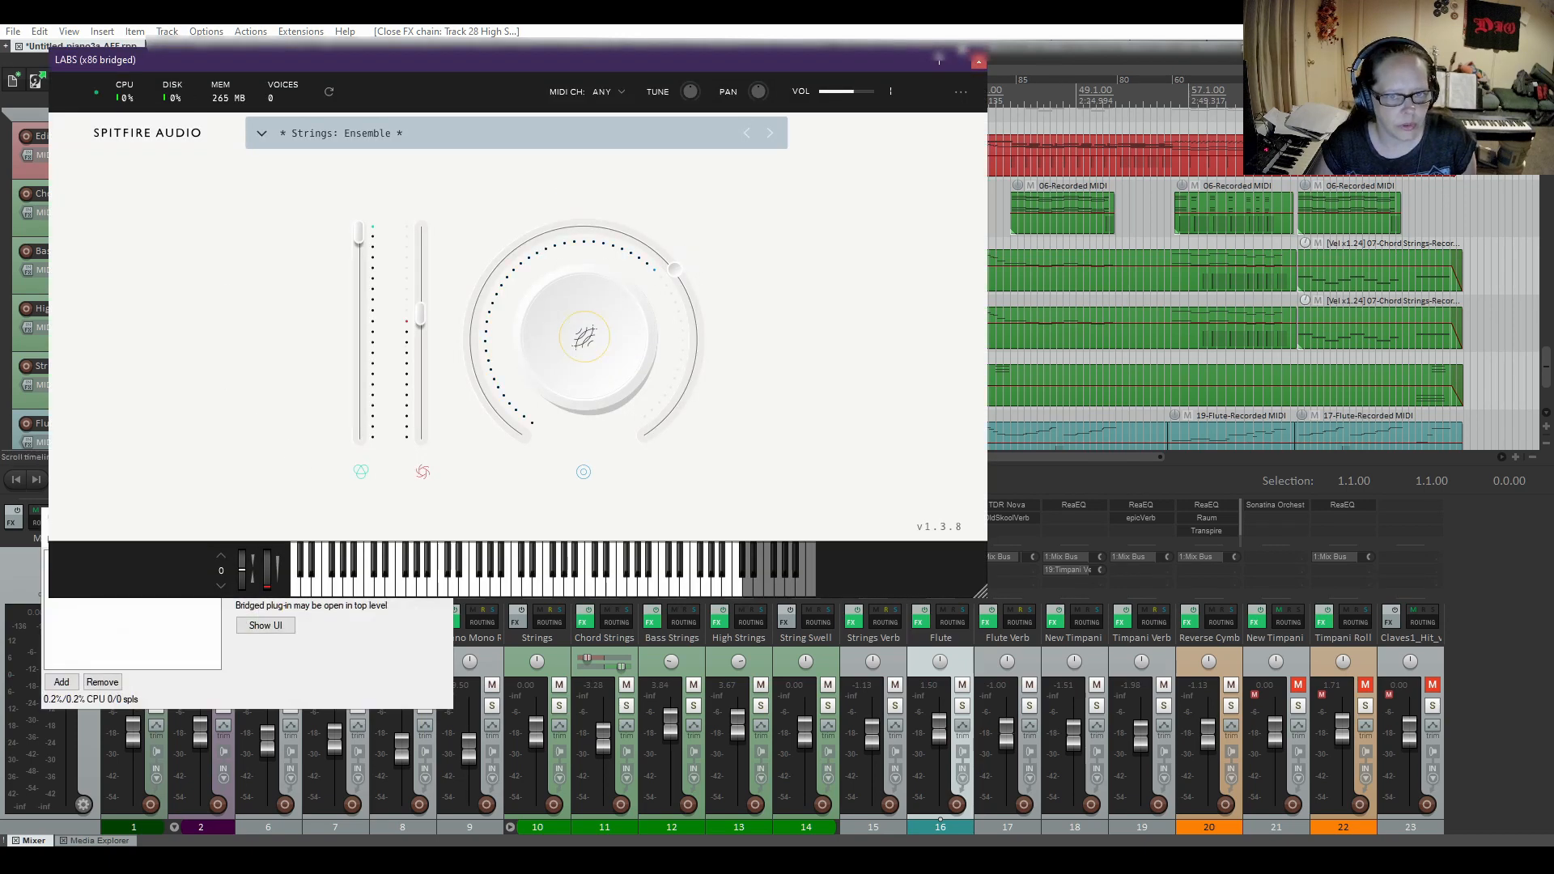
{"action": "left_click", "coordinate": [979, 60]}
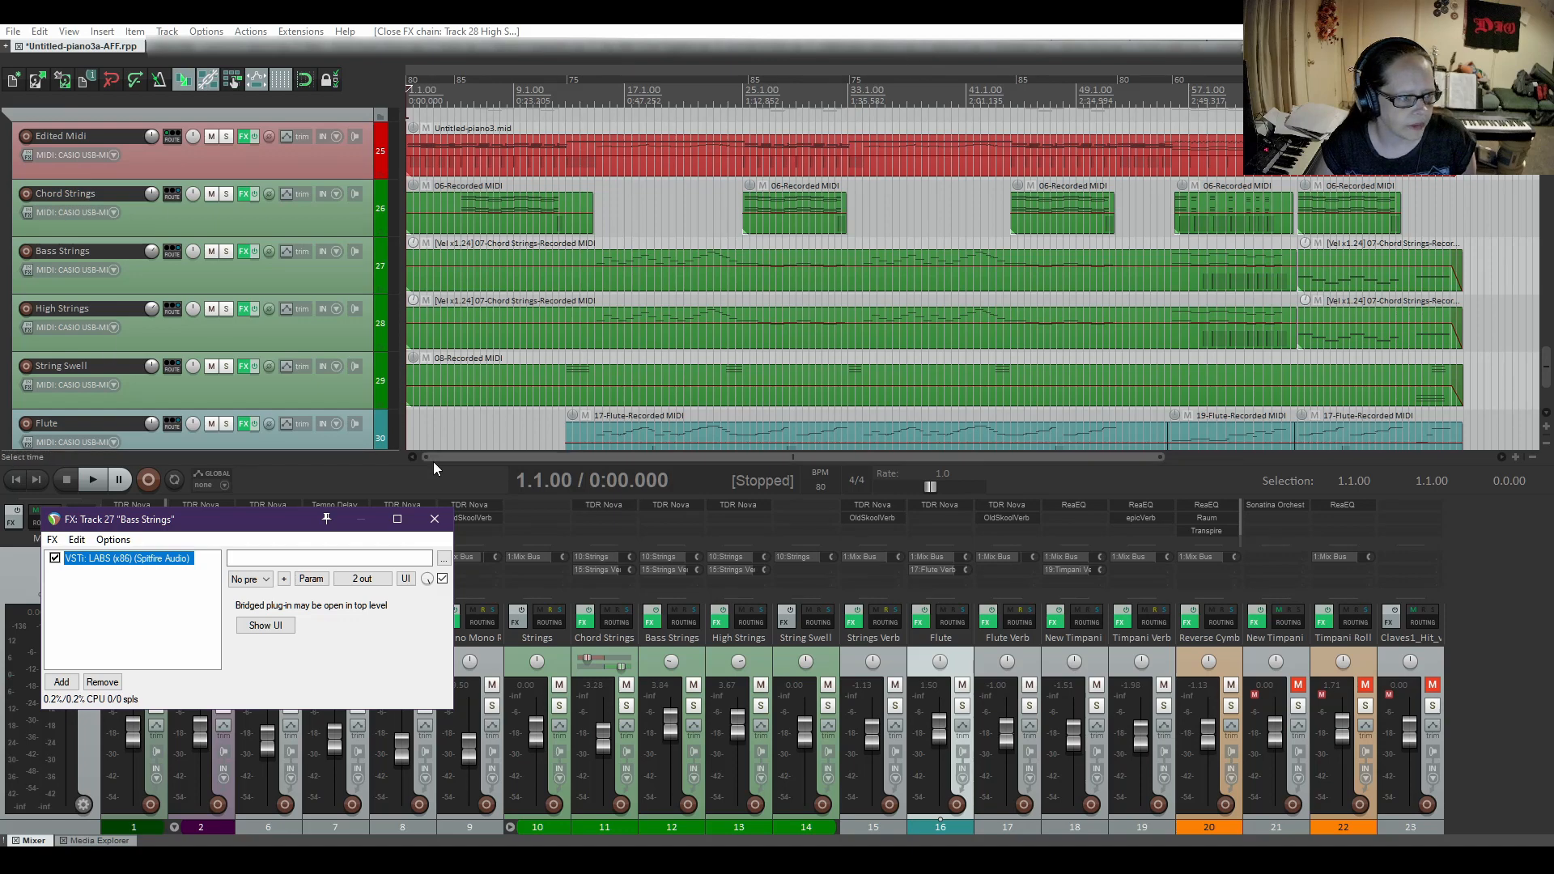
{"action": "left_click", "coordinate": [433, 506]}
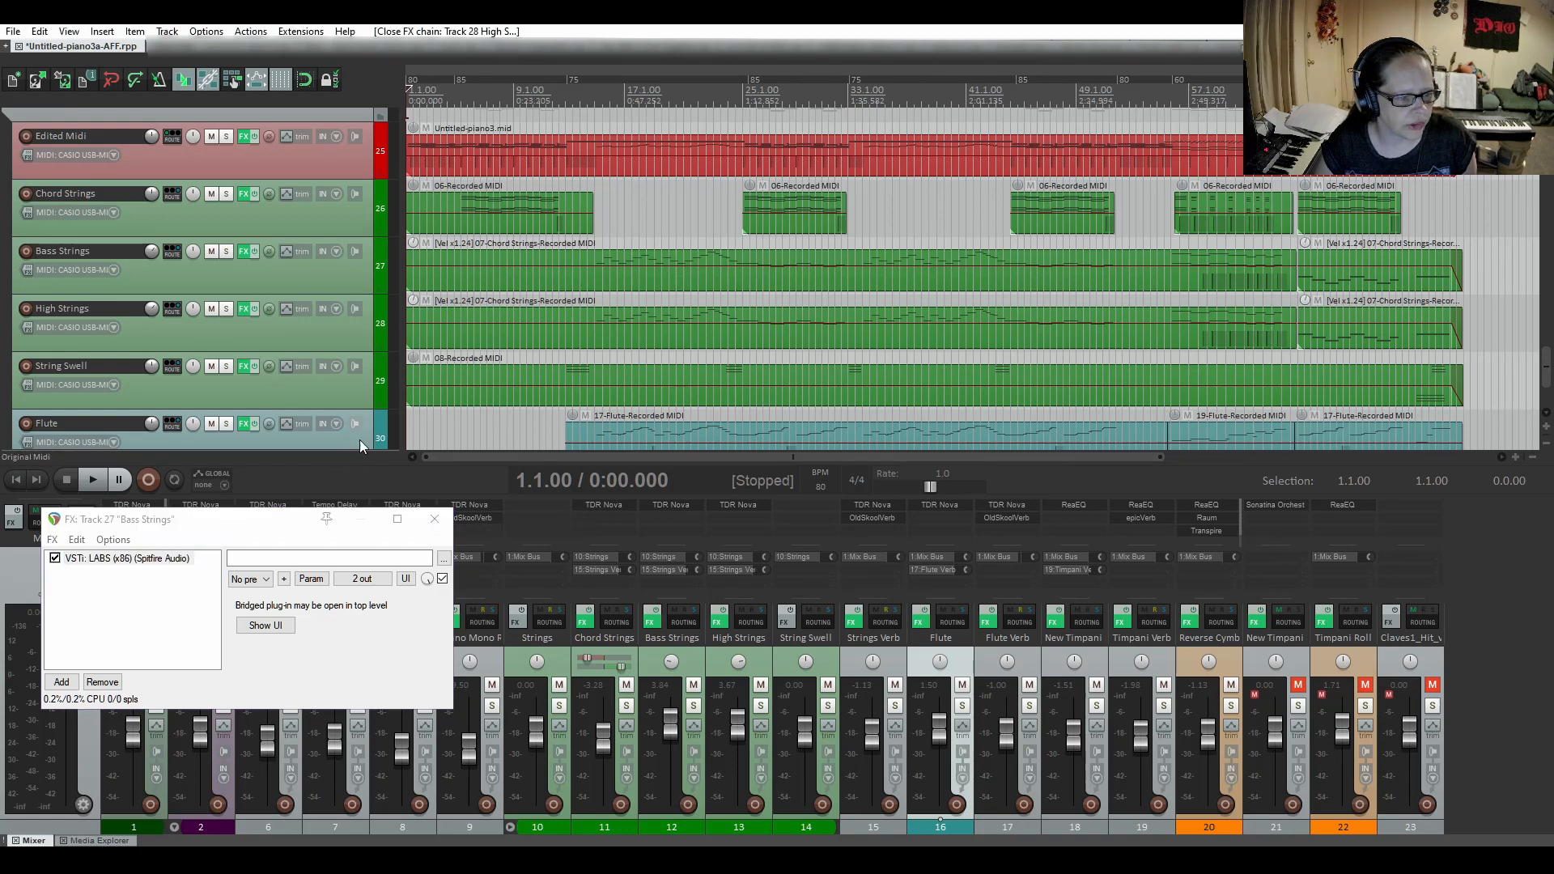
{"action": "left_click", "coordinate": [427, 519]}
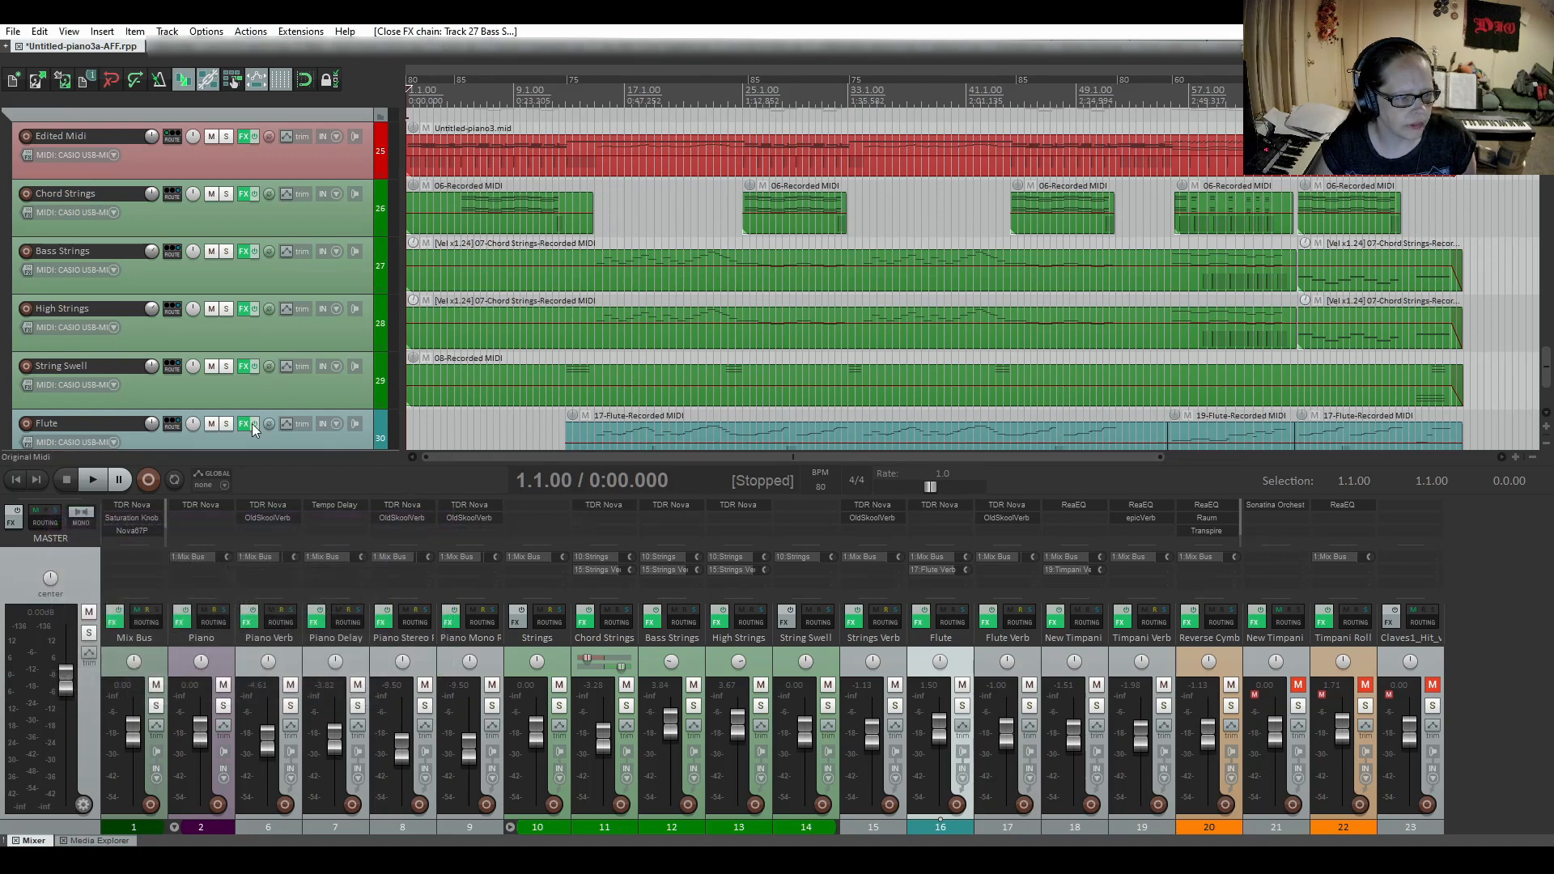
Review the reverb and release settings of the LABS instrument on the String Swell track.
{"action": "left_click", "coordinate": [244, 369]}
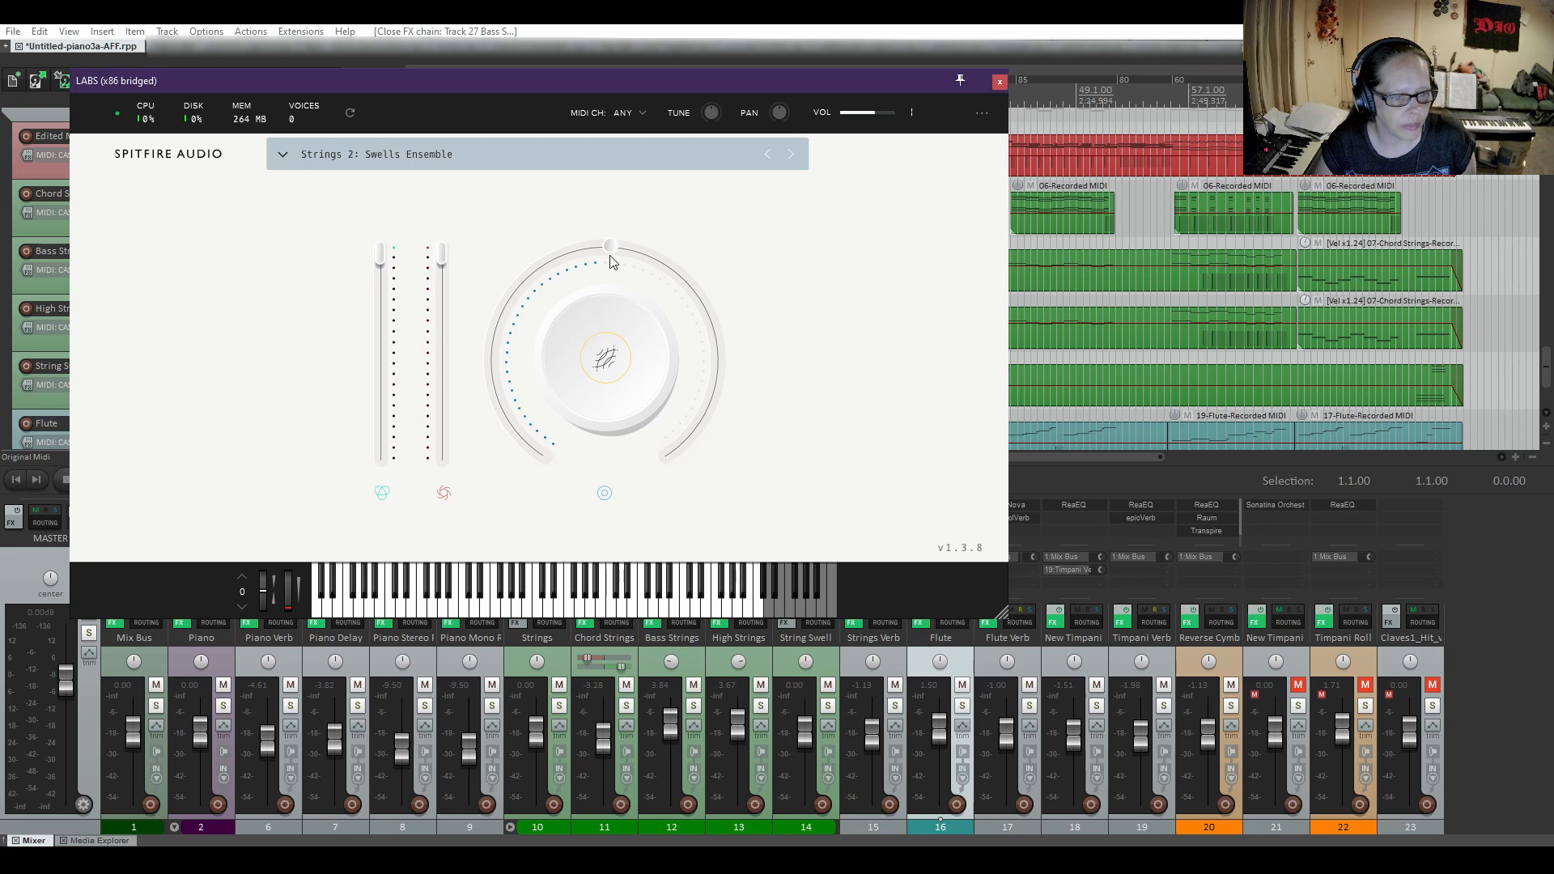
{"action": "left_click", "coordinate": [607, 361]}
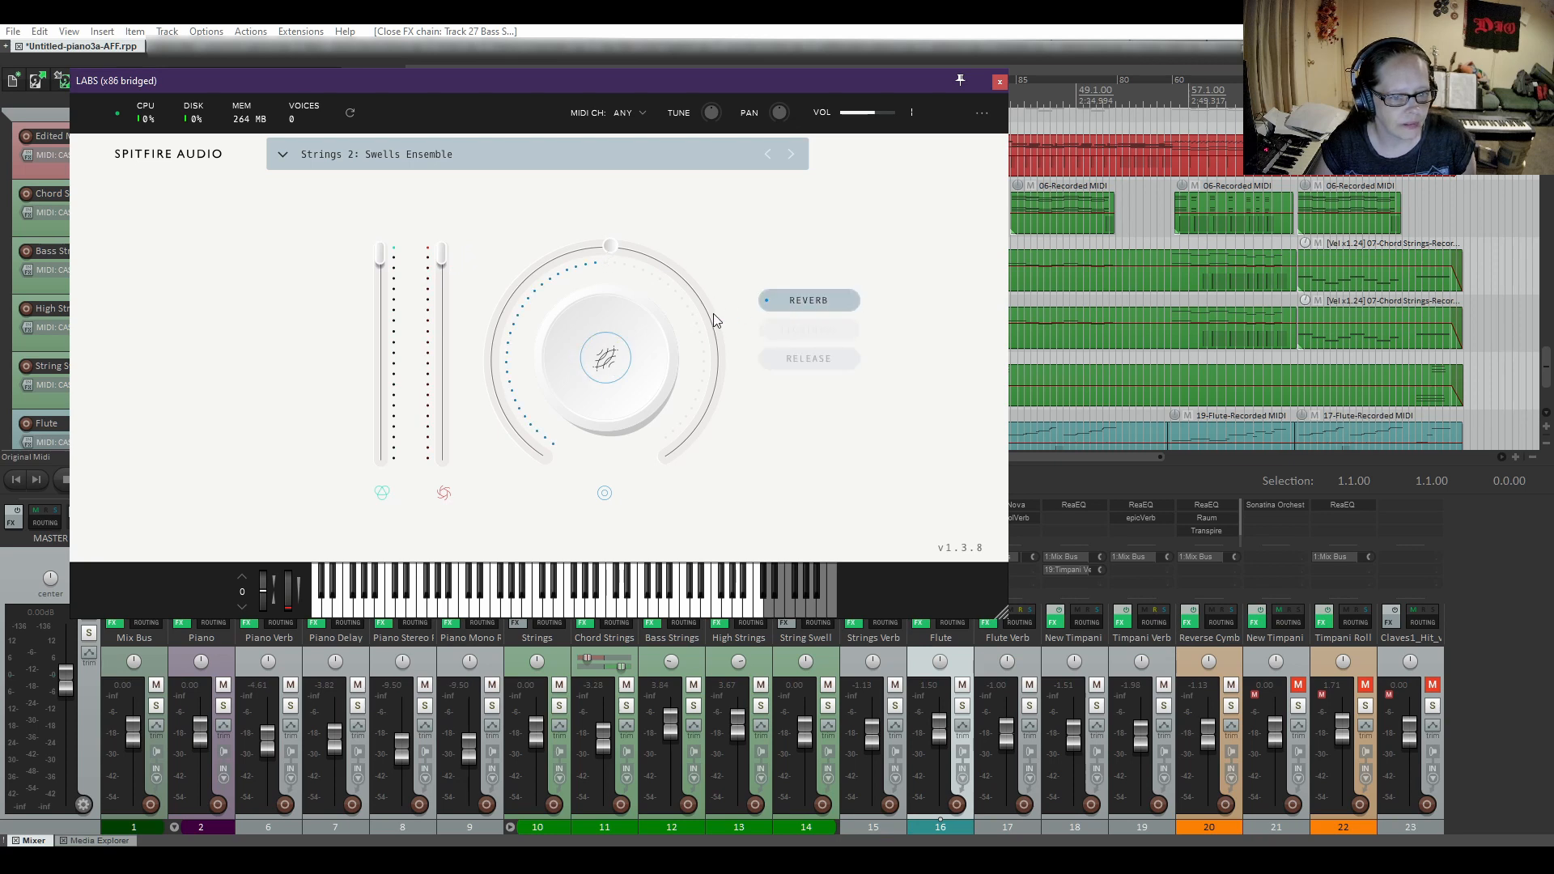
{"action": "left_click", "coordinate": [783, 301]}
{"action": "left_click", "coordinate": [821, 362]}
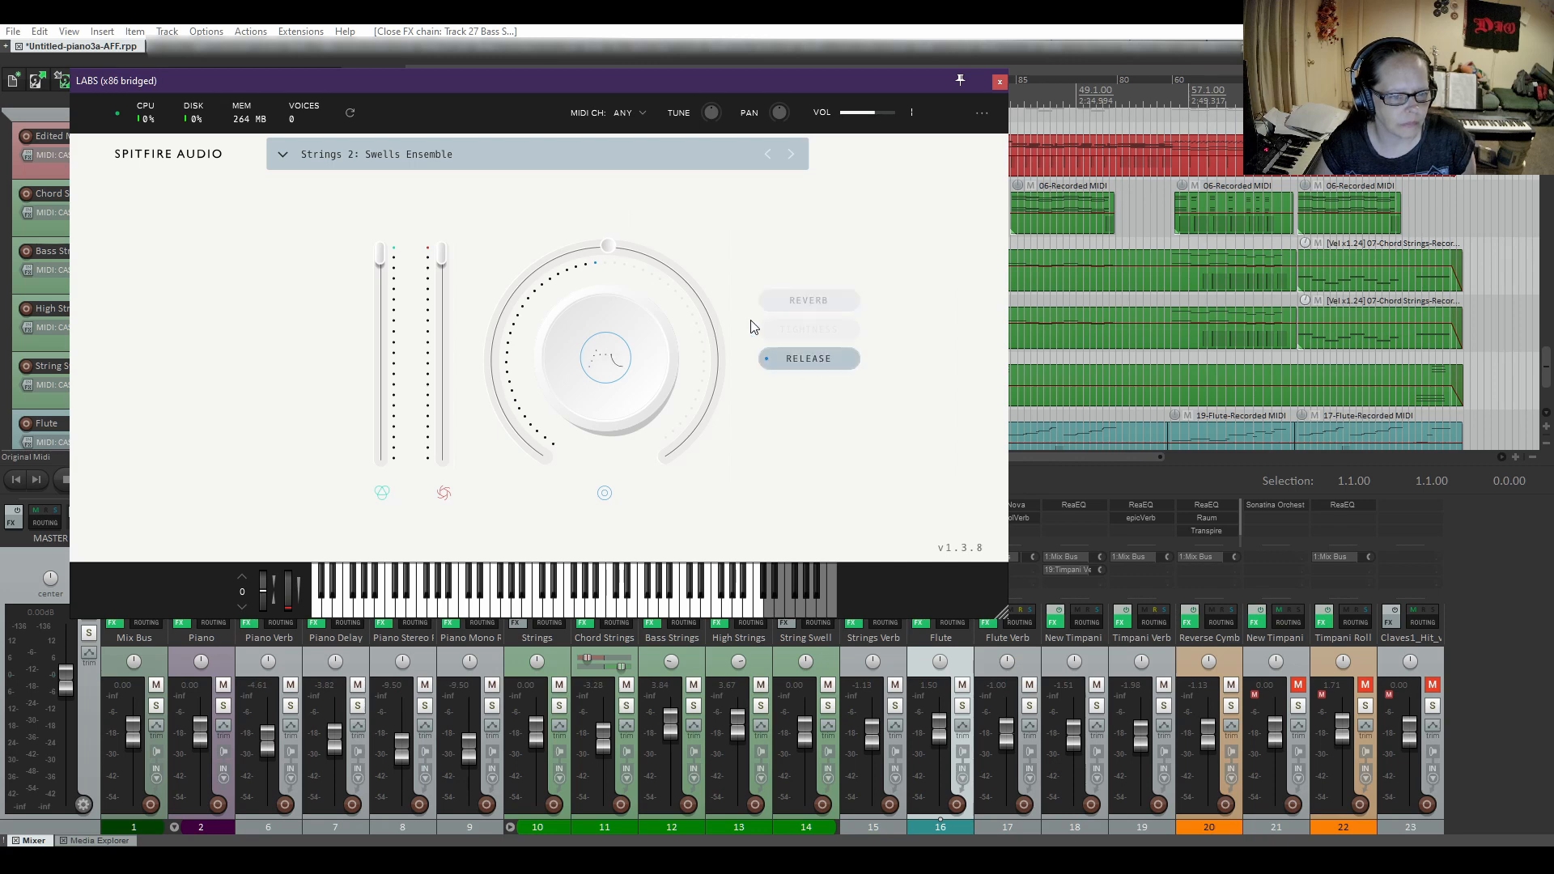
{"action": "mouse_move", "coordinate": [604, 243]}
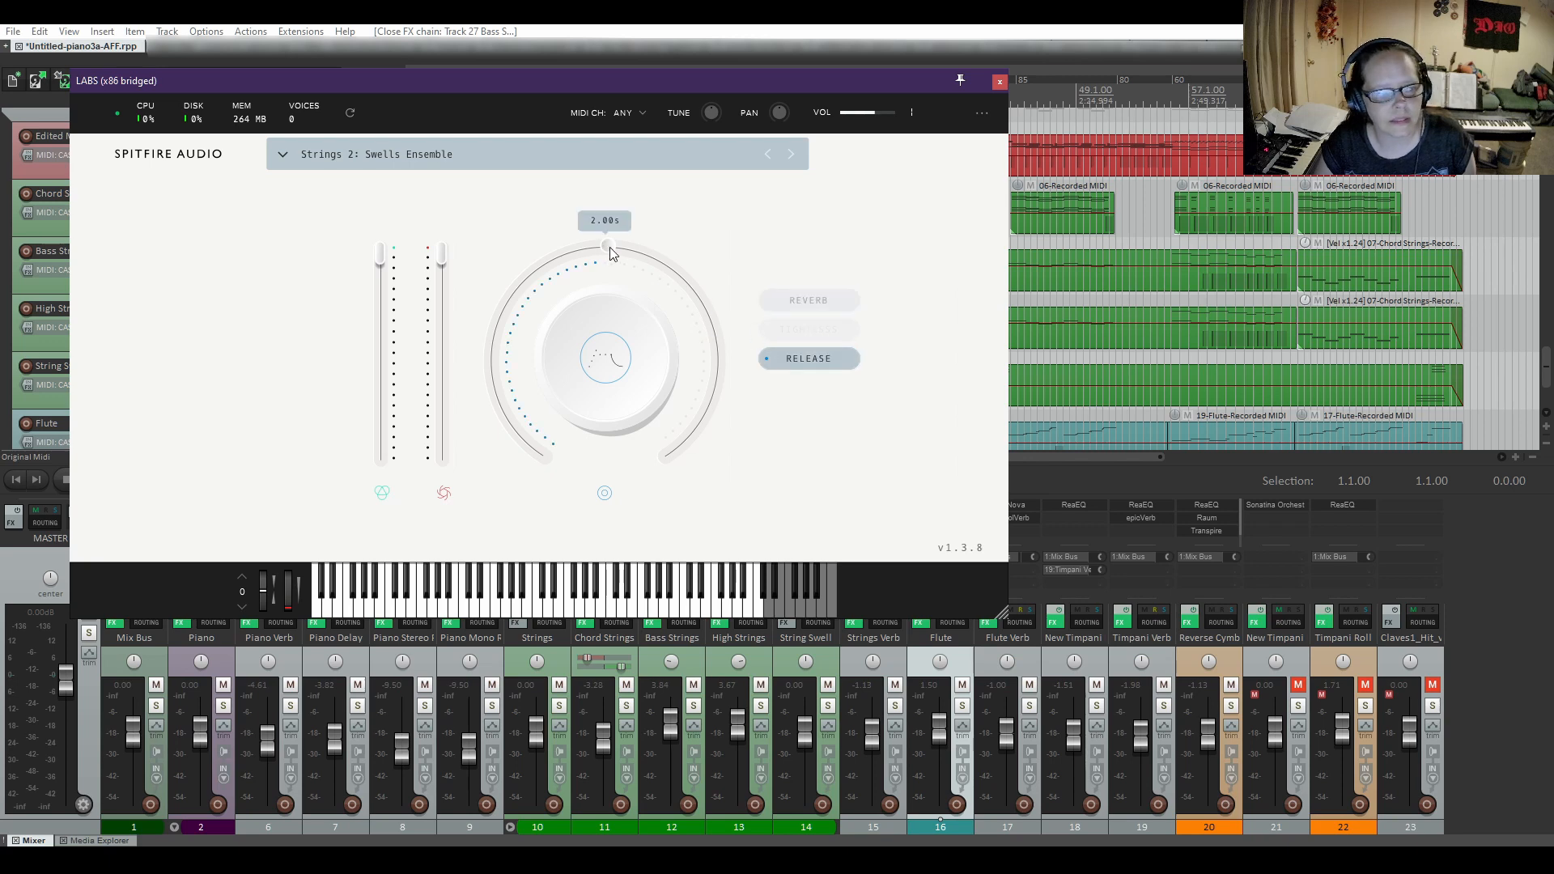
{"action": "left_click", "coordinate": [999, 81]}
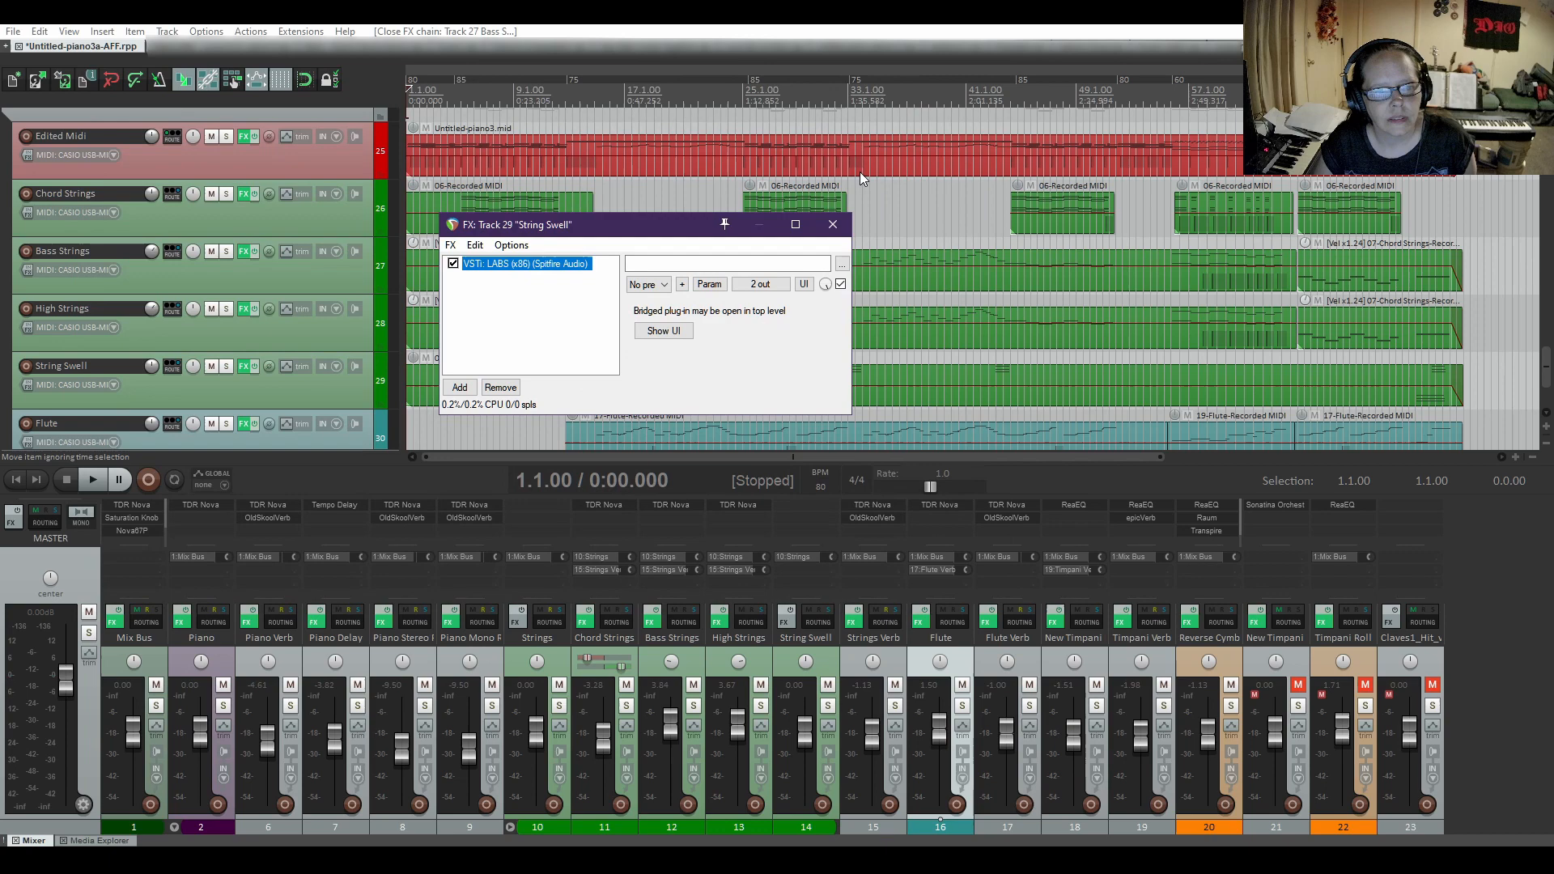
{"action": "left_click", "coordinate": [833, 227]}
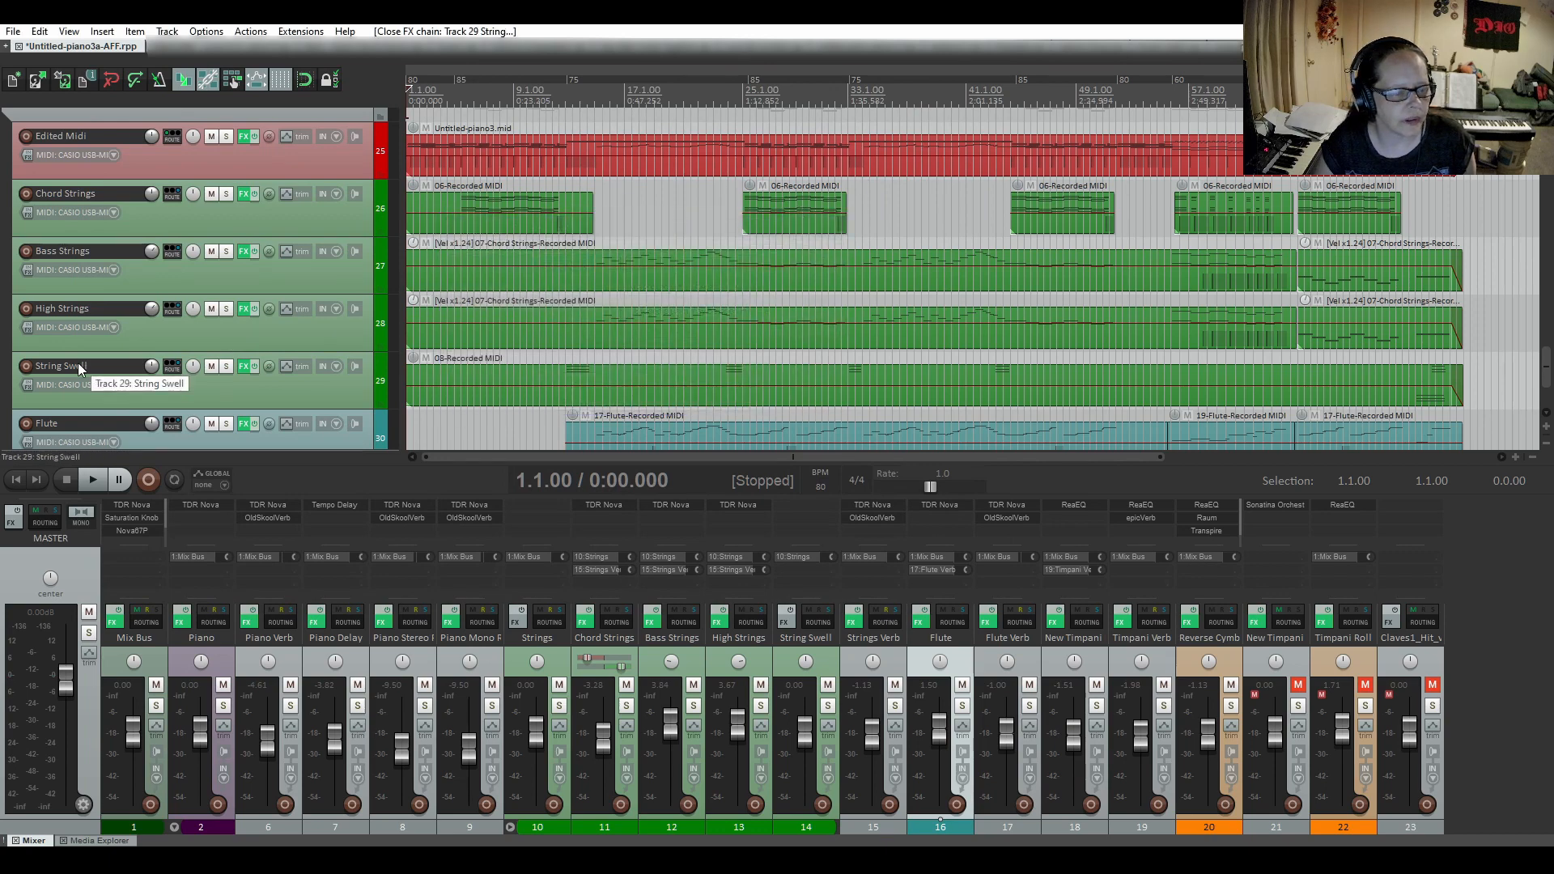
Check the Sonatina Orchestra instrument and its available flute groups on the Flute MIDI track.
{"action": "scroll", "coordinate": [78, 362], "scroll_direction": "down", "scroll_amount": 2}
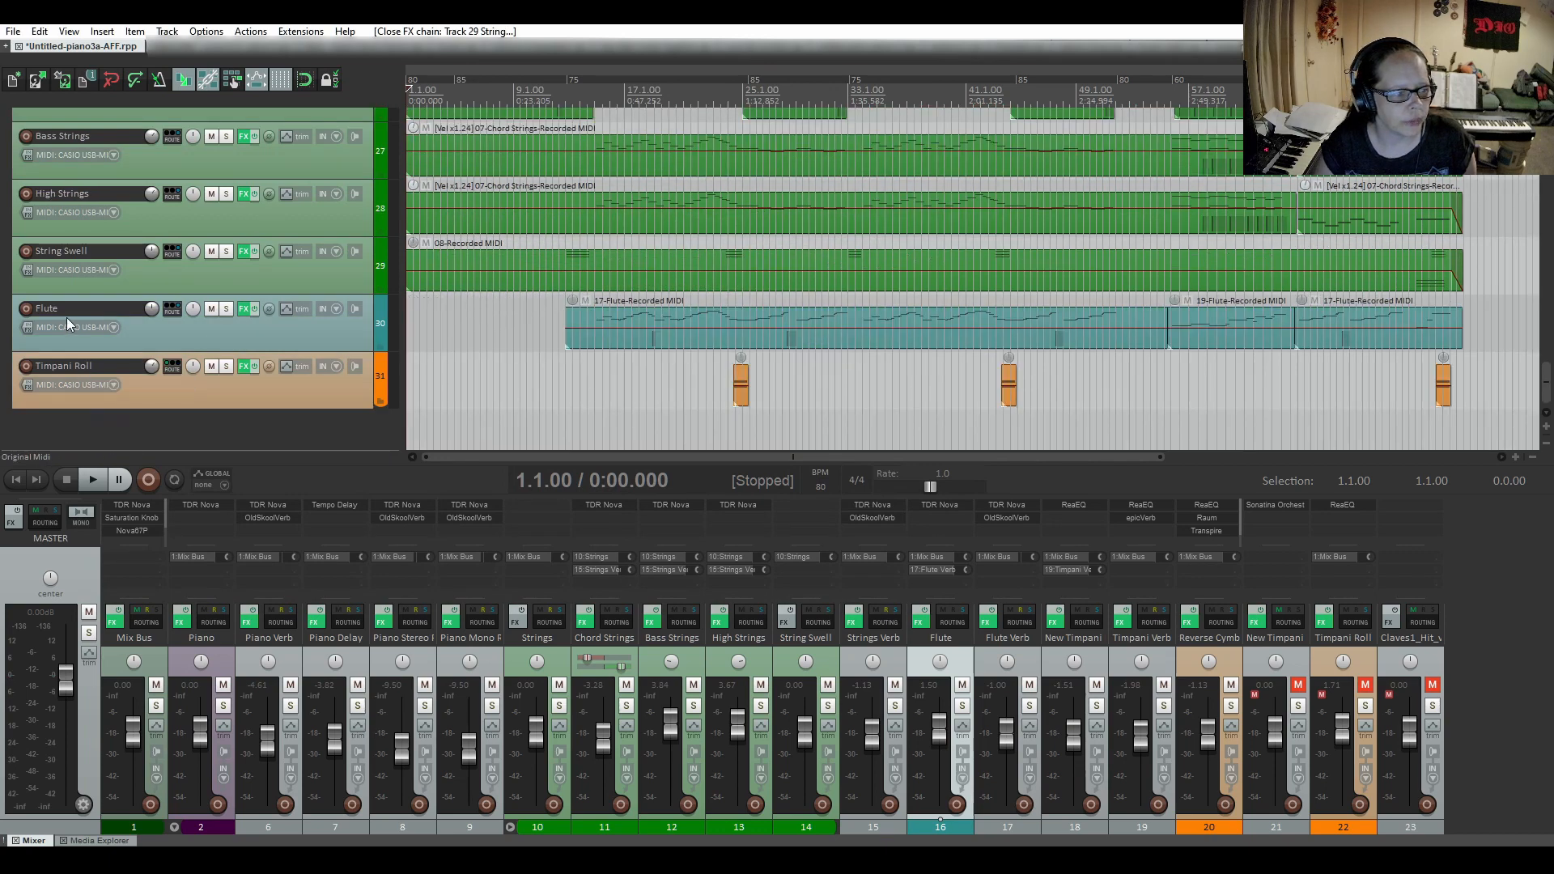
{"action": "left_click", "coordinate": [243, 309]}
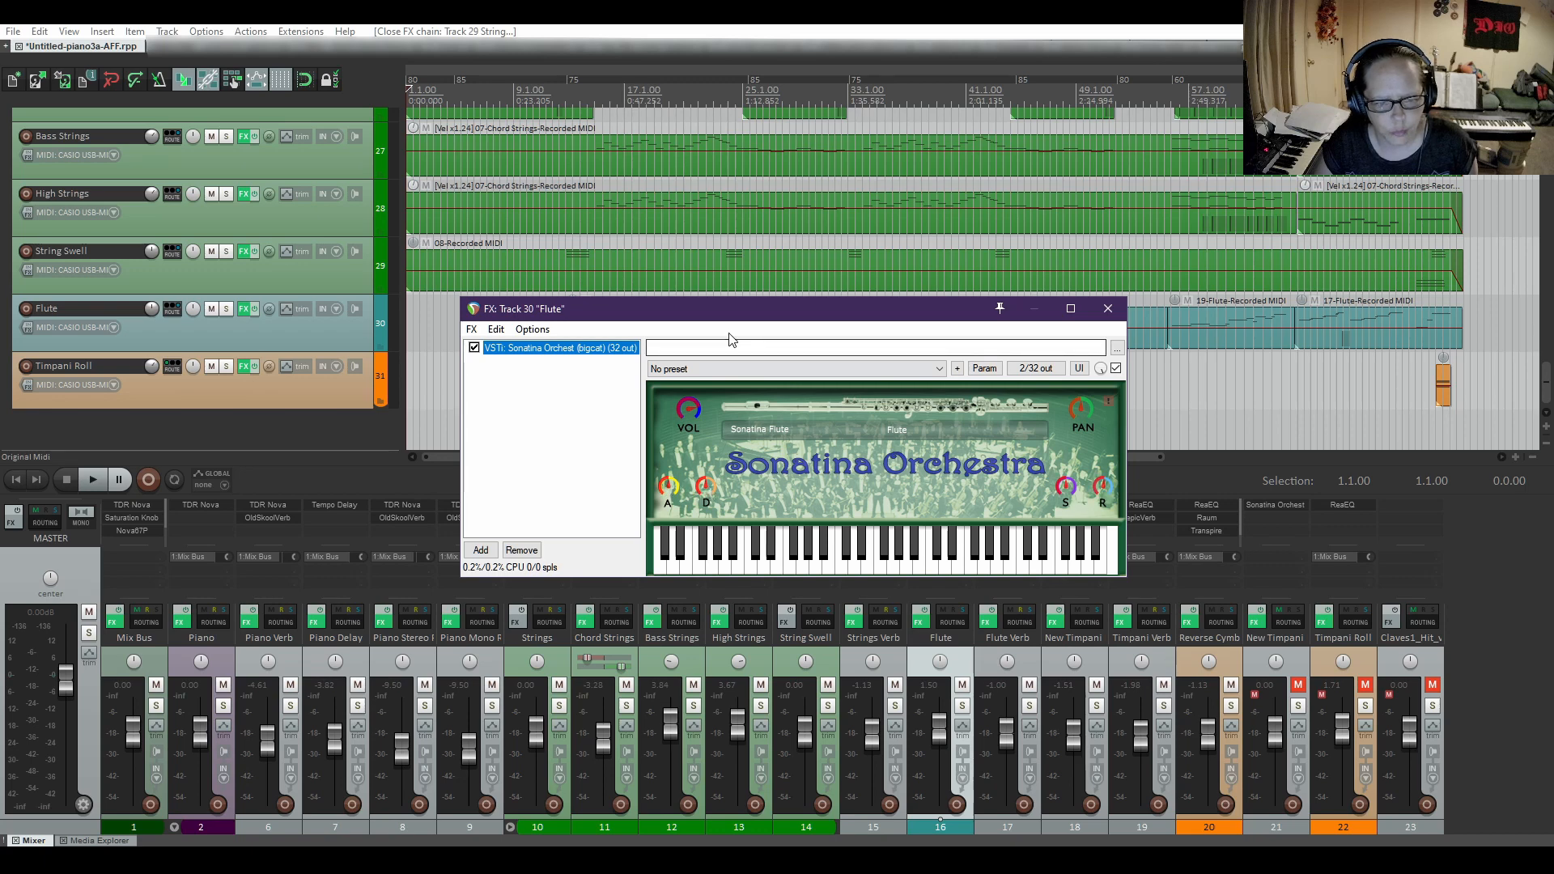
{"action": "left_click", "coordinate": [896, 435]}
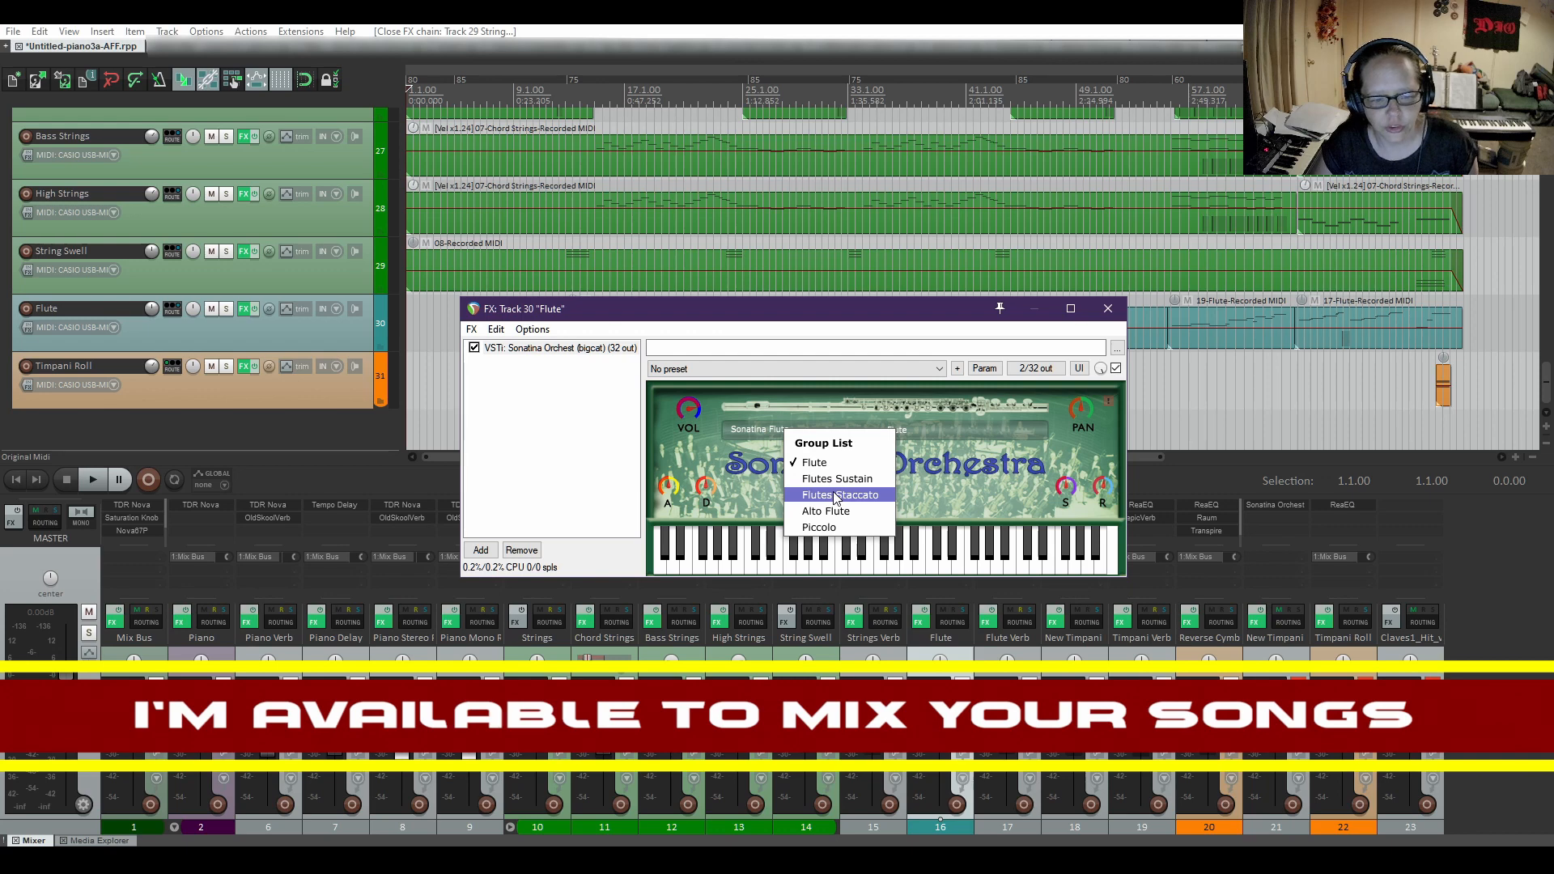
{"action": "left_click", "coordinate": [896, 419]}
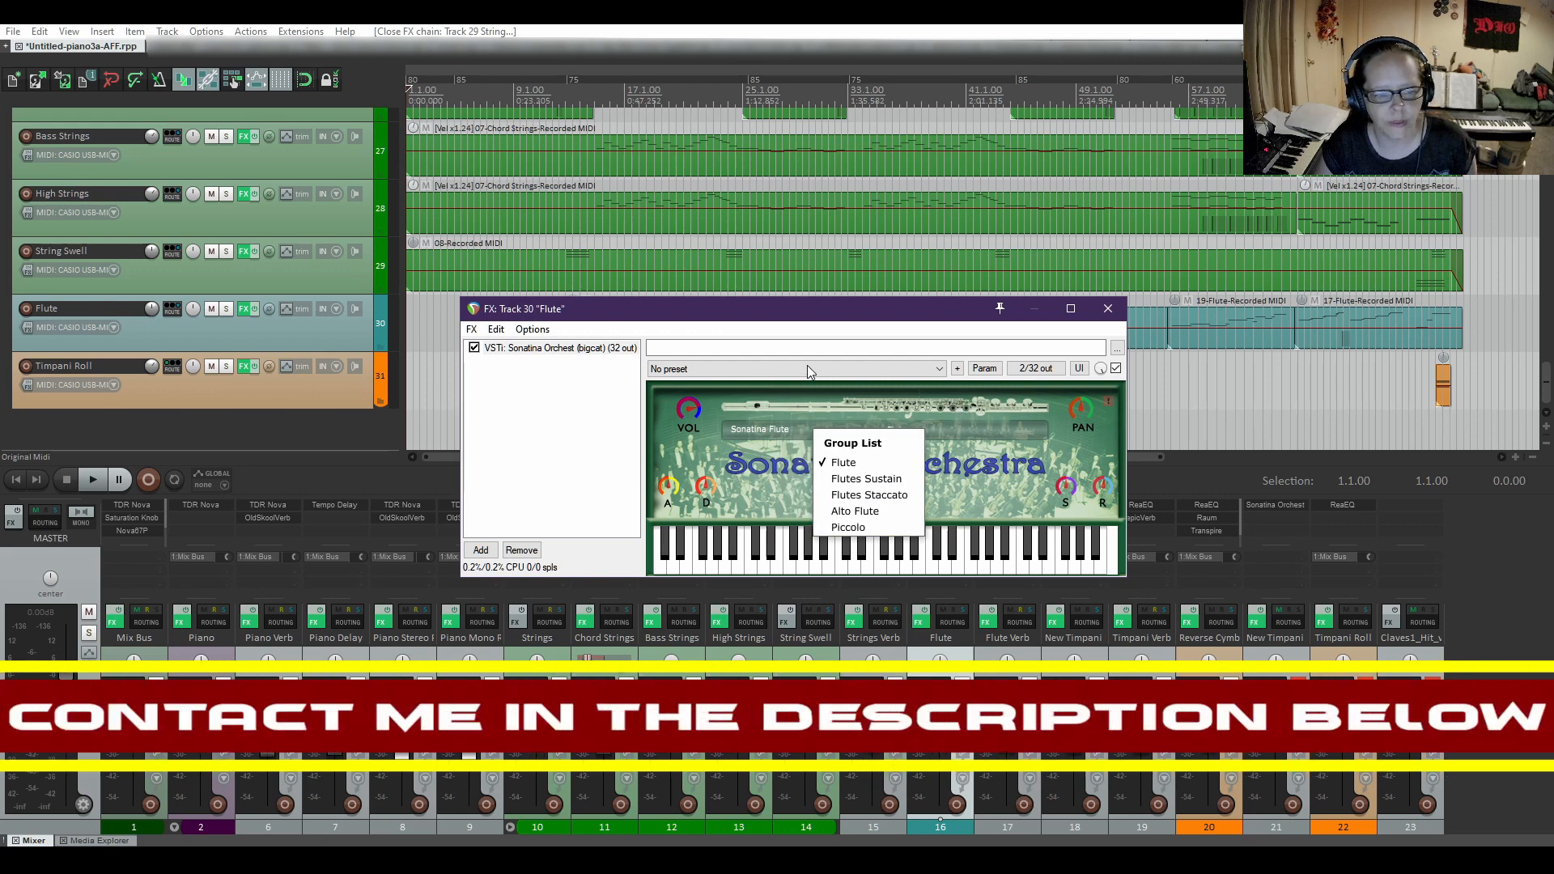
{"action": "left_click", "coordinate": [572, 396]}
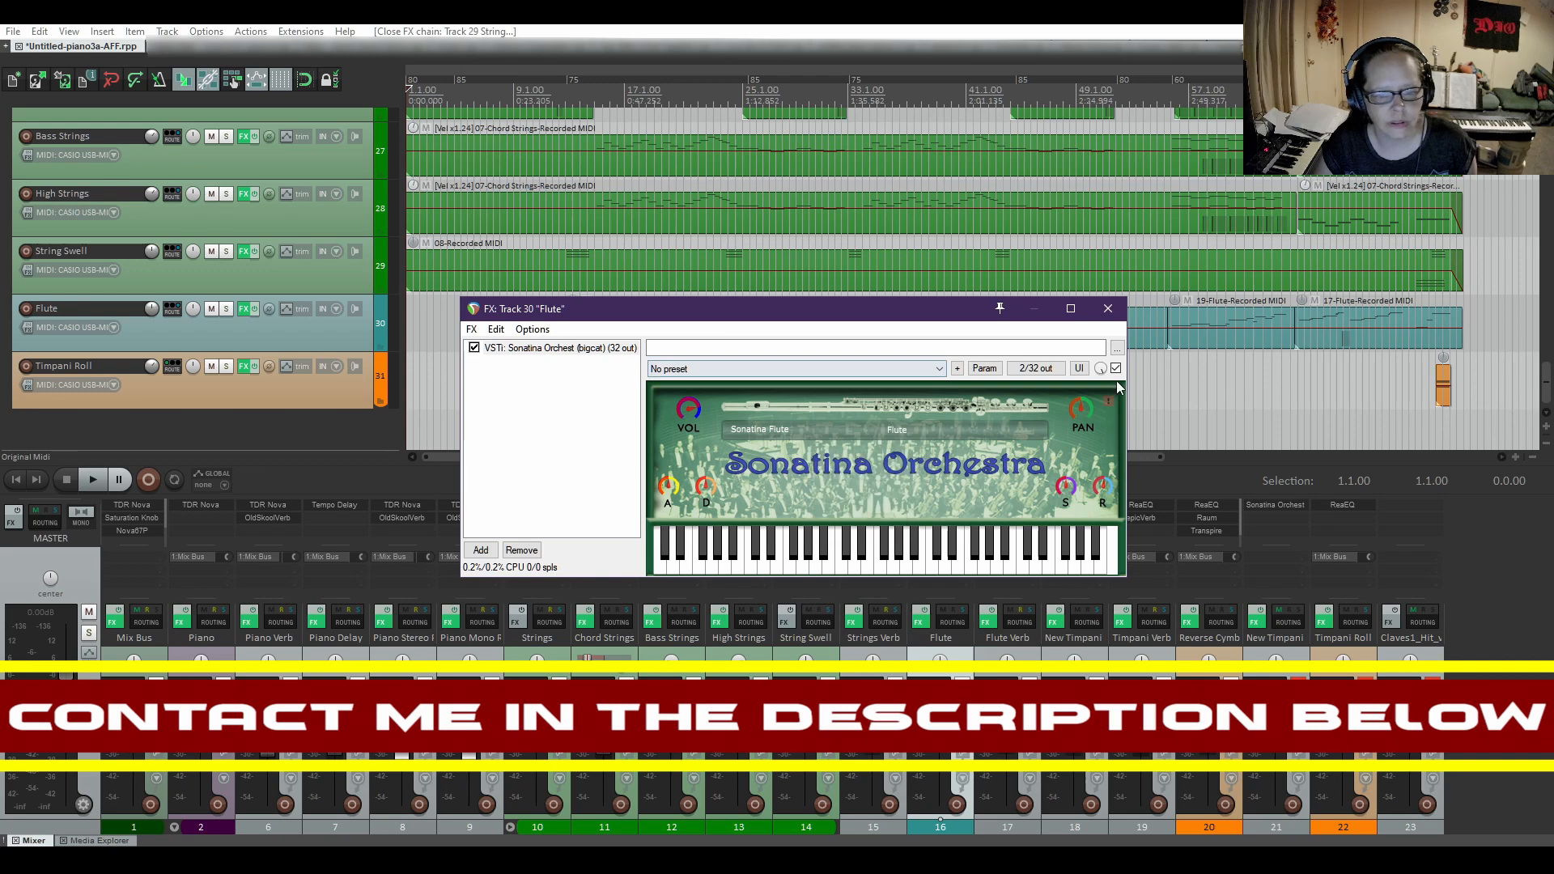
{"action": "left_click", "coordinate": [1109, 309]}
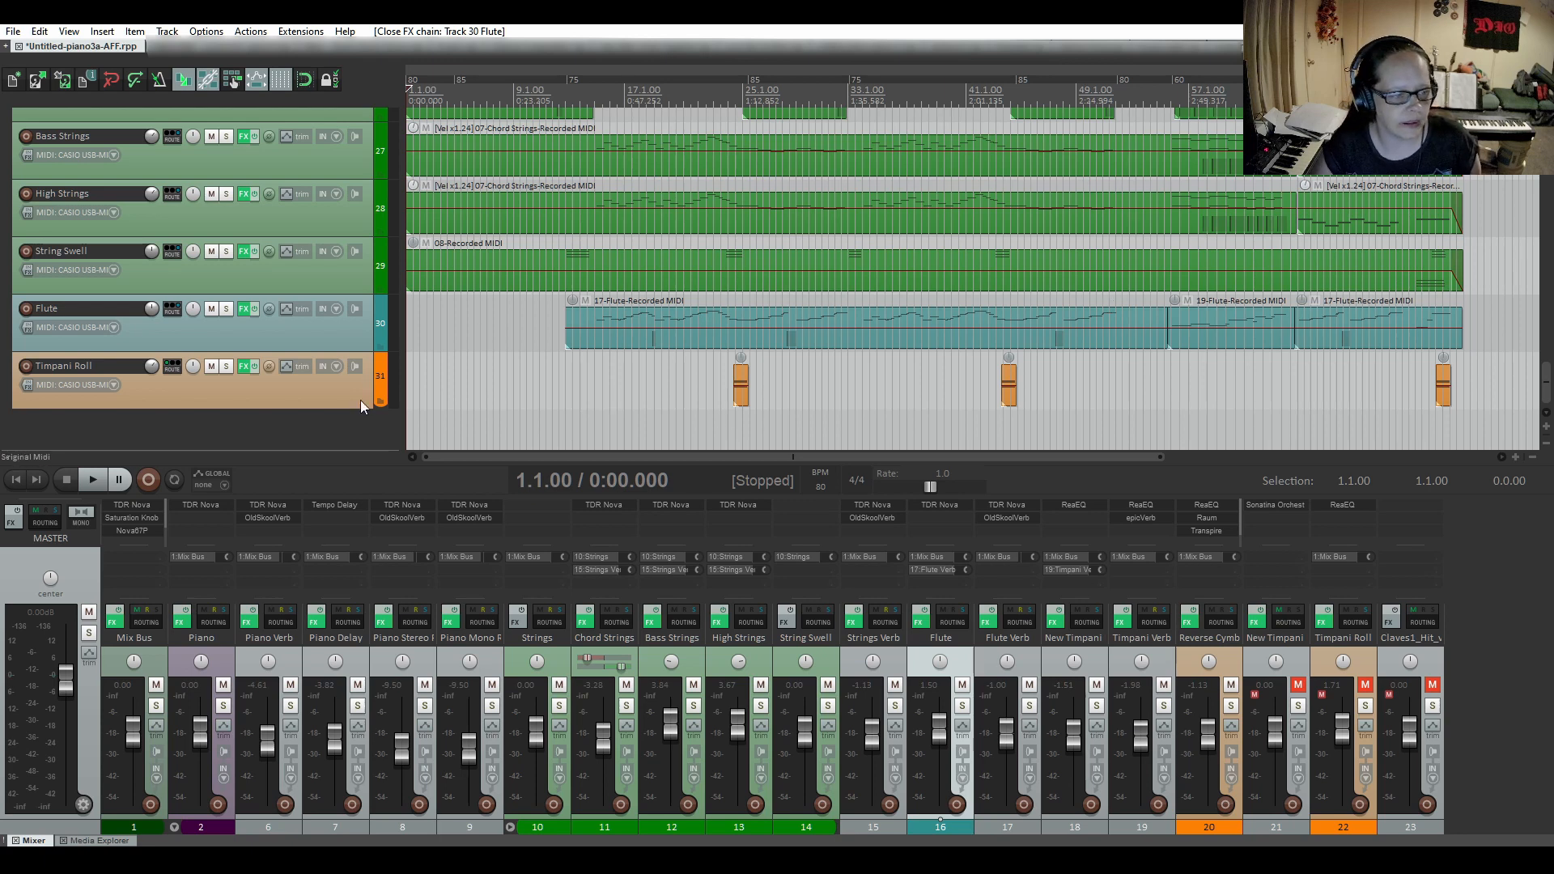
Check the DSK Overture instrument's layers and settings on the Timpani Roll track in the Original Midi folder.
{"action": "left_click", "coordinate": [245, 367]}
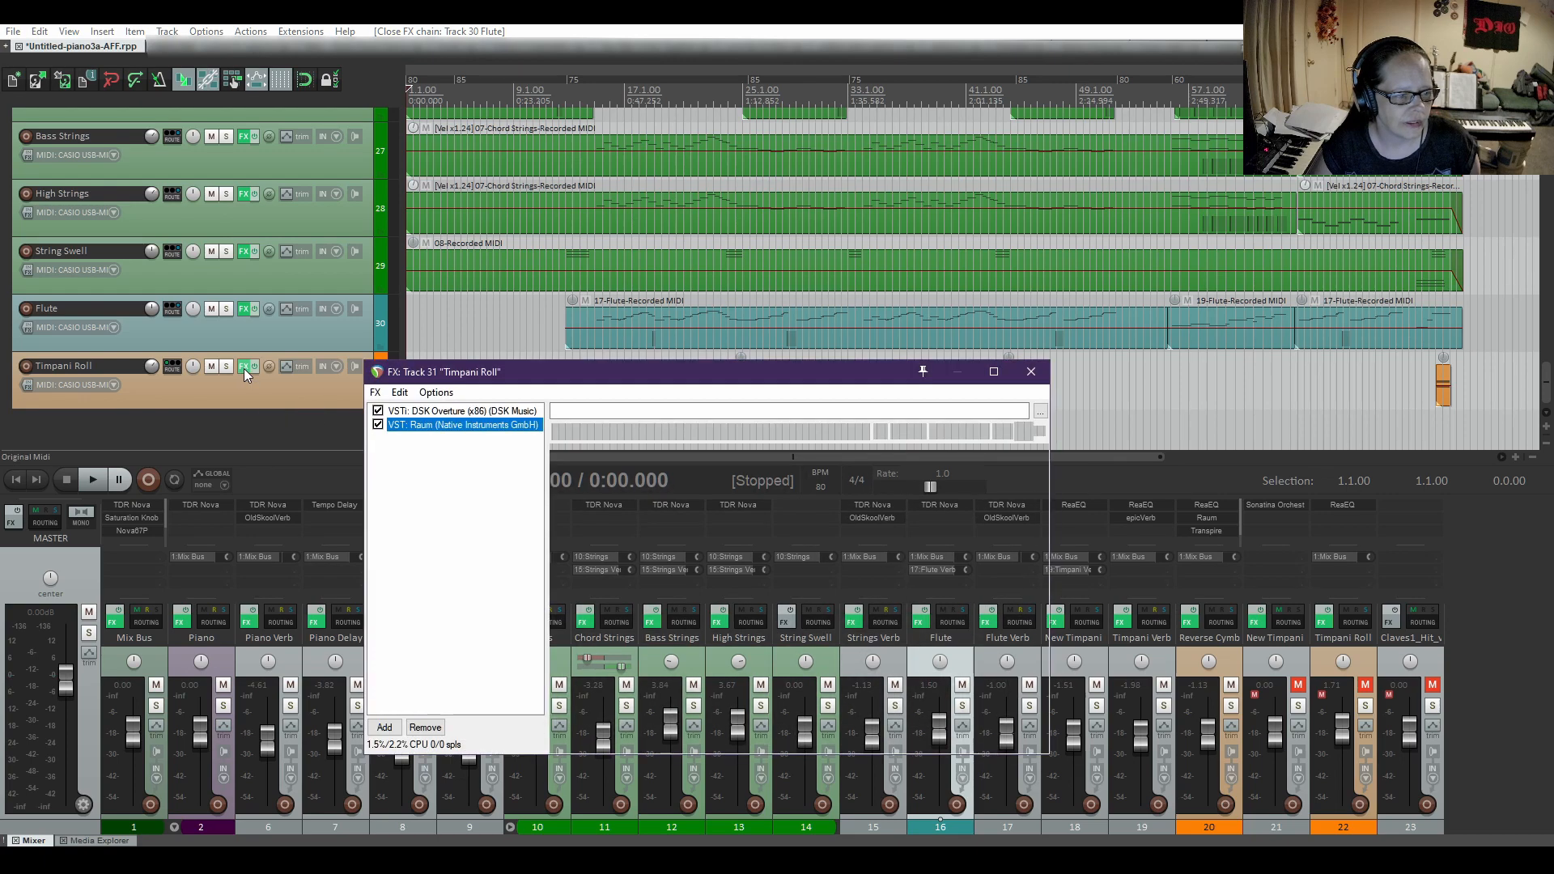
{"action": "left_click_drag", "start_coordinate": [592, 374], "coordinate": [625, 222]}
{"action": "left_click", "coordinate": [471, 260]}
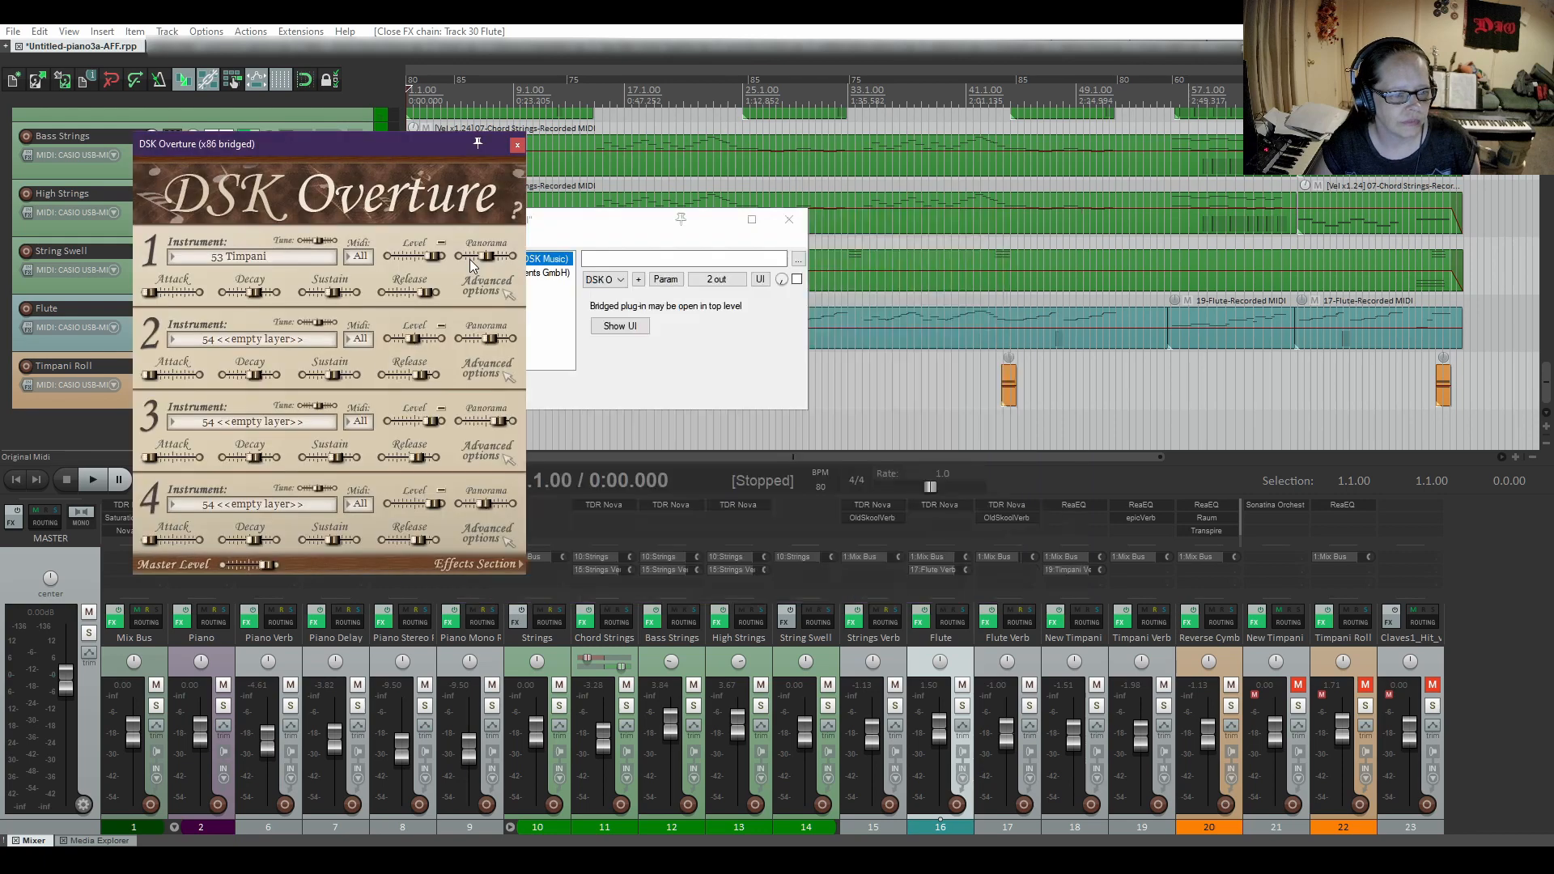
{"action": "left_click_drag", "start_coordinate": [302, 144], "coordinate": [936, 188]}
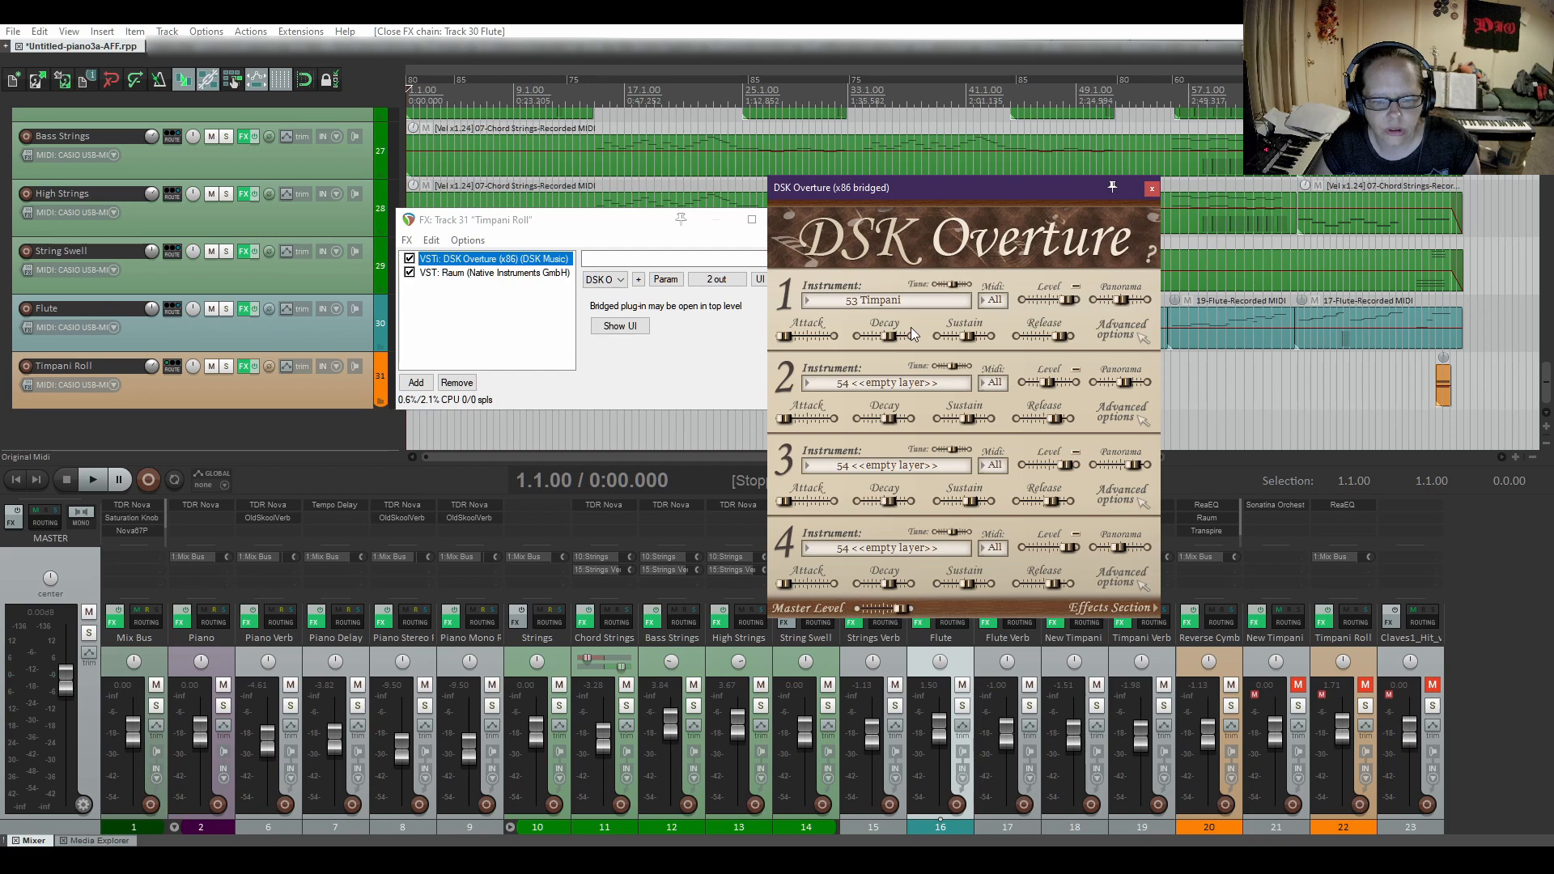
{"action": "left_click", "coordinate": [1152, 188]}
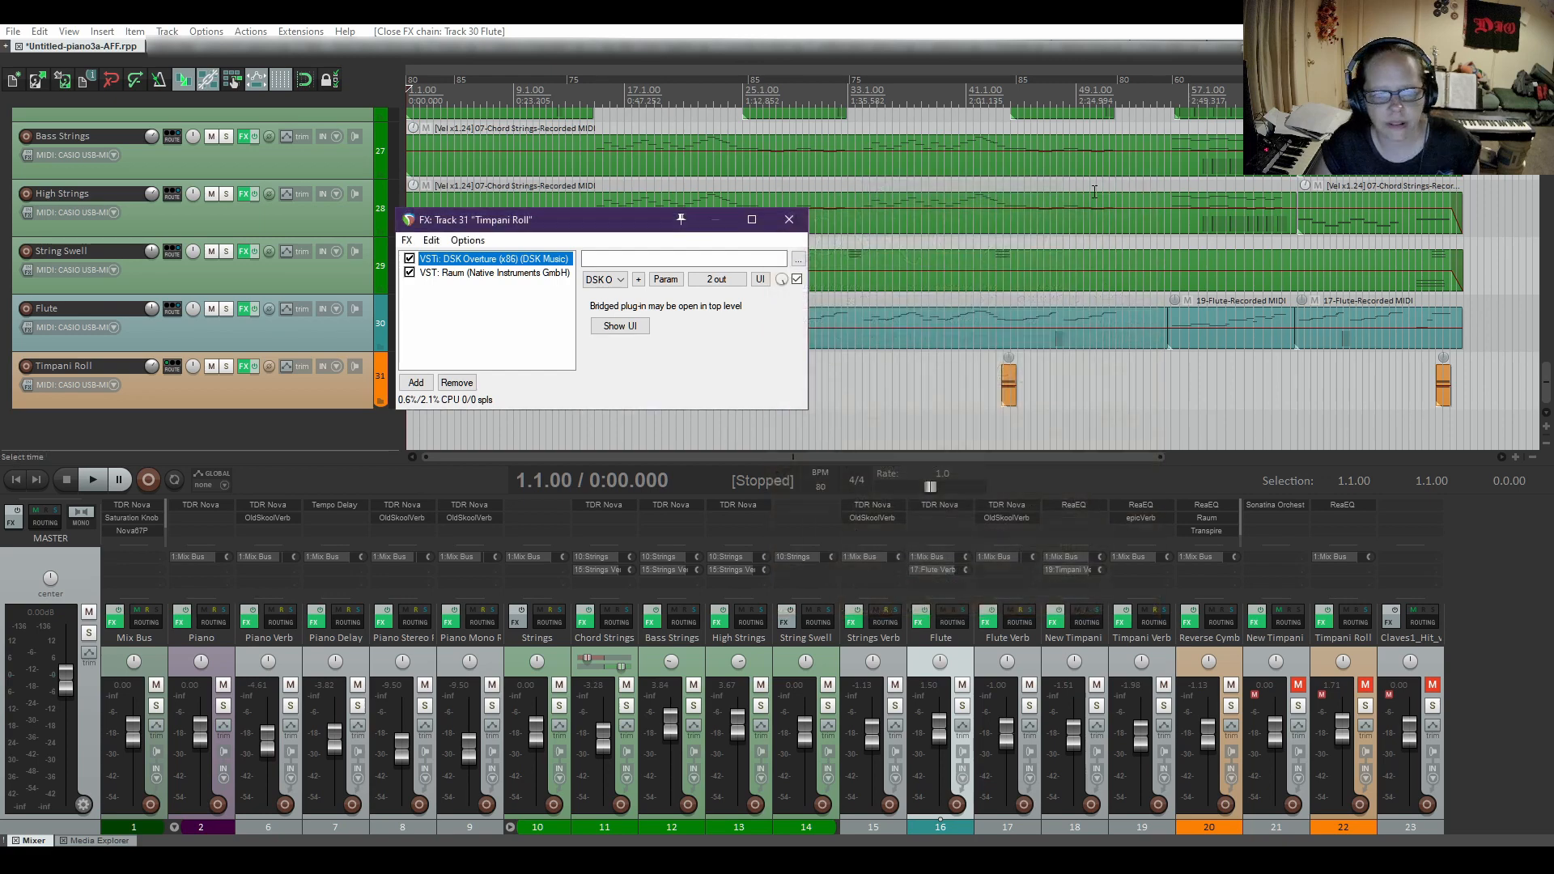
Check the Raum reverb on the Timpani Roll MIDI track and view its factory preset categories.
{"action": "left_click", "coordinate": [458, 278]}
{"action": "left_click_drag", "start_coordinate": [654, 222], "coordinate": [826, 175]}
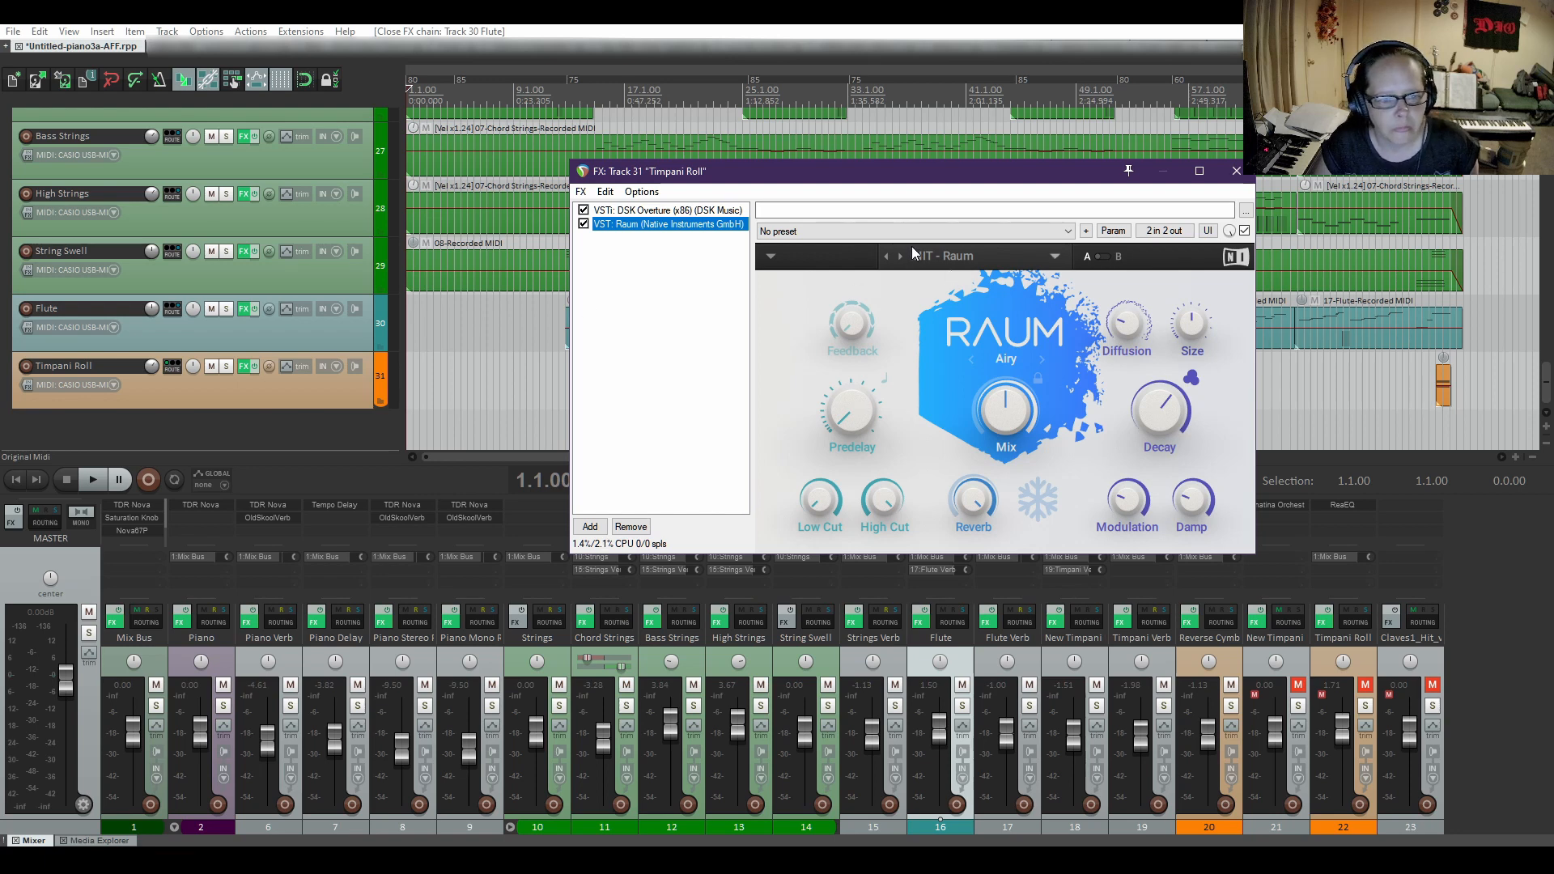
{"action": "left_click", "coordinate": [958, 257]}
{"action": "mouse_move", "coordinate": [967, 280]}
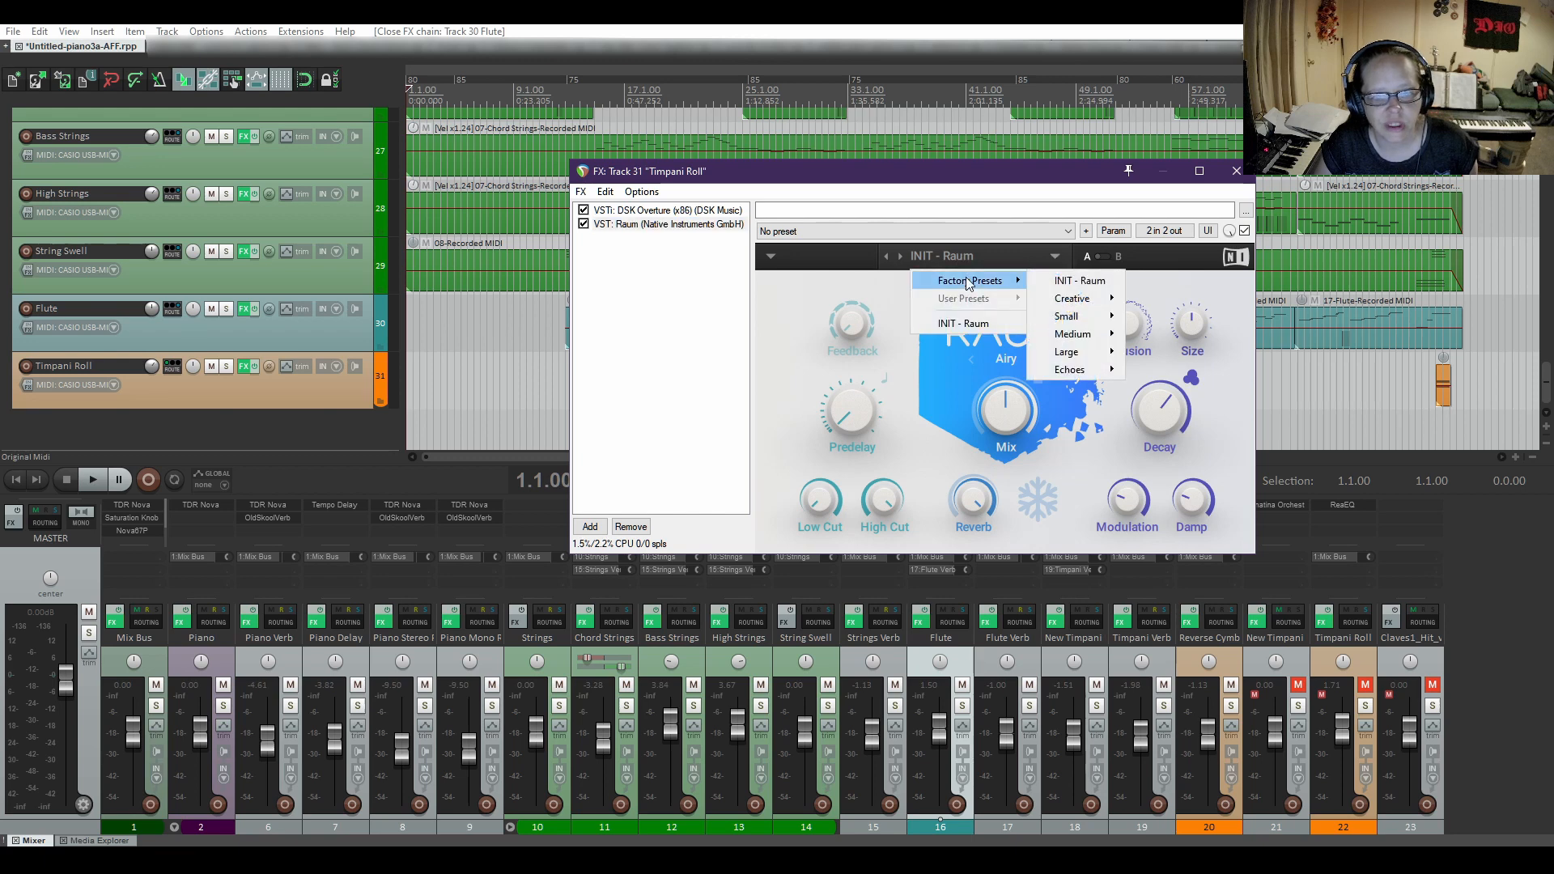
{"action": "left_click", "coordinate": [977, 244]}
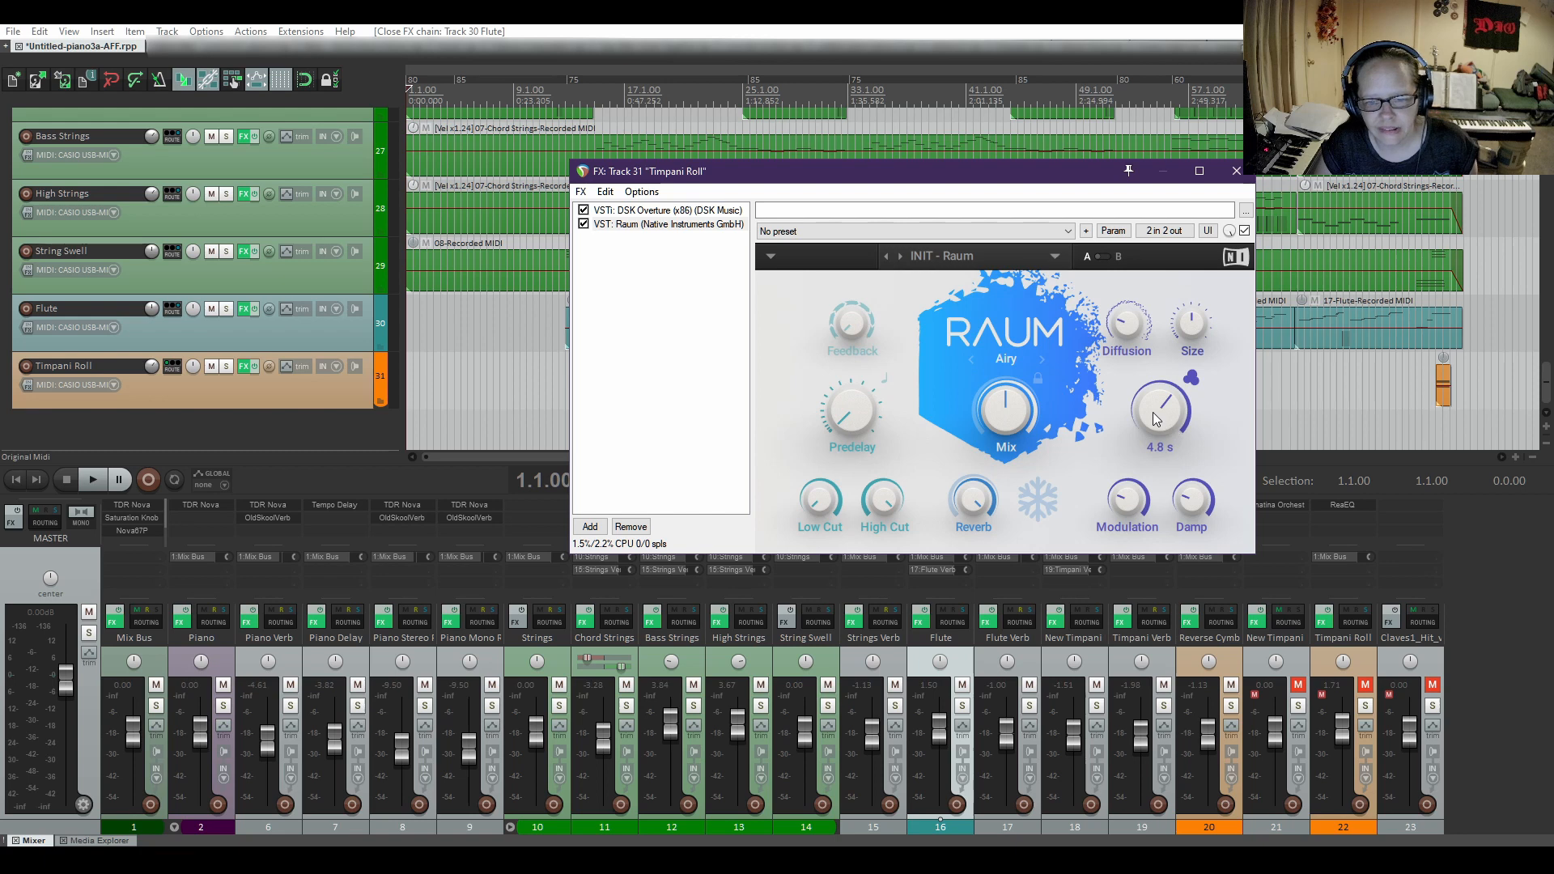
Review Raum's decay, diffusion, size, feedback, cut filter, reverb, modulation, damp and freeze controls on the Timpani Roll track.
{"action": "mouse_move", "coordinate": [1176, 409]}
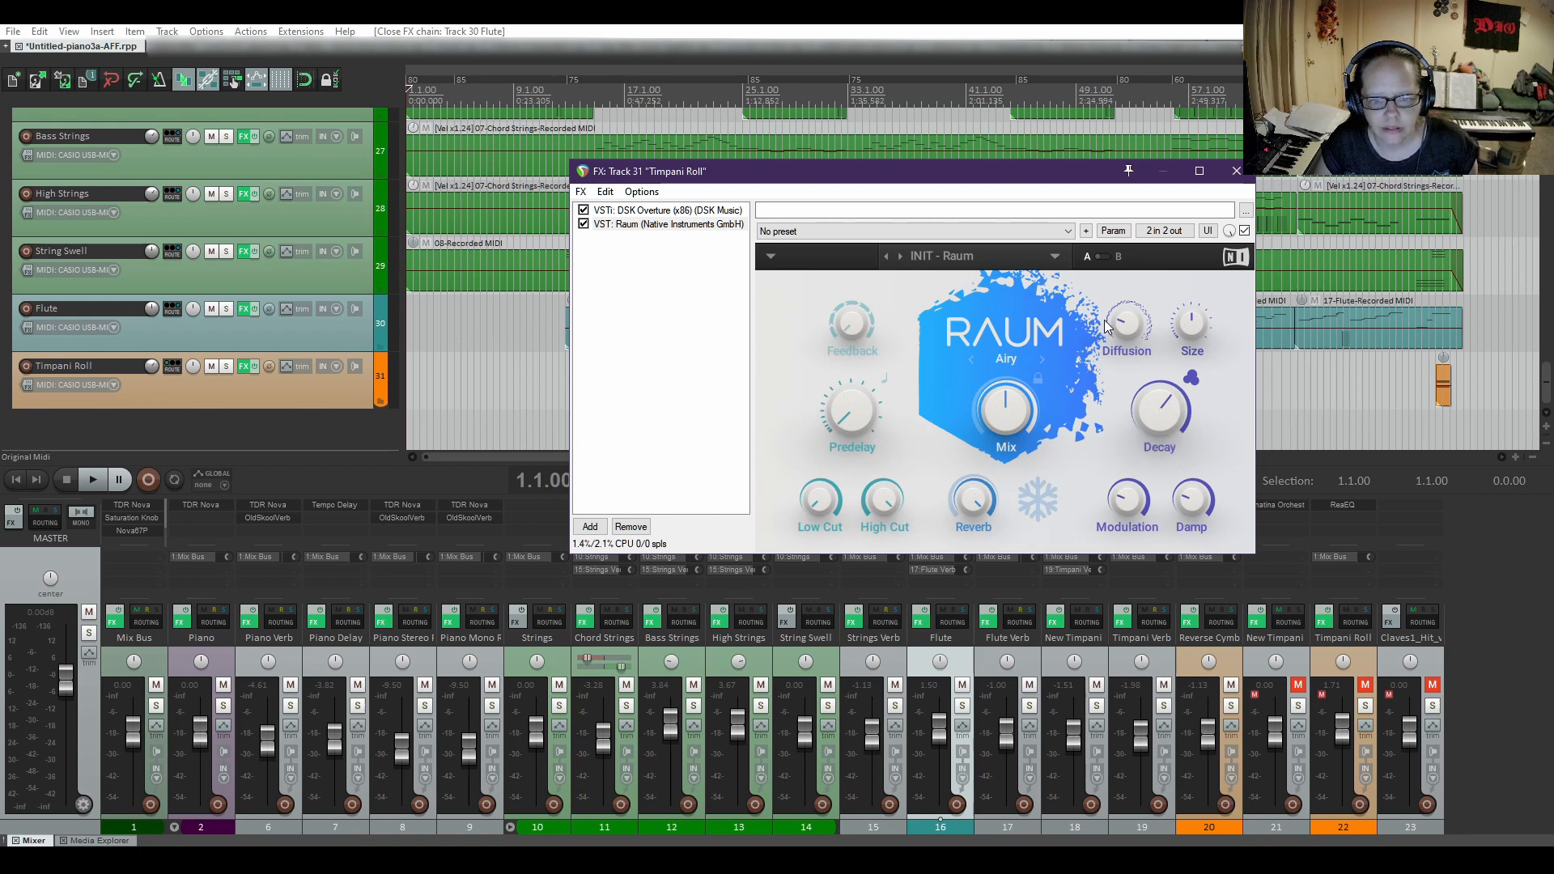
{"action": "mouse_move", "coordinate": [1131, 326]}
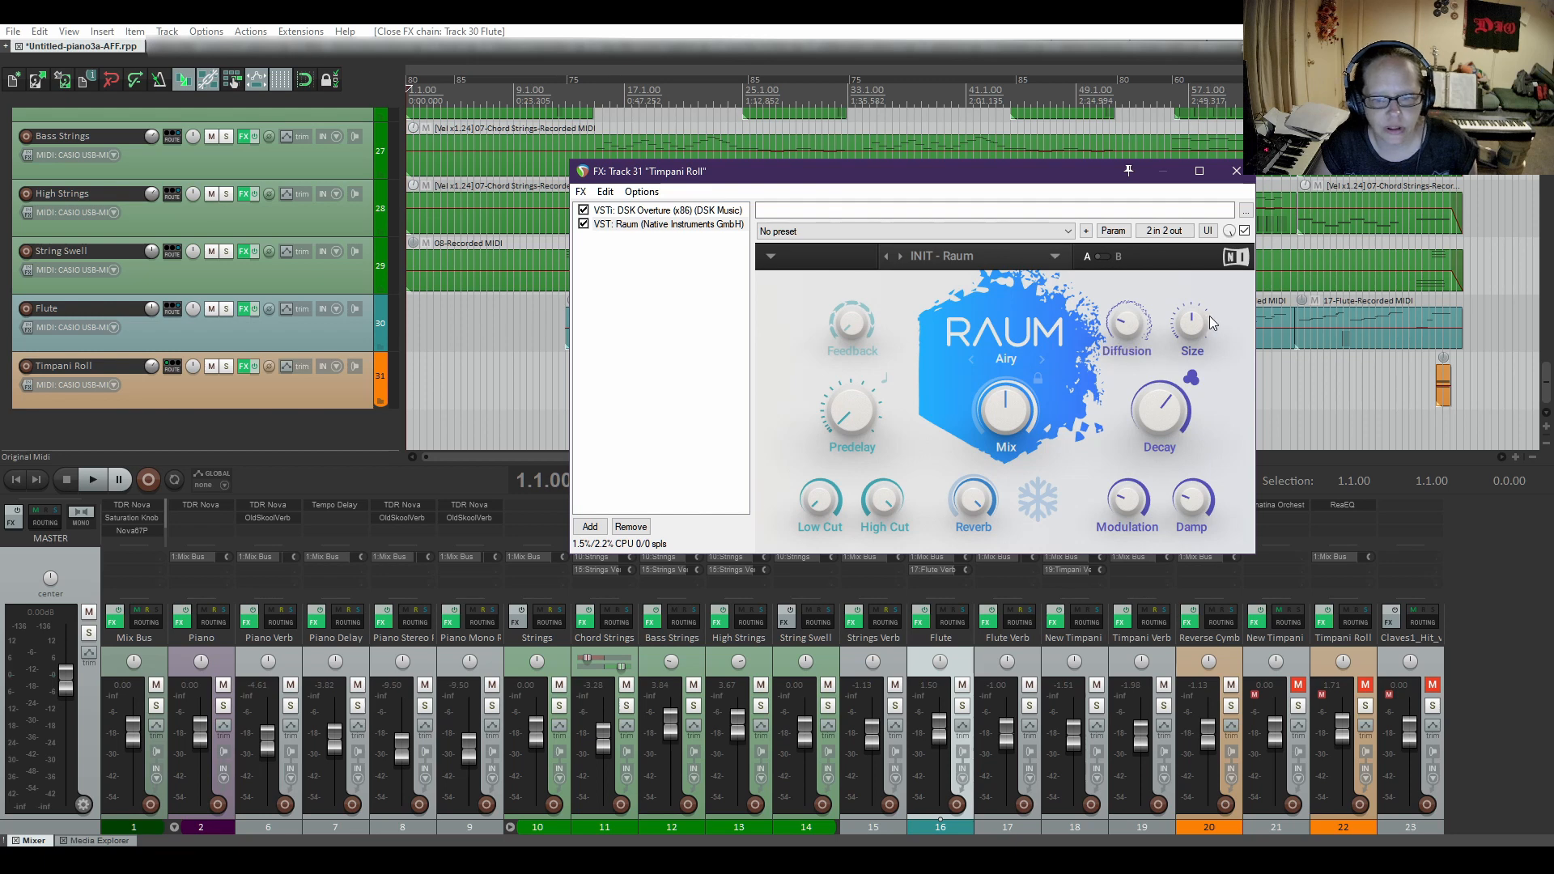
{"action": "mouse_move", "coordinate": [856, 333]}
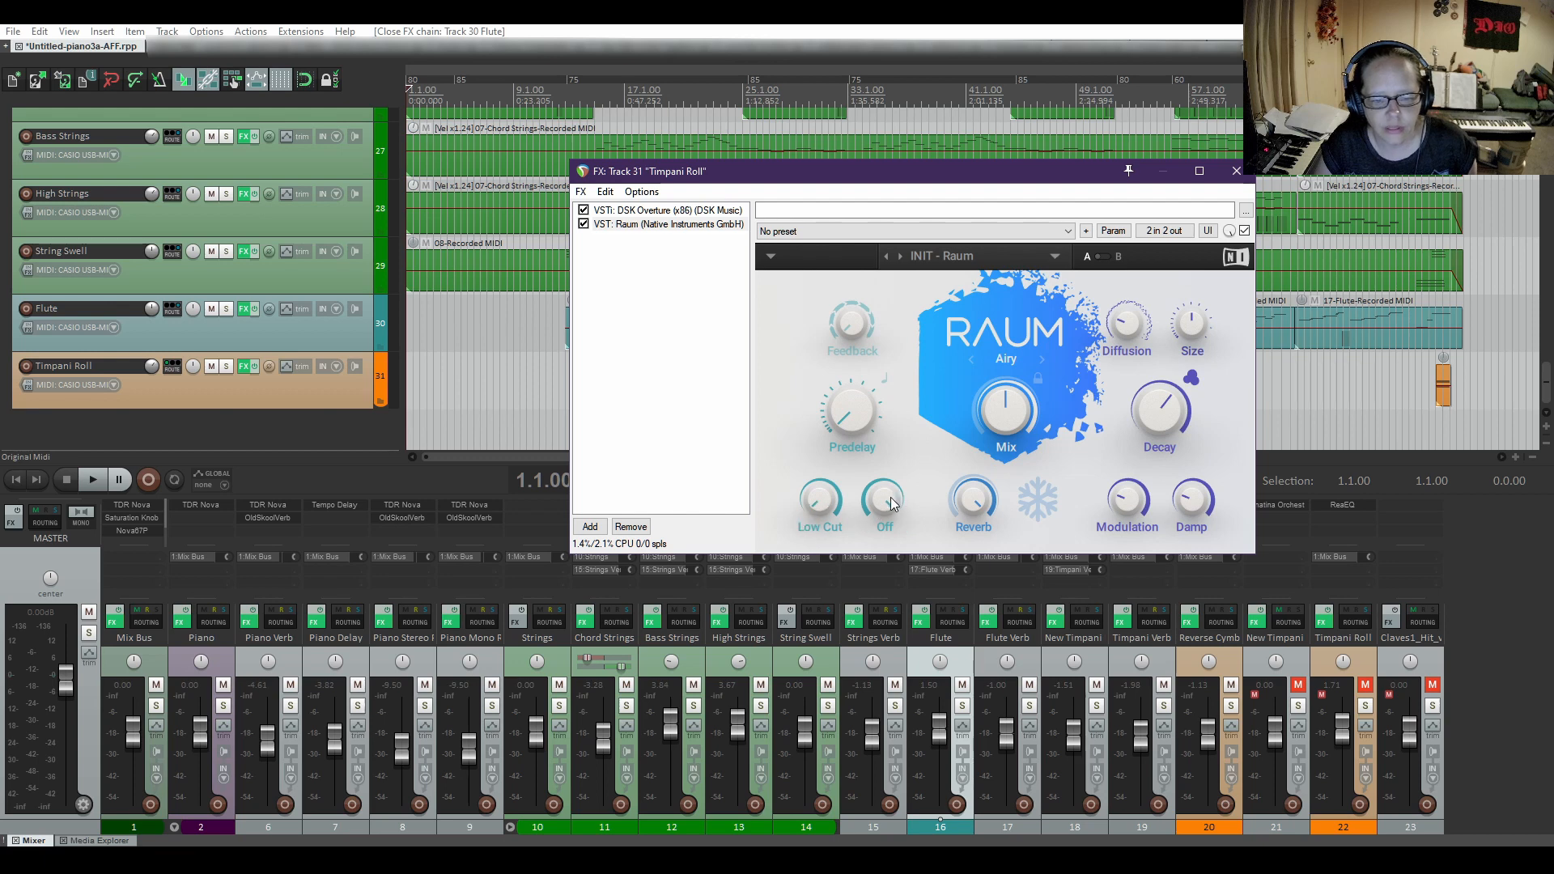
{"action": "mouse_move", "coordinate": [986, 504]}
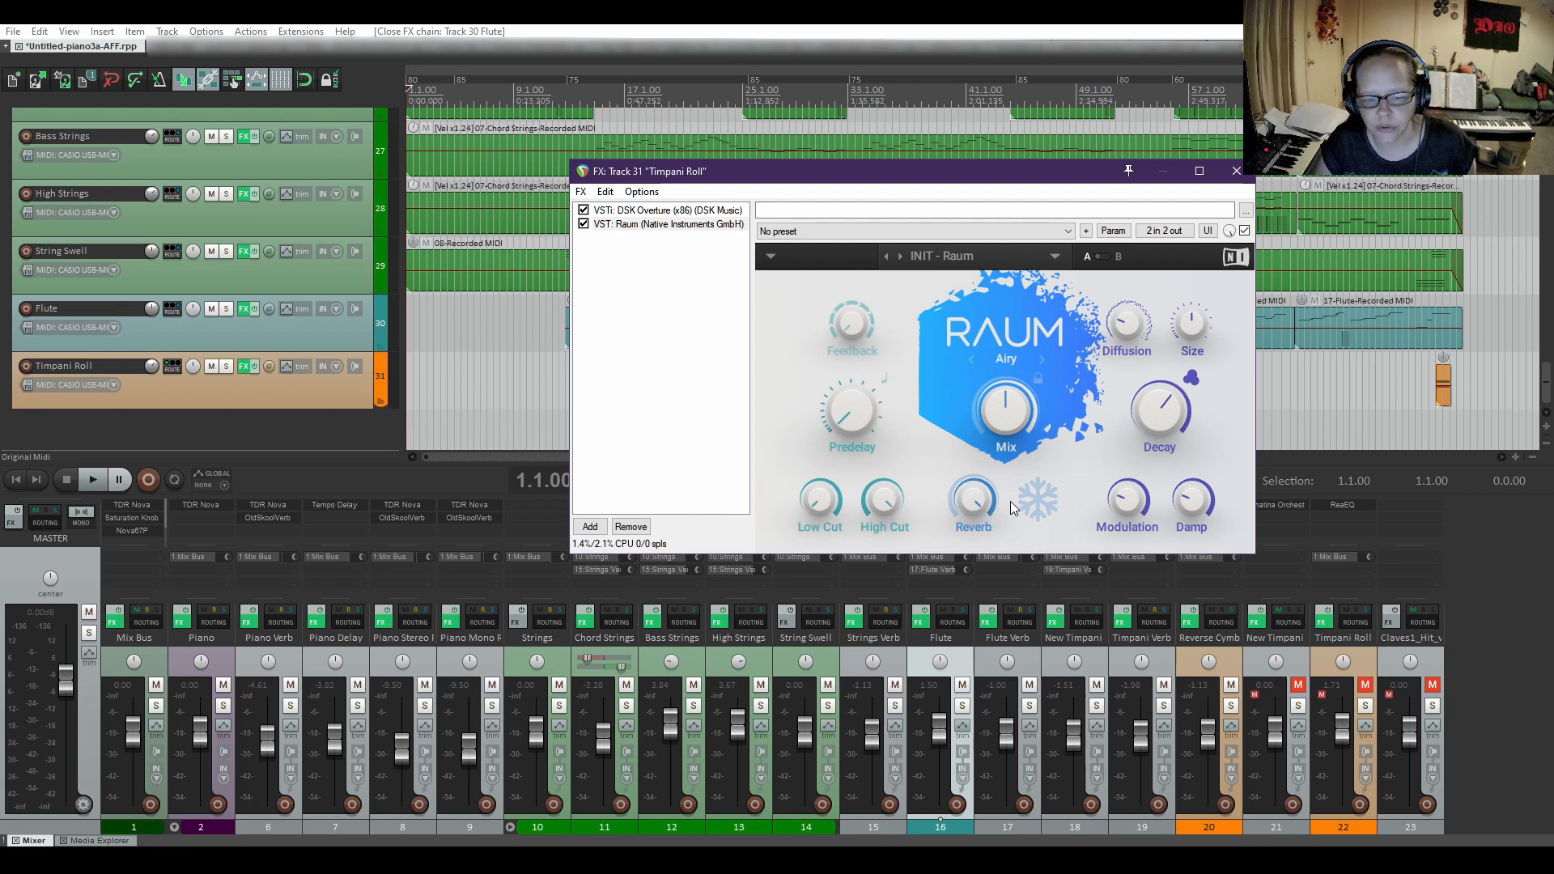
{"action": "mouse_move", "coordinate": [1124, 503]}
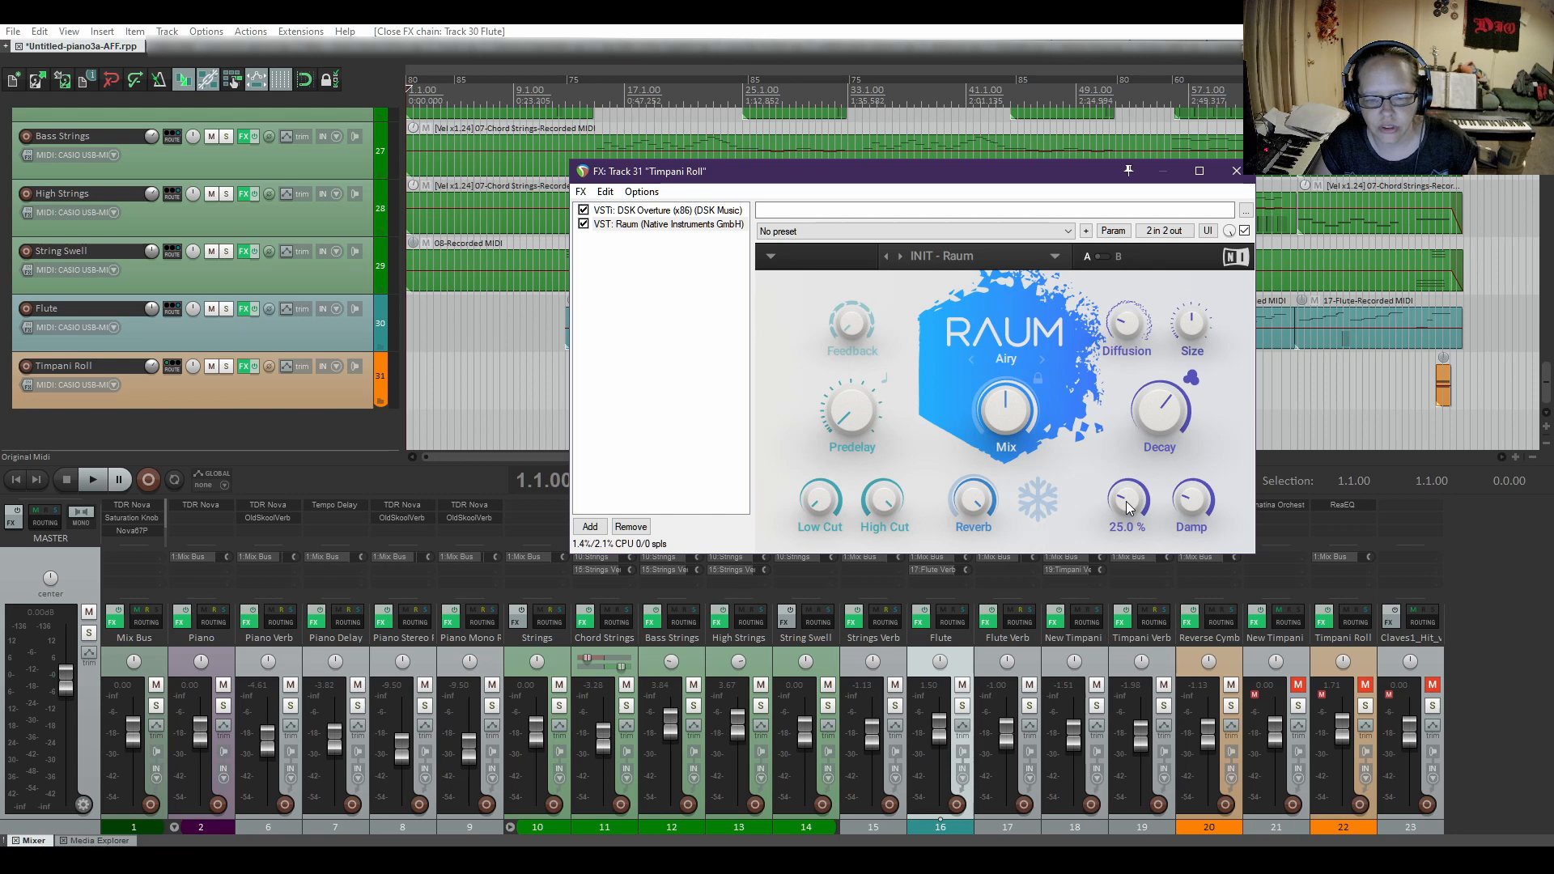
{"action": "mouse_move", "coordinate": [1193, 502]}
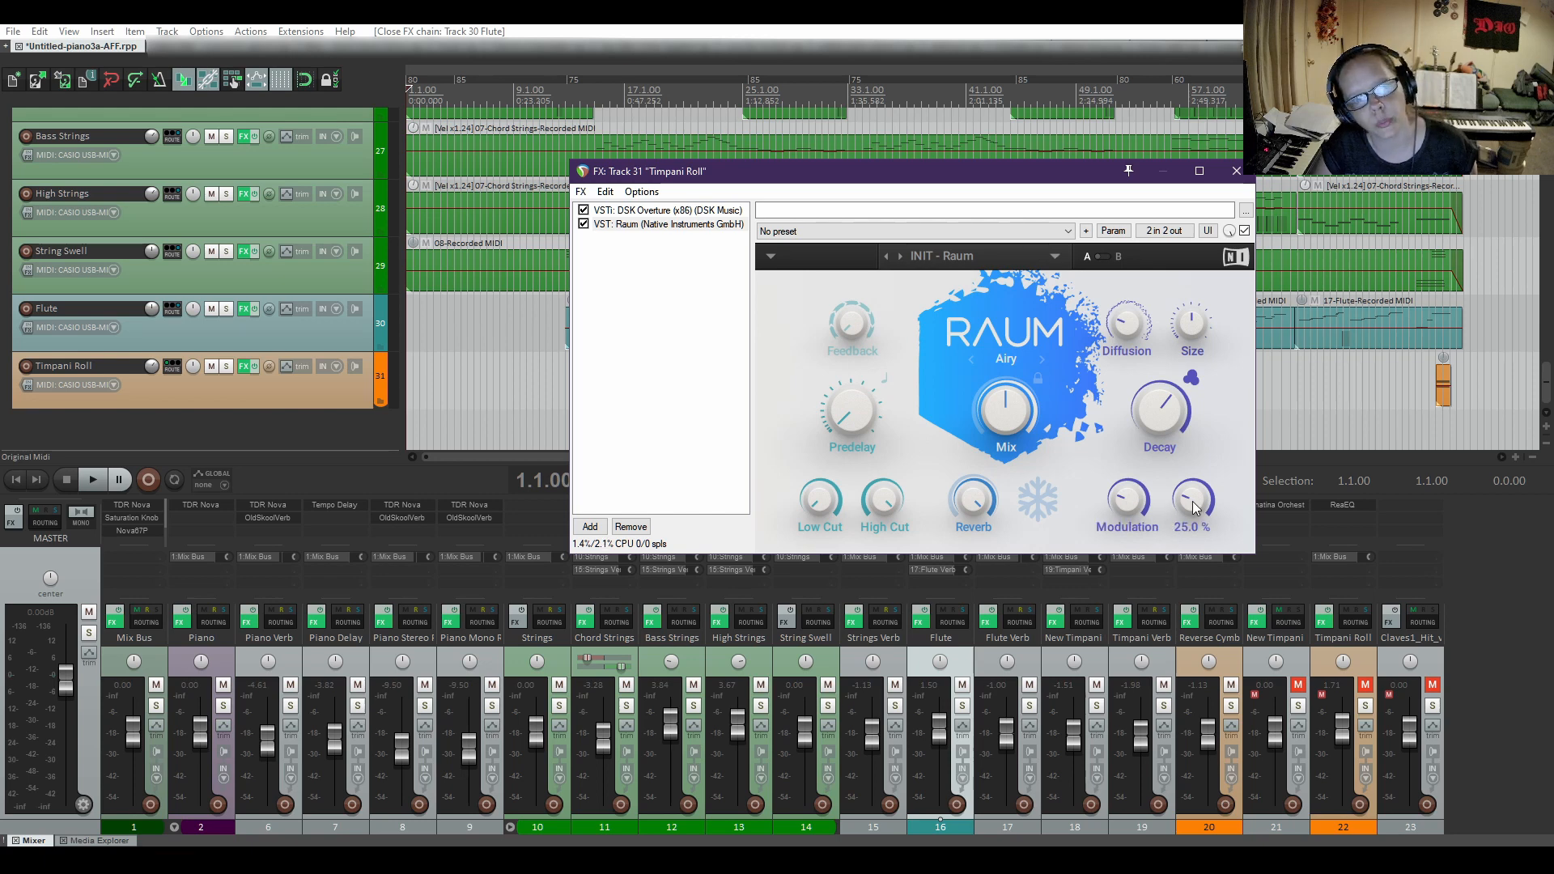
{"action": "left_click", "coordinate": [1043, 505]}
{"action": "left_click", "coordinate": [1043, 505]}
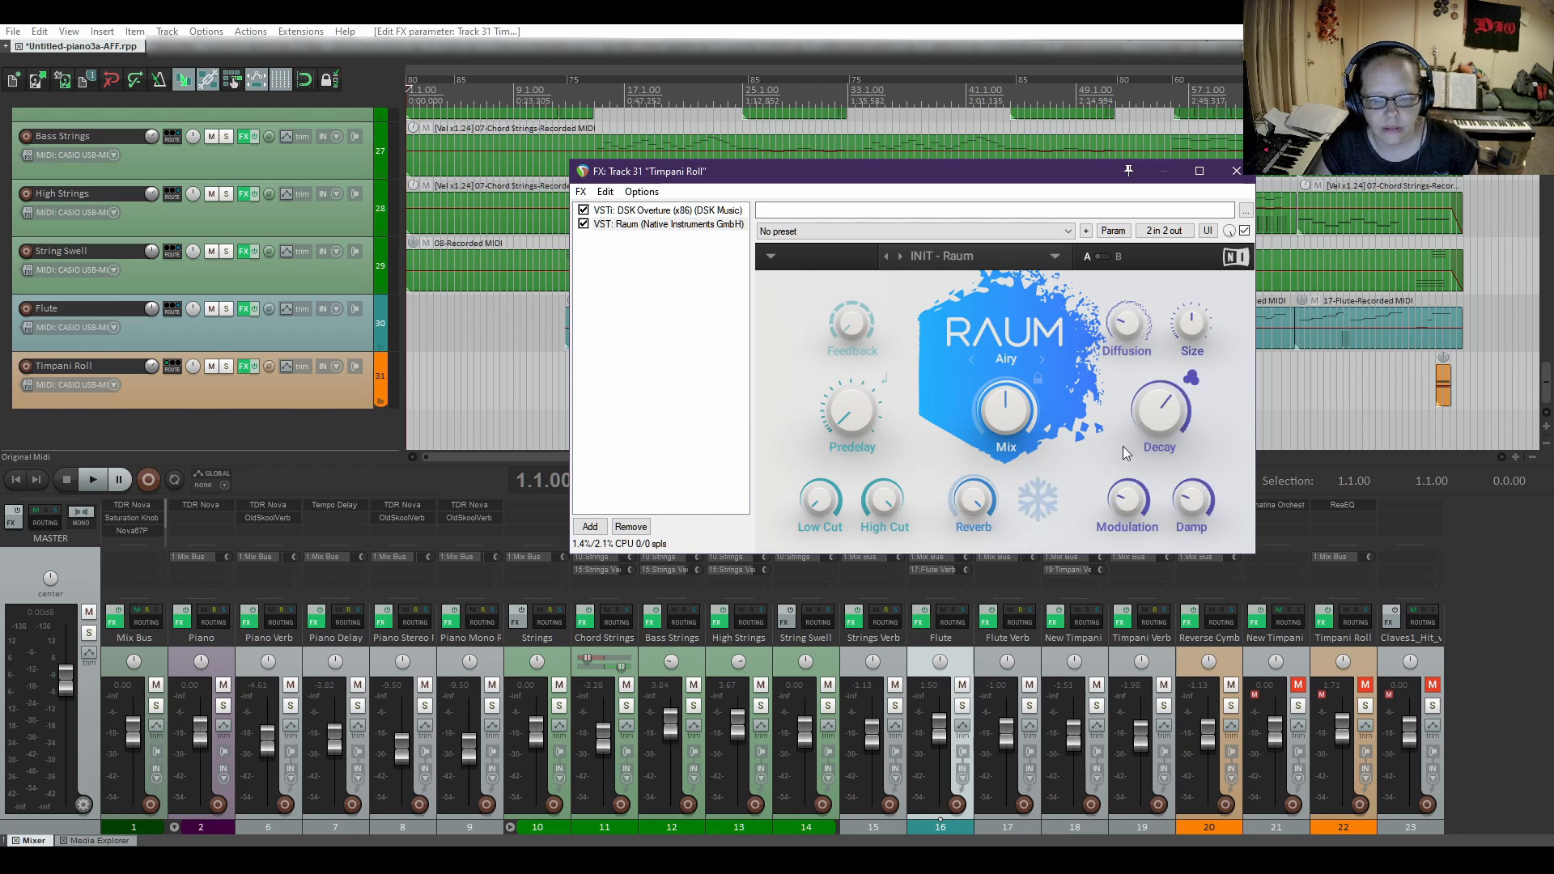
{"action": "left_click", "coordinate": [1235, 171]}
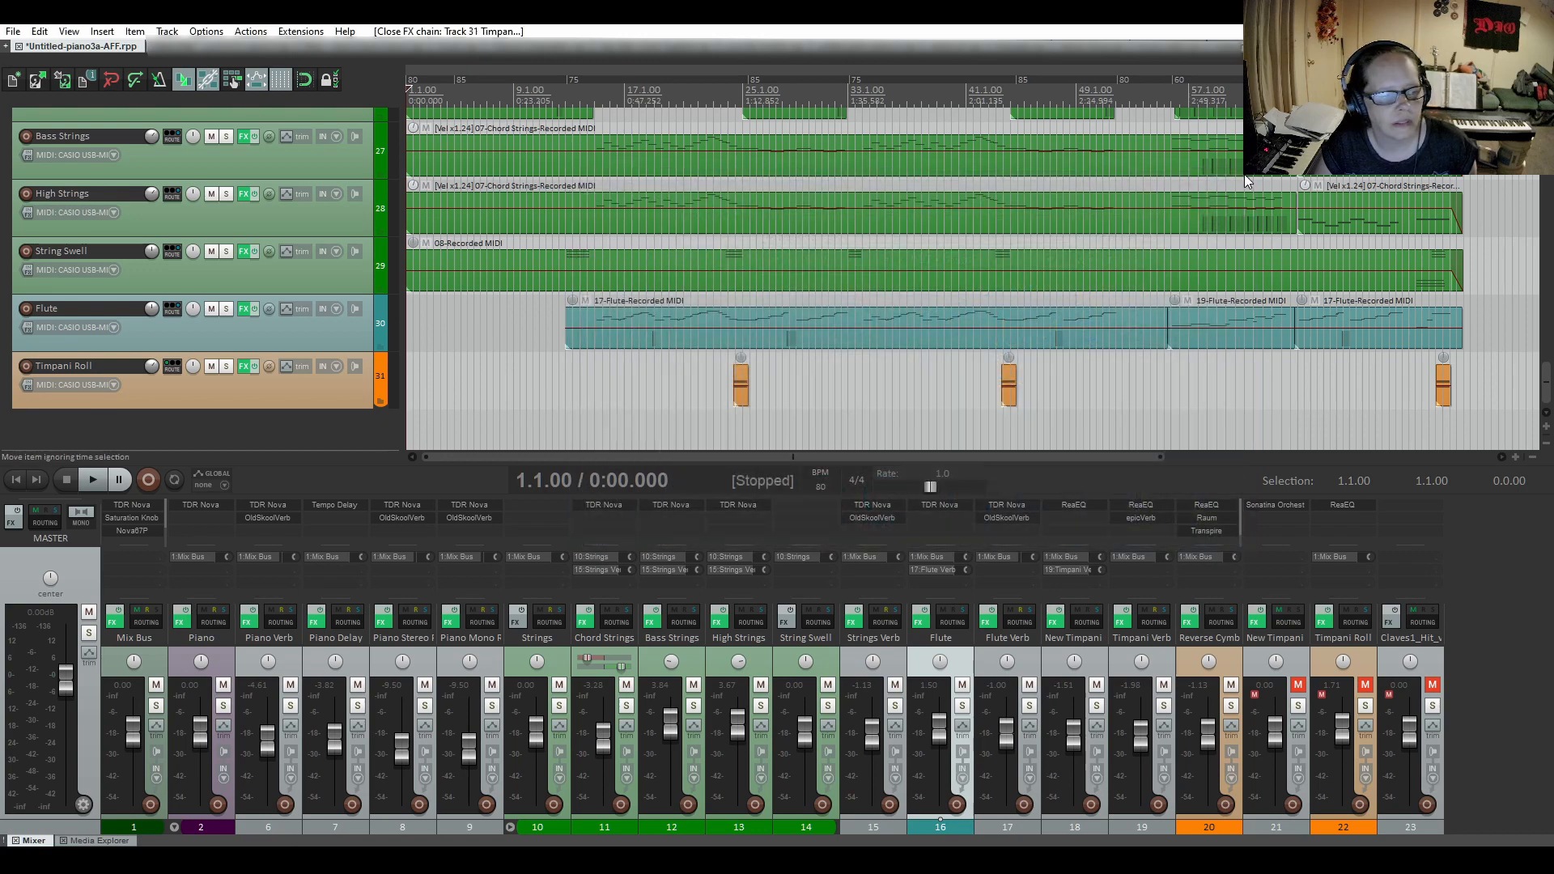
Mute the Original Midi folder track and collapse its child tracks.
{"action": "scroll", "coordinate": [1245, 173], "scroll_direction": "up", "scroll_amount": 3}
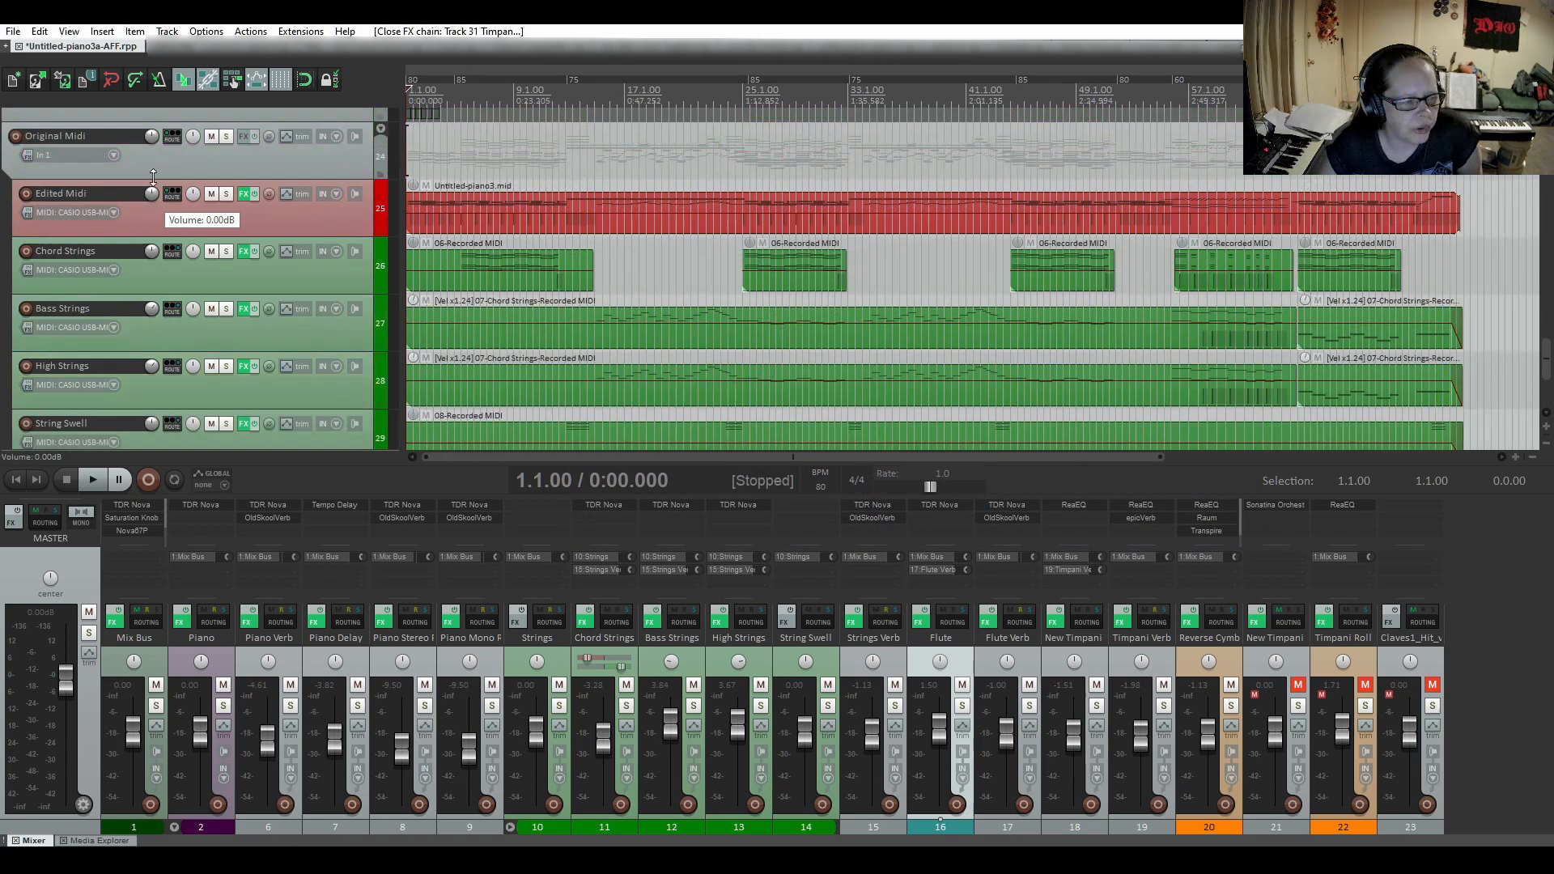
{"action": "left_click", "coordinate": [213, 138]}
{"action": "left_click", "coordinate": [213, 138]}
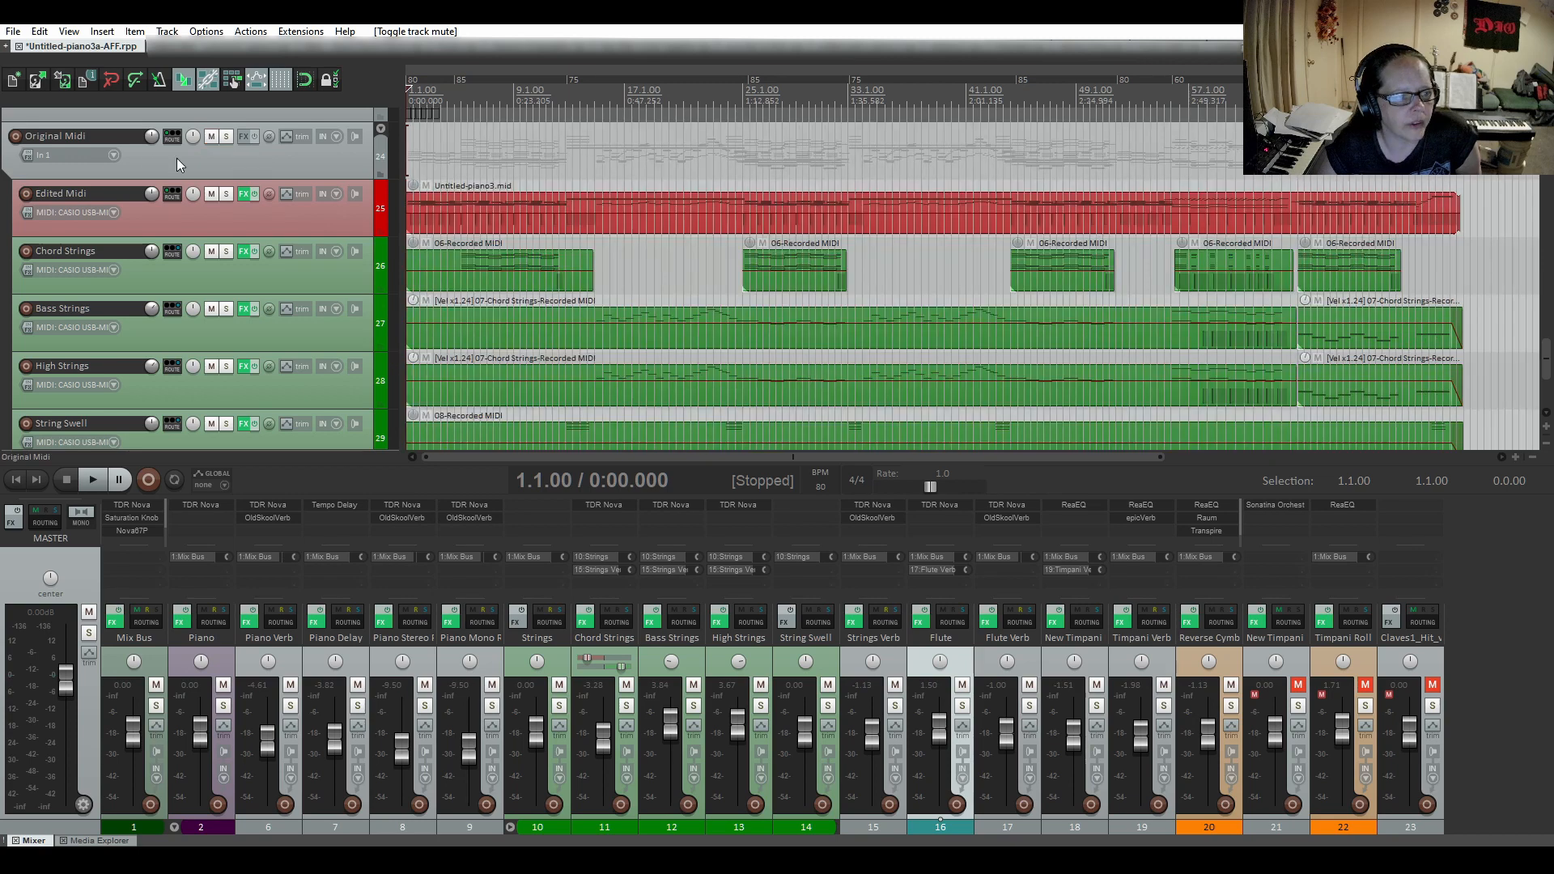
{"action": "scroll", "coordinate": [177, 158], "scroll_direction": "up", "scroll_amount": 1}
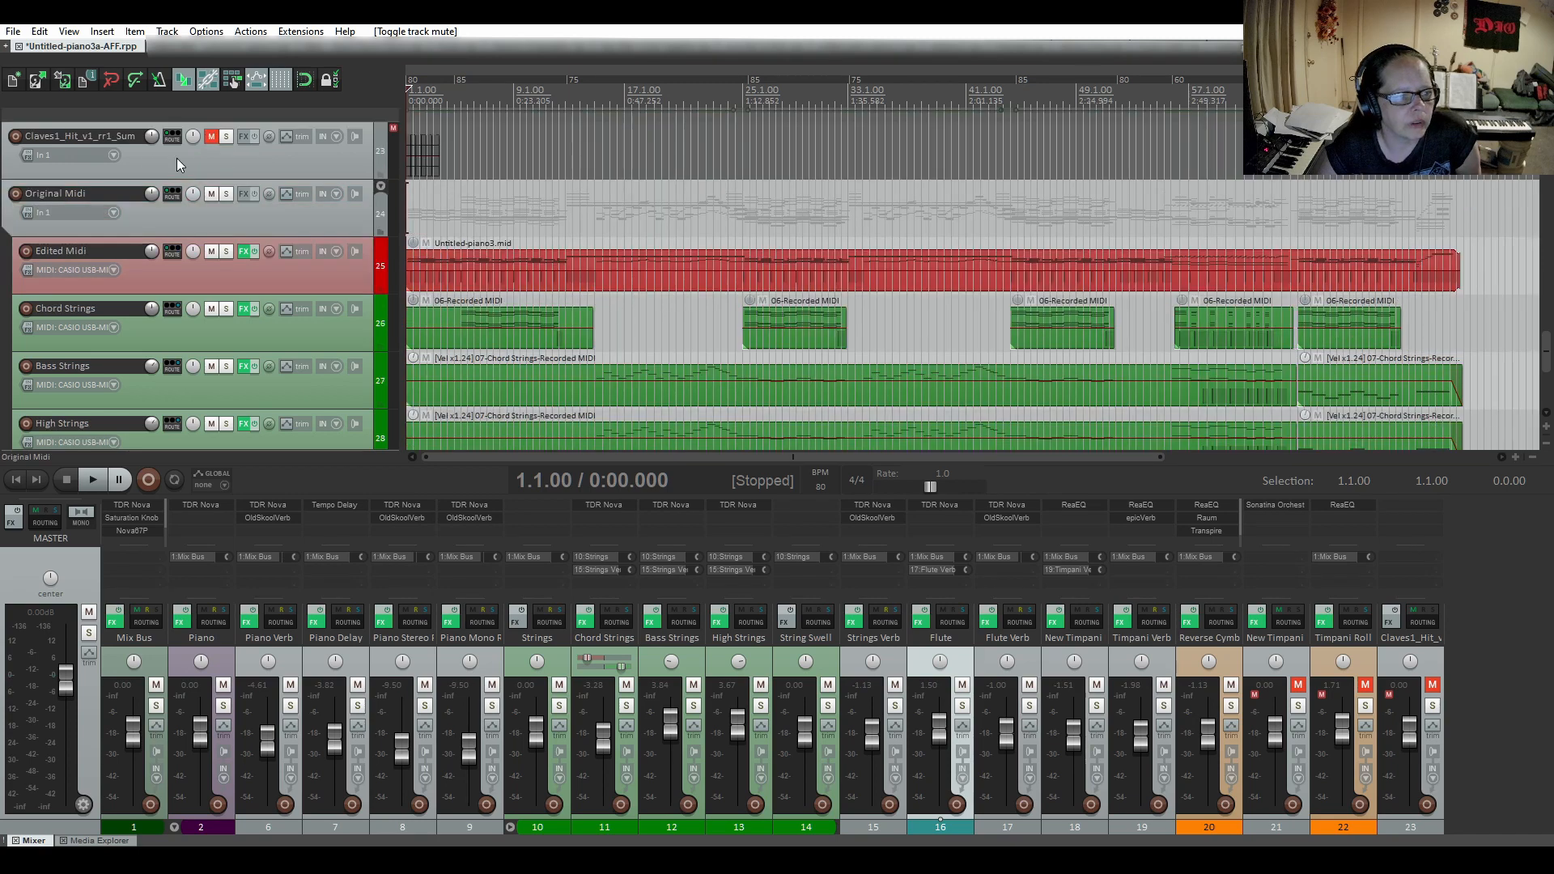
{"action": "left_click", "coordinate": [213, 194]}
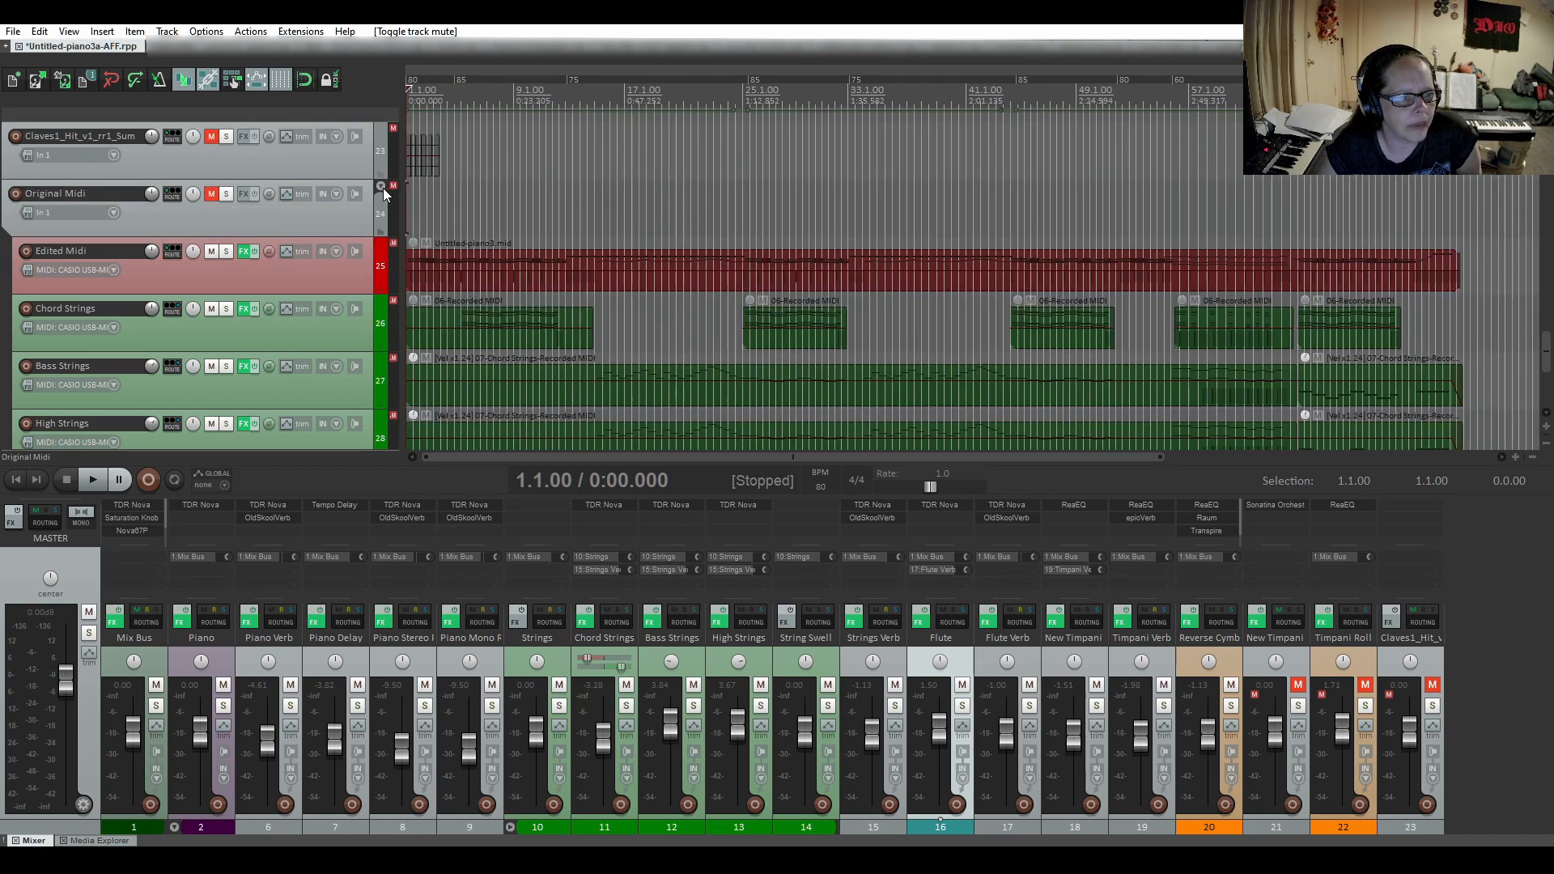
{"action": "left_click", "coordinate": [381, 186]}
Check the Sonatina Orchestra instrument and its group list on the New Timpani Roll track.
{"action": "scroll", "coordinate": [221, 298], "scroll_direction": "up", "scroll_amount": 4}
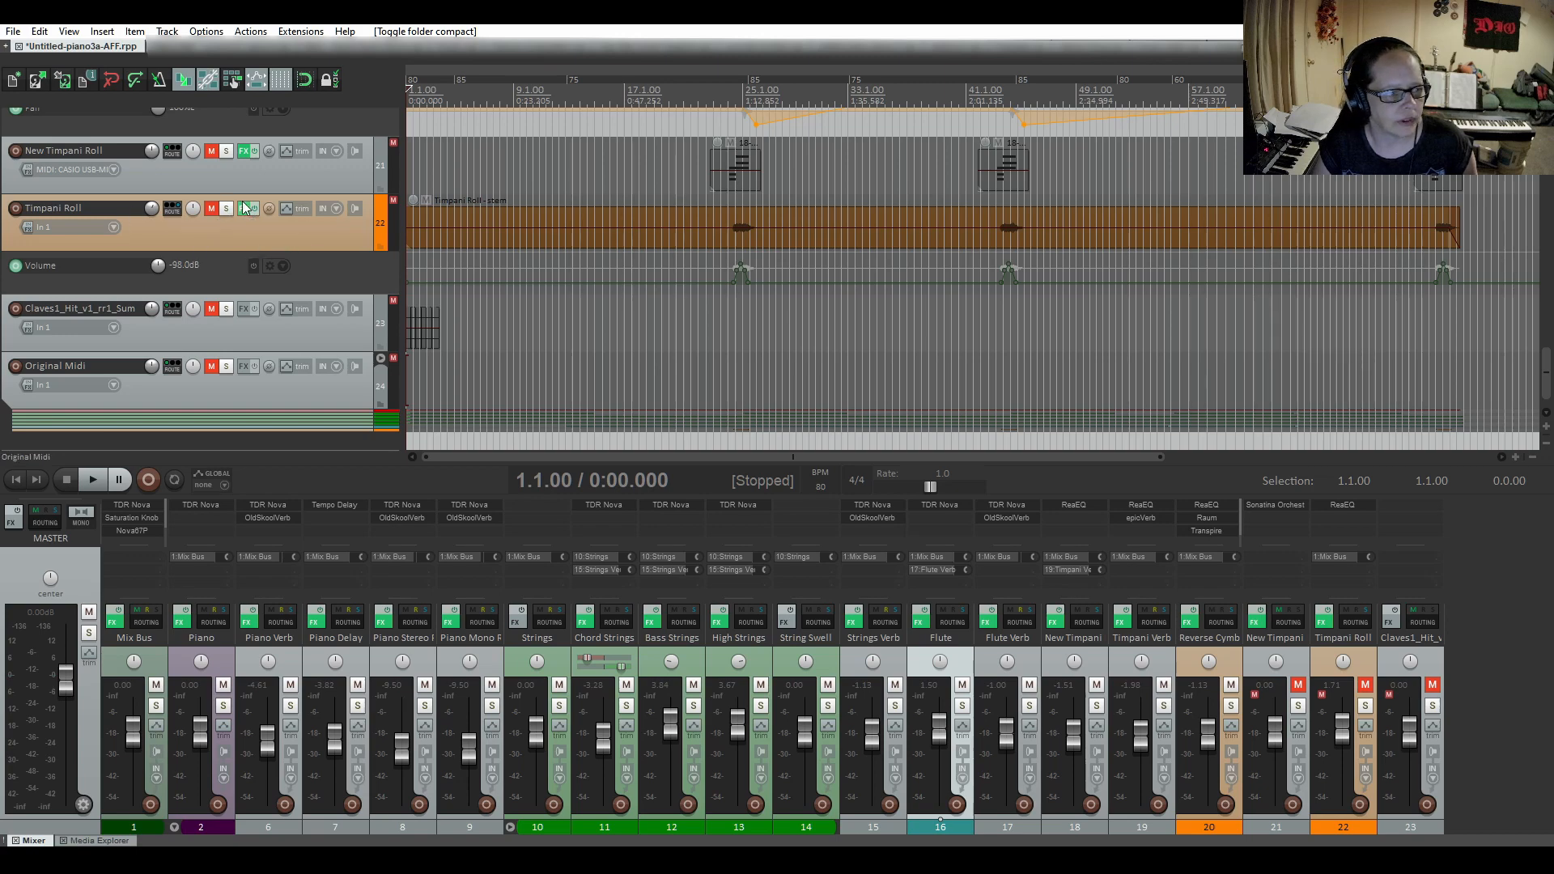
{"action": "scroll", "coordinate": [197, 226], "scroll_direction": "up", "scroll_amount": 3}
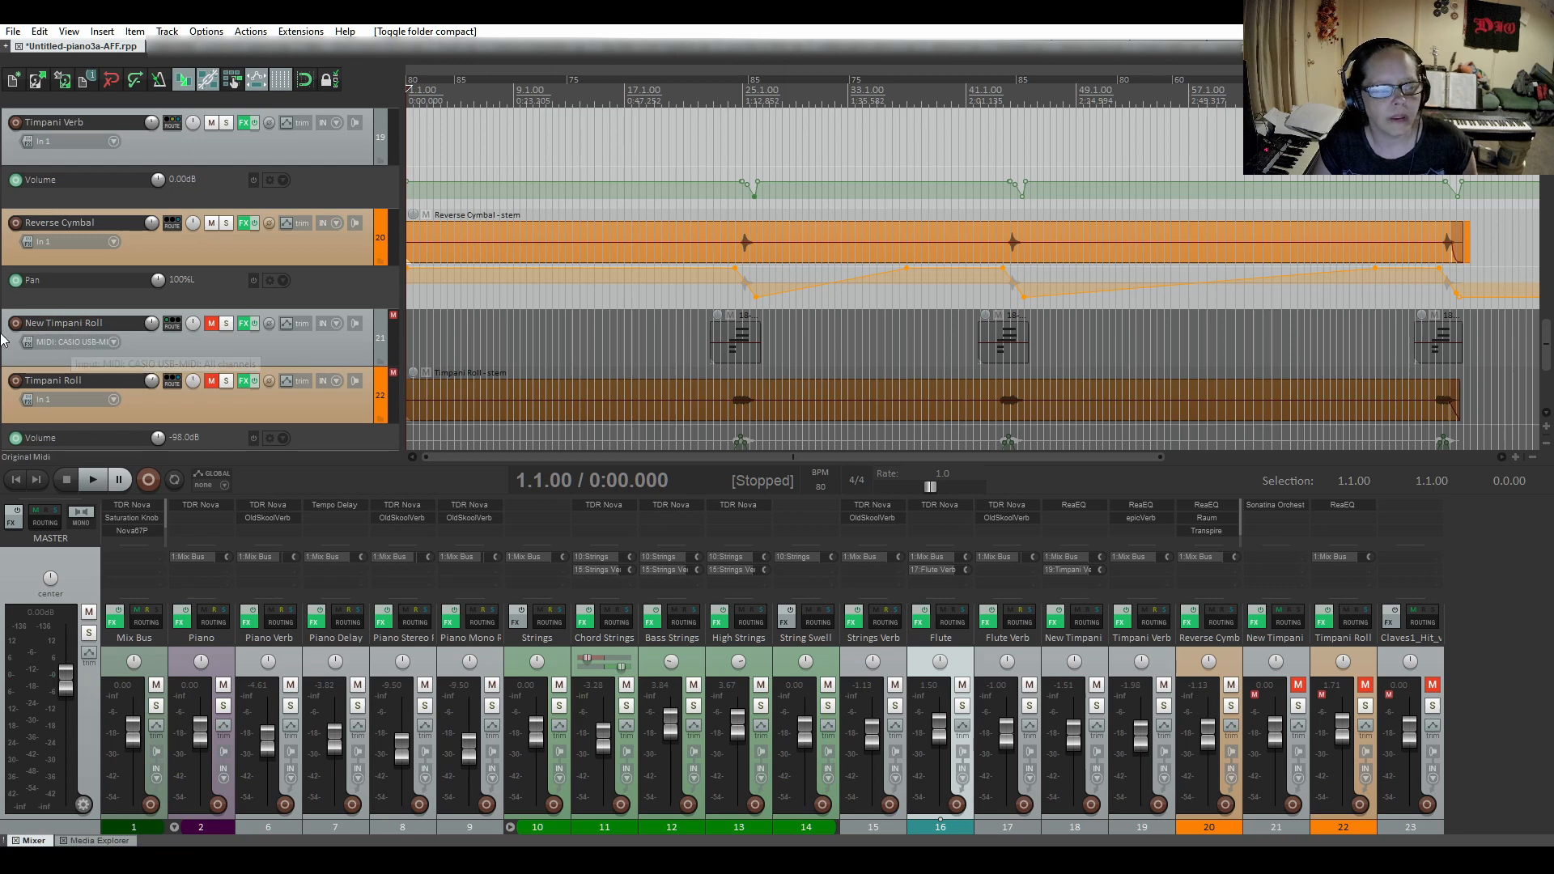
{"action": "scroll", "coordinate": [3, 339], "scroll_direction": "down", "scroll_amount": 1}
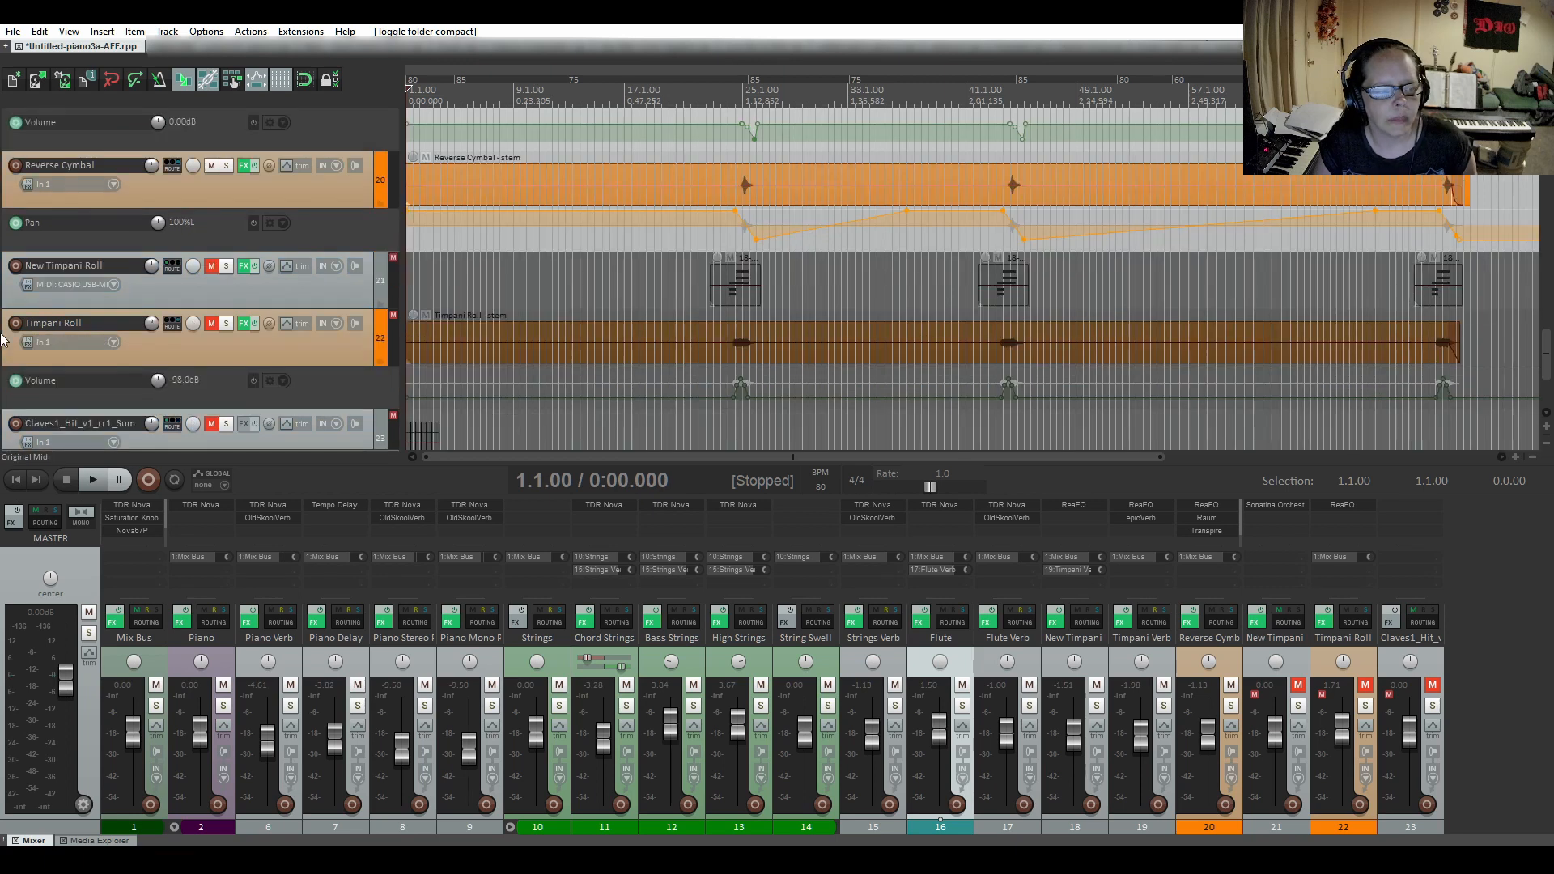
{"action": "scroll", "coordinate": [2, 338], "scroll_direction": "up", "scroll_amount": 1}
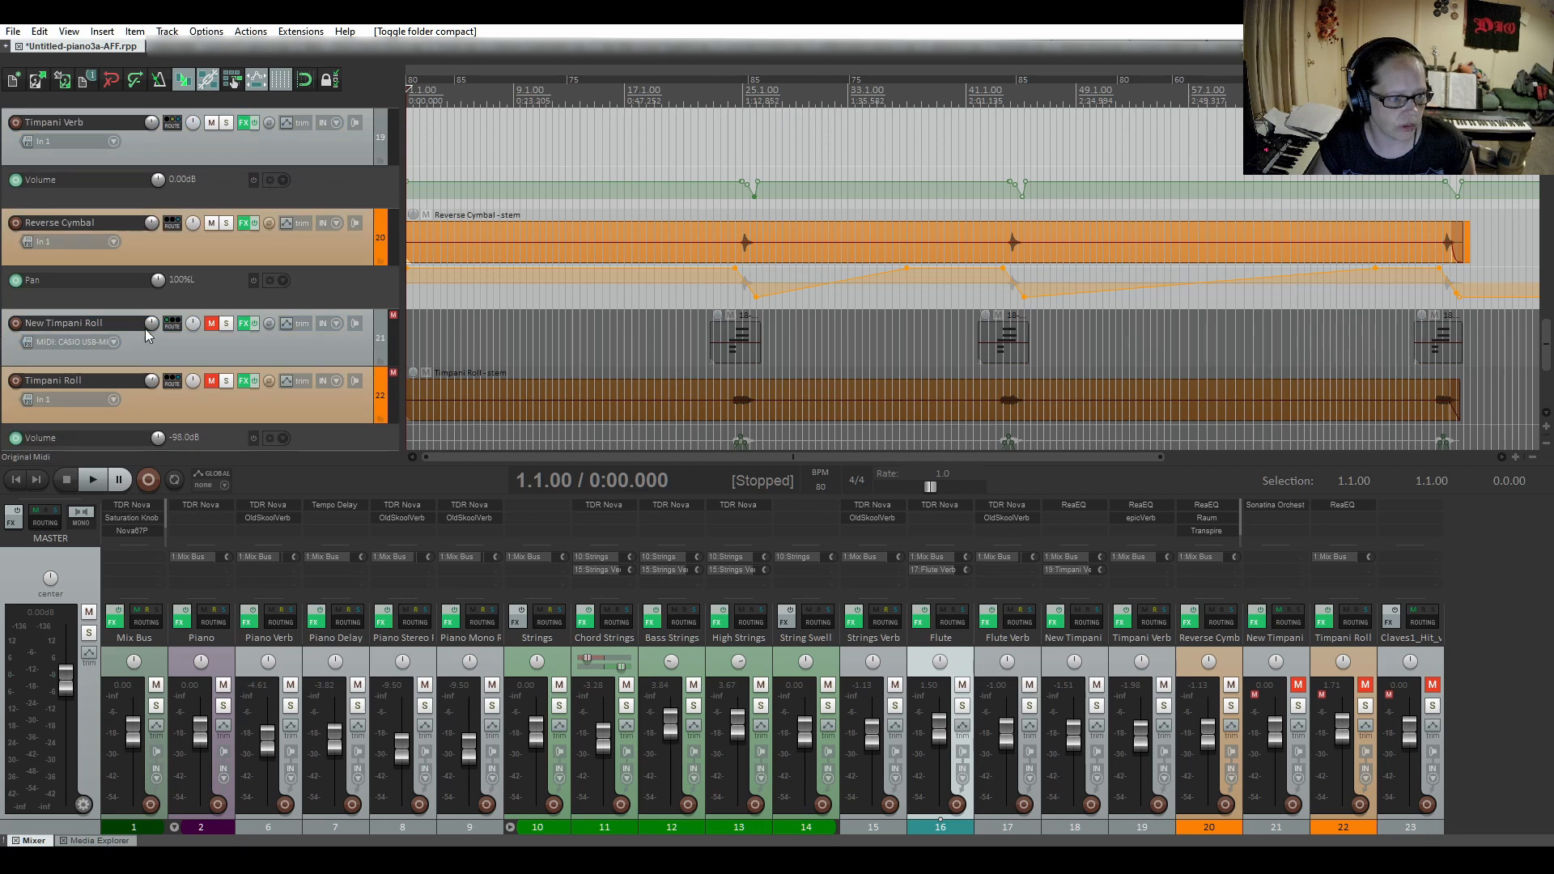
{"action": "left_click", "coordinate": [243, 328]}
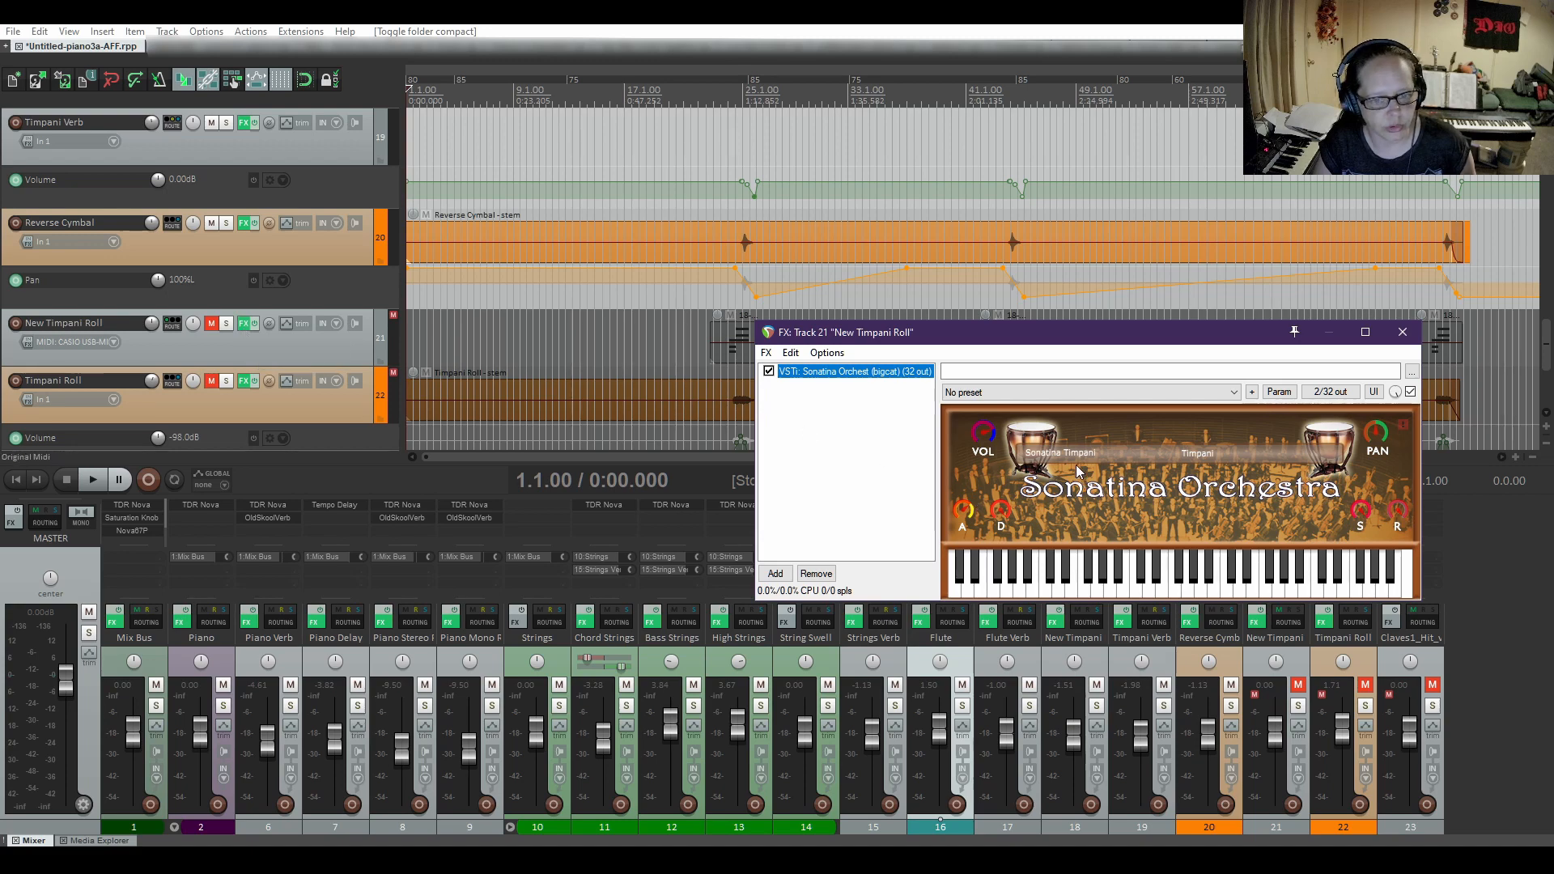
{"action": "left_click", "coordinate": [1196, 458]}
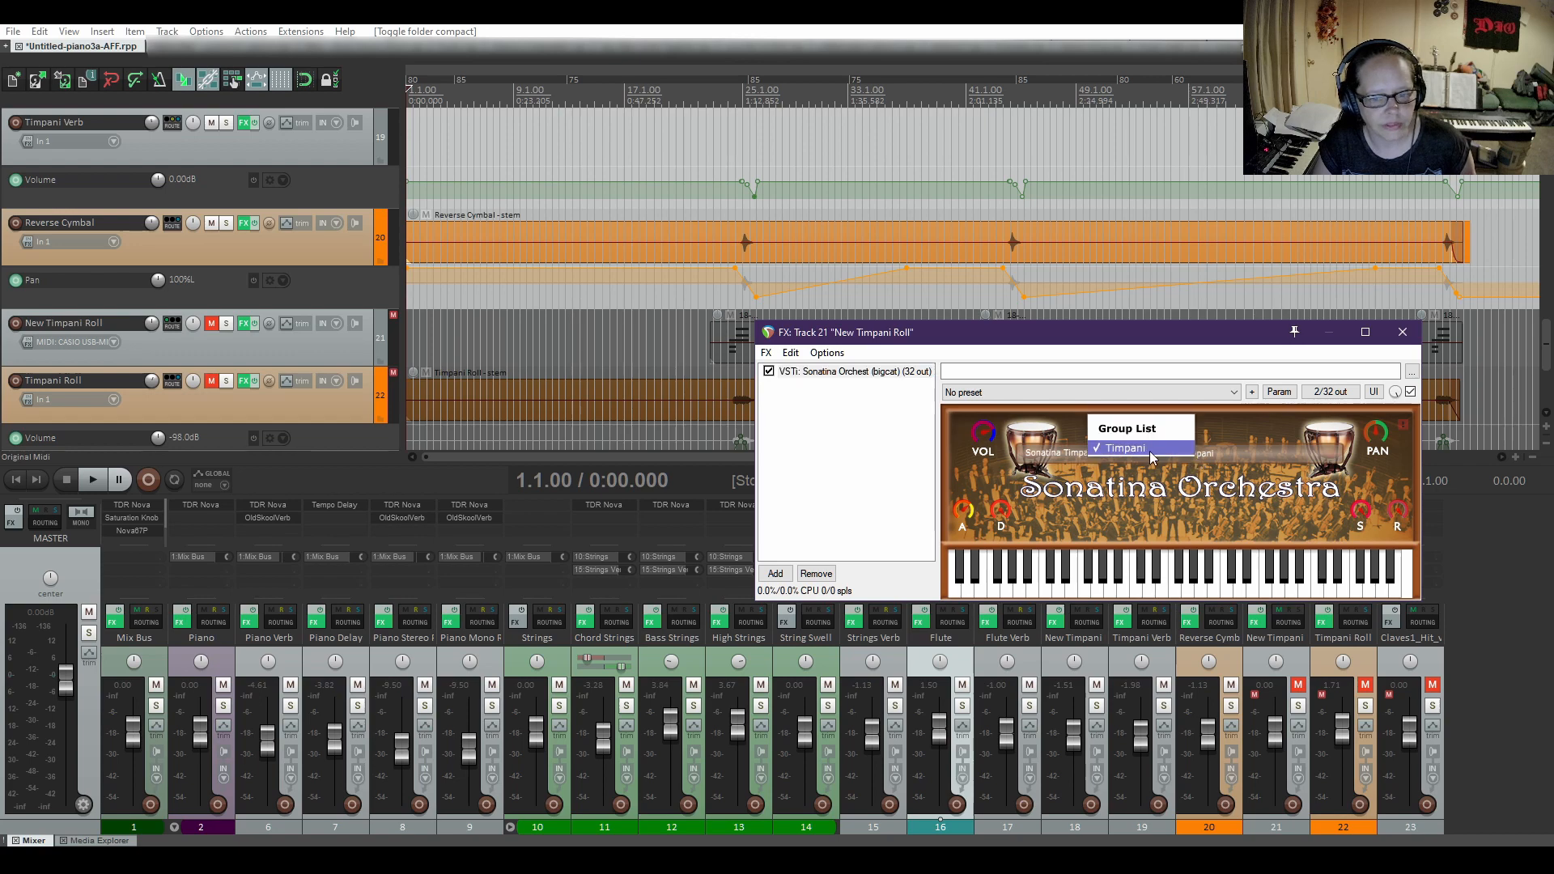
{"action": "left_click", "coordinate": [928, 460]}
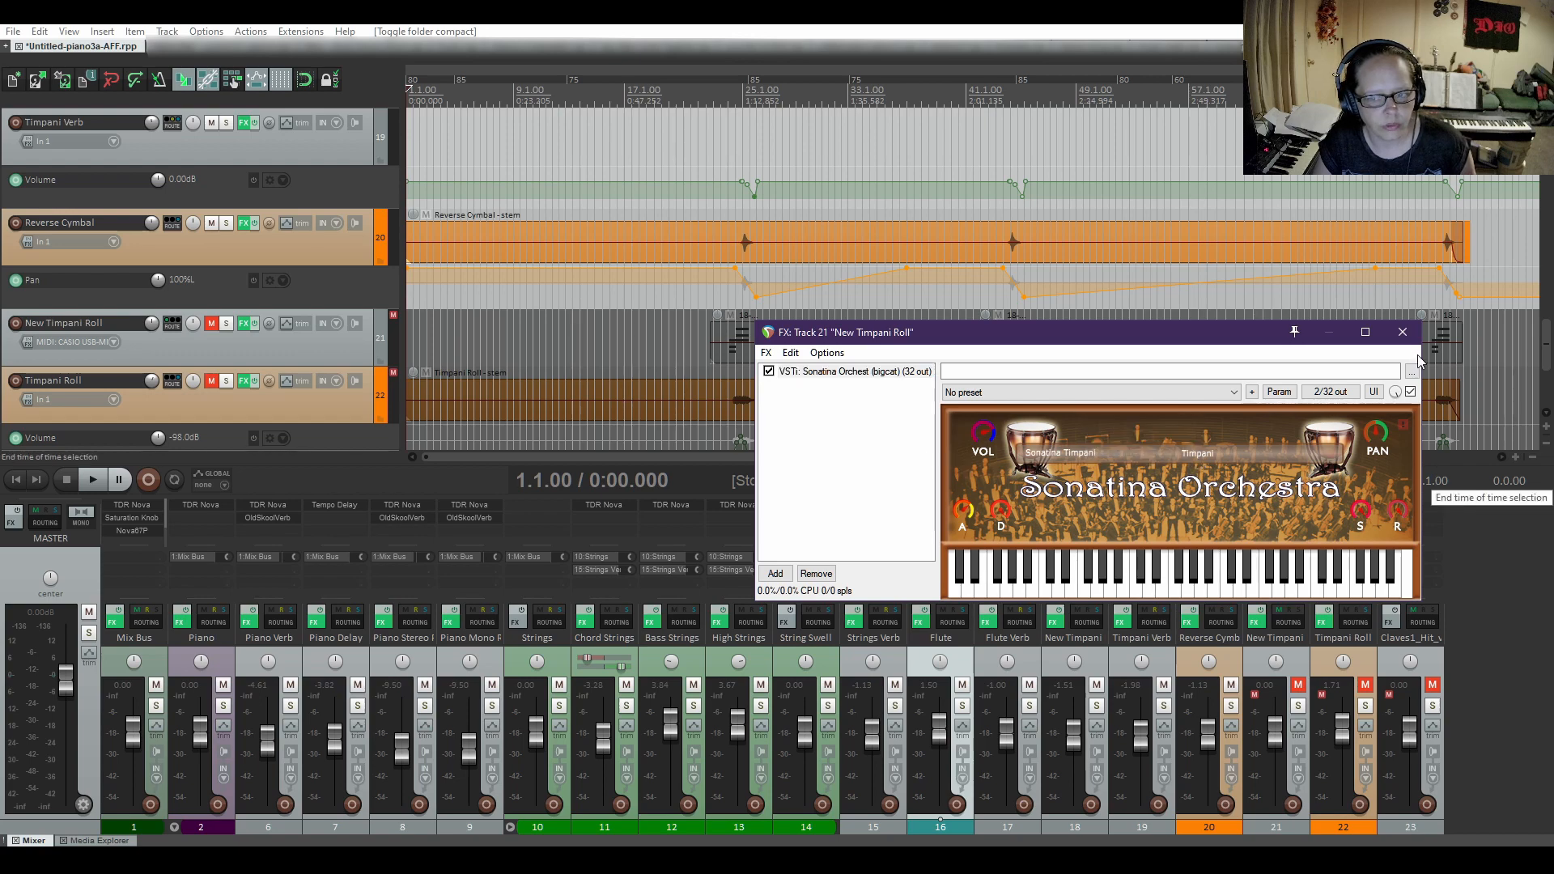
{"action": "left_click", "coordinate": [1410, 331]}
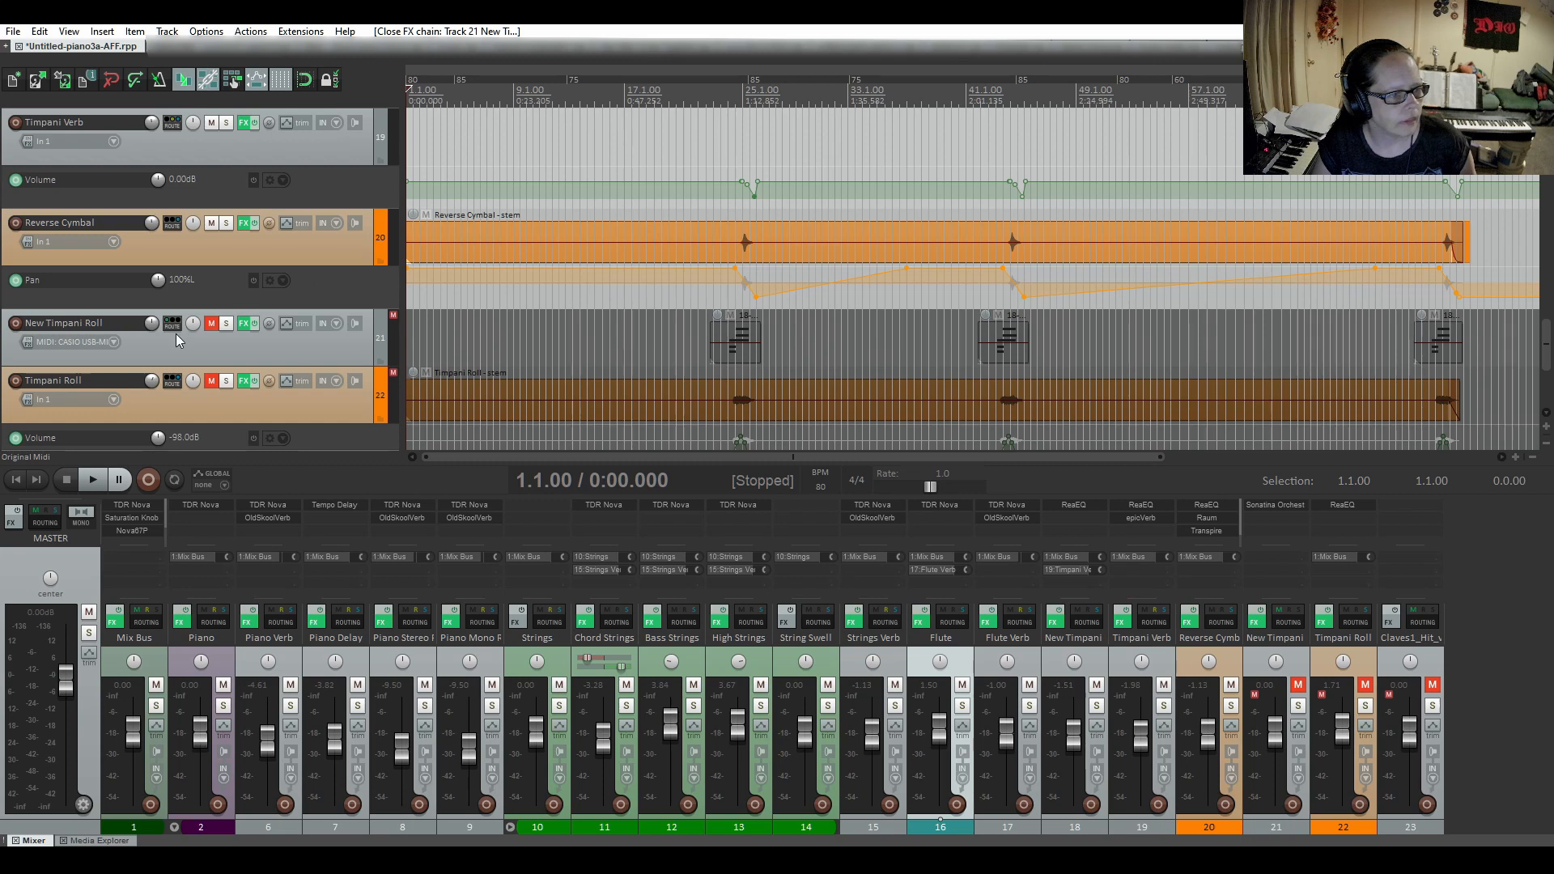
{"action": "scroll", "coordinate": [177, 334], "scroll_direction": "up", "scroll_amount": 1}
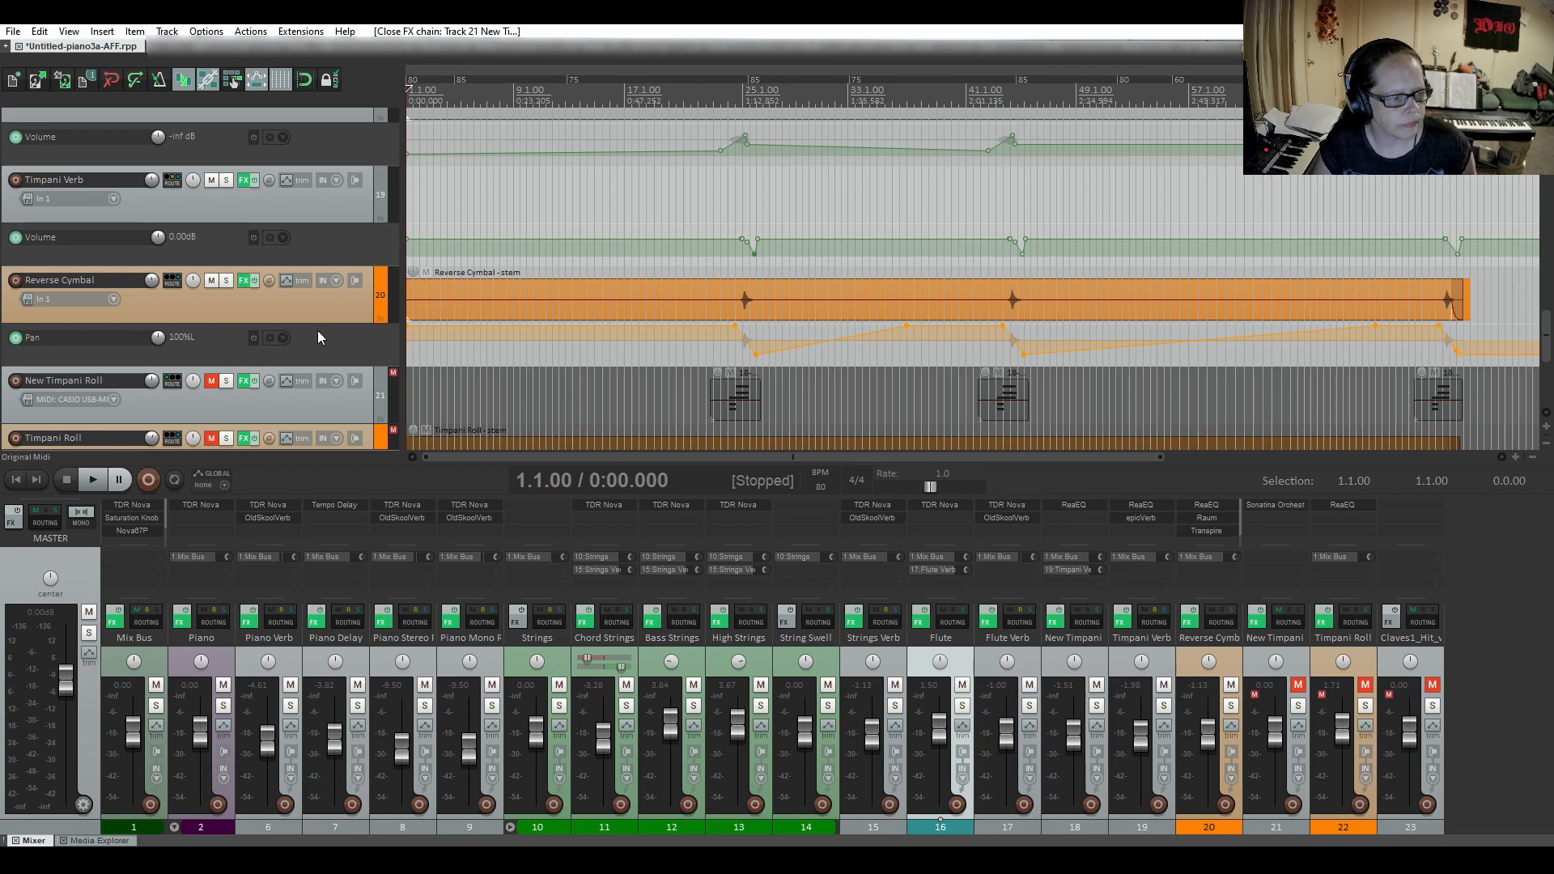
{"action": "scroll", "coordinate": [318, 331], "scroll_direction": "down", "scroll_amount": 4}
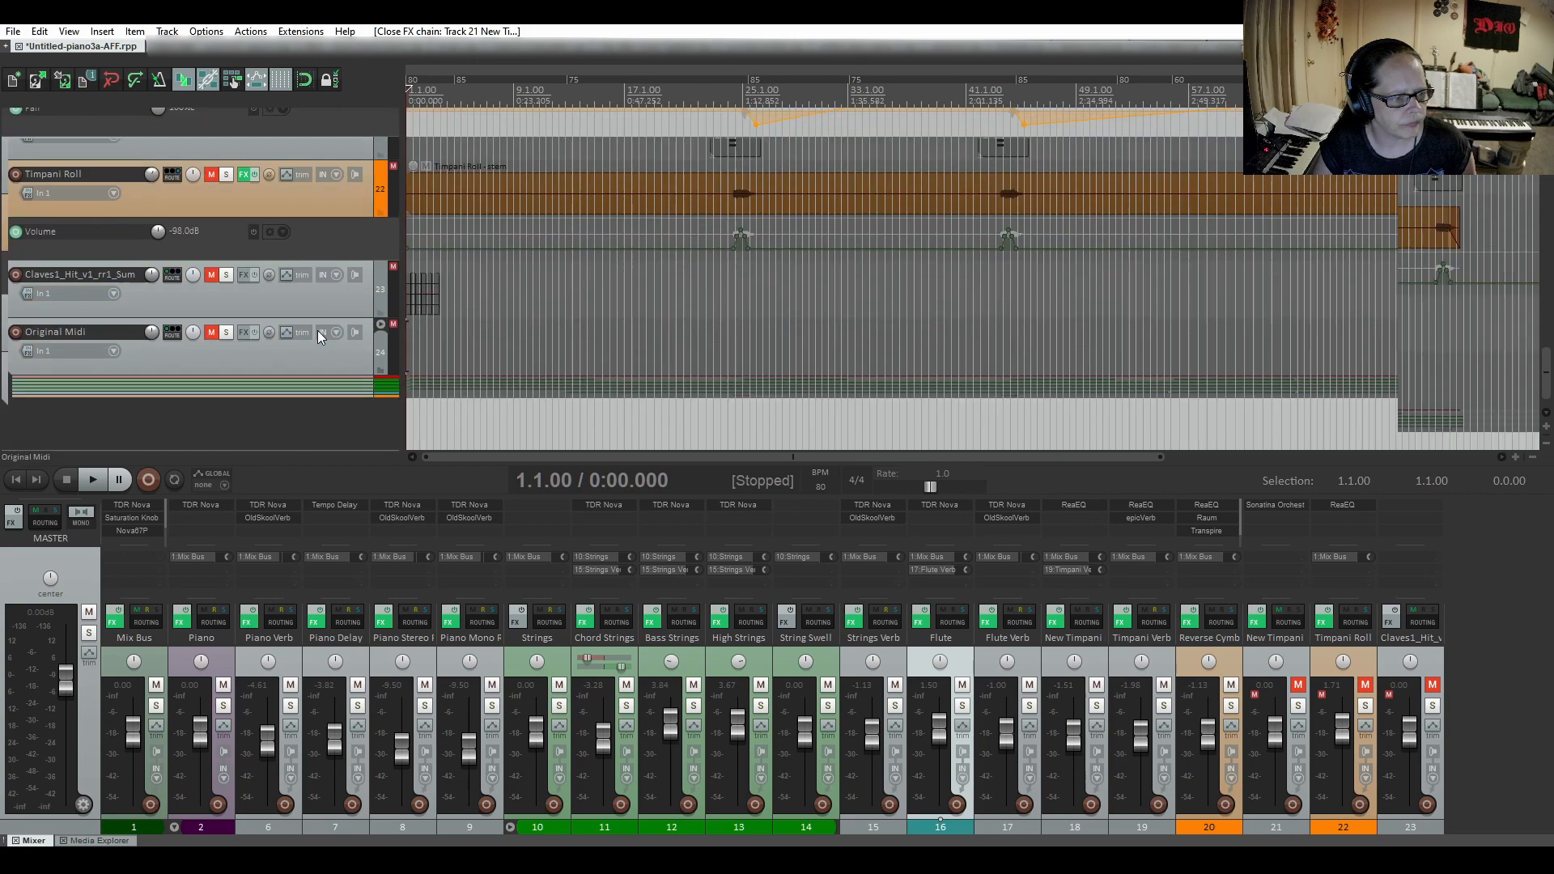
Expand the Original Midi folder to view its child tracks, and collapse it again.
{"action": "left_click", "coordinate": [380, 324]}
{"action": "scroll", "coordinate": [130, 328], "scroll_direction": "down", "scroll_amount": 4}
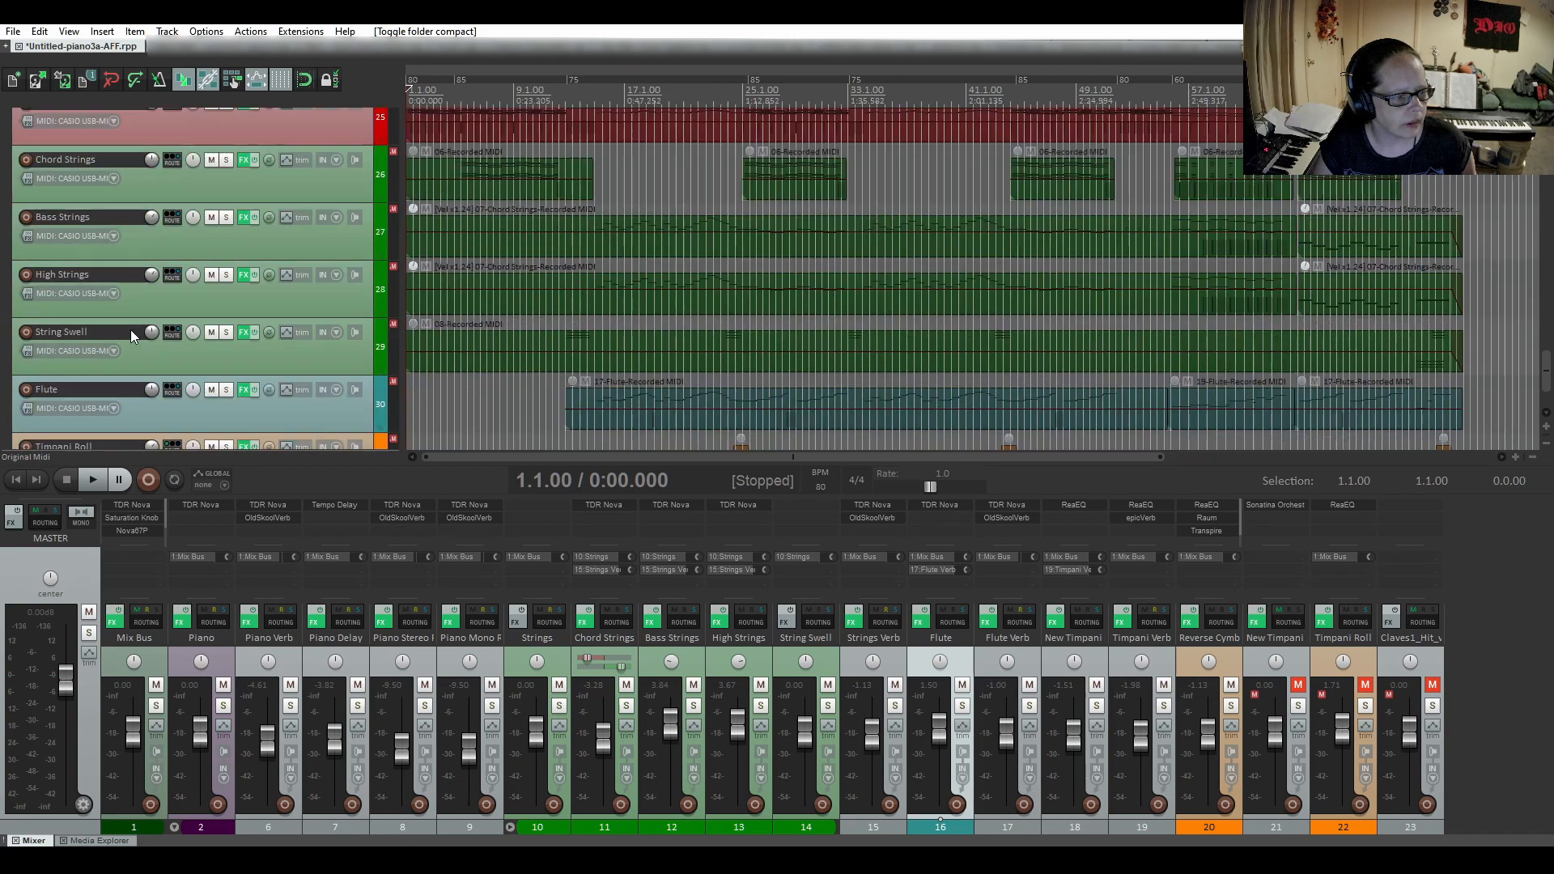
{"action": "scroll", "coordinate": [130, 329], "scroll_direction": "up", "scroll_amount": 4}
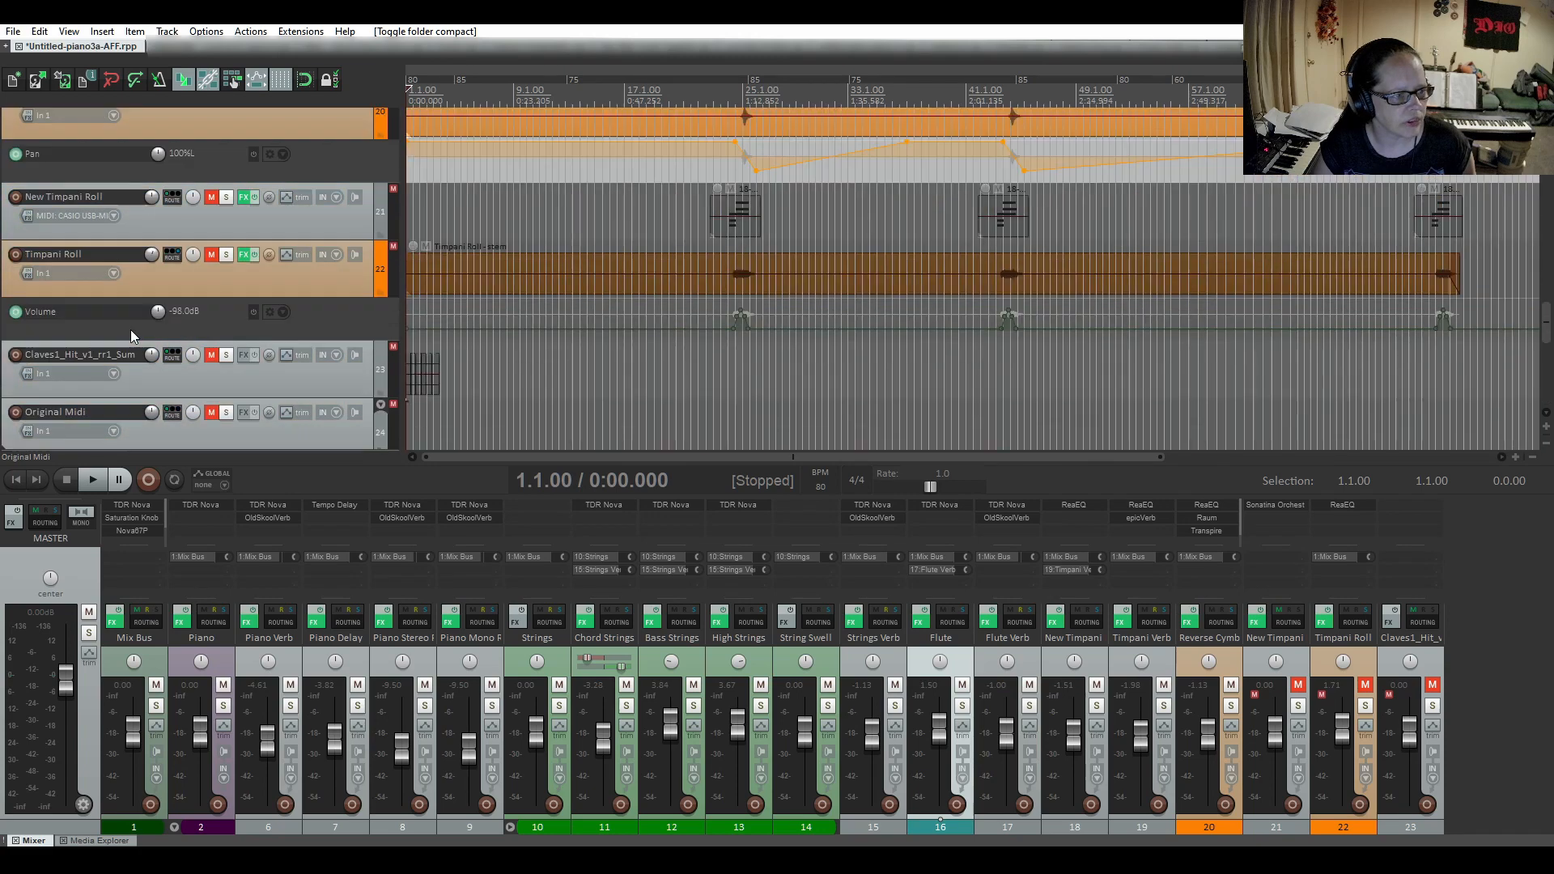
{"action": "scroll", "coordinate": [129, 329], "scroll_direction": "up", "scroll_amount": 4}
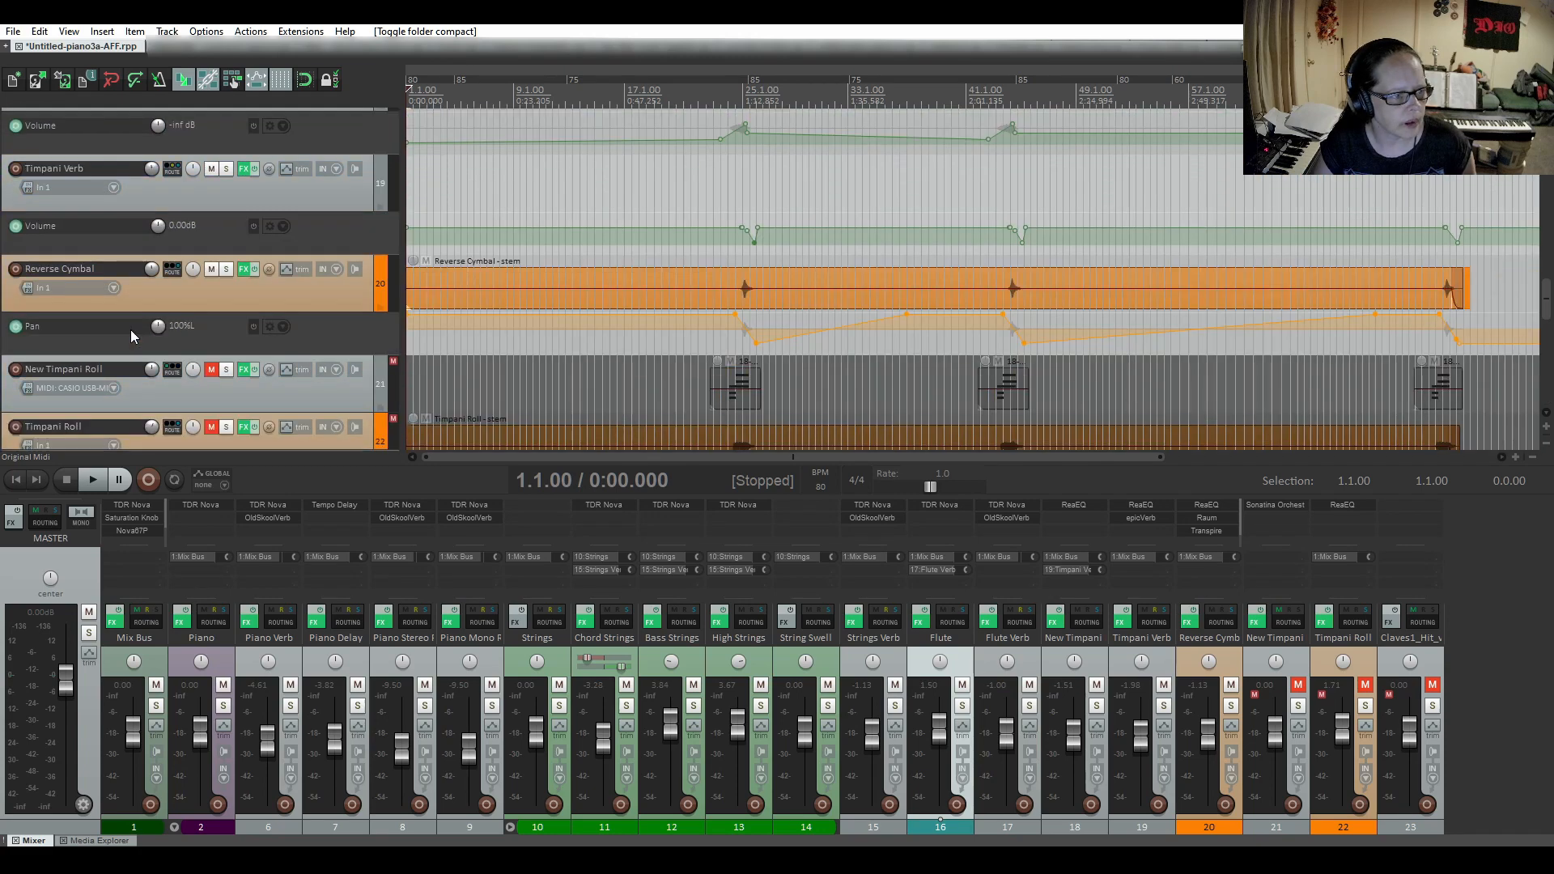
{"action": "scroll", "coordinate": [130, 328], "scroll_direction": "down", "scroll_amount": 7}
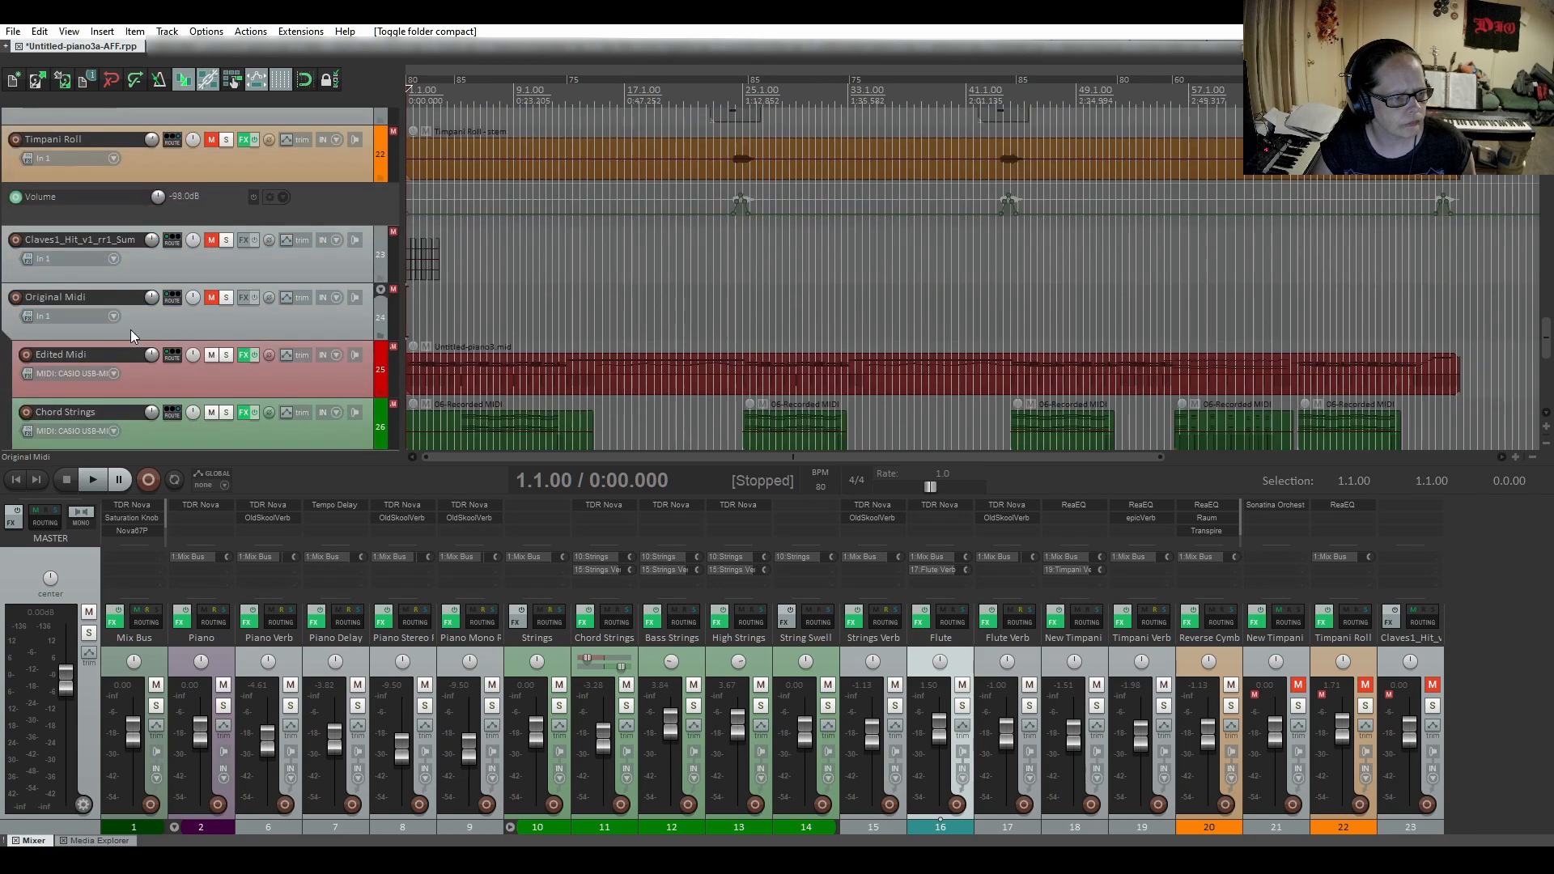
{"action": "left_click", "coordinate": [381, 290]}
{"action": "left_click", "coordinate": [380, 290]}
Audition the Reverse Cymbal track soloed from just before its first swell at about bar 24, and unsolo it.
{"action": "scroll", "coordinate": [256, 314], "scroll_direction": "up", "scroll_amount": 4}
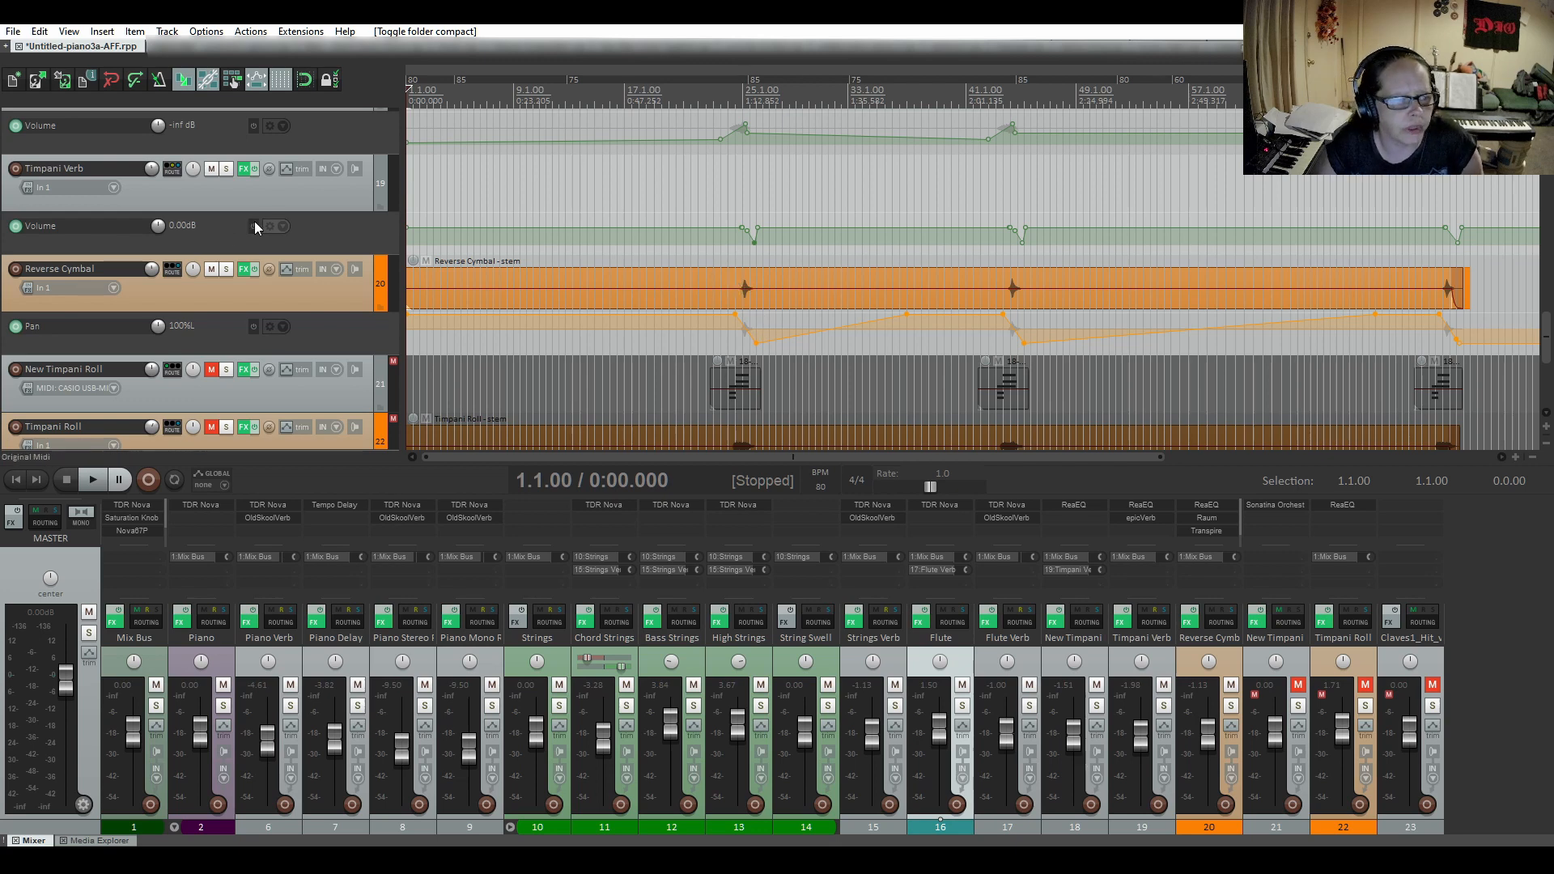
{"action": "left_click", "coordinate": [226, 268]}
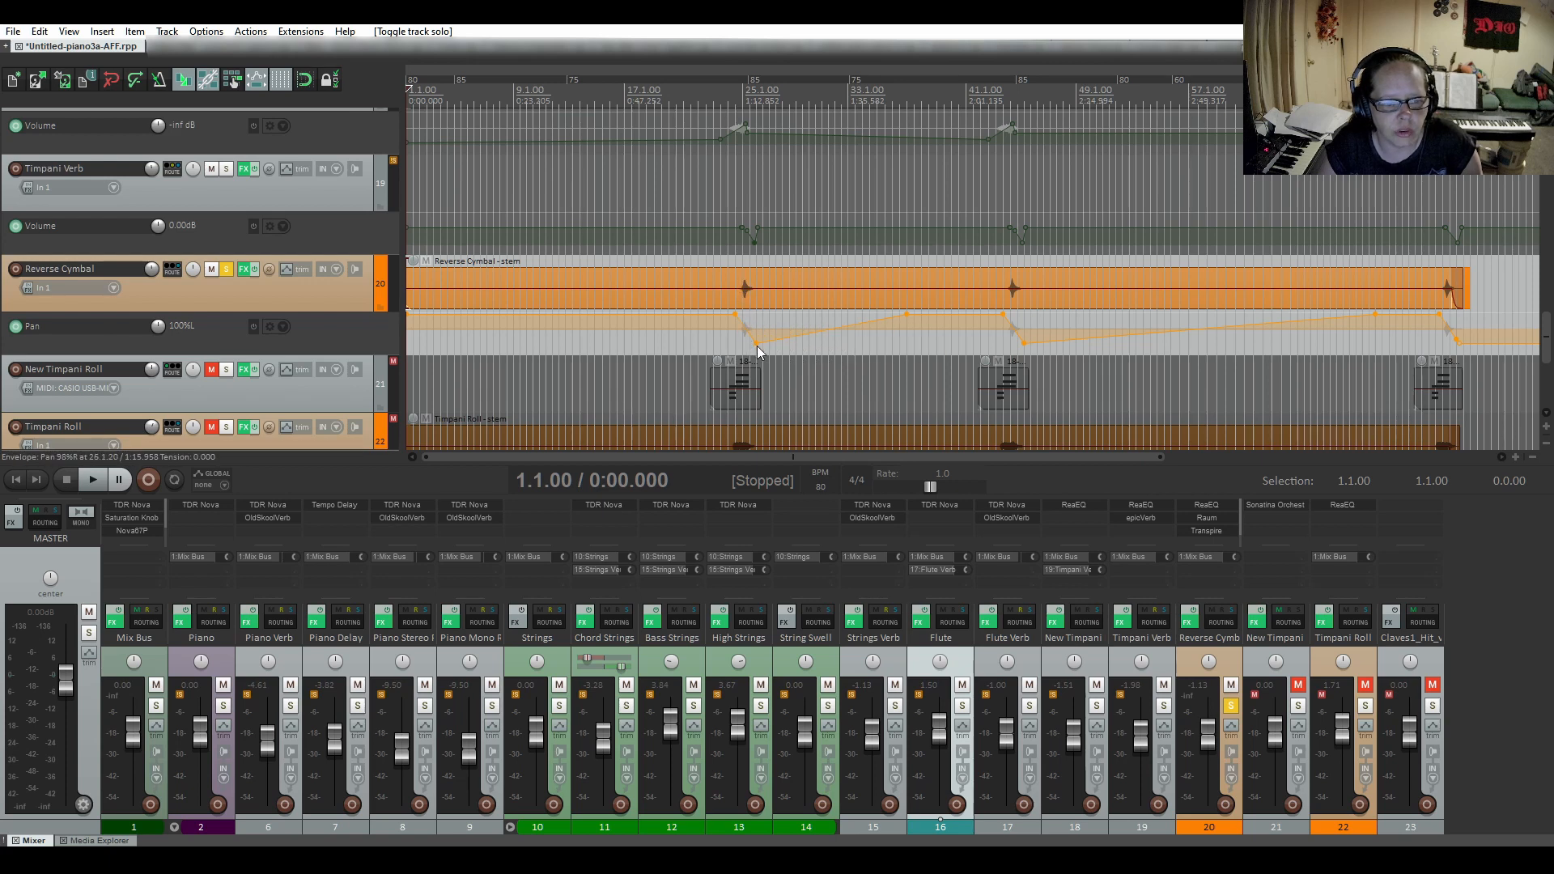
{"action": "left_click", "coordinate": [730, 267]}
{"action": "left_click", "coordinate": [91, 481]}
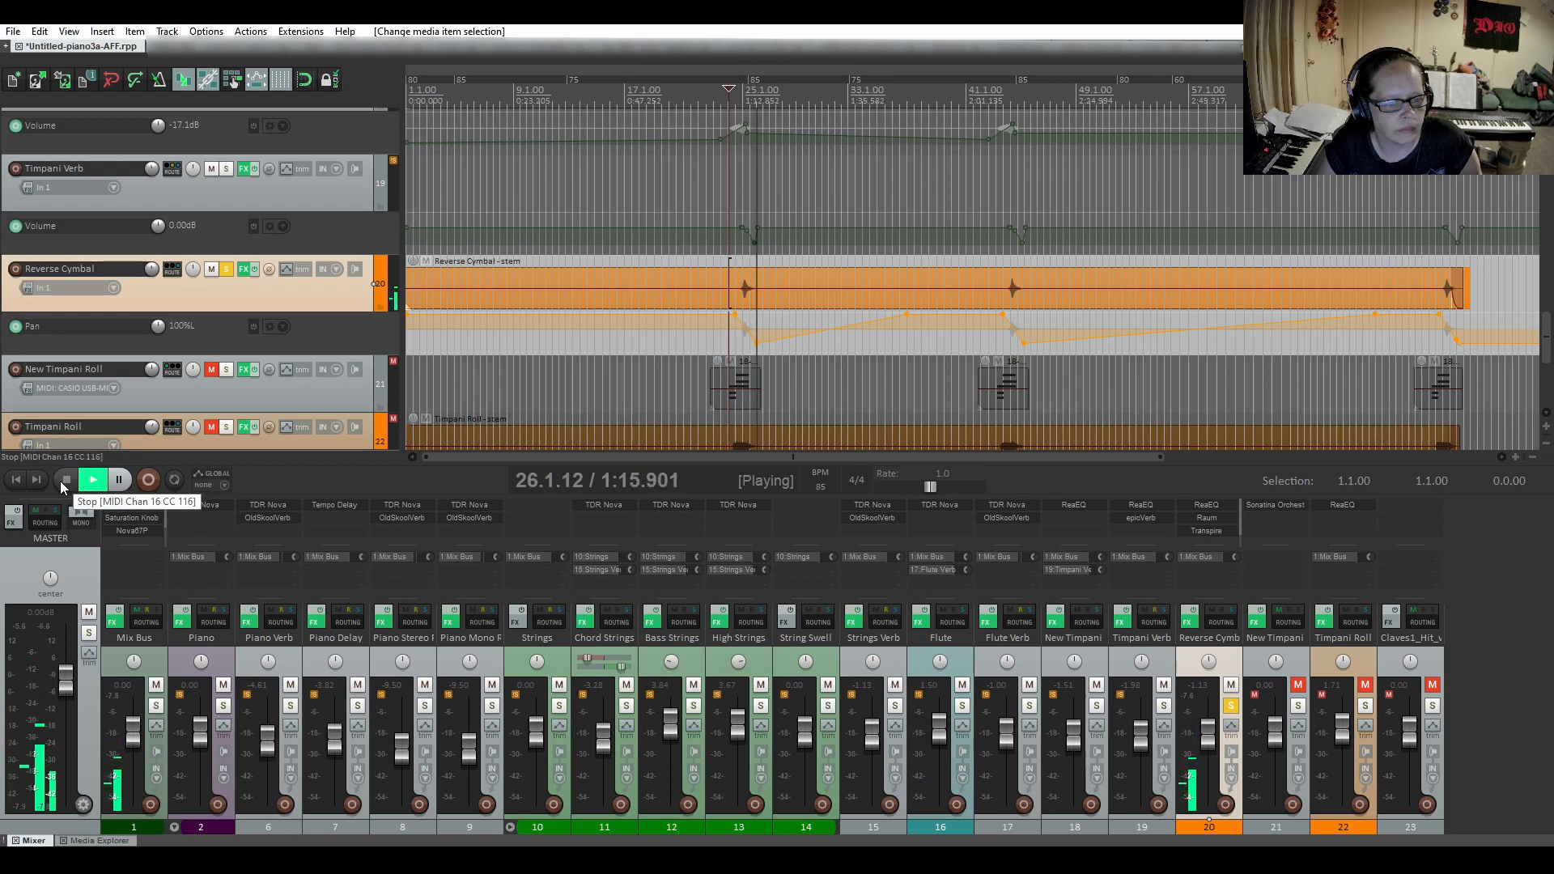
{"action": "left_click", "coordinate": [62, 481]}
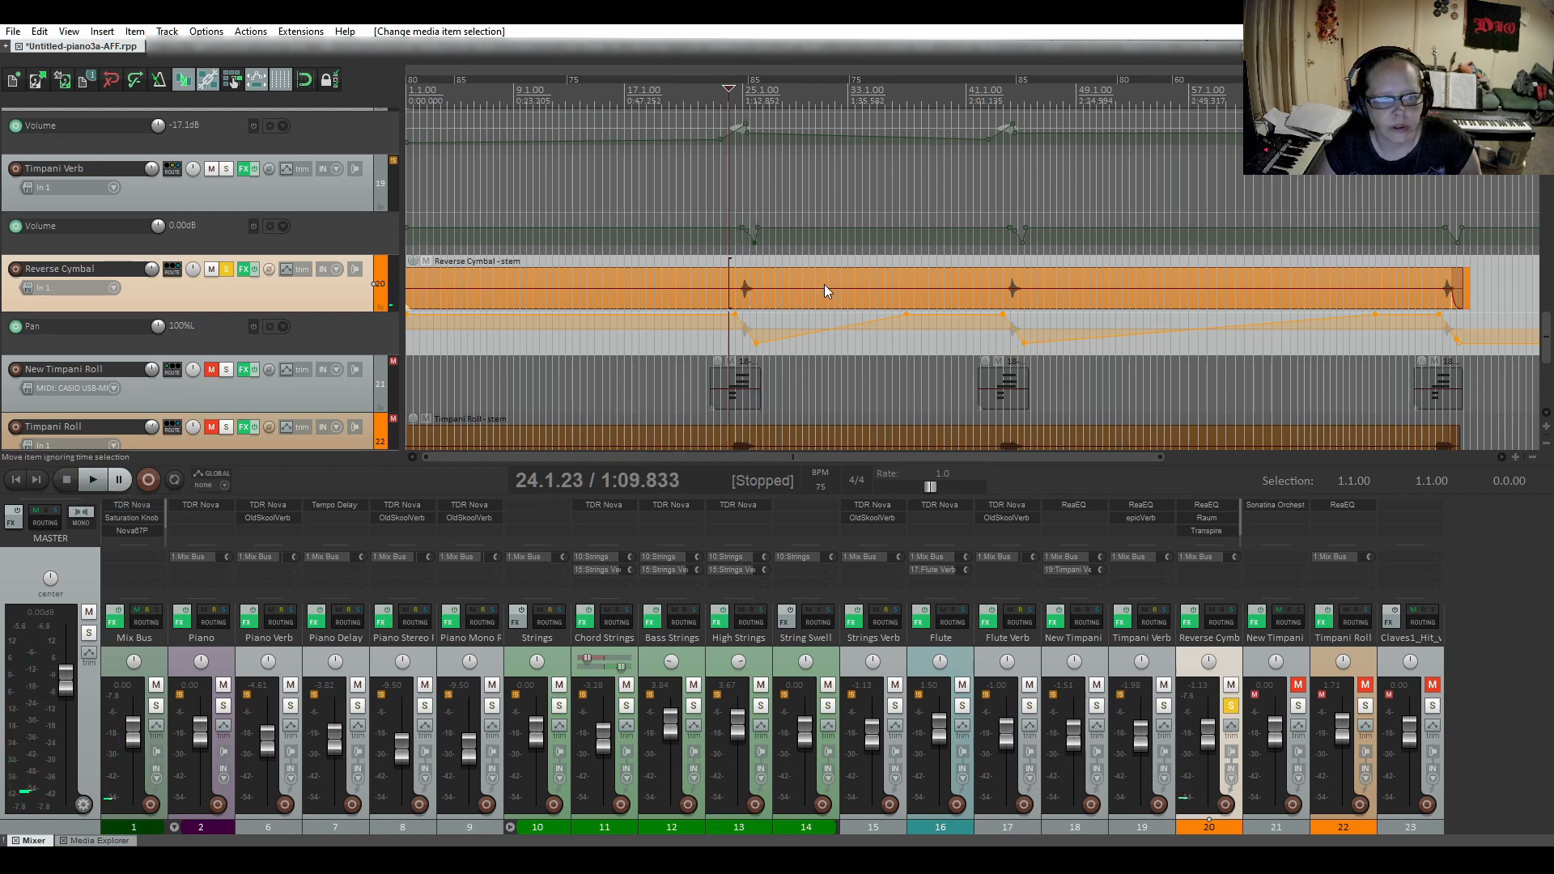
{"action": "left_click", "coordinate": [224, 273]}
Review the epicVerb reverb on the Timpani Verb track, toggle its lower equalization HiQ switch and close its interface.
{"action": "scroll", "coordinate": [264, 323], "scroll_direction": "up", "scroll_amount": 2}
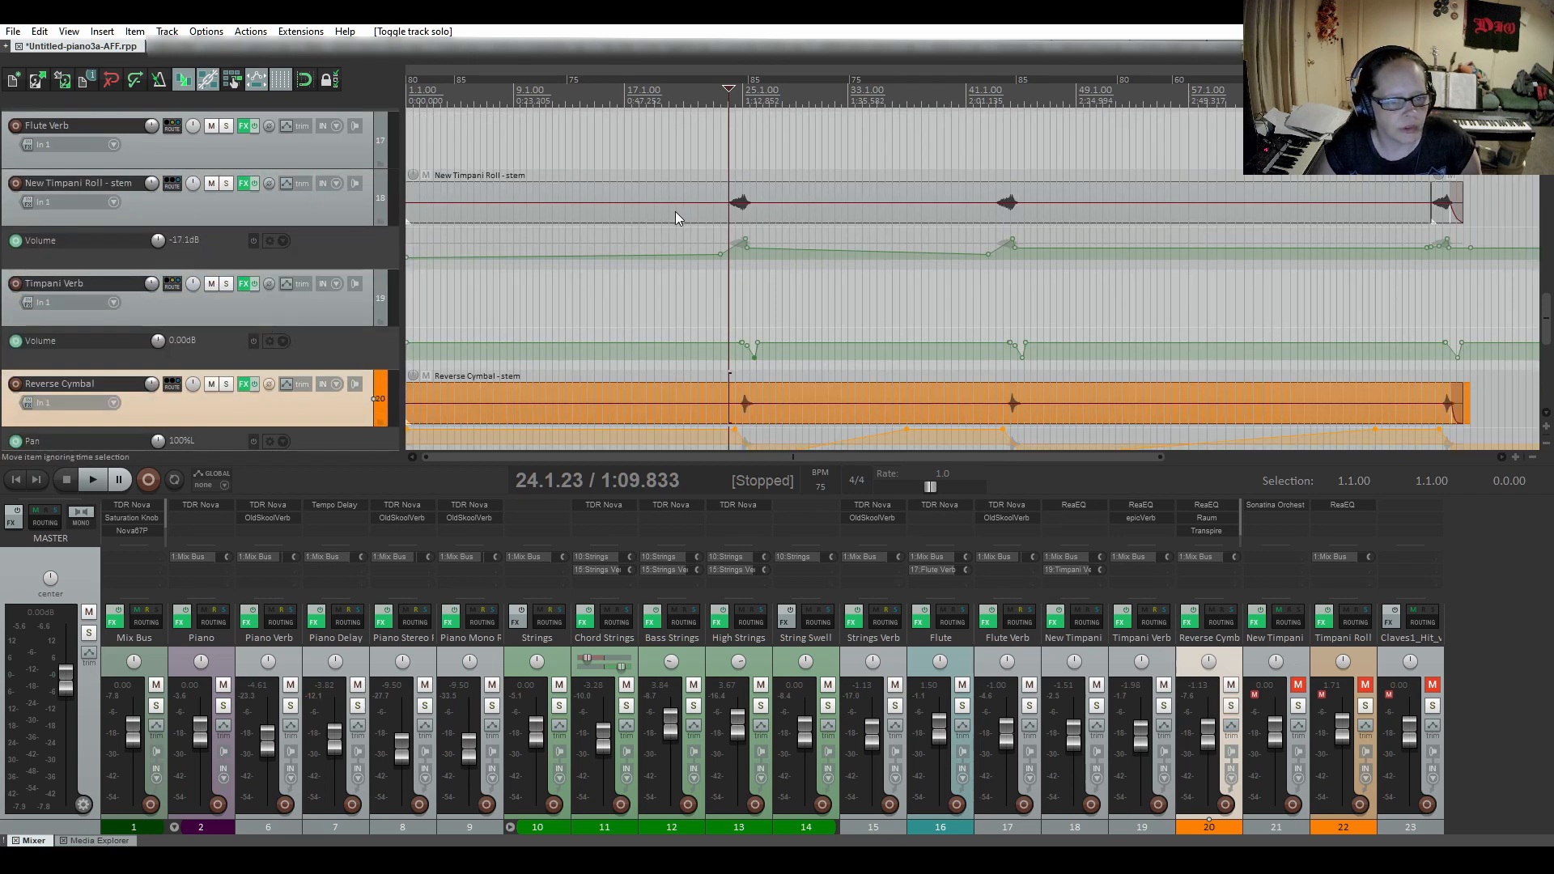
{"action": "left_click", "coordinate": [244, 286]}
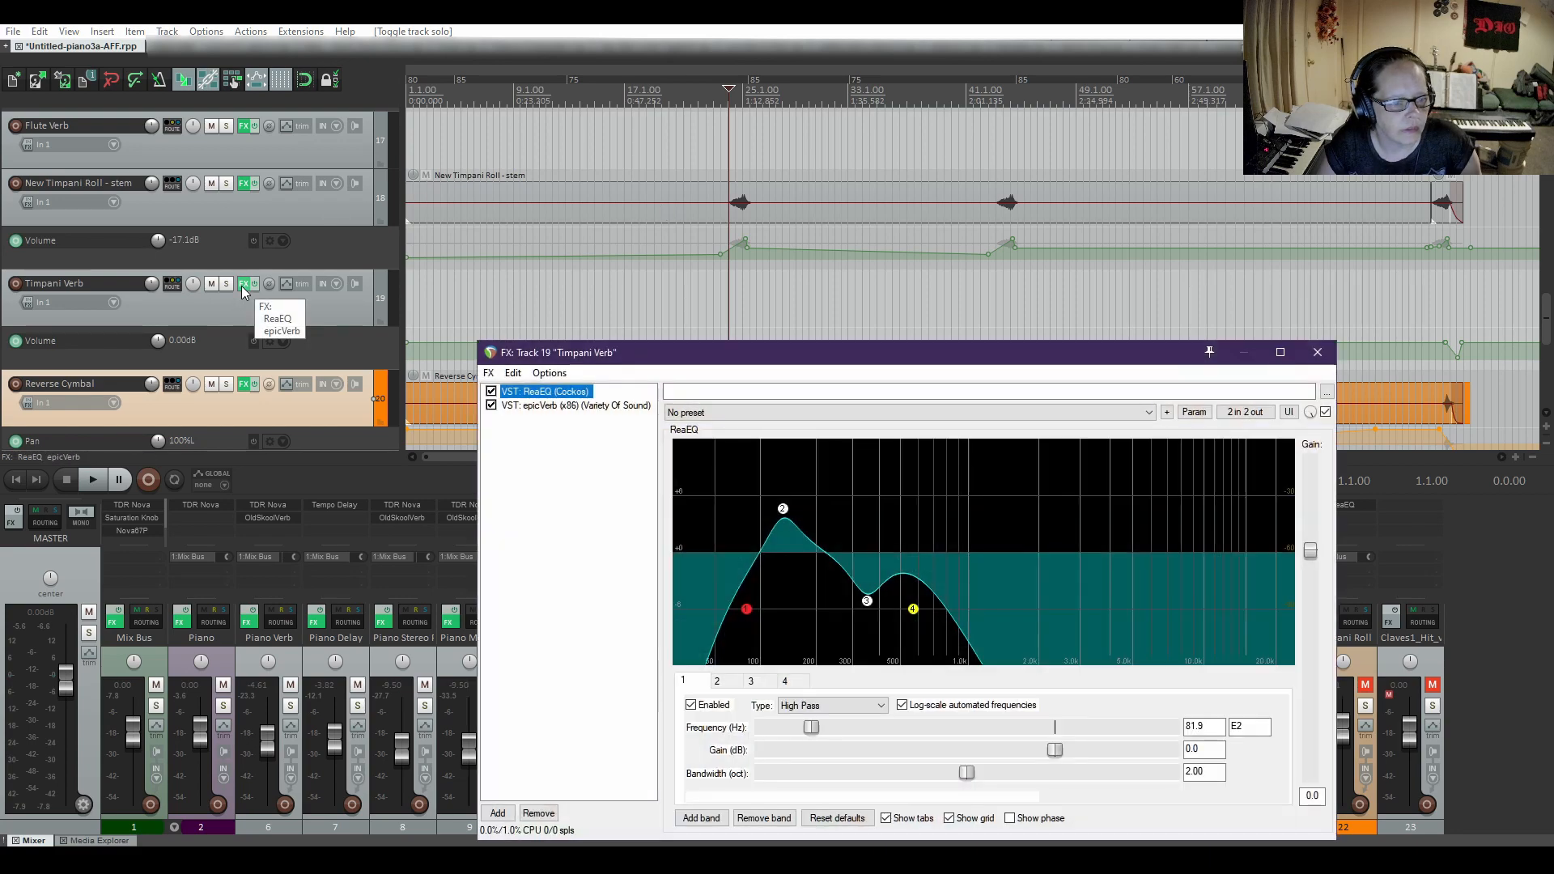
{"action": "left_click", "coordinate": [555, 408]}
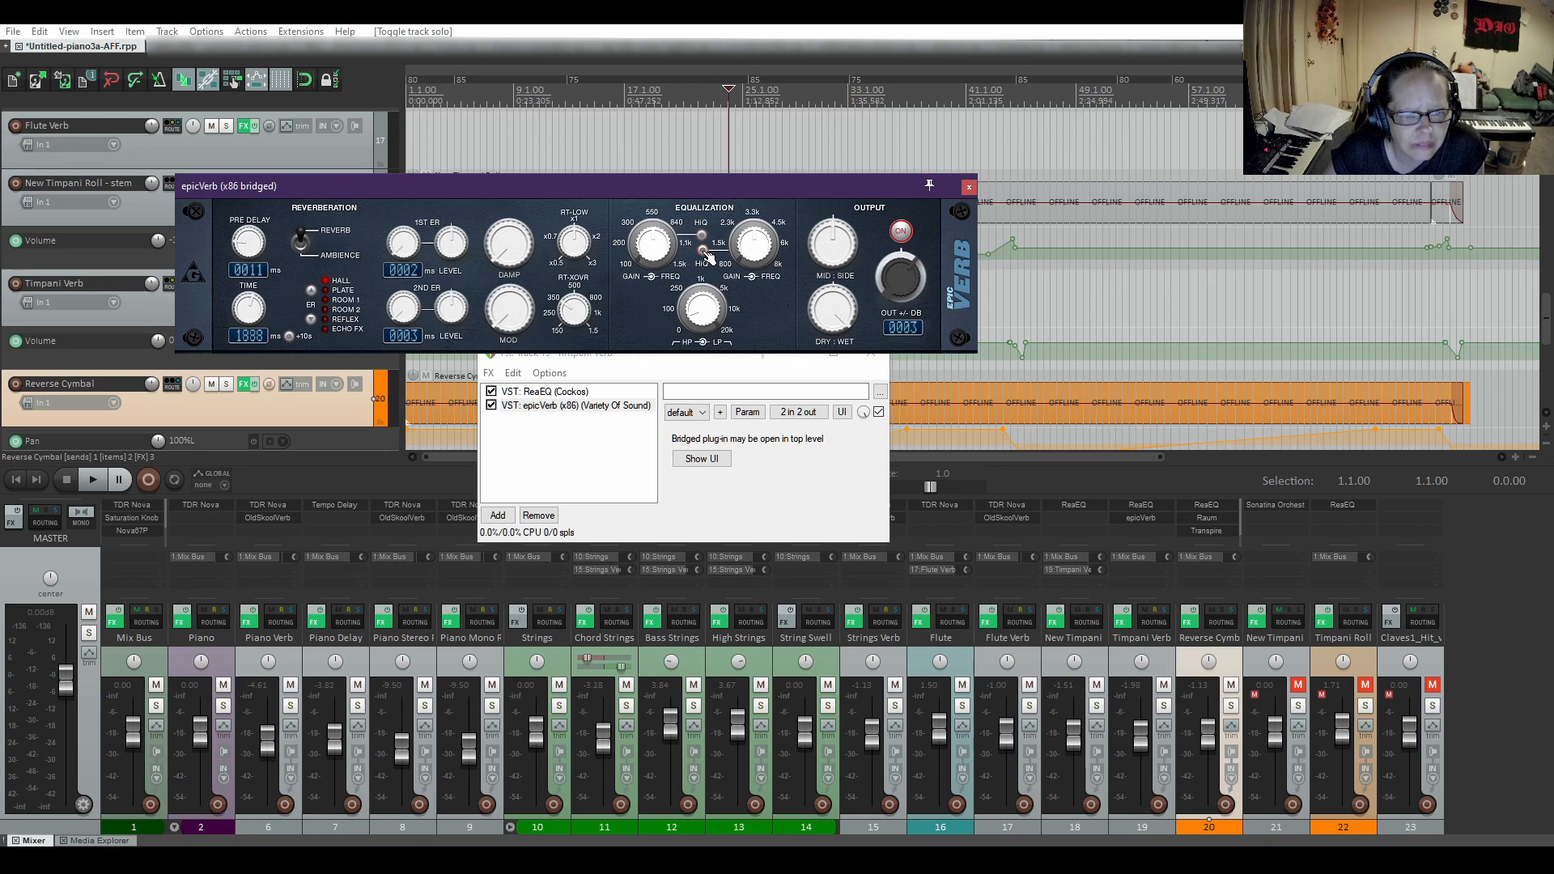
{"action": "left_click", "coordinate": [704, 252]}
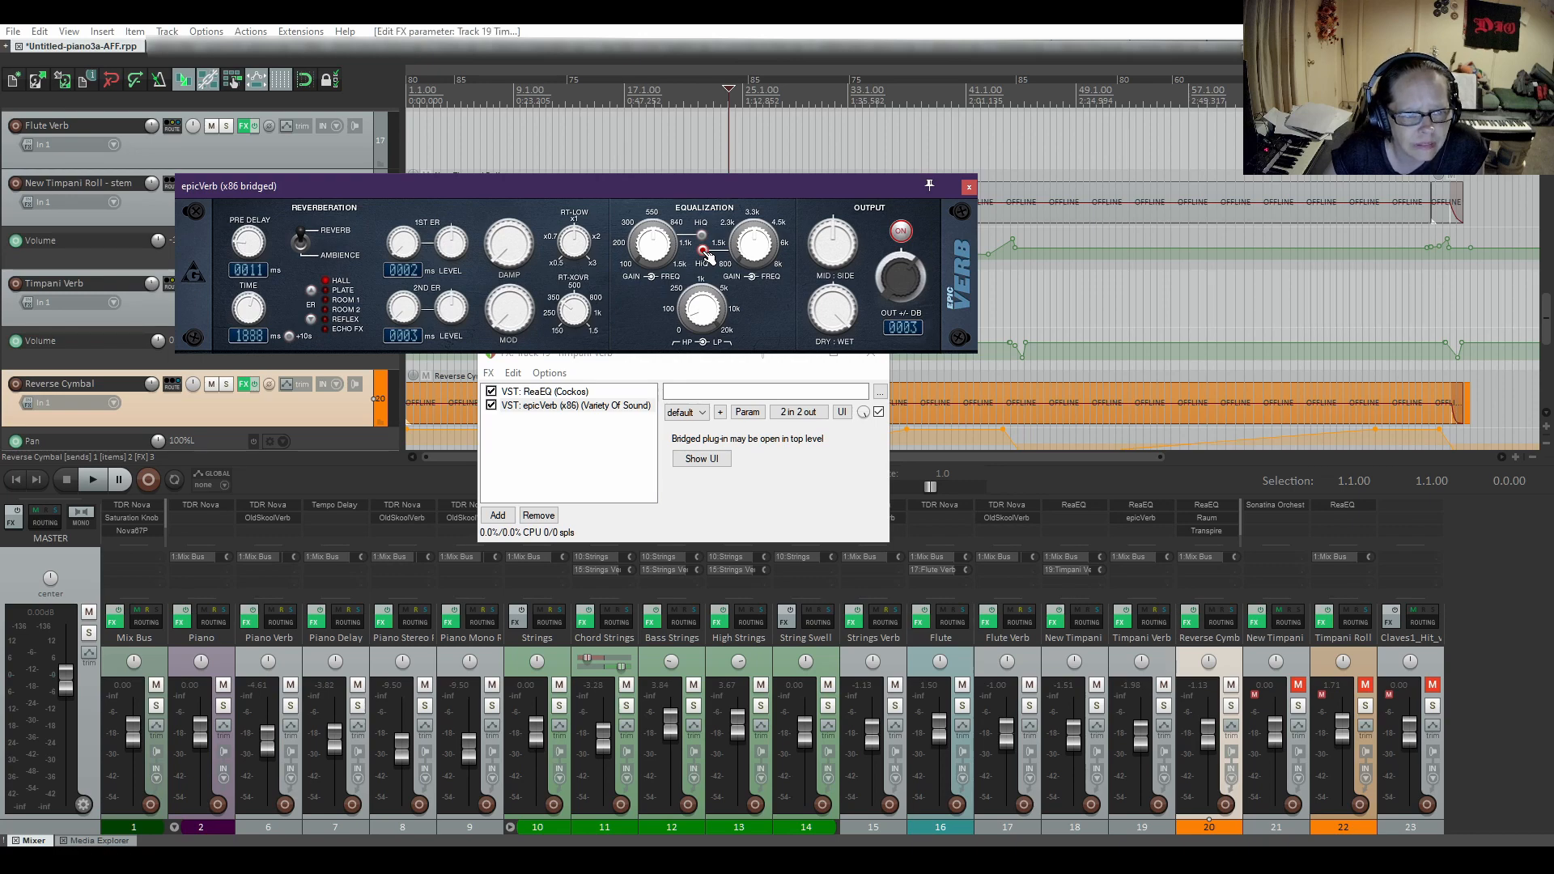
{"action": "left_click", "coordinate": [971, 188]}
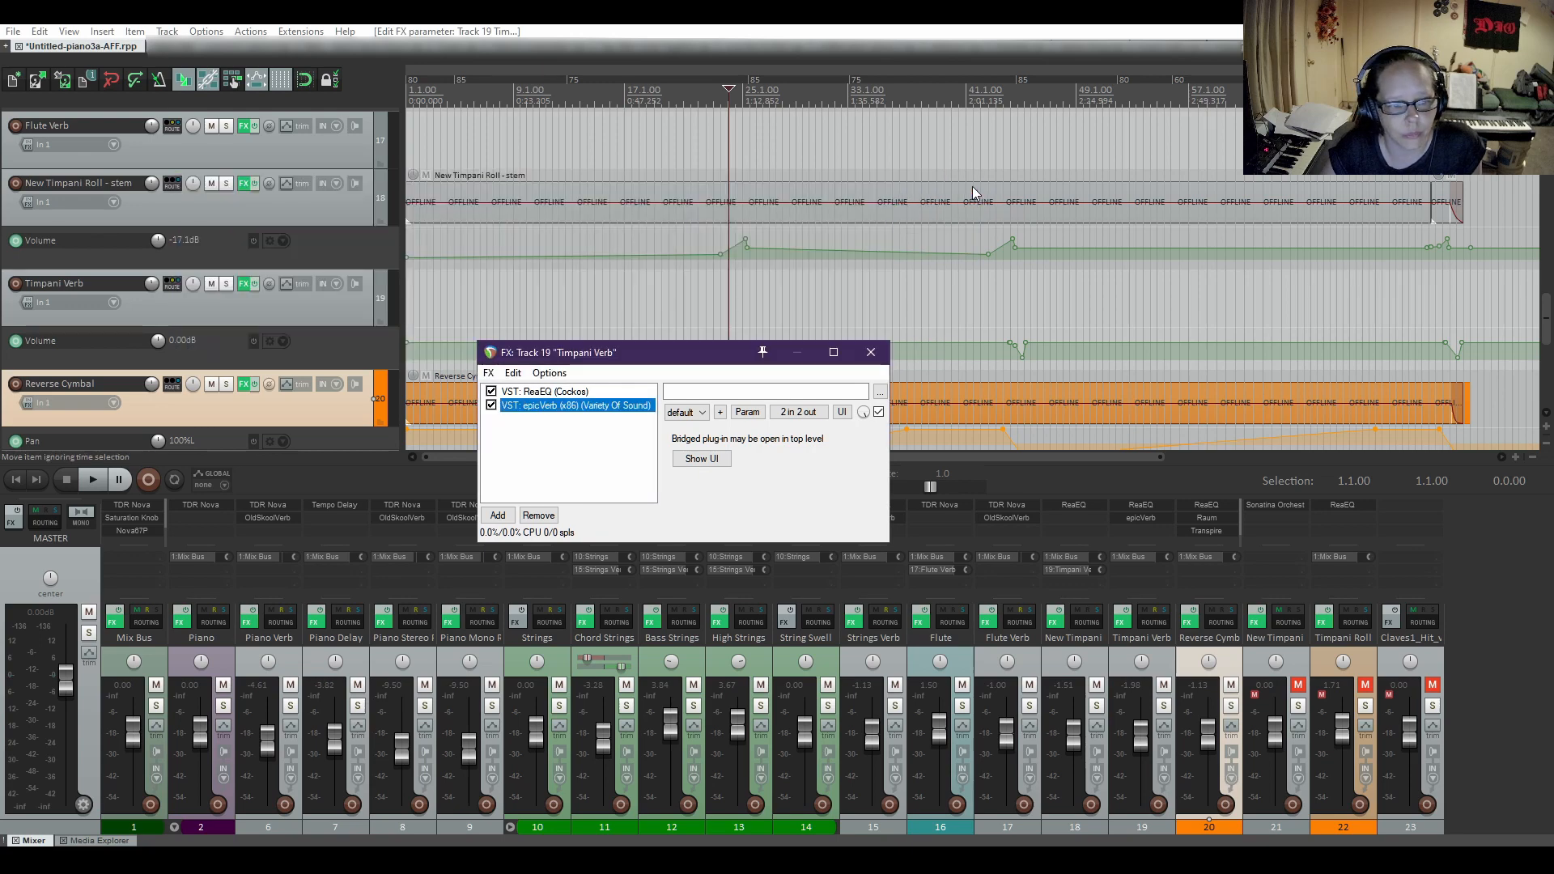
Review the four ReaEQ bands on the Timpani Verb track and close its effects chain.
{"action": "left_click", "coordinate": [540, 393]}
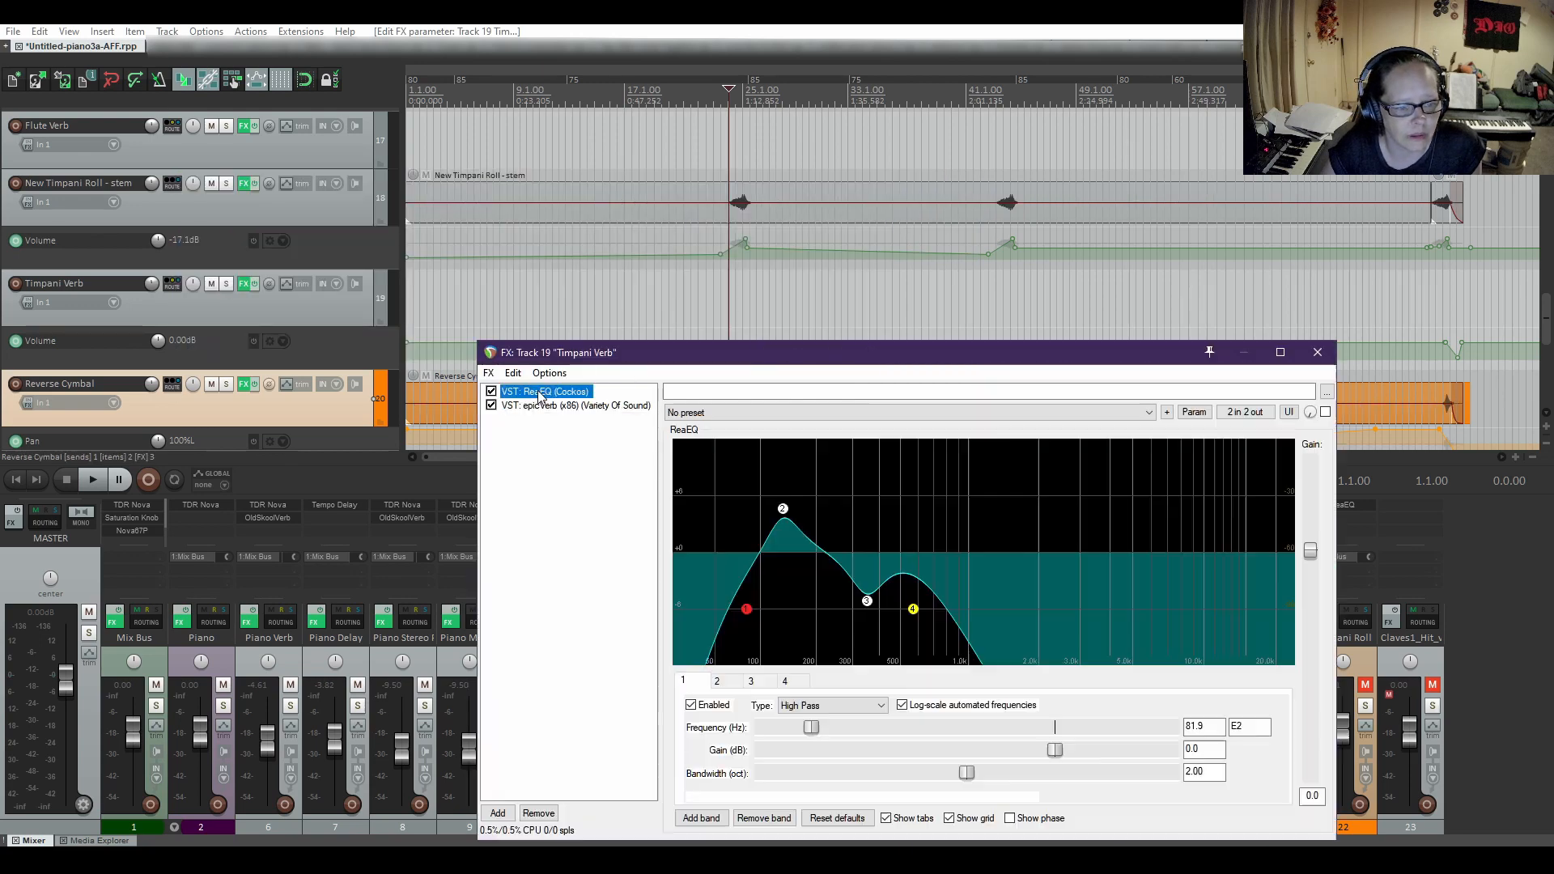
{"action": "left_click_drag", "start_coordinate": [809, 354], "coordinate": [778, 163]}
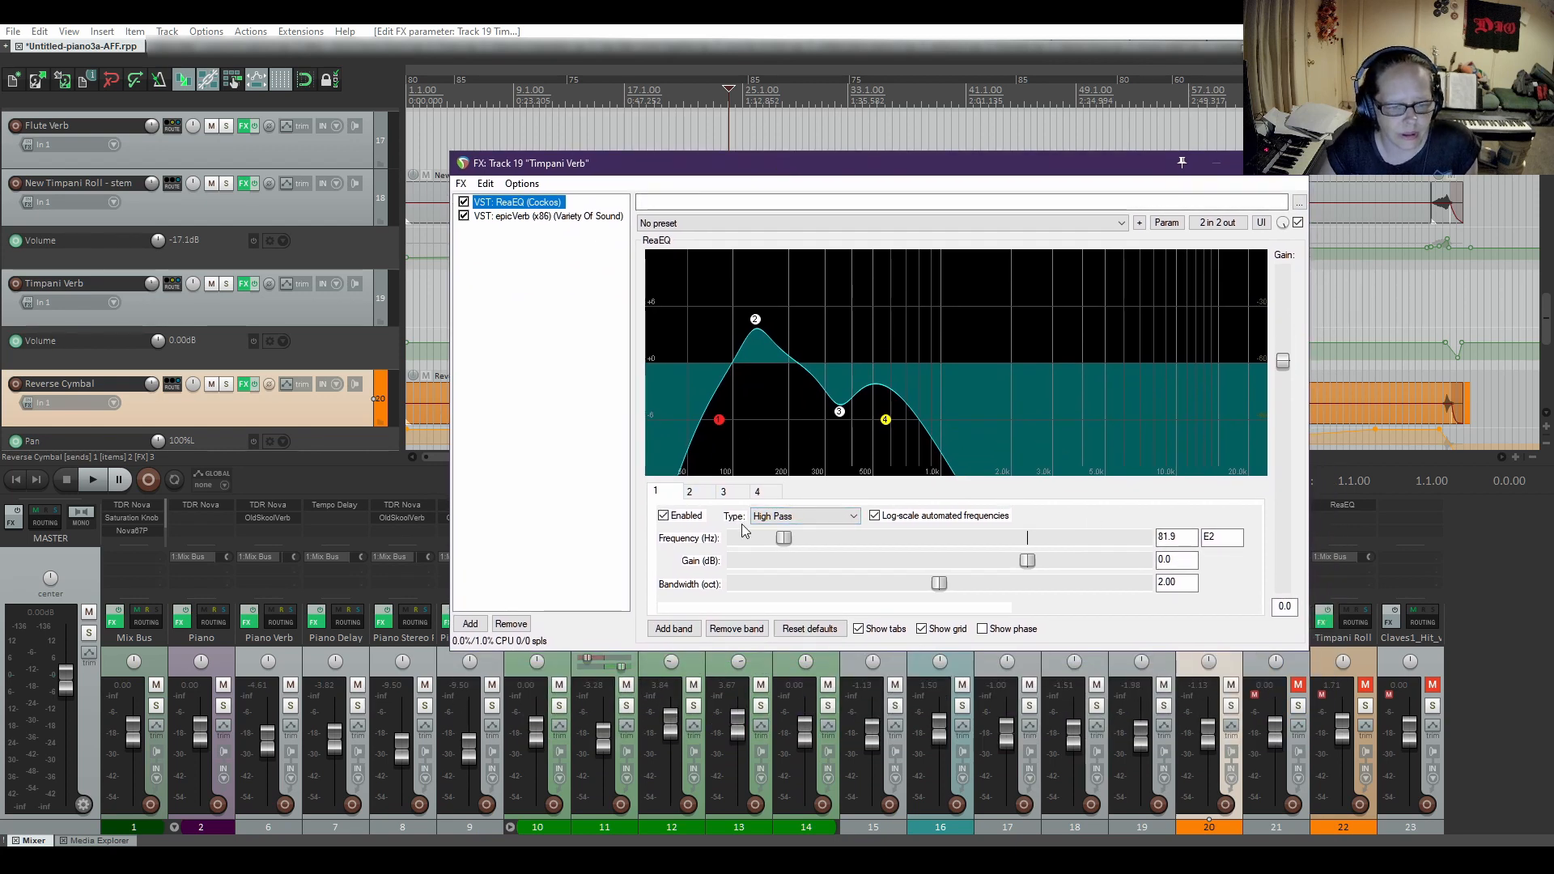
{"action": "left_click", "coordinate": [693, 493]}
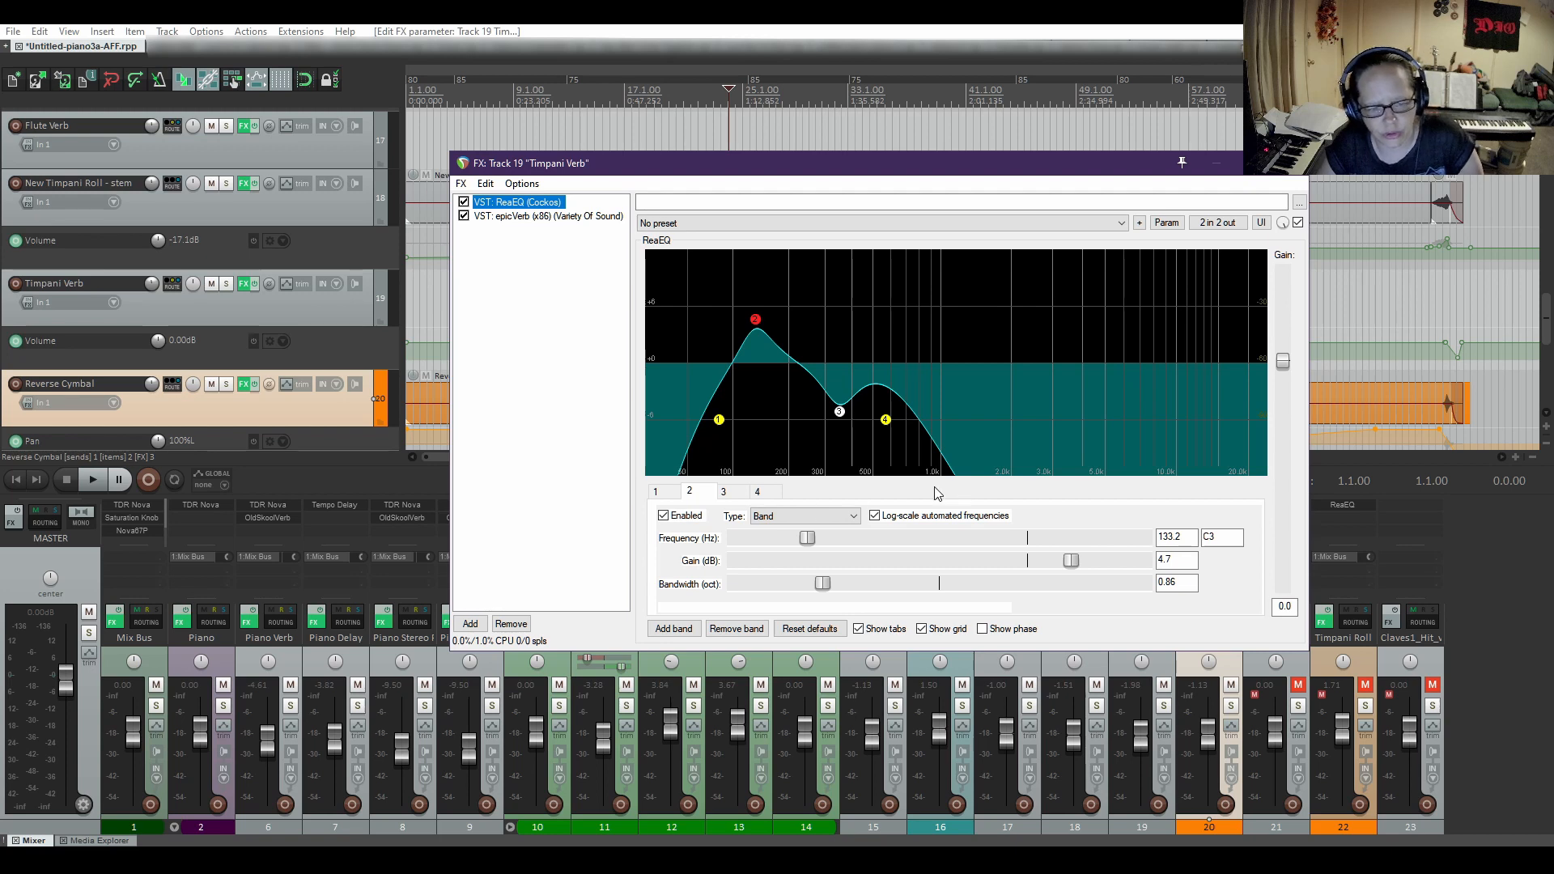
{"action": "left_click", "coordinate": [727, 493]}
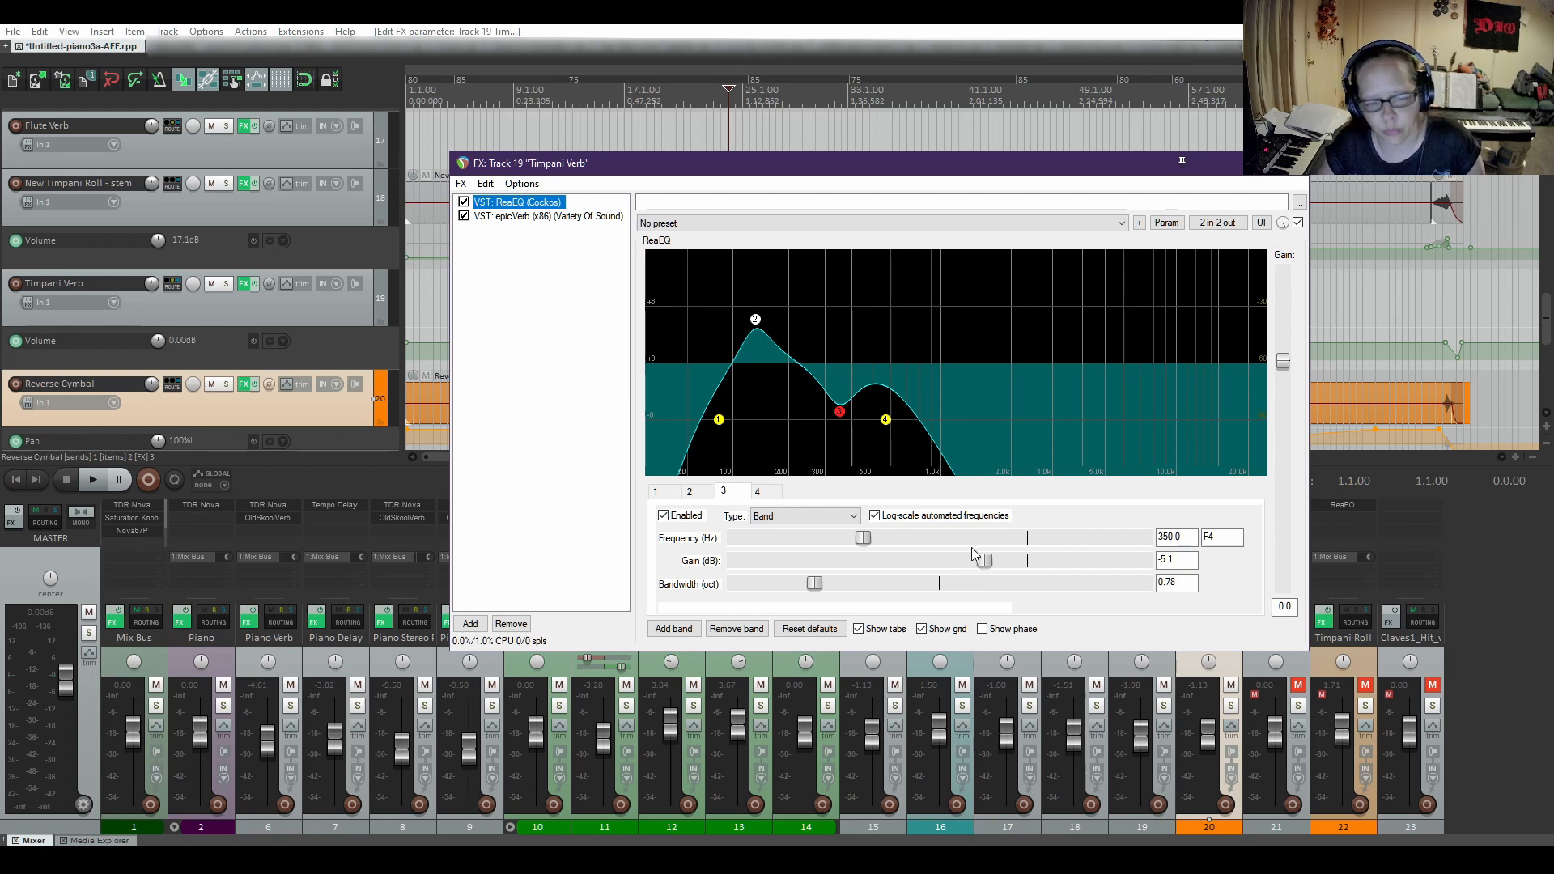
{"action": "left_click", "coordinate": [758, 491]}
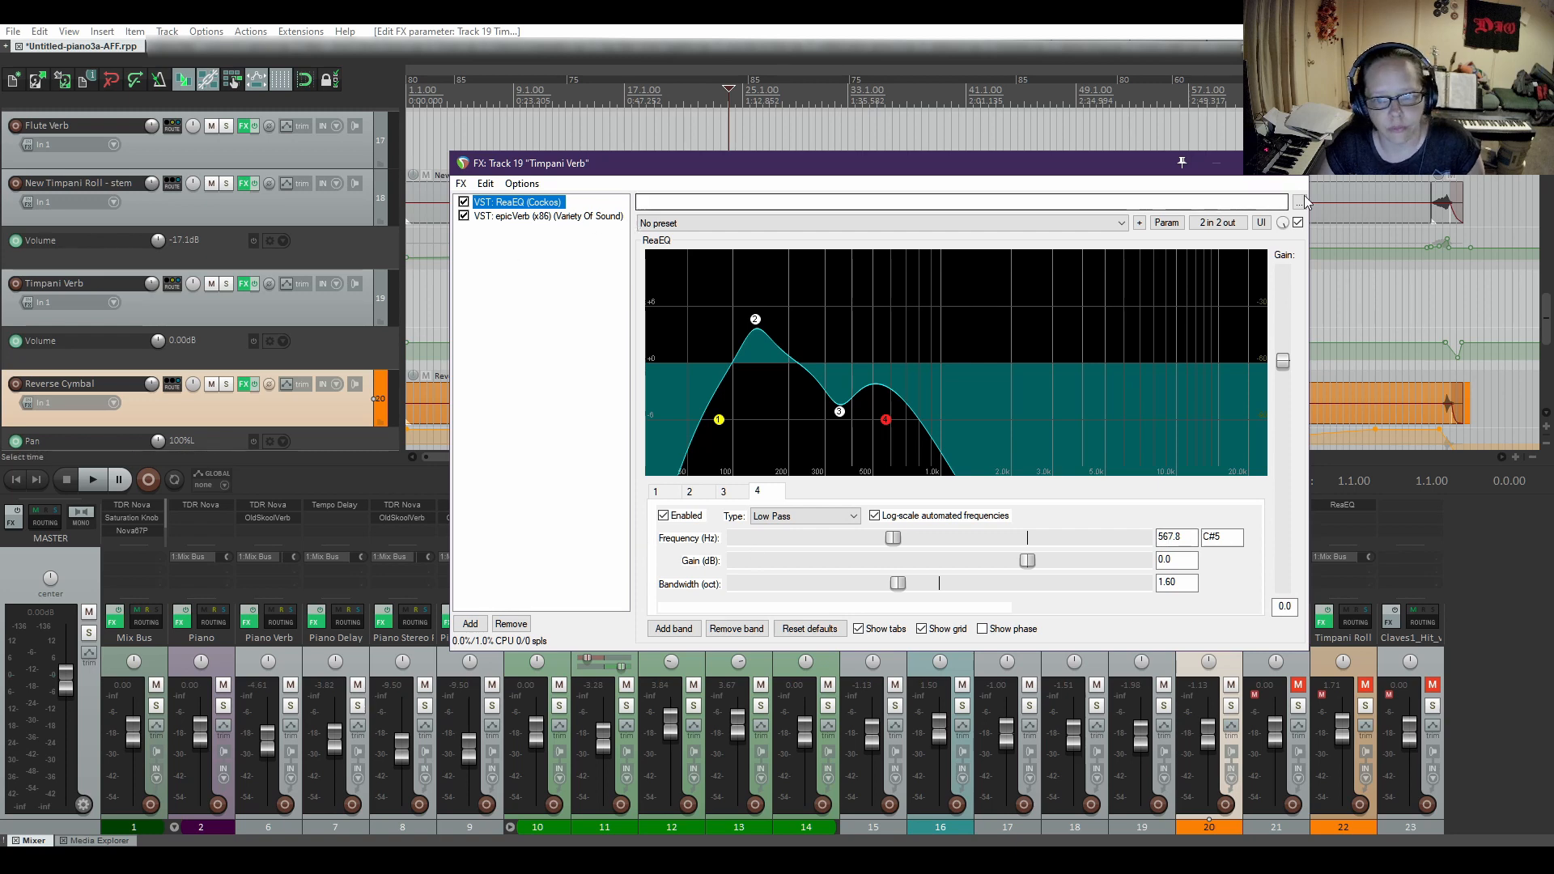
{"action": "left_click", "coordinate": [1297, 163]}
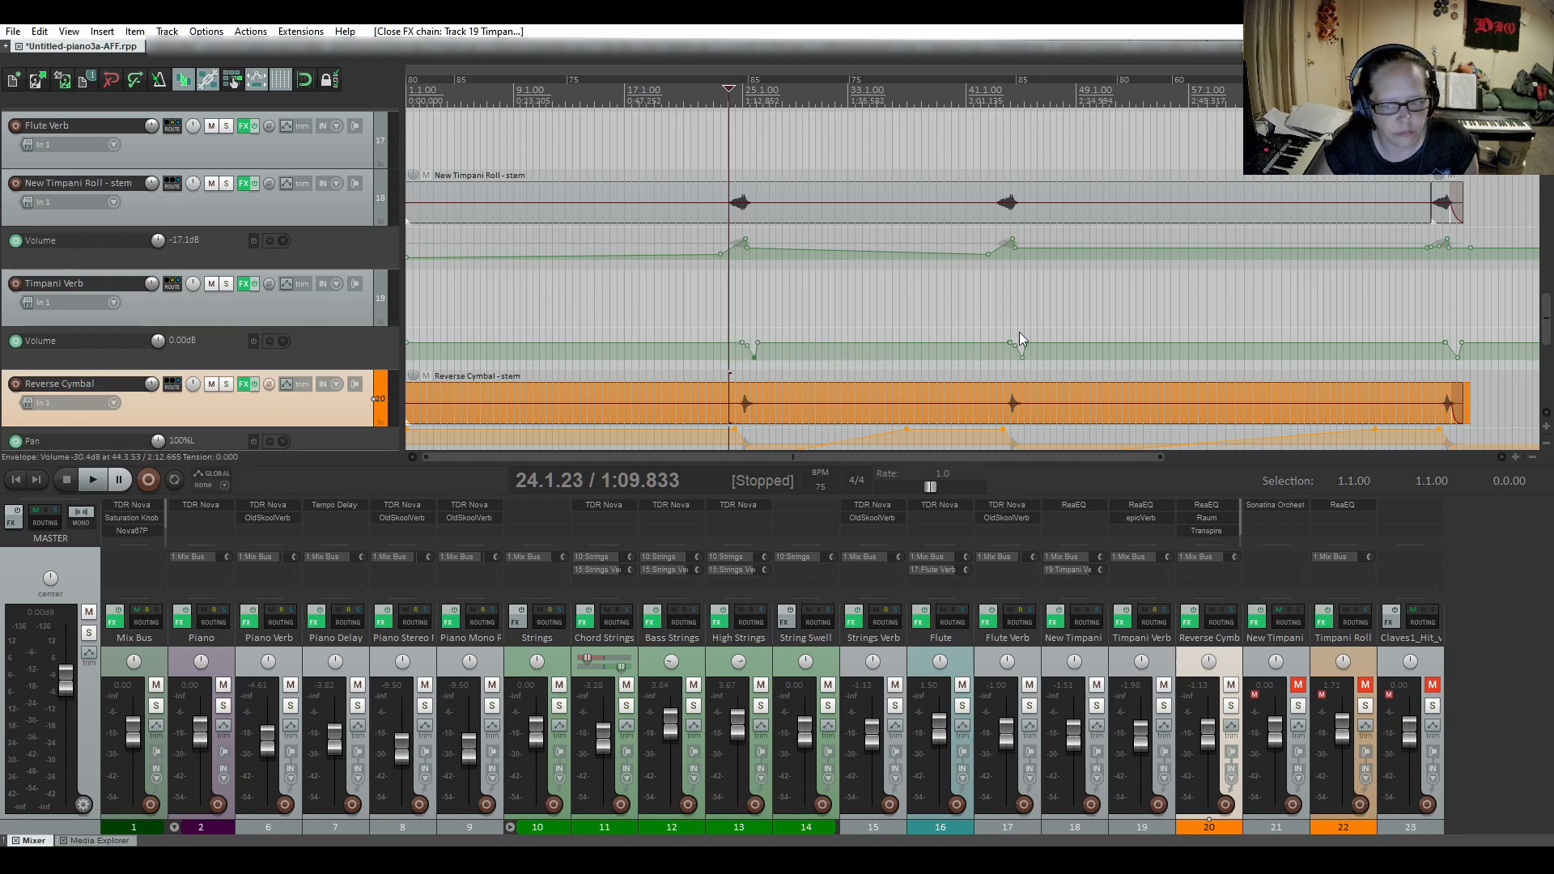
Audition the soloed New Timpani Roll - stem from about bar 23 with the Timpani Verb volume envelope bypassed, and restore both tracks.
{"action": "left_click", "coordinate": [253, 343]}
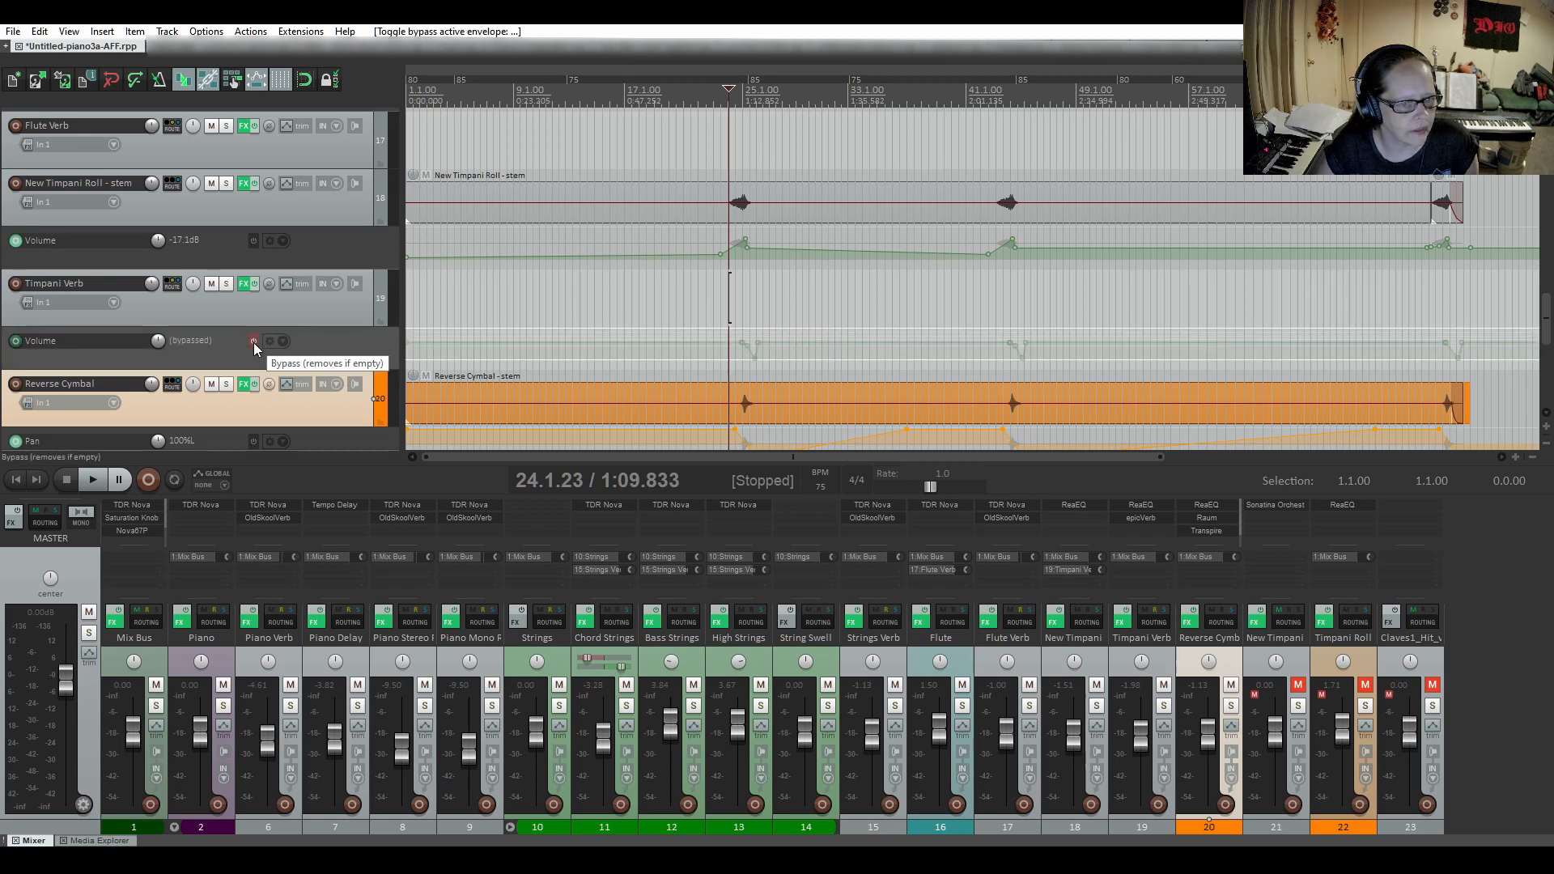
{"action": "left_click", "coordinate": [226, 183]}
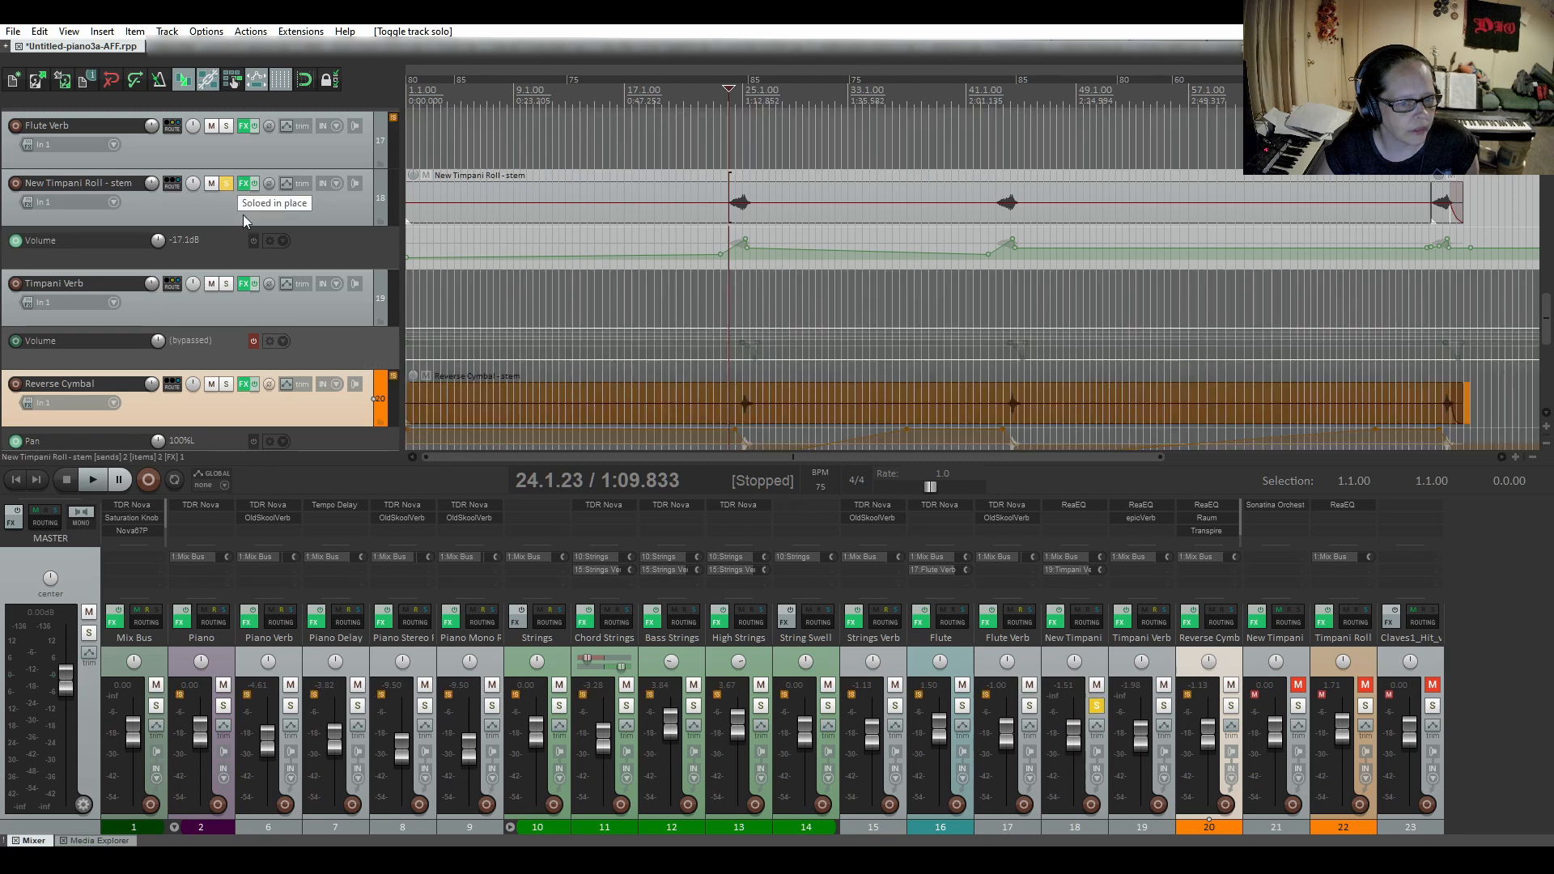
{"action": "left_click", "coordinate": [718, 204]}
{"action": "left_click", "coordinate": [99, 484]}
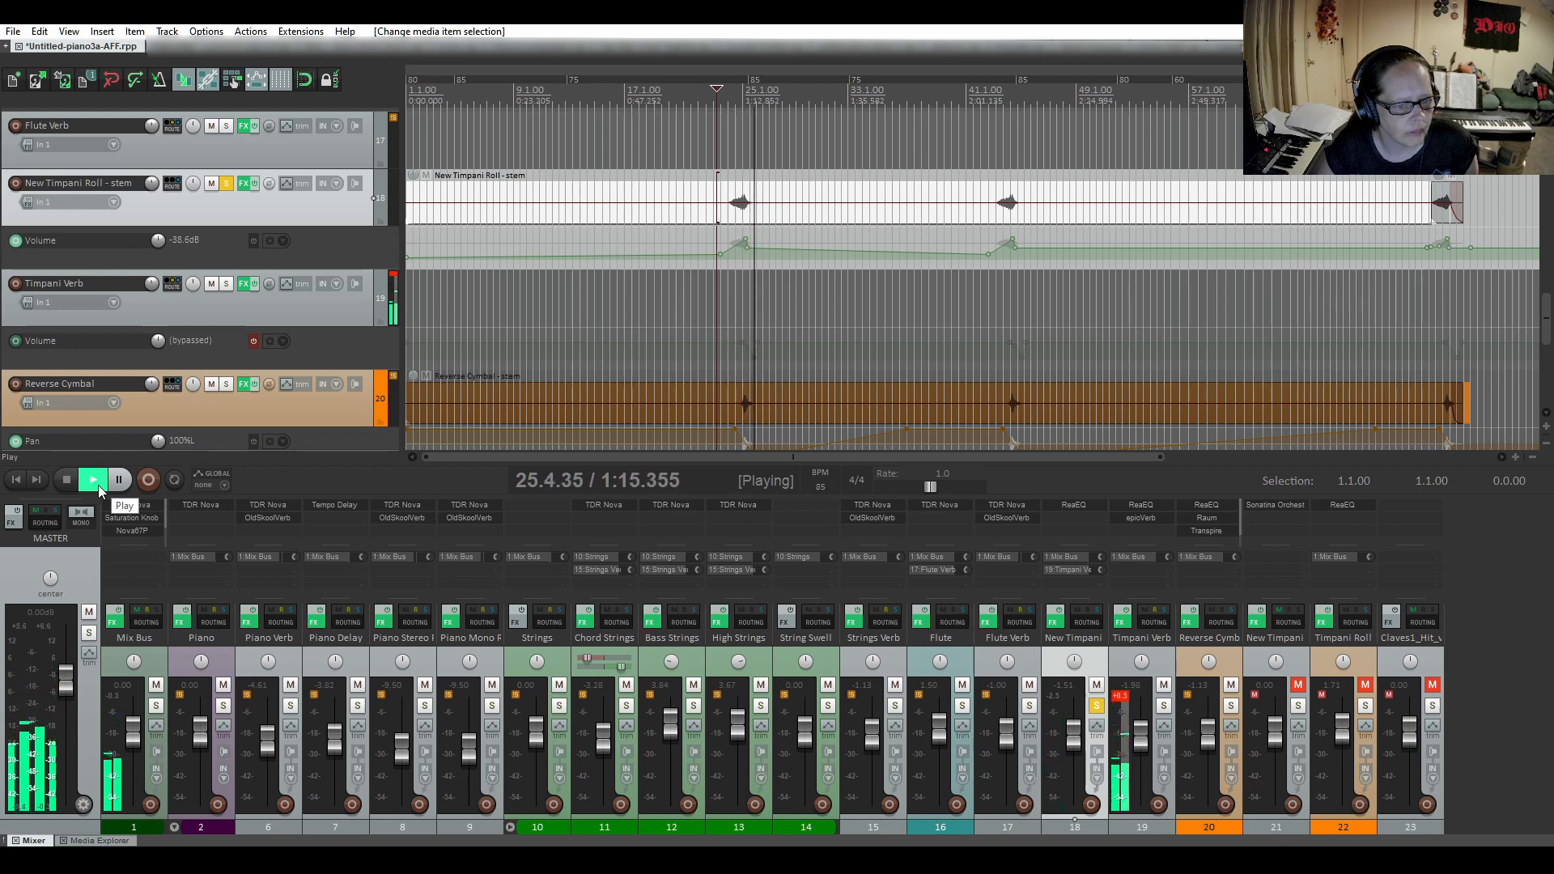
{"action": "left_click", "coordinate": [61, 481]}
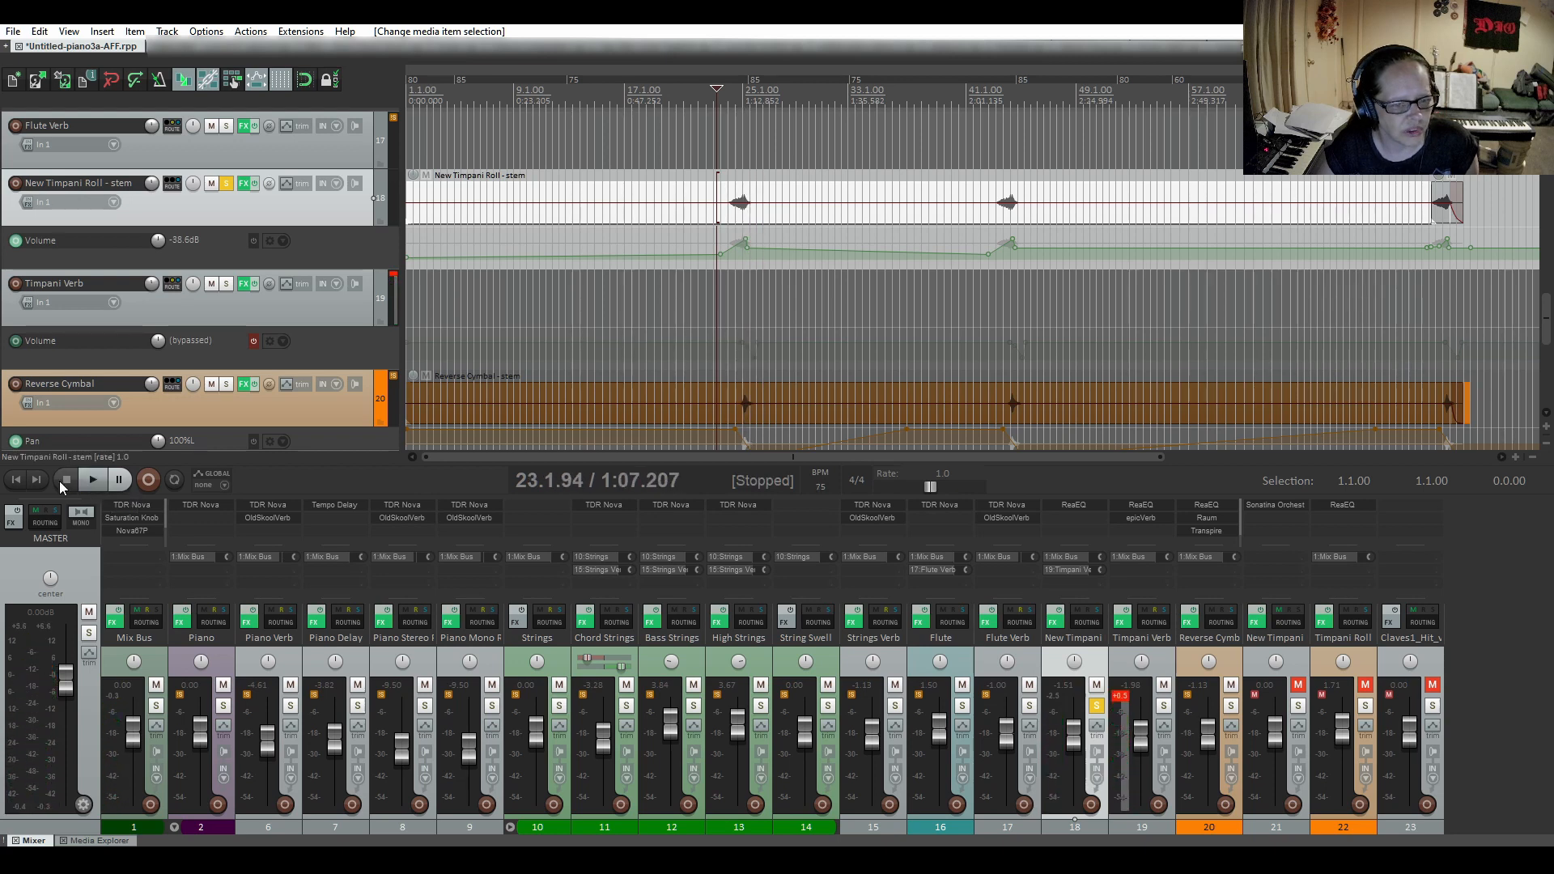
{"action": "left_click", "coordinate": [255, 342]}
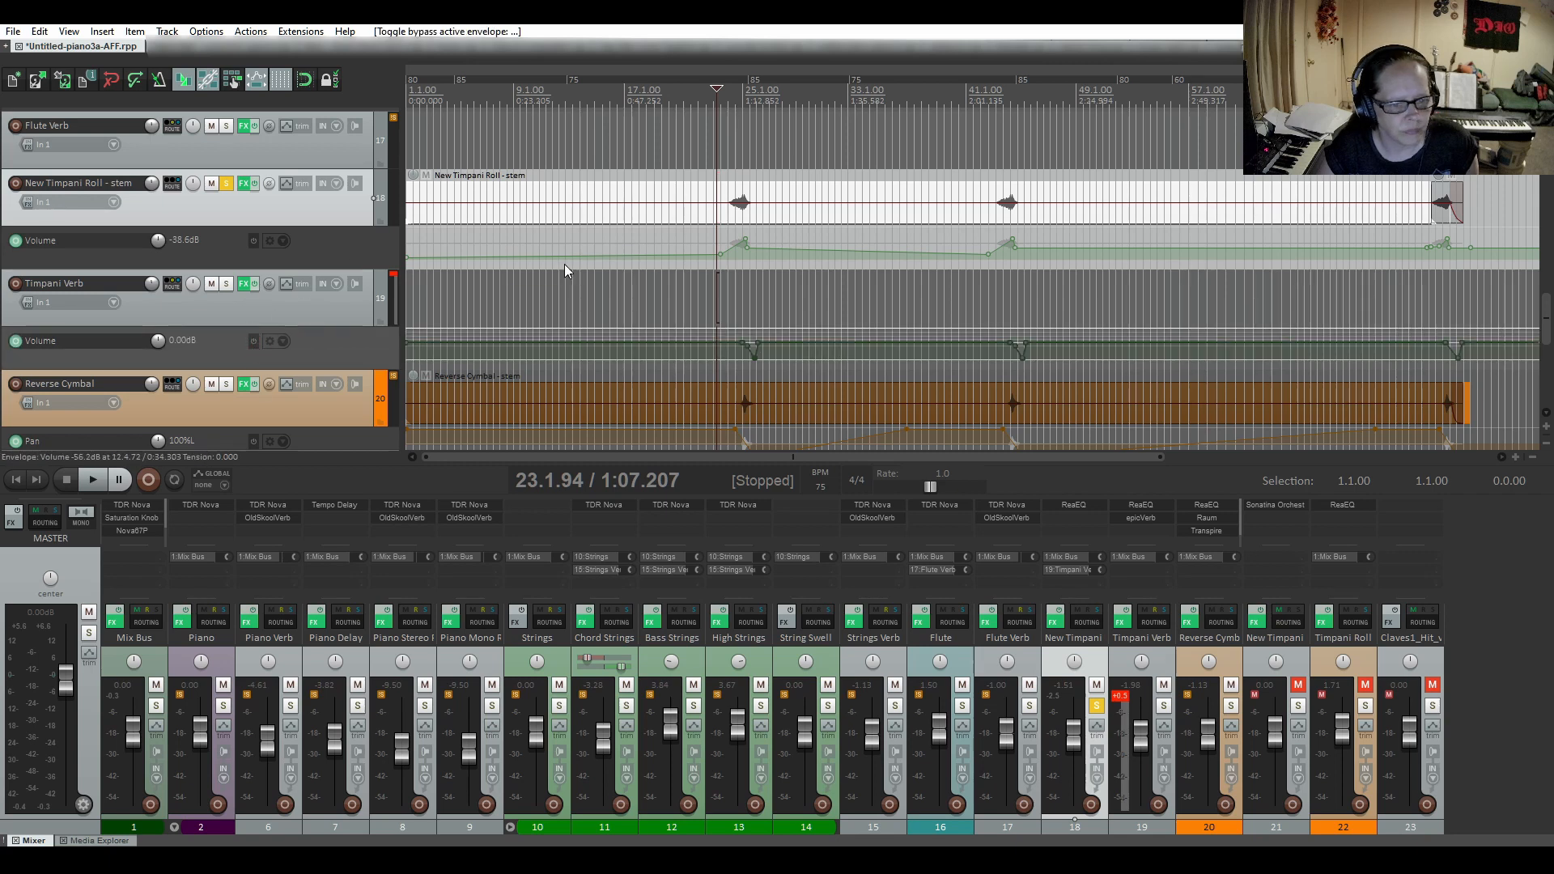
{"action": "left_click", "coordinate": [227, 183]}
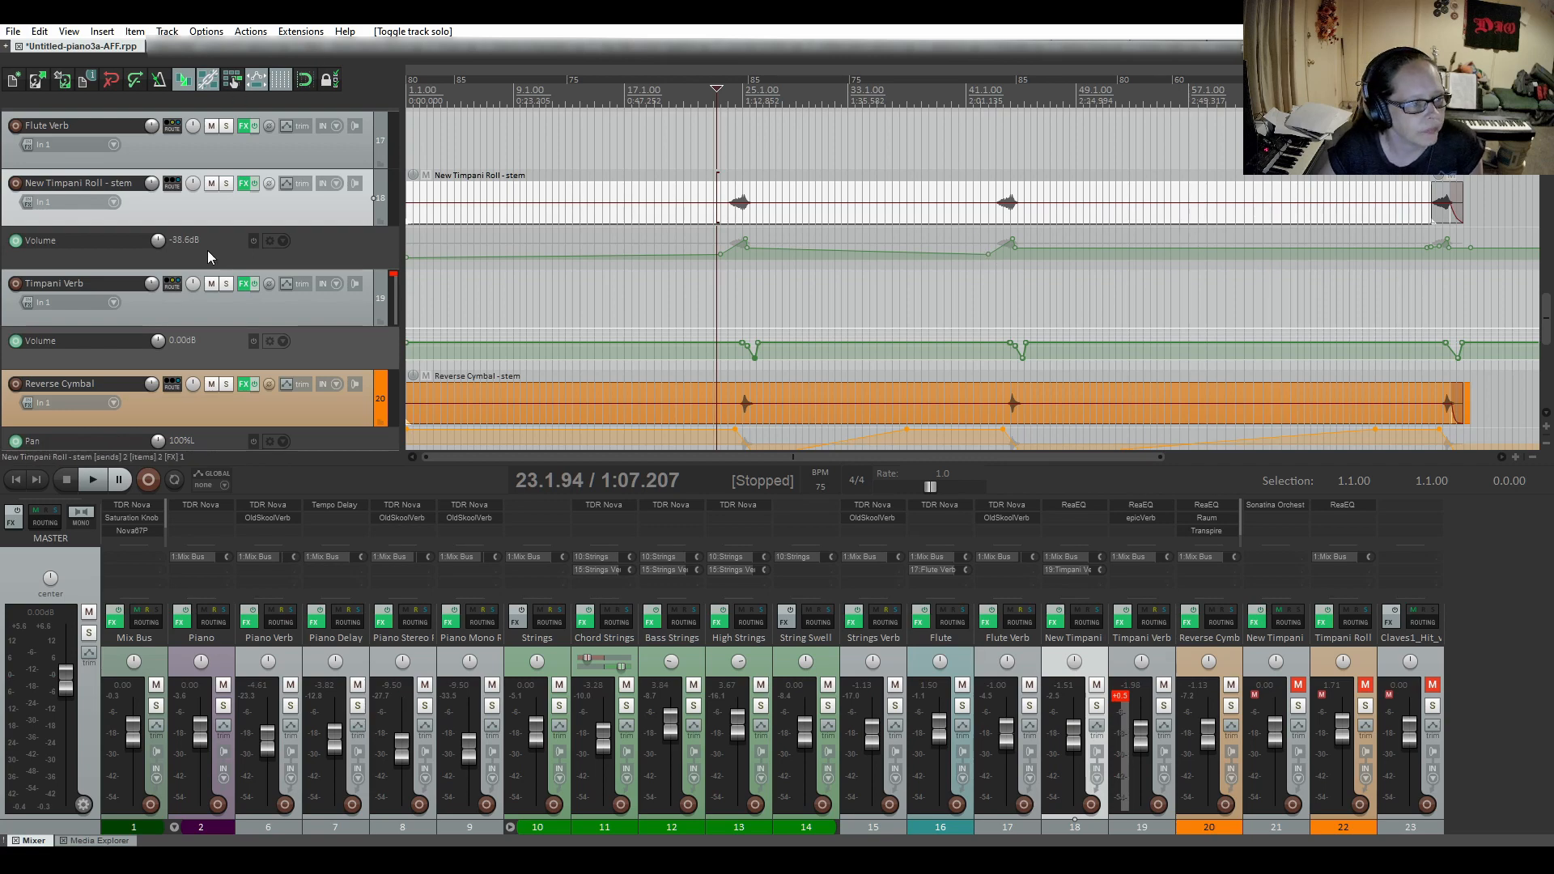
Check the TDR Nova equalizer on the Flute Verb track, including its high-pass and low-pass filters.
{"action": "scroll", "coordinate": [207, 257], "scroll_direction": "up", "scroll_amount": 3}
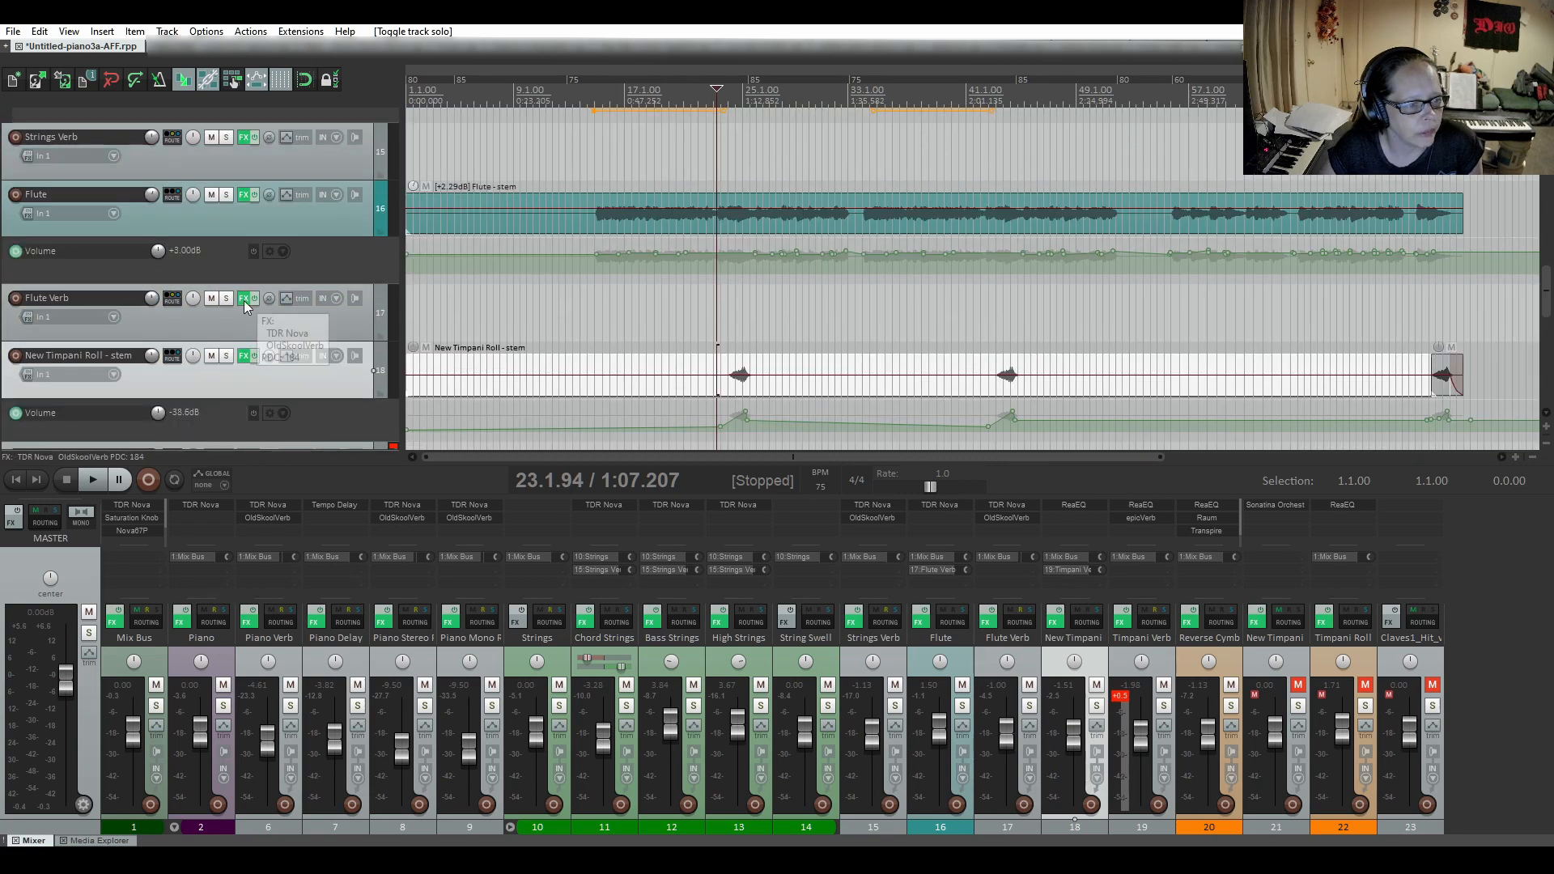
{"action": "left_click", "coordinate": [244, 302]}
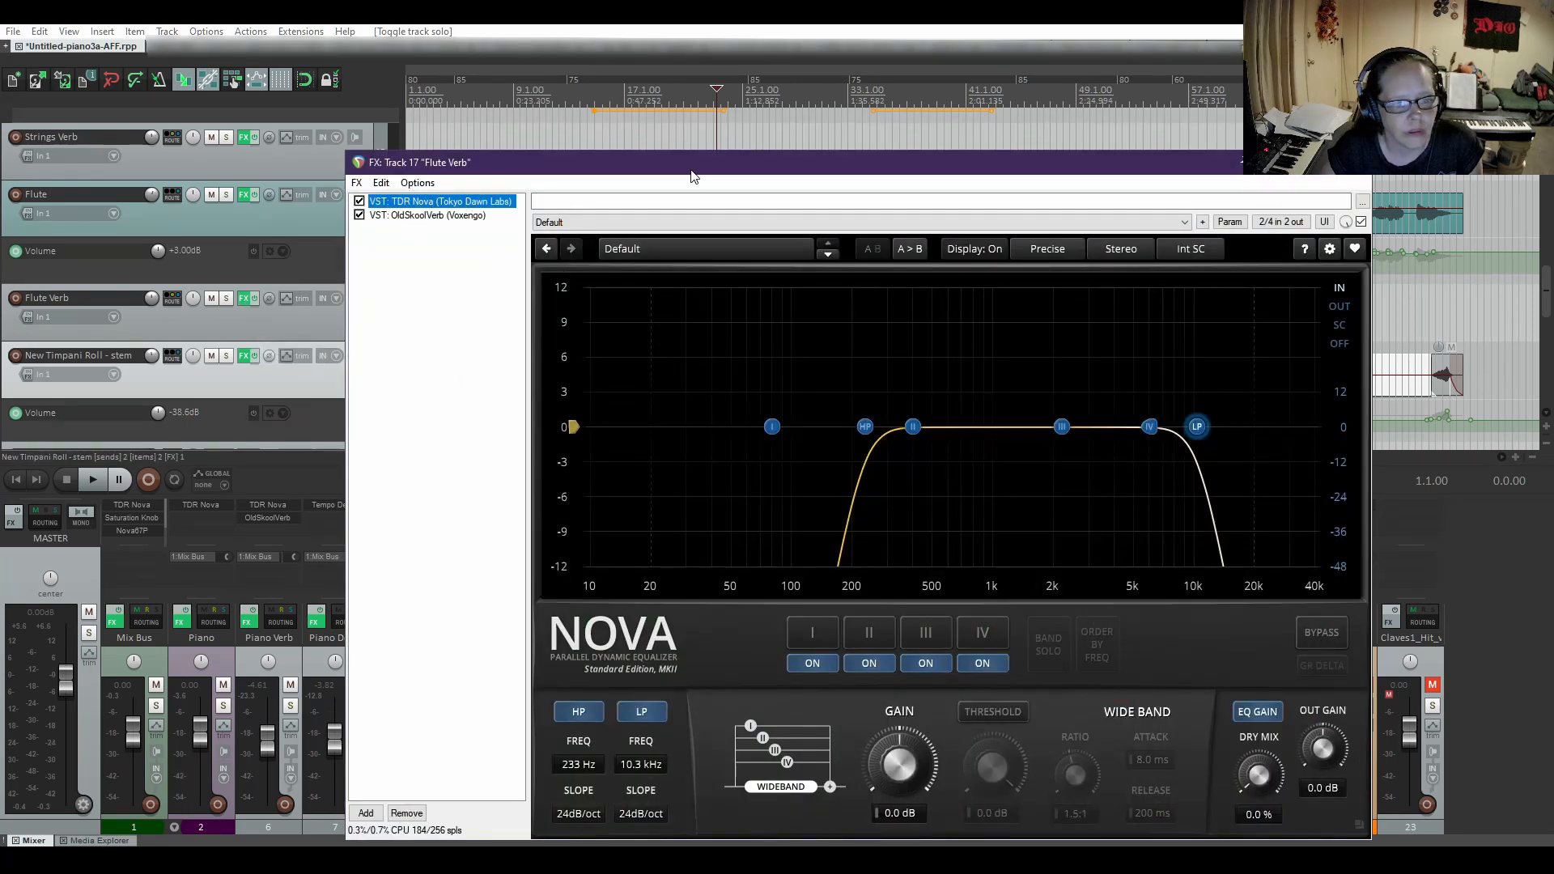
{"action": "left_click_drag", "start_coordinate": [692, 164], "coordinate": [677, 93]}
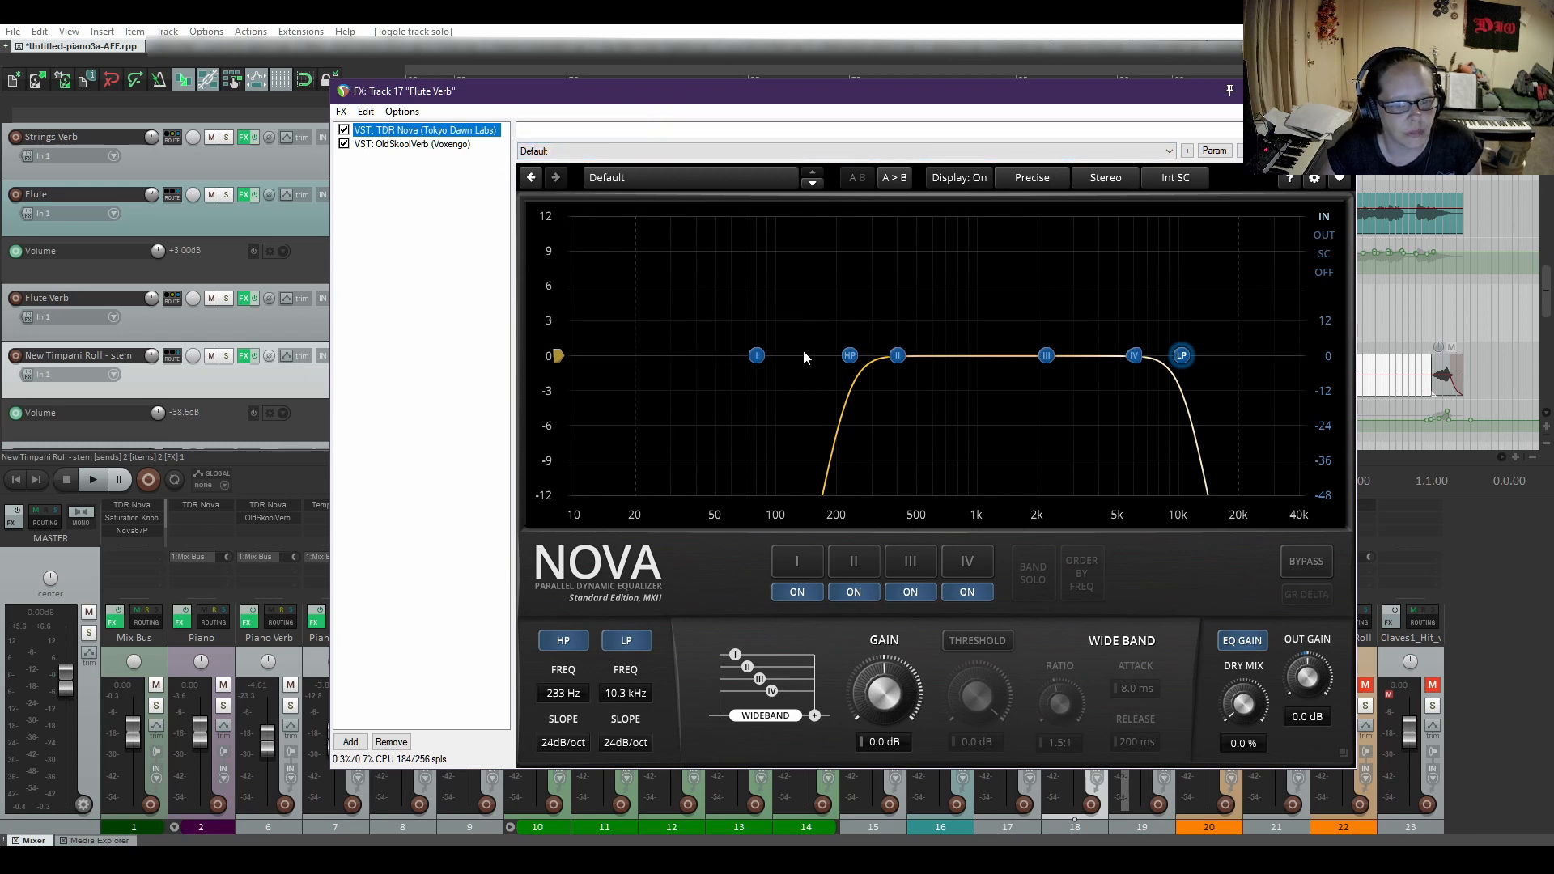
{"action": "left_click", "coordinate": [854, 361]}
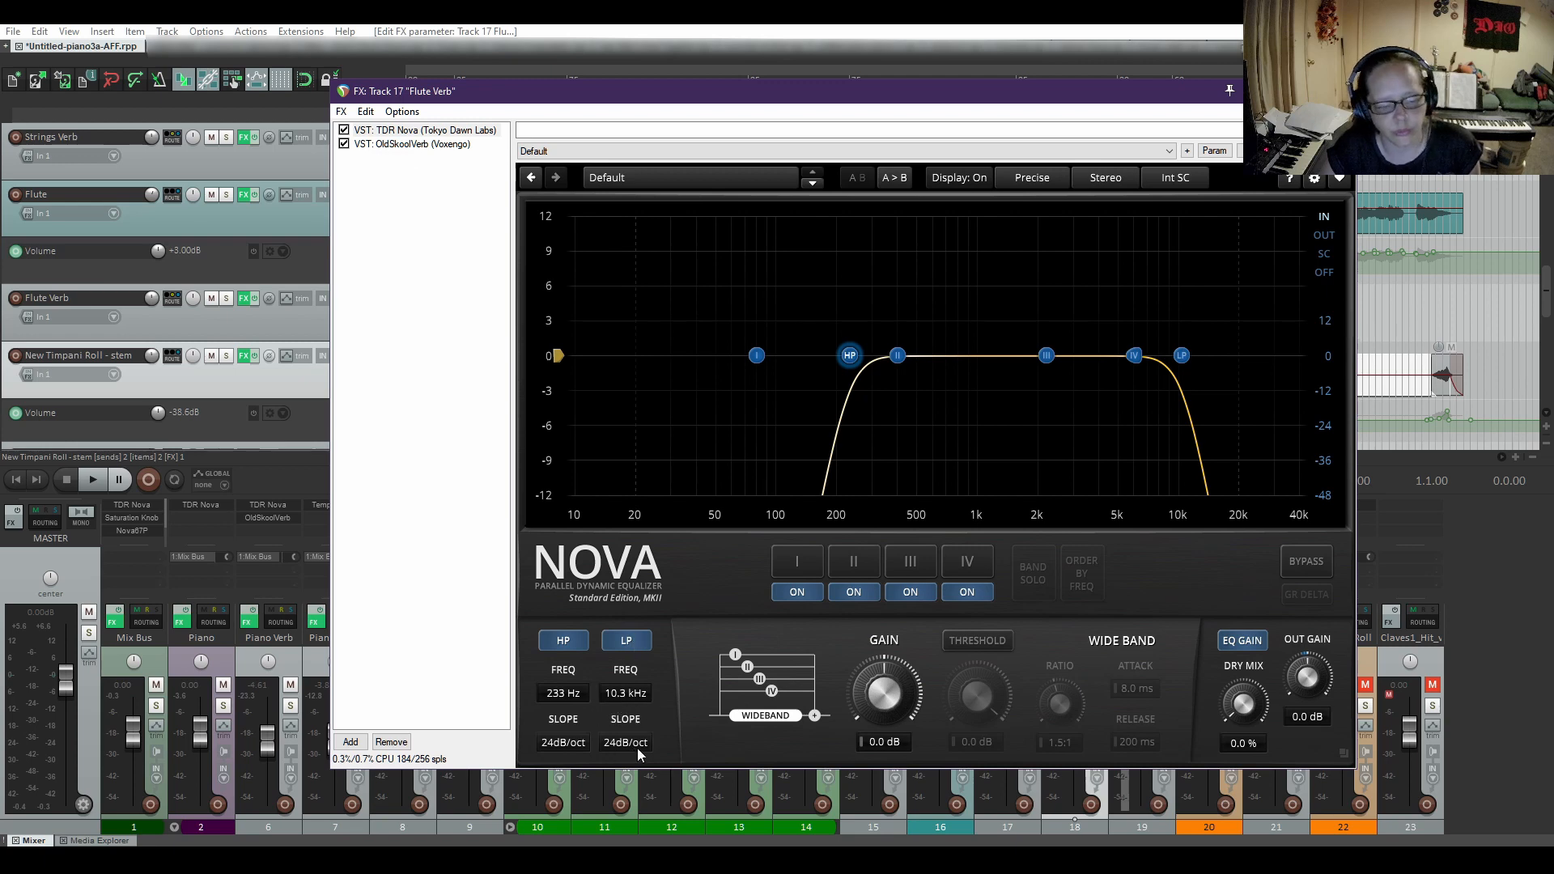
Review OldSkoolVerb's reverb, damping and EQ settings on the Flute Verb track and close its effects chain.
{"action": "left_click", "coordinate": [421, 146]}
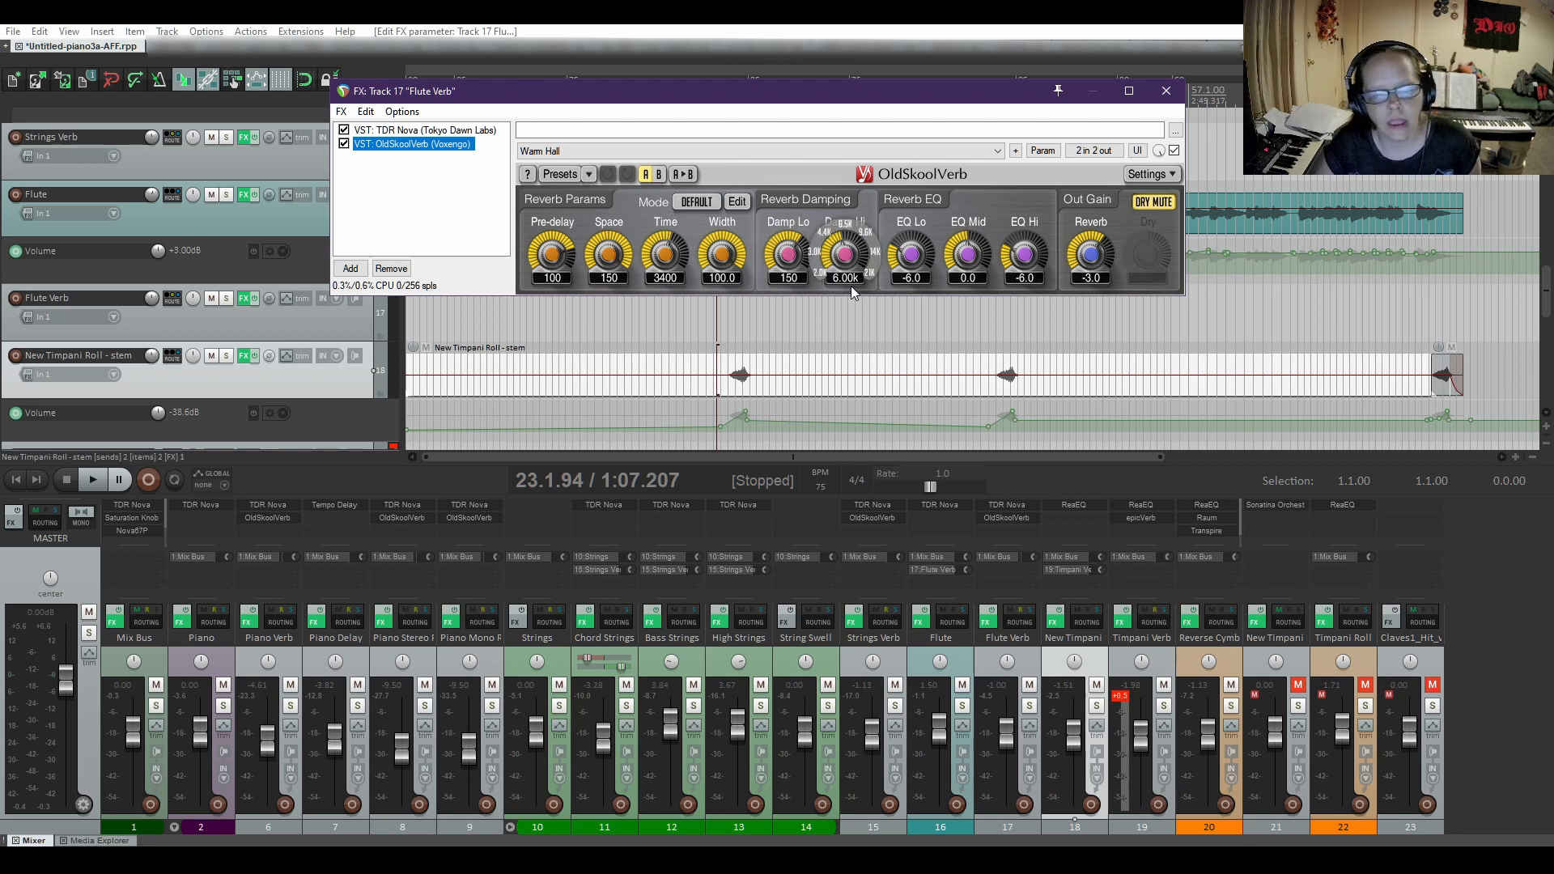
{"action": "left_click_drag", "start_coordinate": [905, 279], "coordinate": [922, 283]}
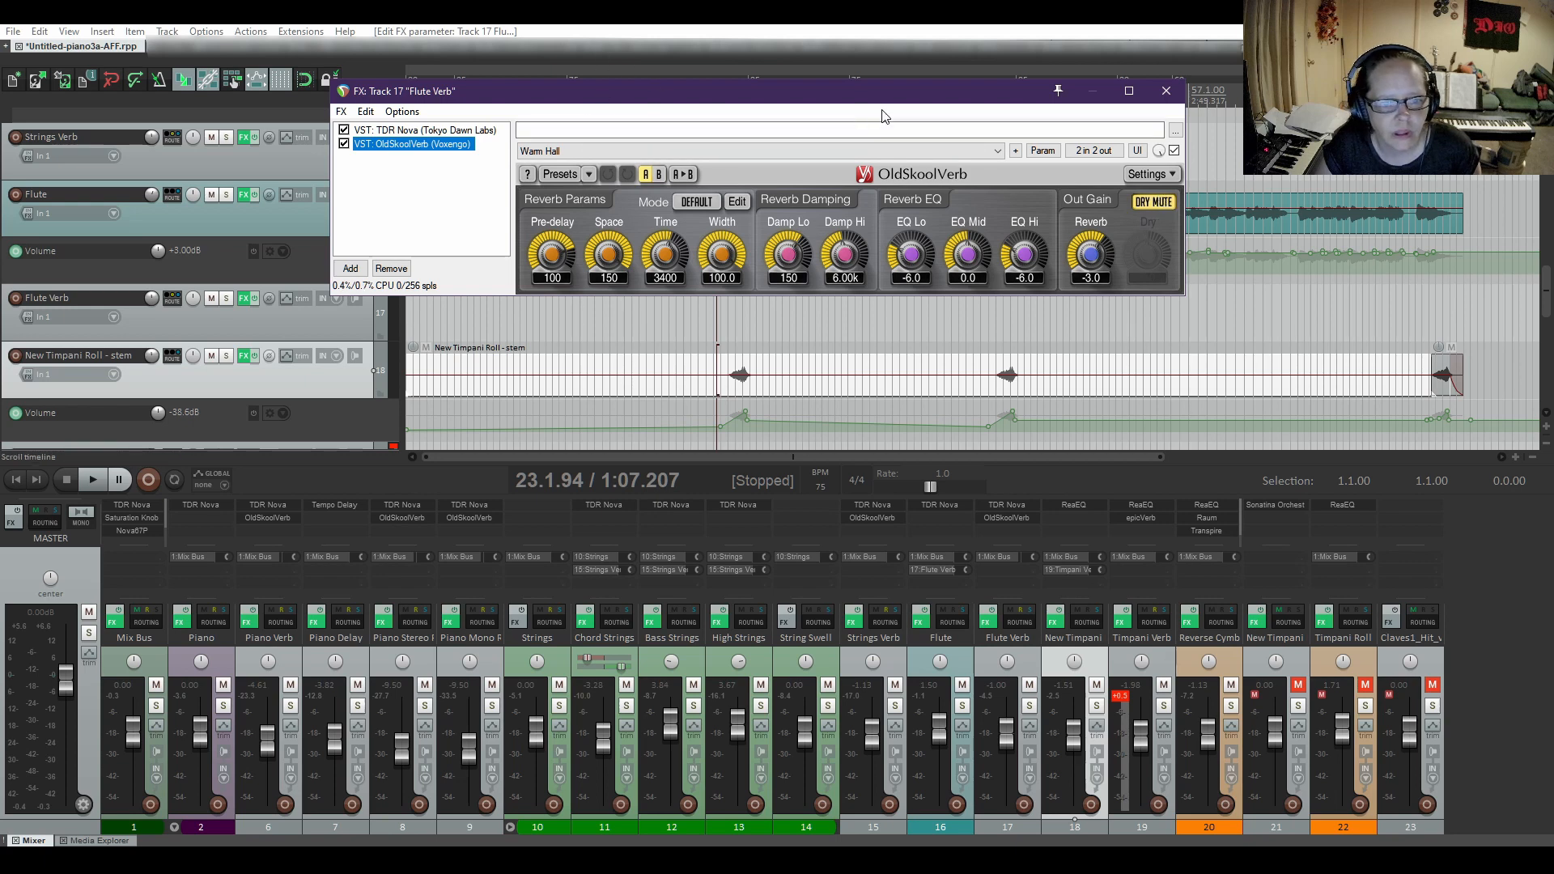
{"action": "left_click", "coordinate": [1168, 96]}
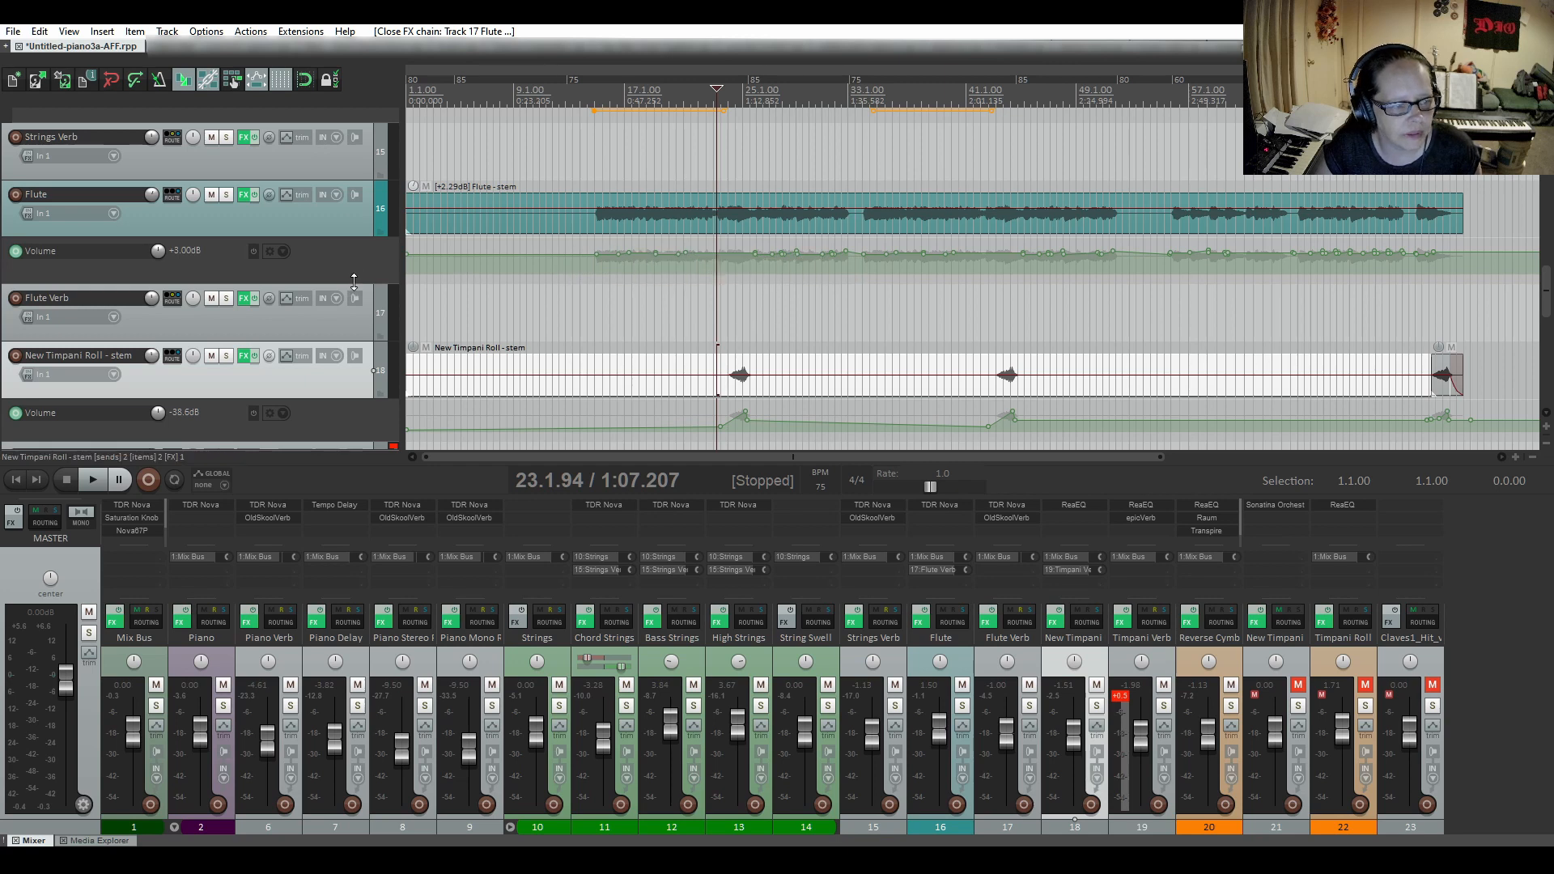
Enlarge the Flute track's volume envelope lane to inspect its automation, and shrink the lane again.
{"action": "left_click_drag", "start_coordinate": [354, 281], "coordinate": [353, 388]}
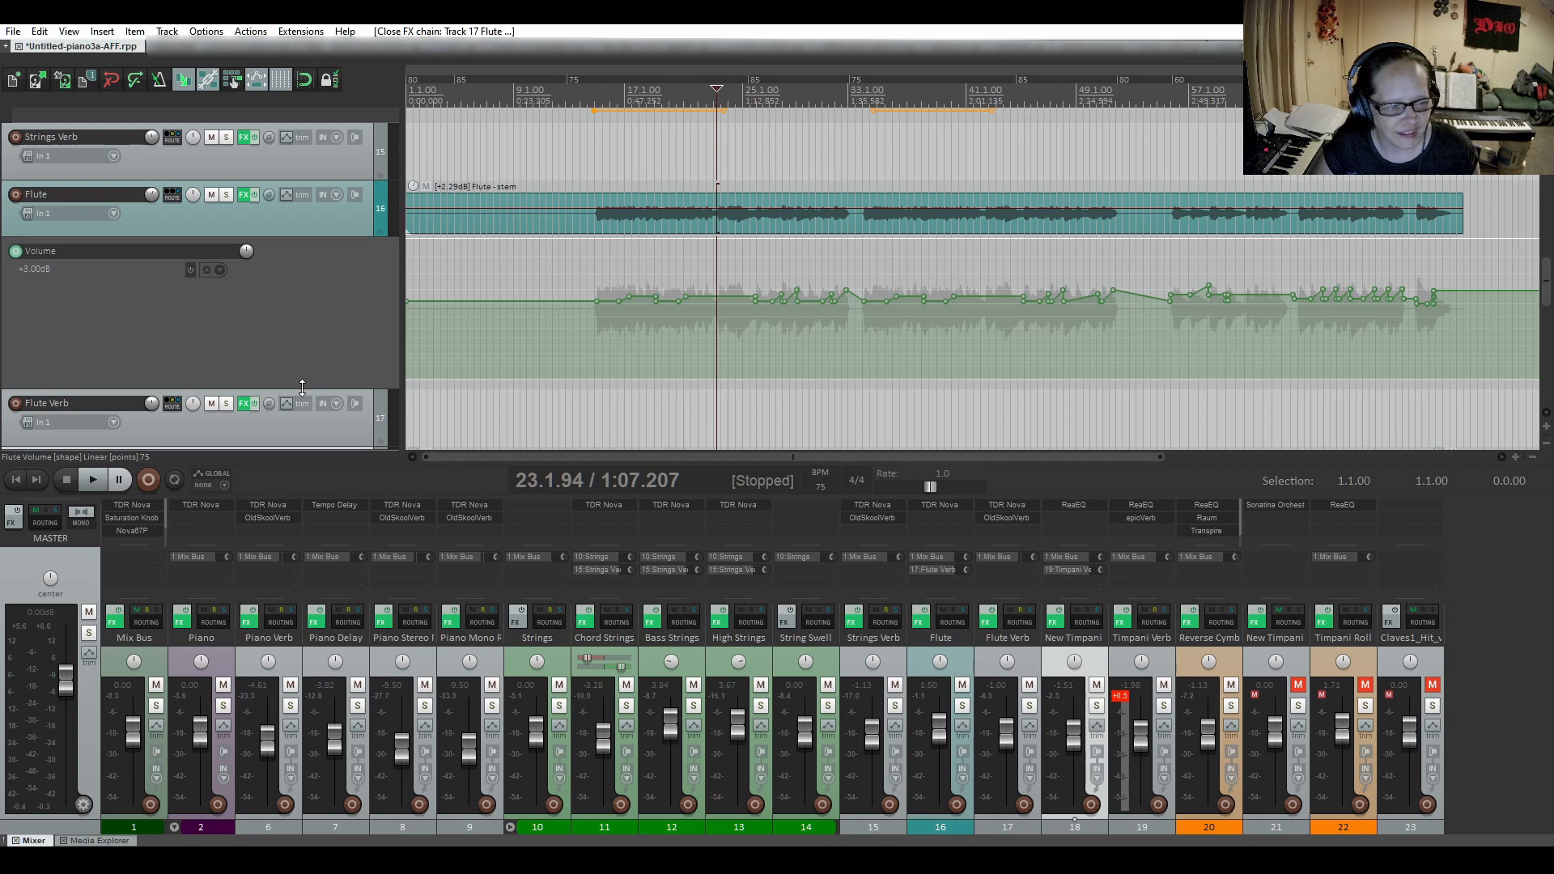
{"action": "left_click_drag", "start_coordinate": [302, 386], "coordinate": [332, 274]}
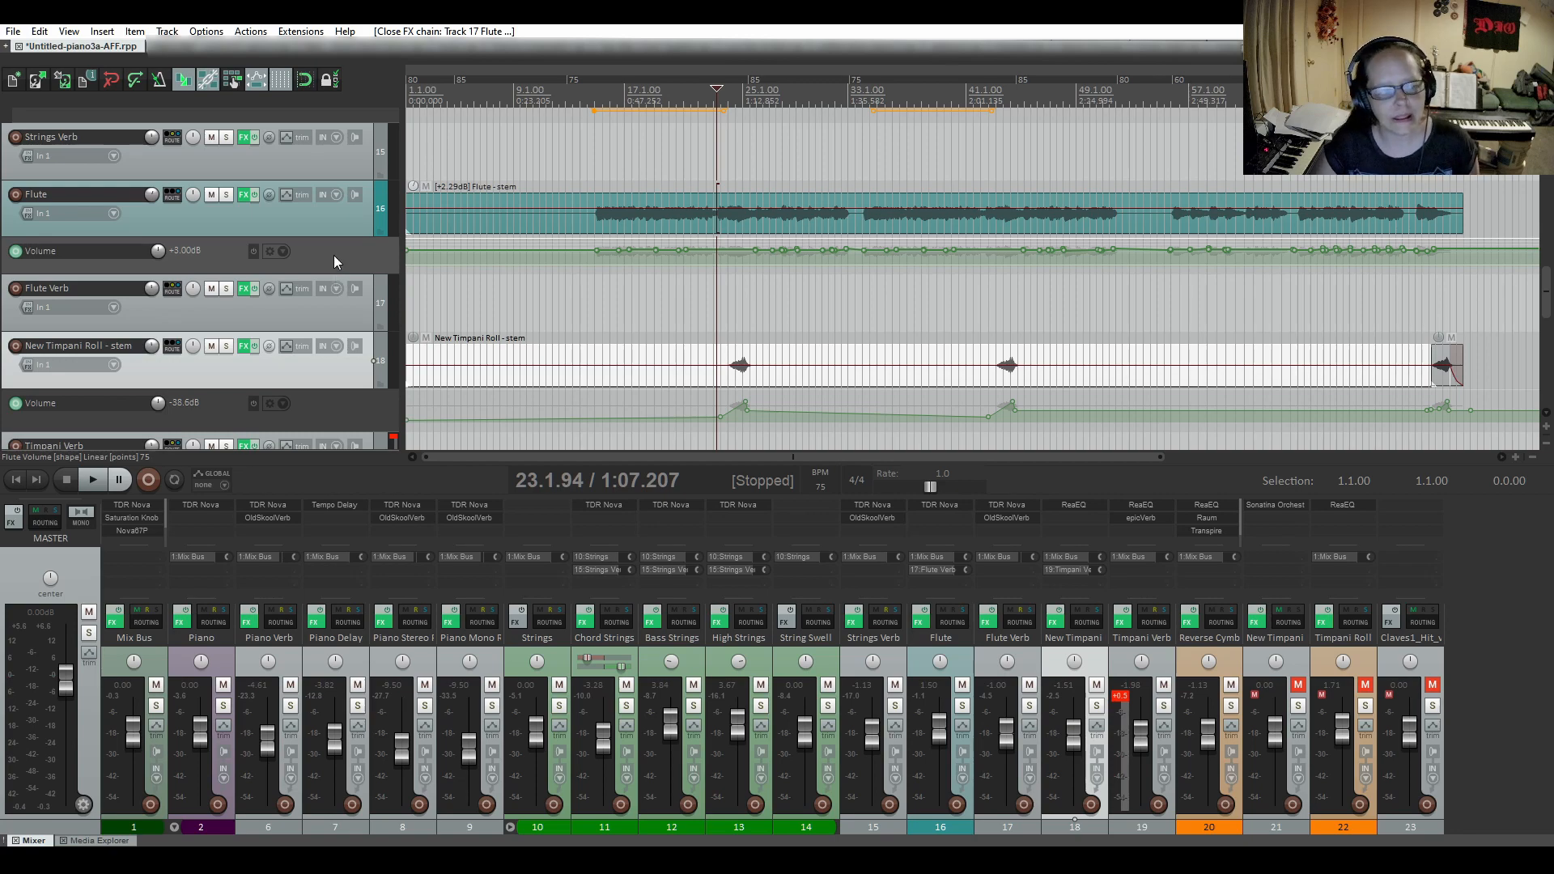
{"action": "scroll", "coordinate": [323, 236], "scroll_direction": "up", "scroll_amount": 4}
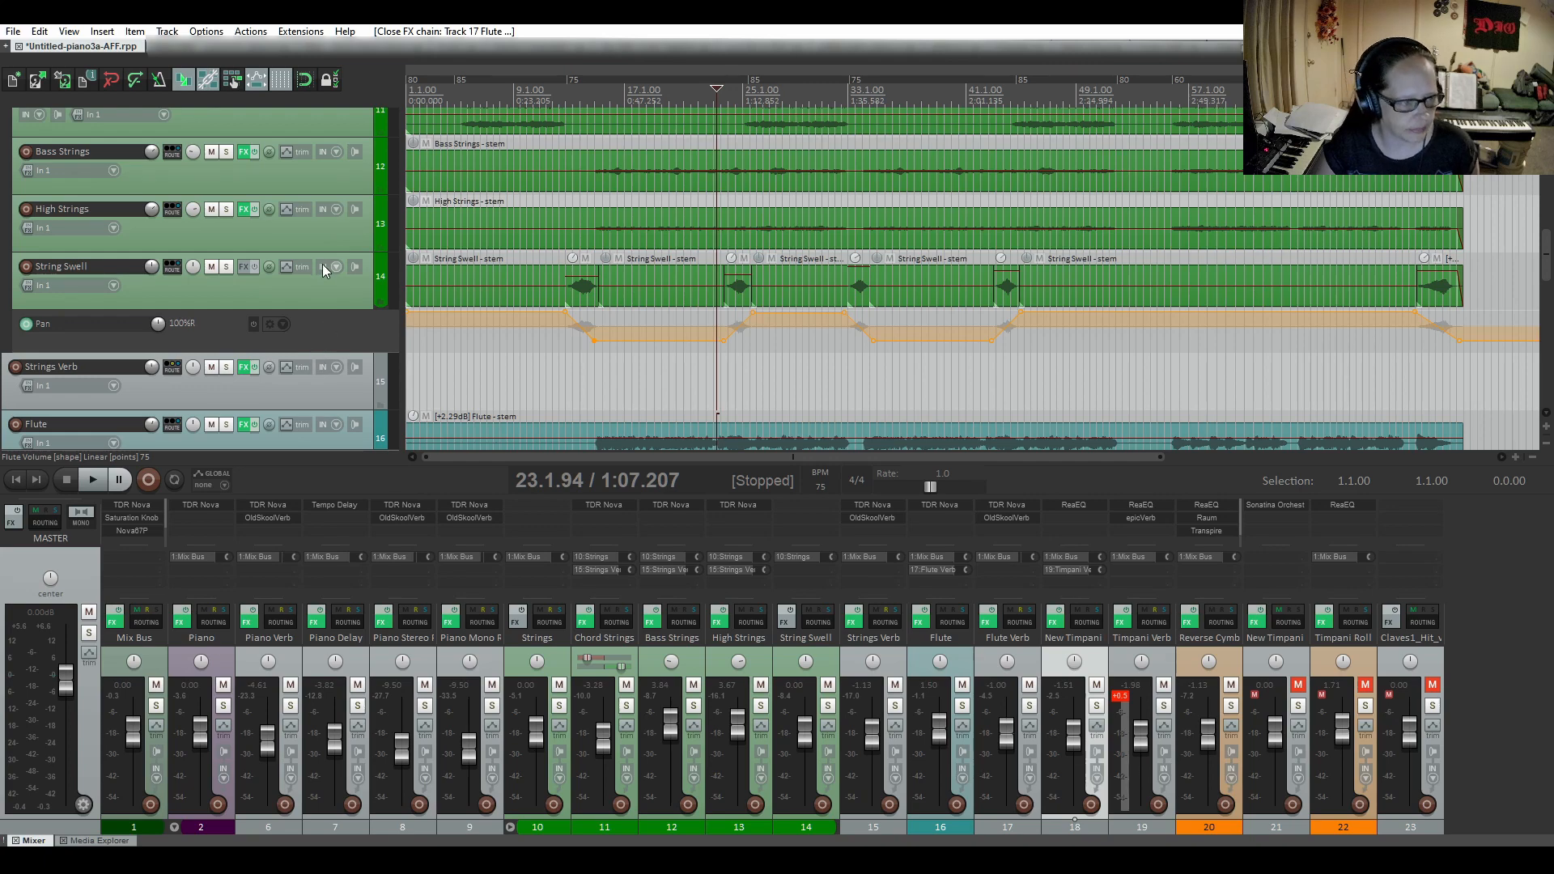
Review the TDR Nova equalizer and OldSkoolVerb settings on the Strings Verb track, and close its effects chain.
{"action": "scroll", "coordinate": [292, 316], "scroll_direction": "down", "scroll_amount": 1}
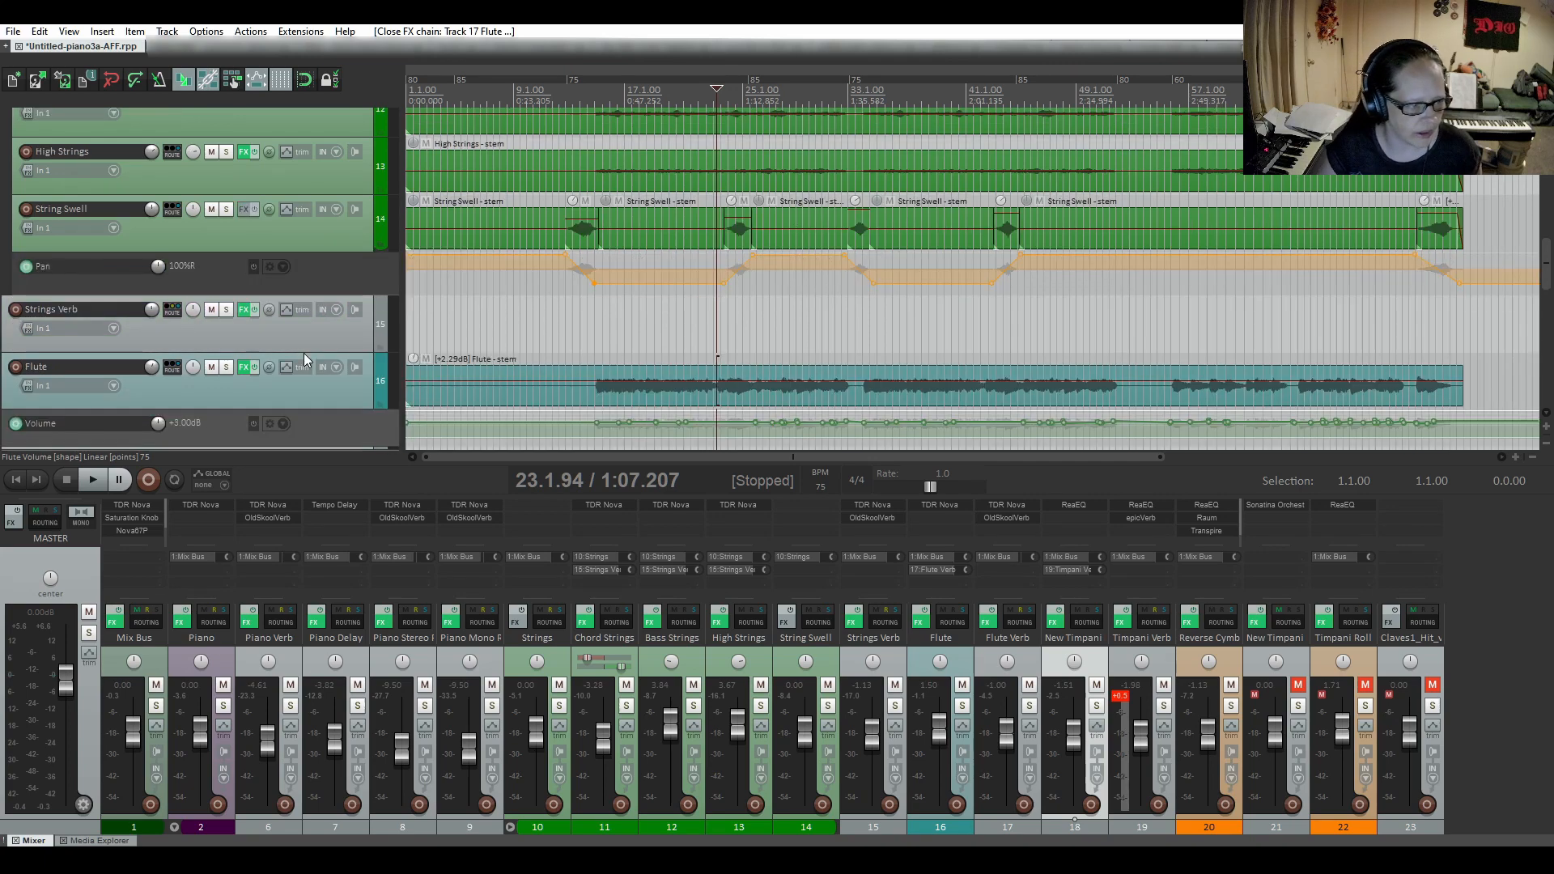
{"action": "left_click", "coordinate": [243, 309]}
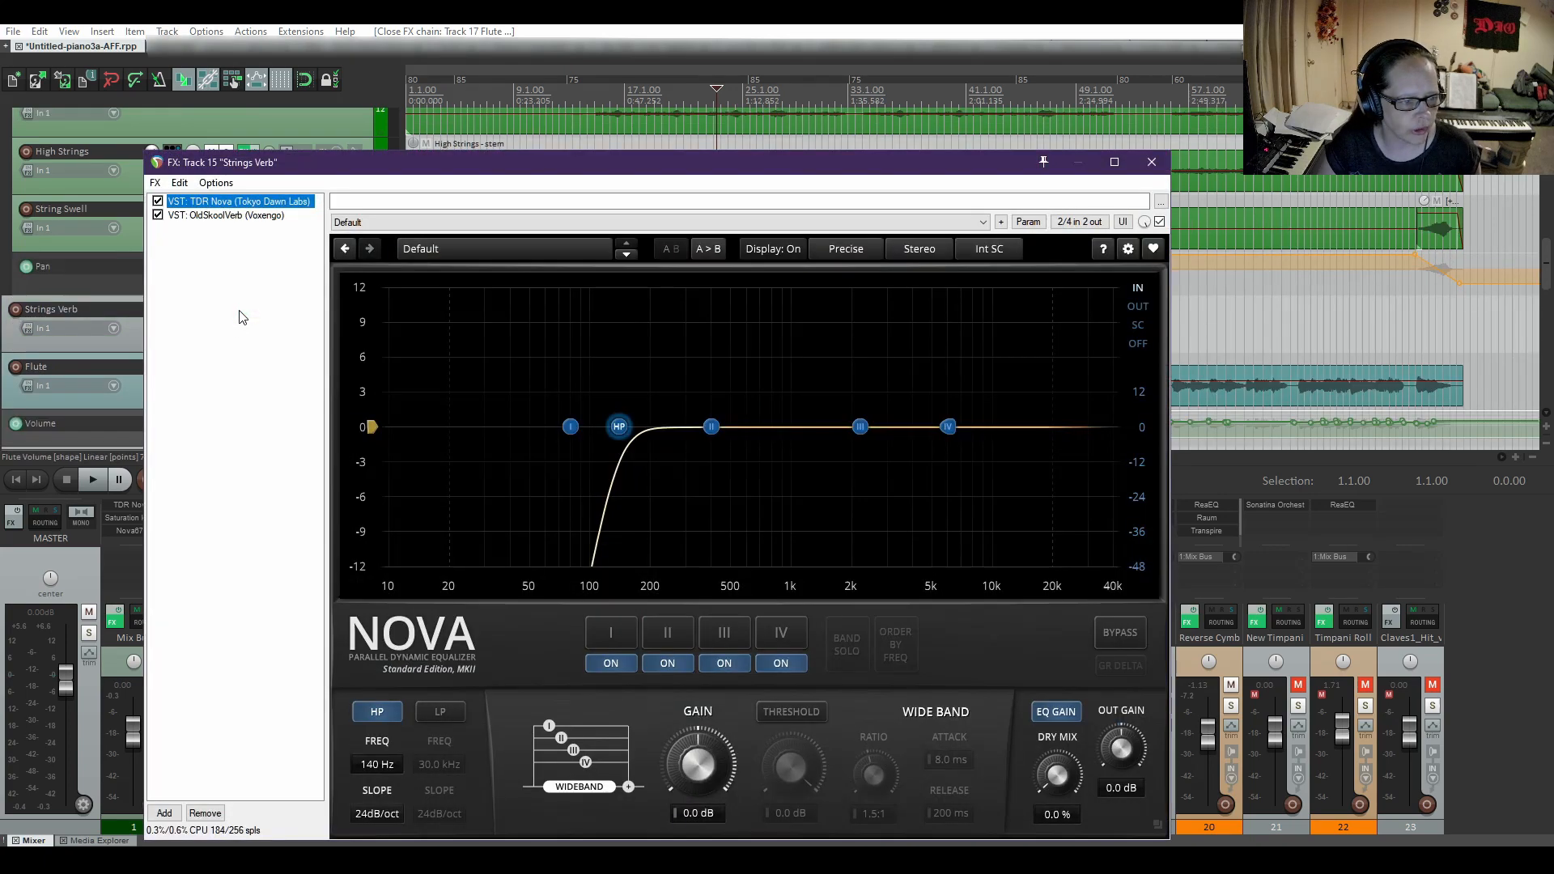
{"action": "left_click", "coordinate": [212, 217]}
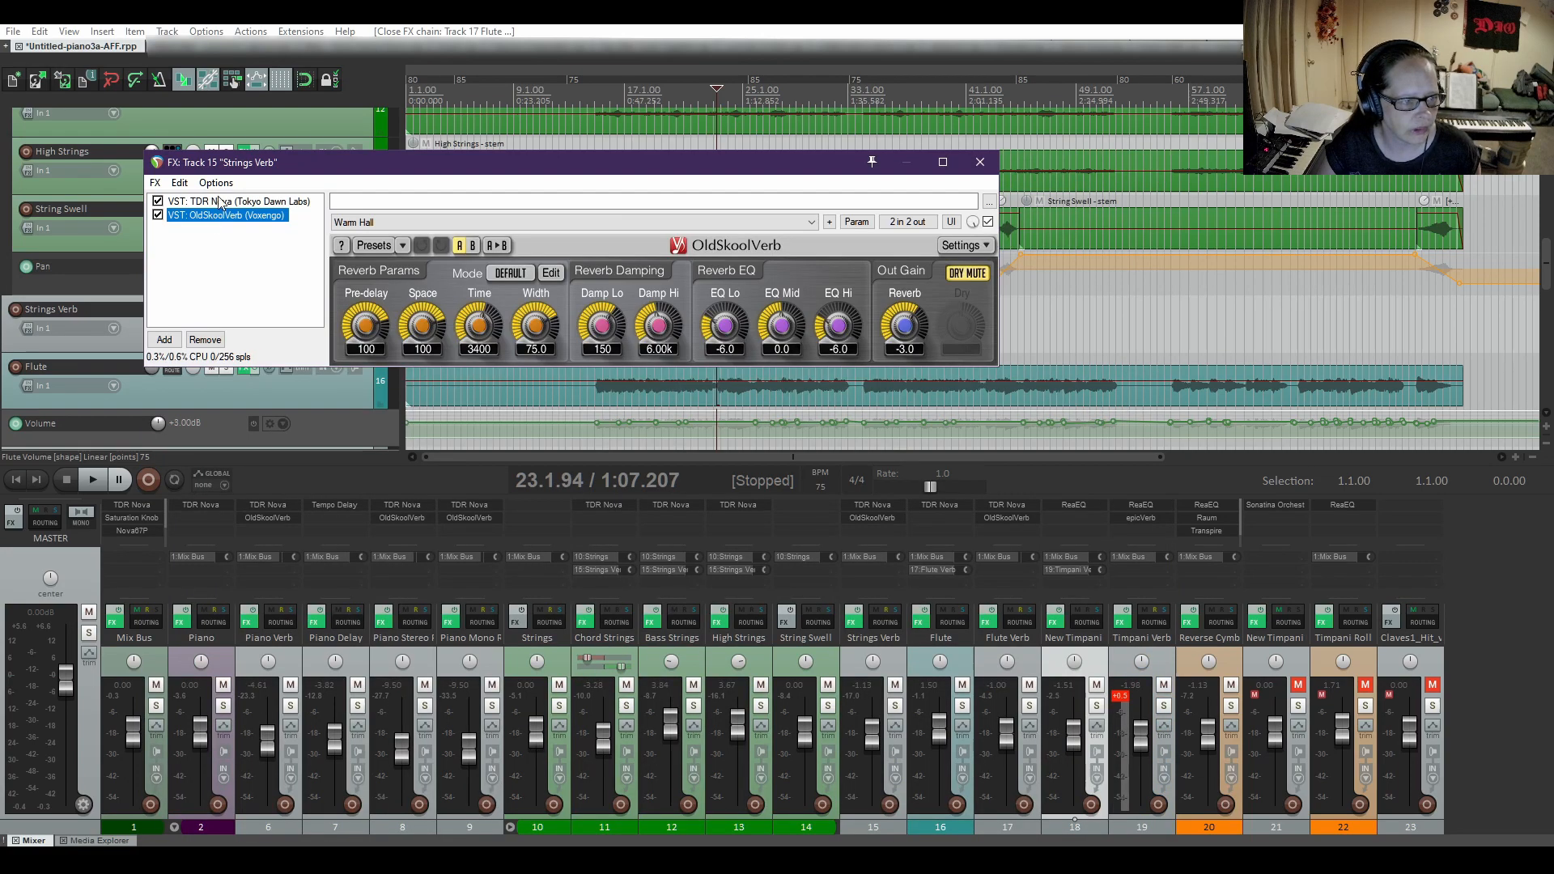
{"action": "left_click", "coordinate": [221, 203]}
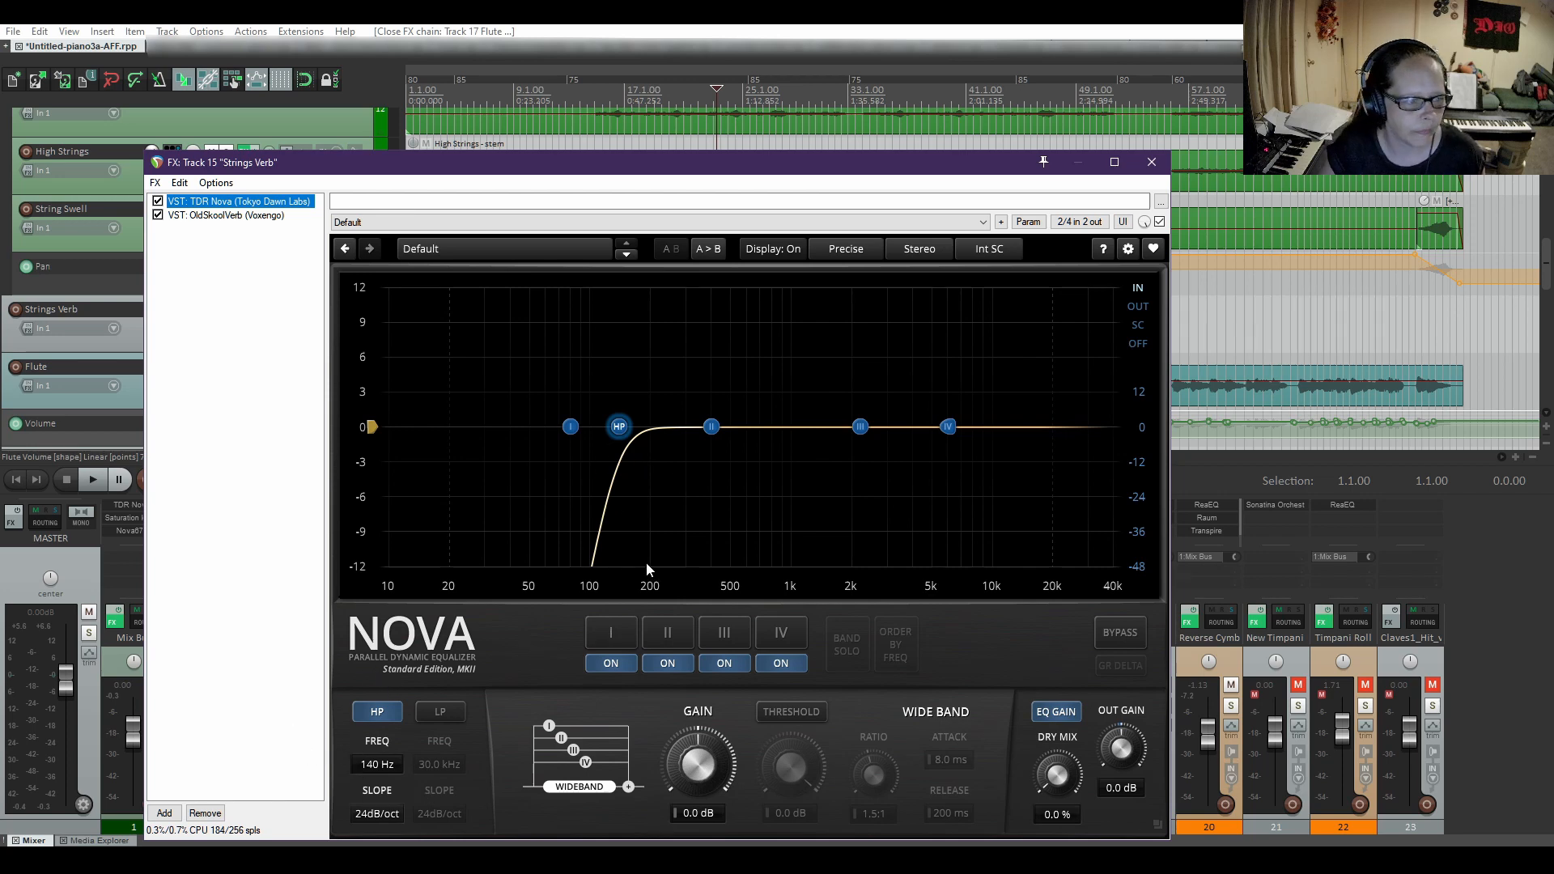
{"action": "left_click", "coordinate": [233, 217]}
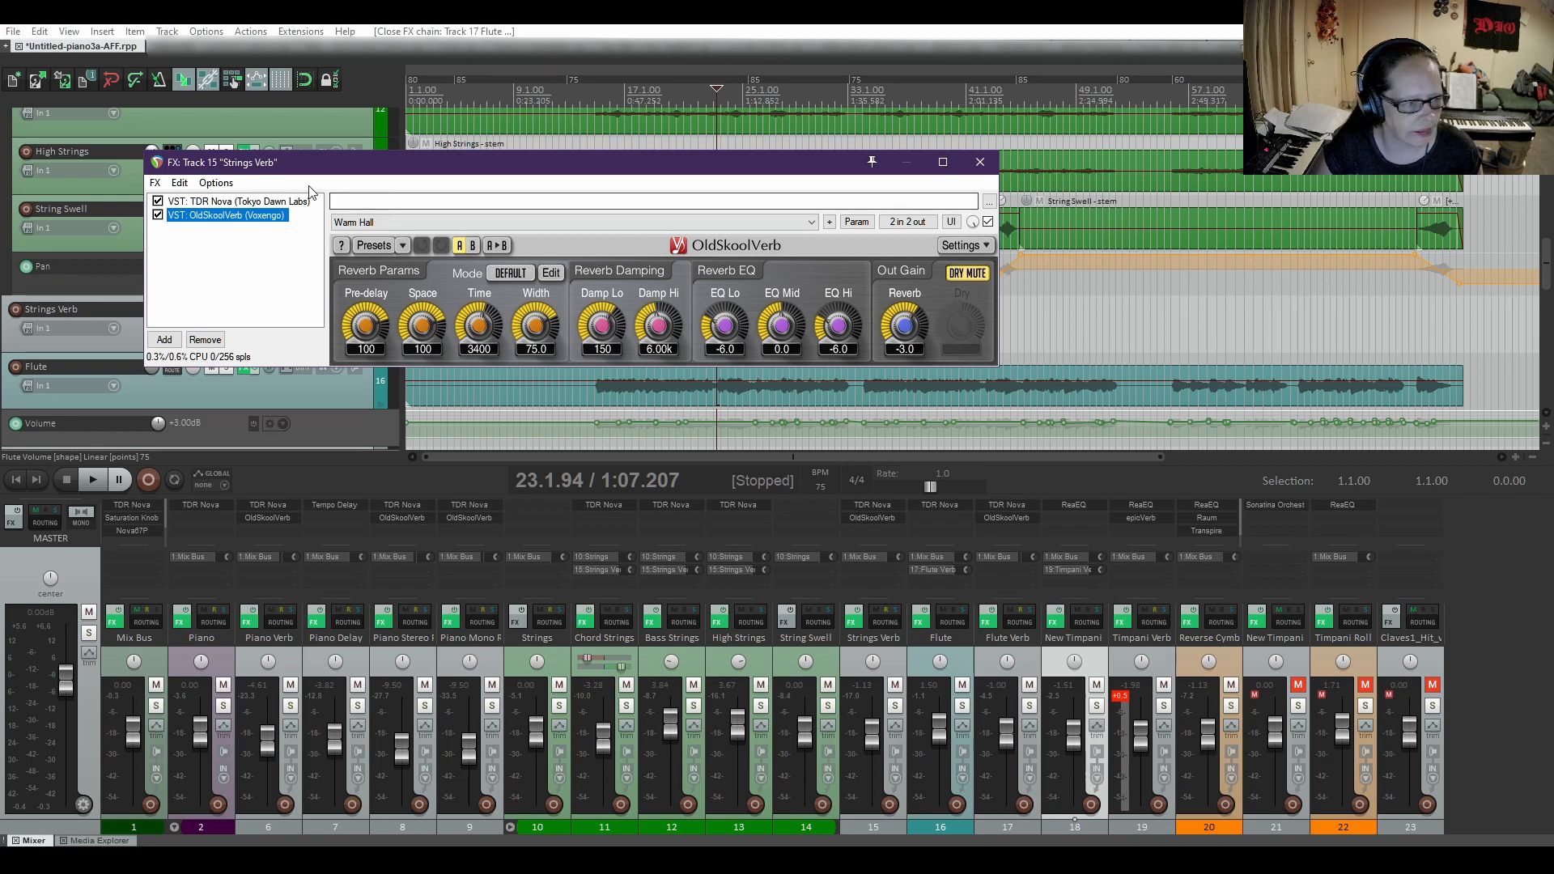
{"action": "left_click", "coordinate": [981, 163]}
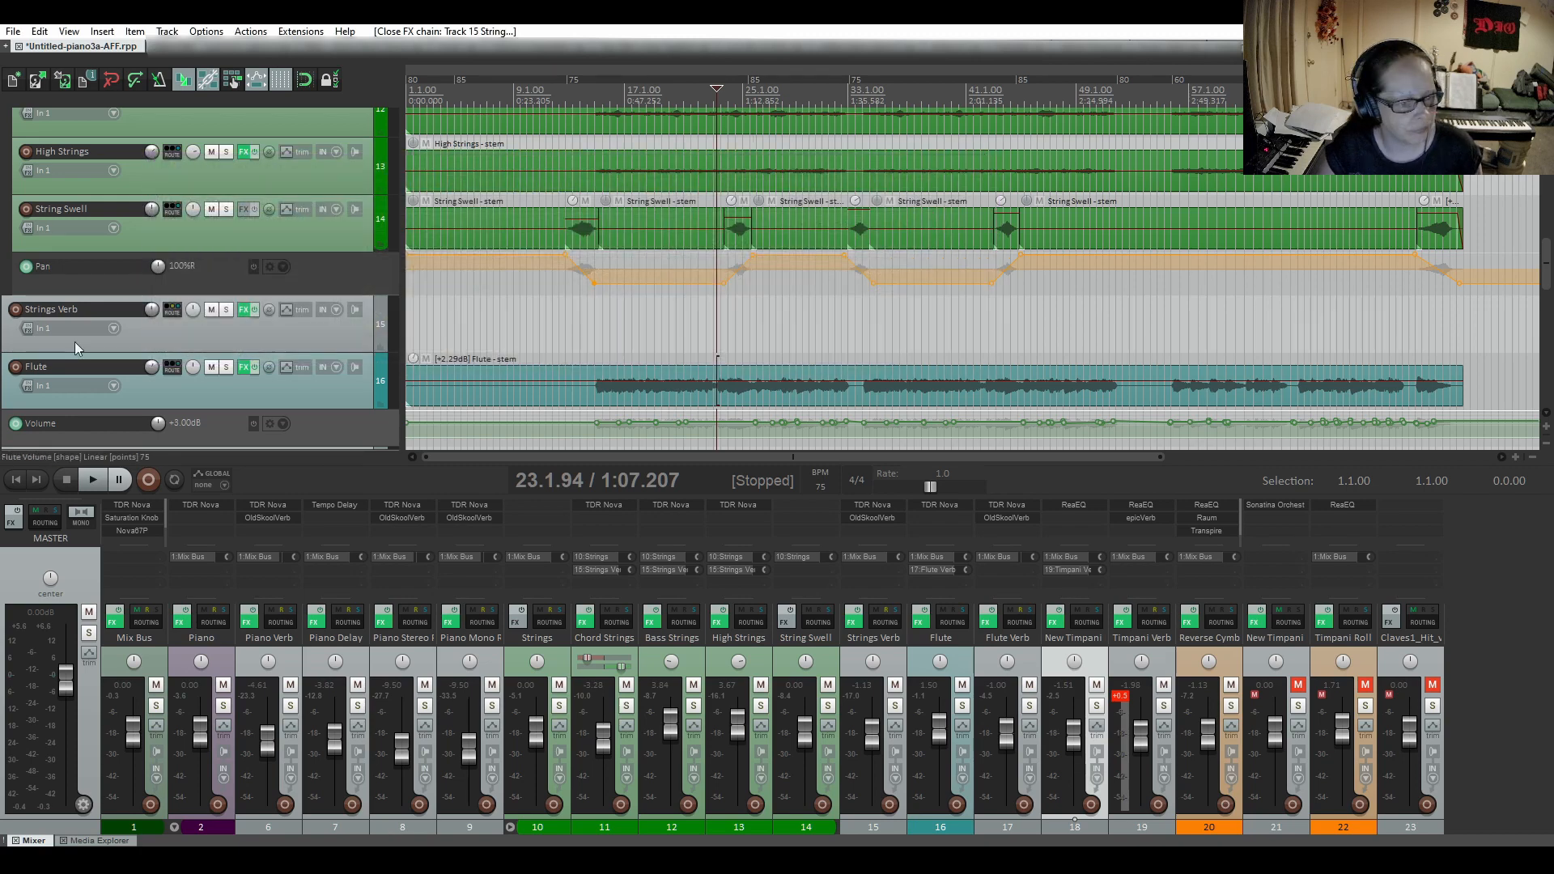
Solo the String Swell track and go through its individual swell items against the pan automation.
{"action": "scroll", "coordinate": [74, 341], "scroll_direction": "up", "scroll_amount": 3}
{"action": "scroll", "coordinate": [75, 341], "scroll_direction": "down", "scroll_amount": 2}
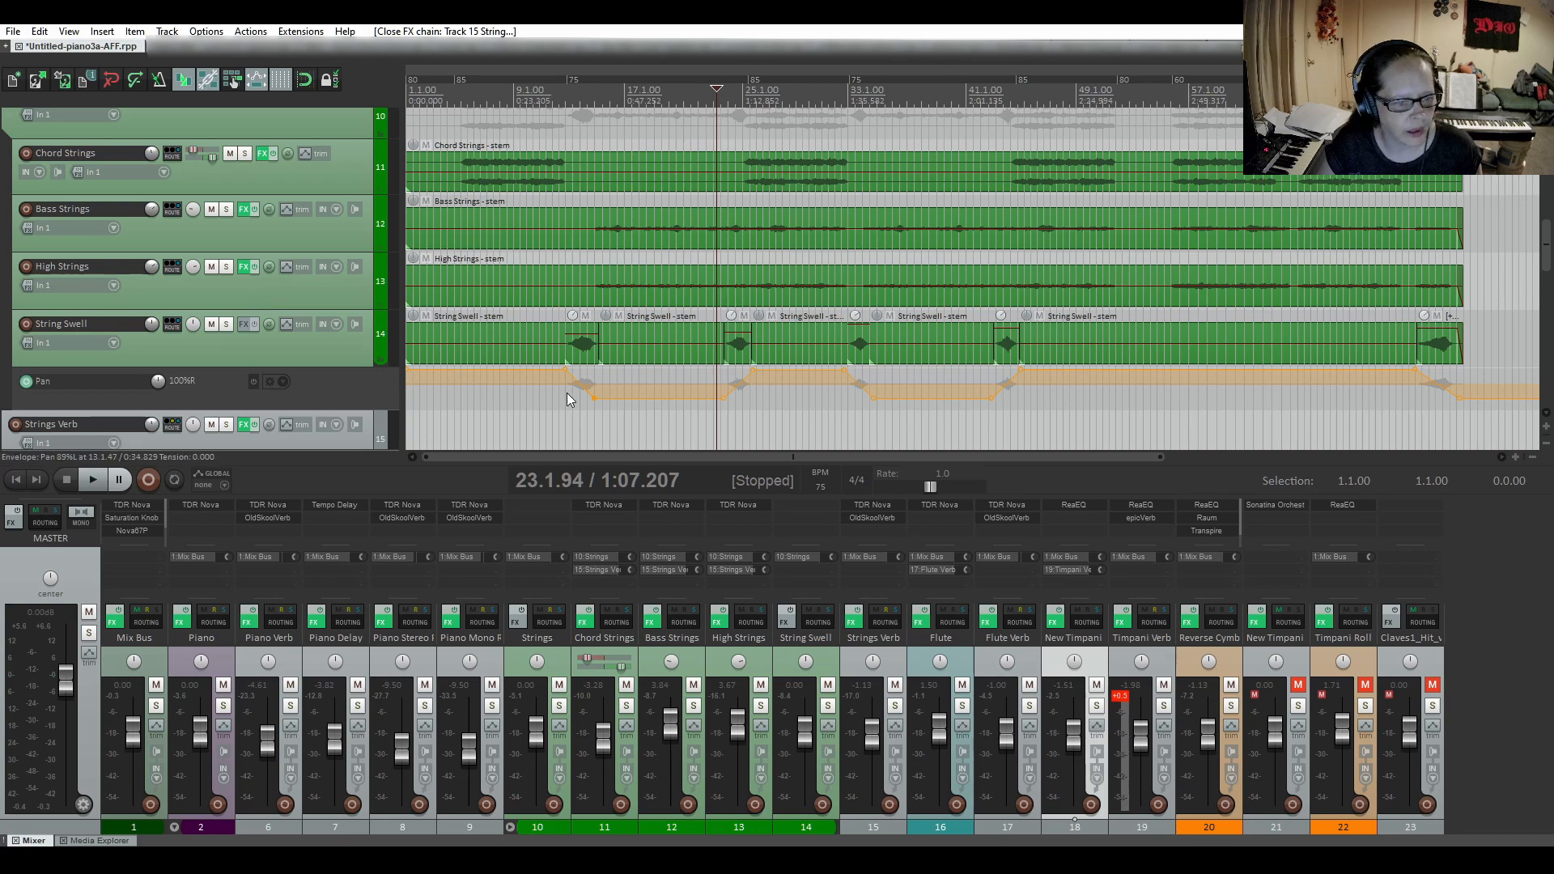
{"action": "left_click", "coordinate": [227, 324]}
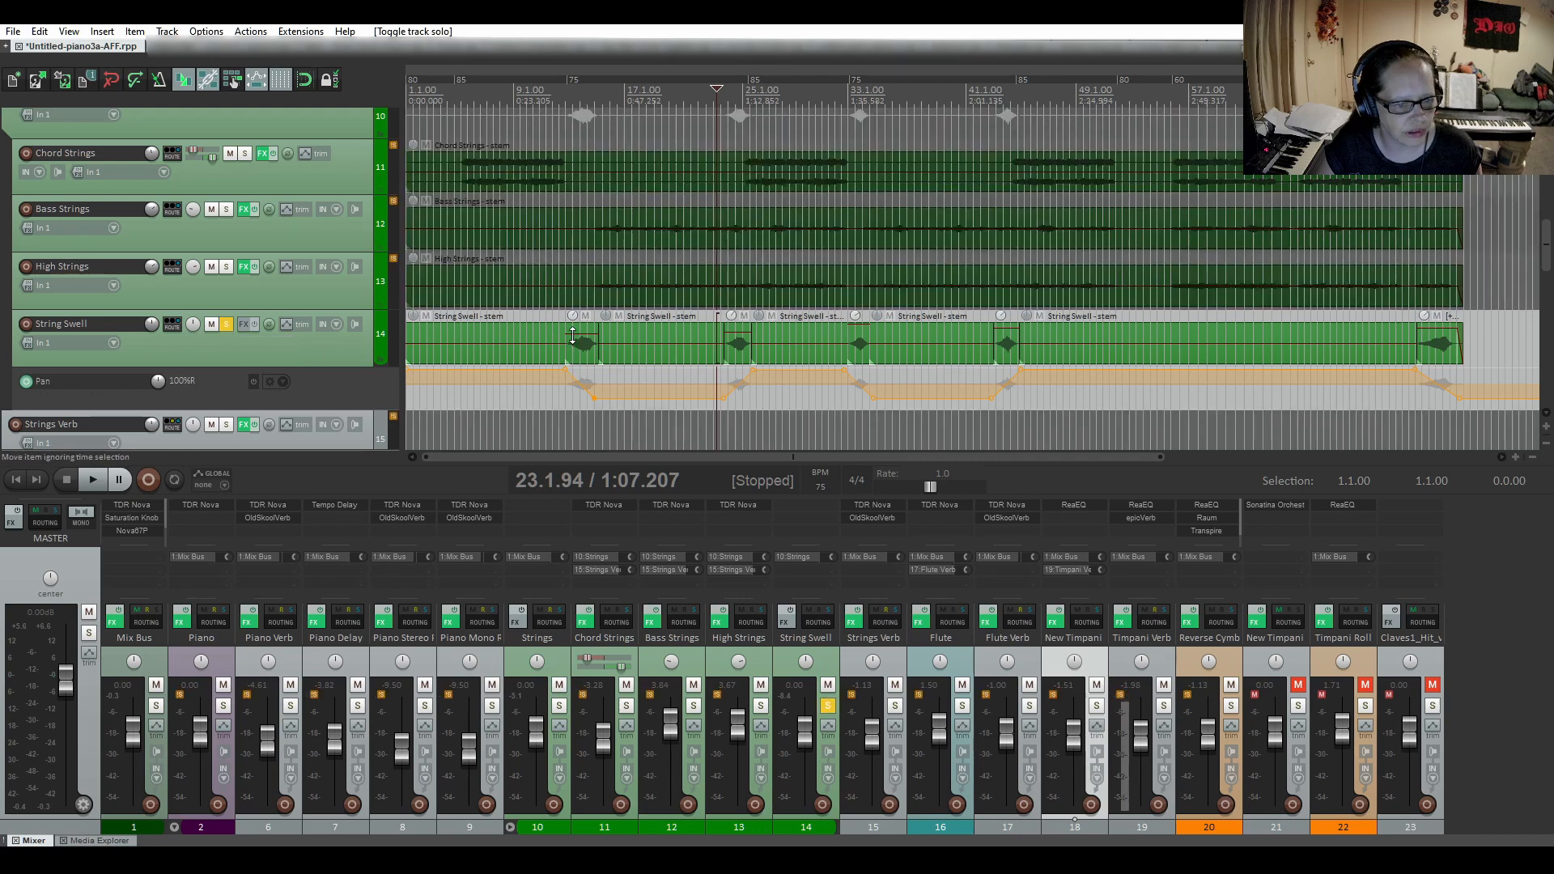
{"action": "left_click", "coordinate": [737, 346]}
{"action": "left_click", "coordinate": [857, 359]}
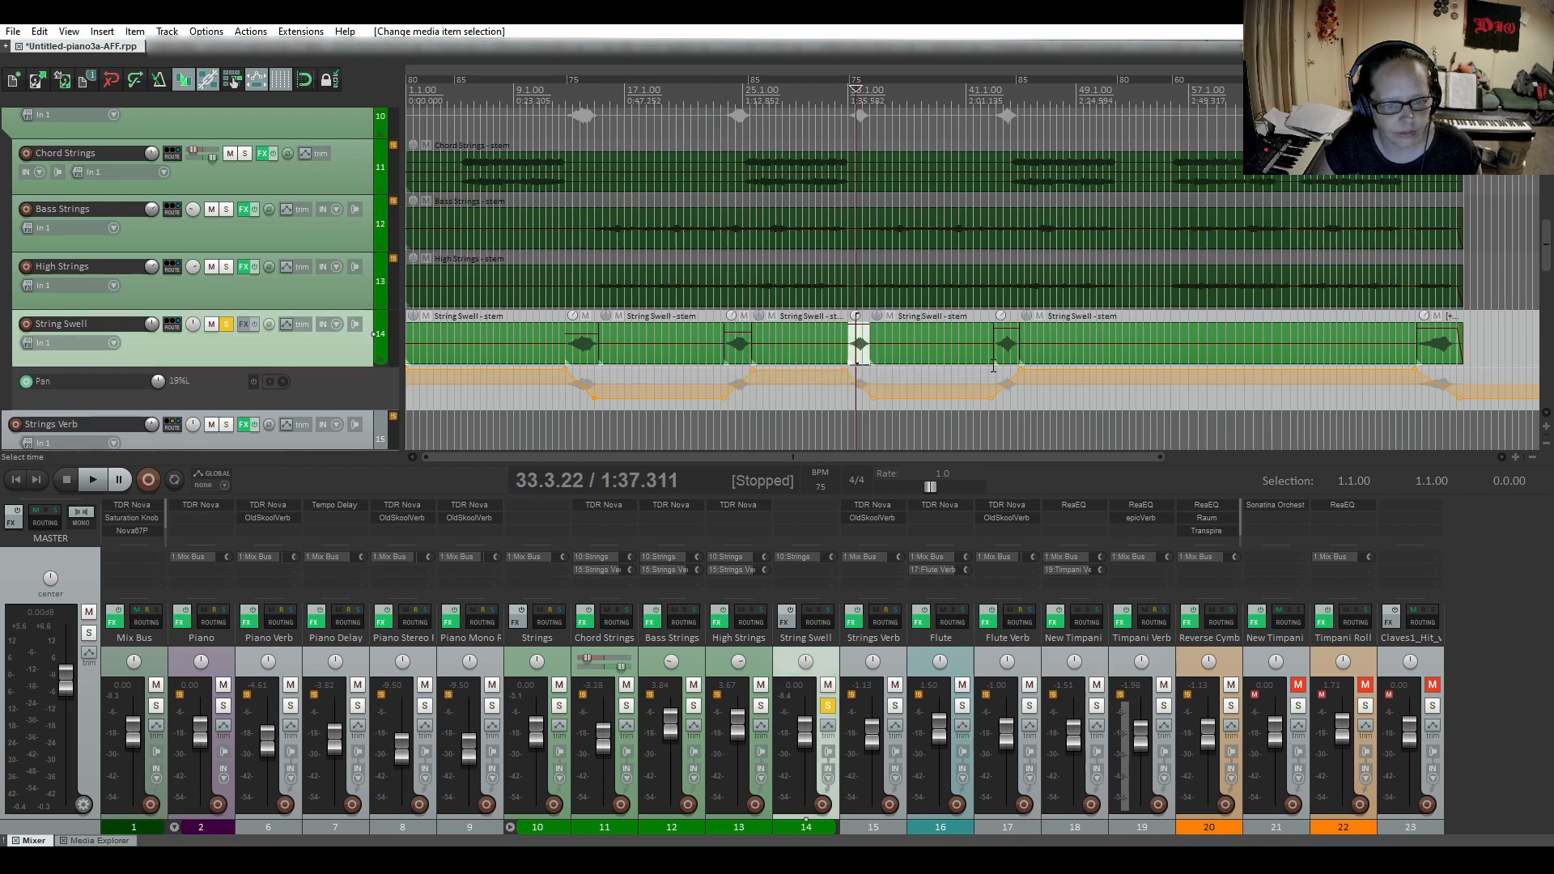
{"action": "left_click", "coordinate": [1005, 359]}
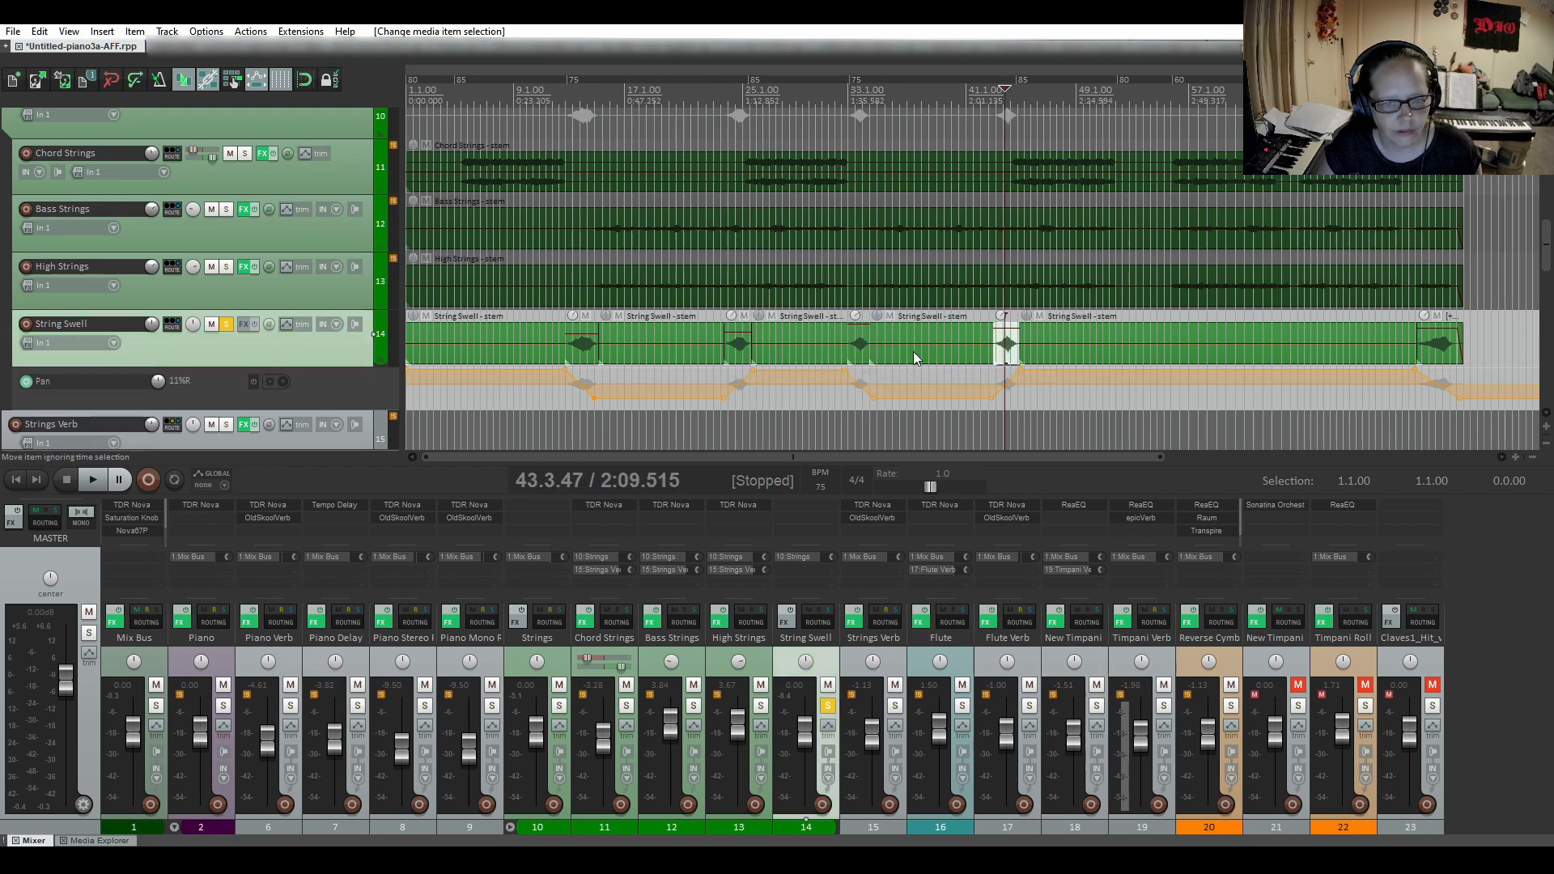
{"action": "left_click", "coordinate": [580, 356]}
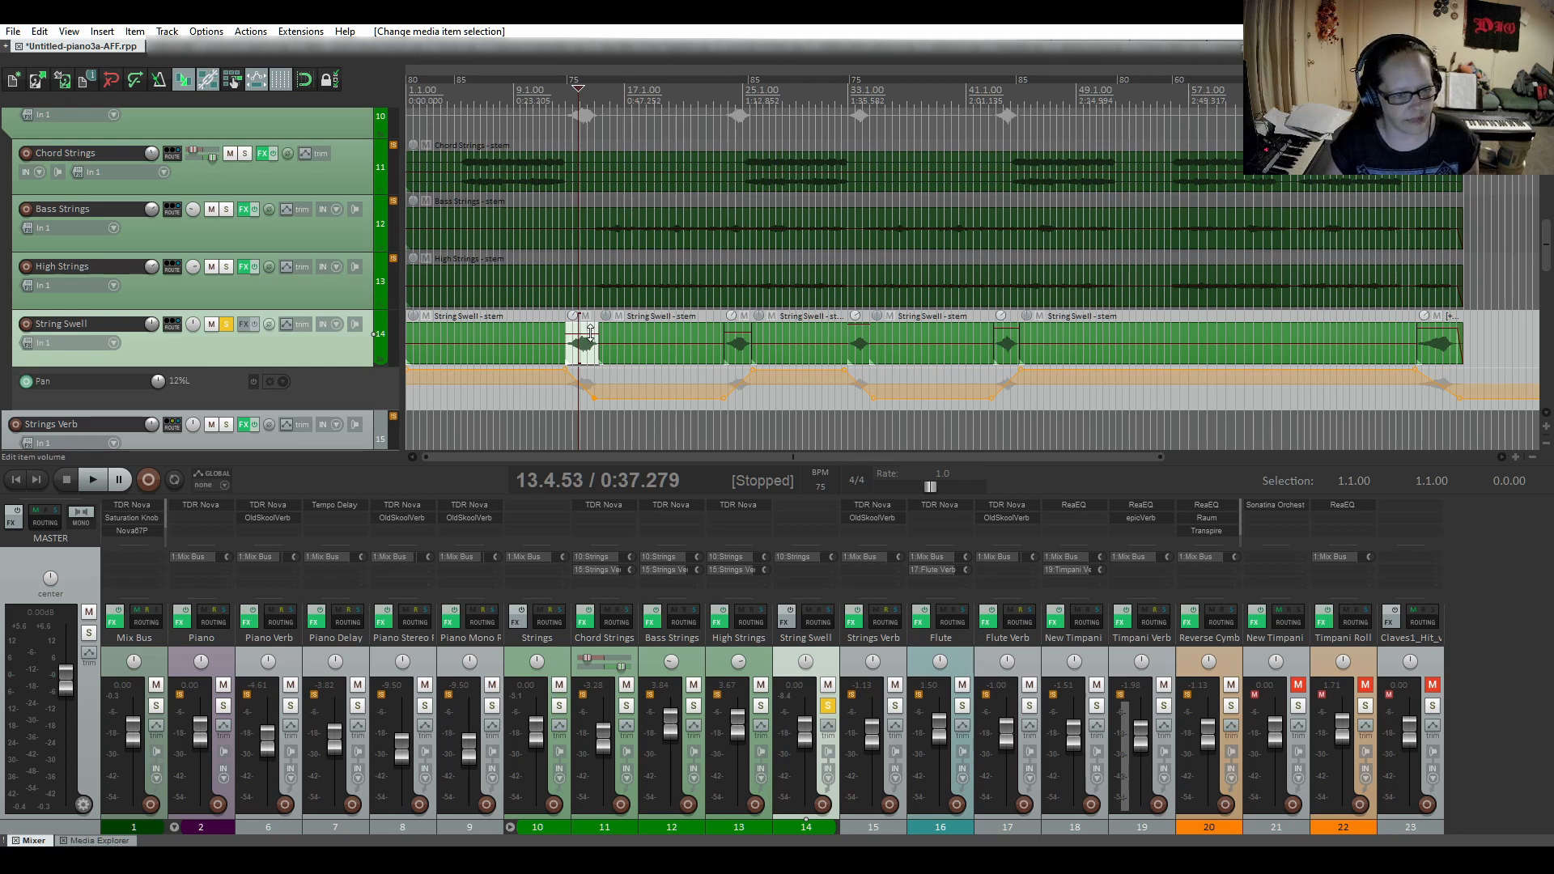
Check the item volume of each swell on the String Swell track, from the first through the last.
{"action": "mouse_move", "coordinate": [591, 332]}
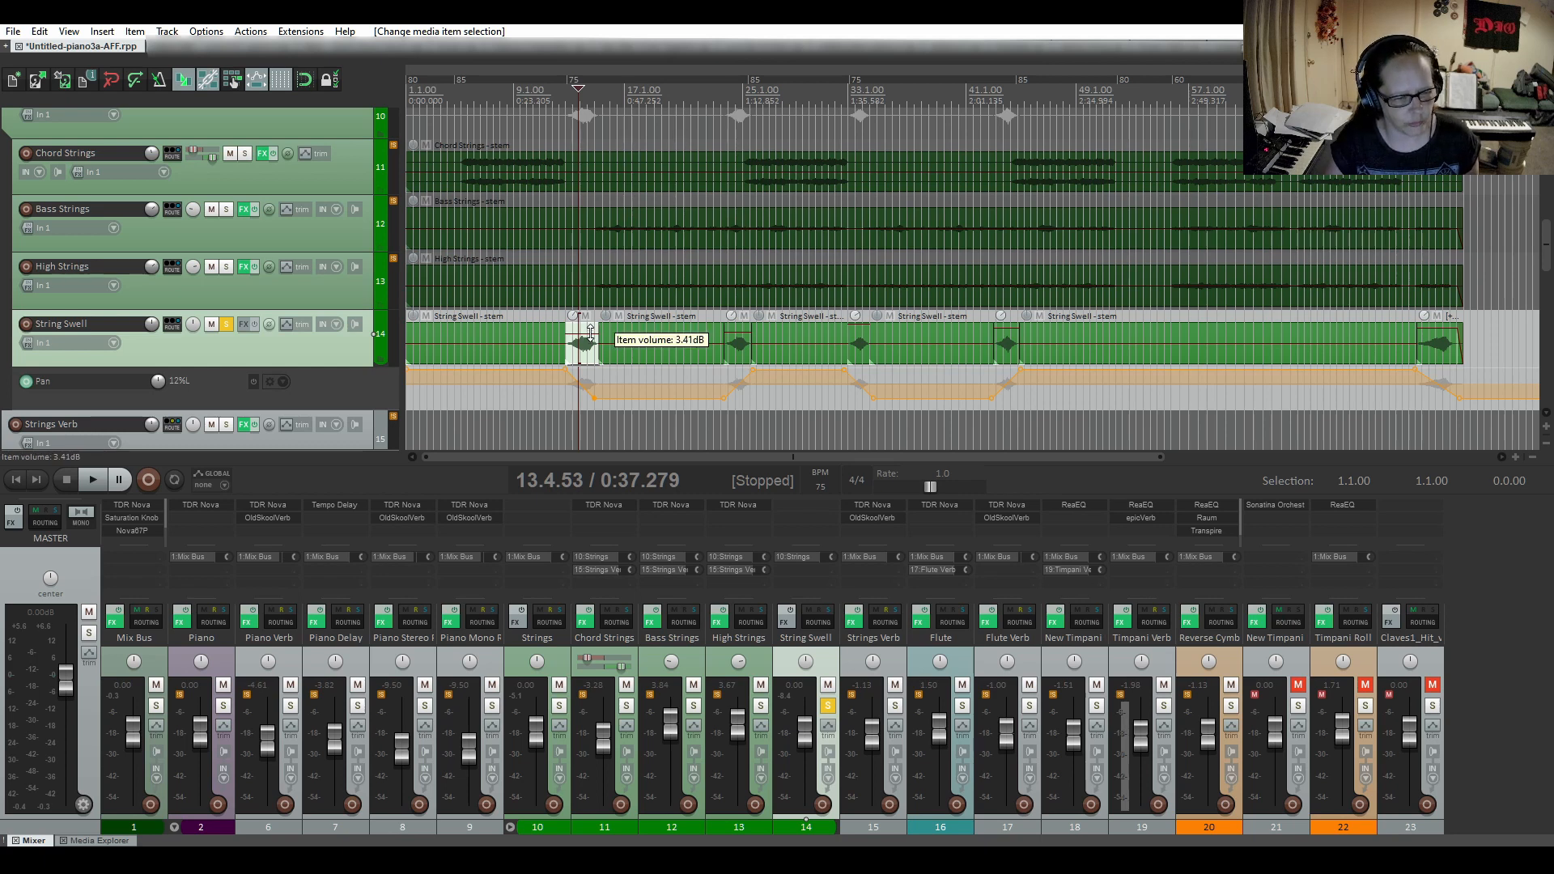
{"action": "left_click", "coordinate": [591, 333]}
{"action": "mouse_move", "coordinate": [731, 333]}
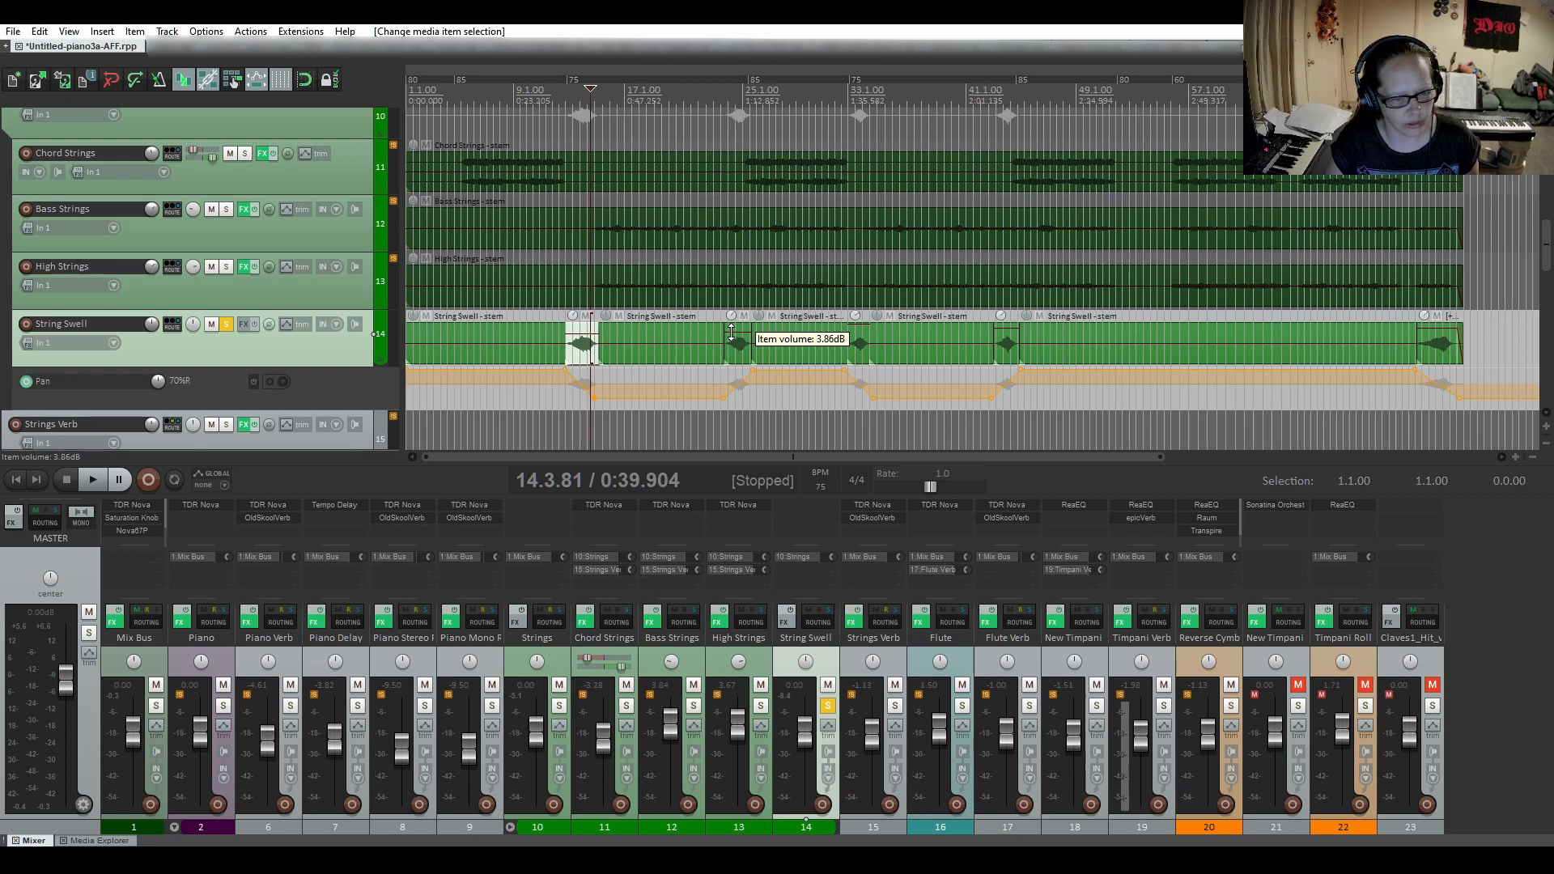
{"action": "left_click", "coordinate": [732, 333]}
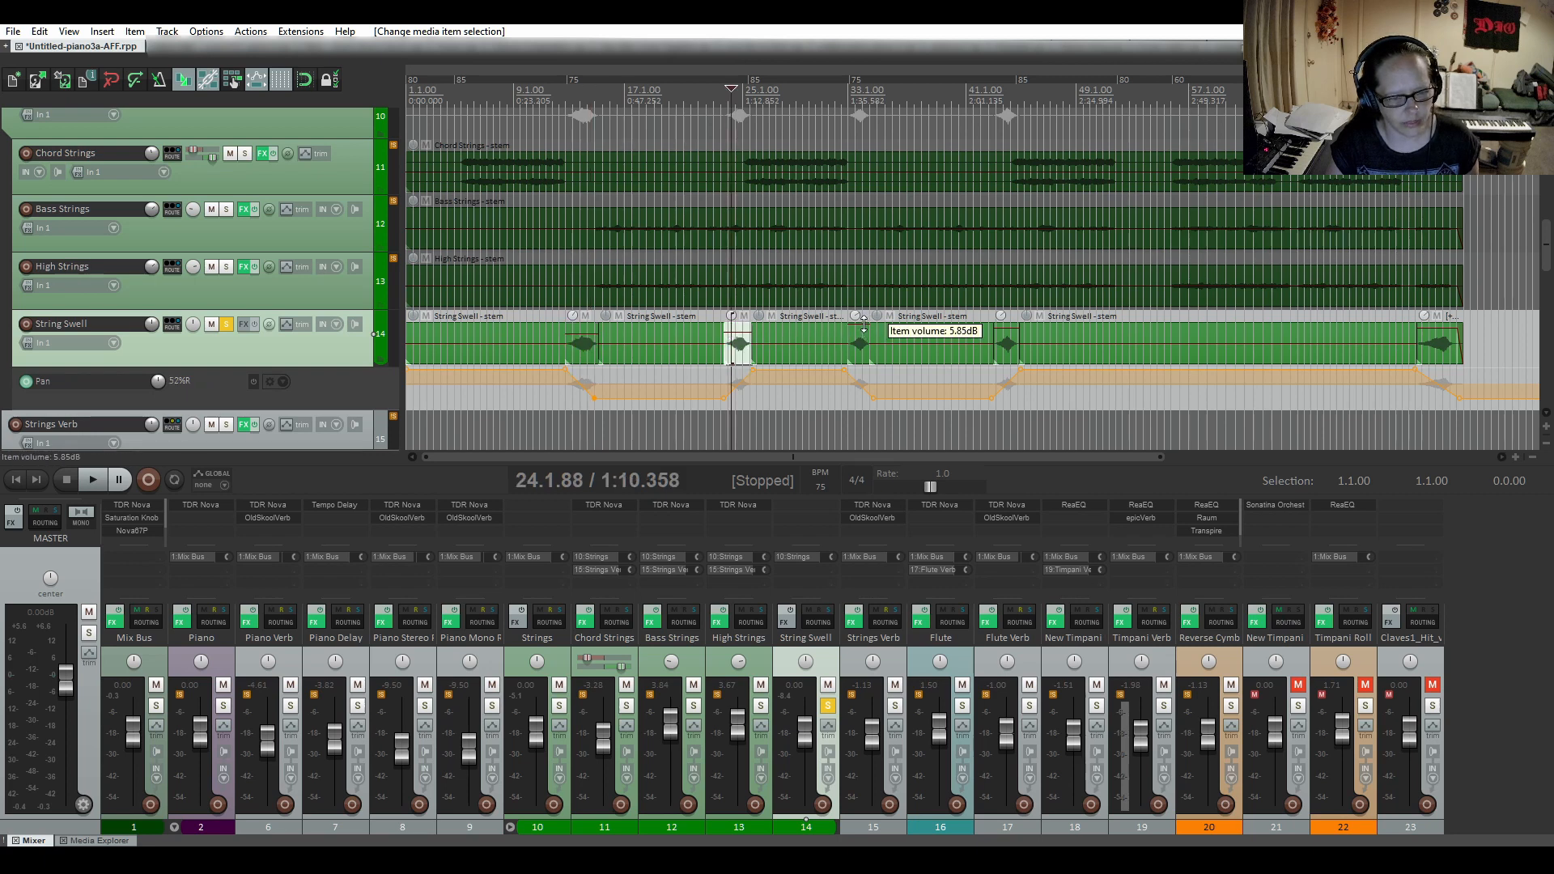
{"action": "left_click", "coordinate": [864, 324]}
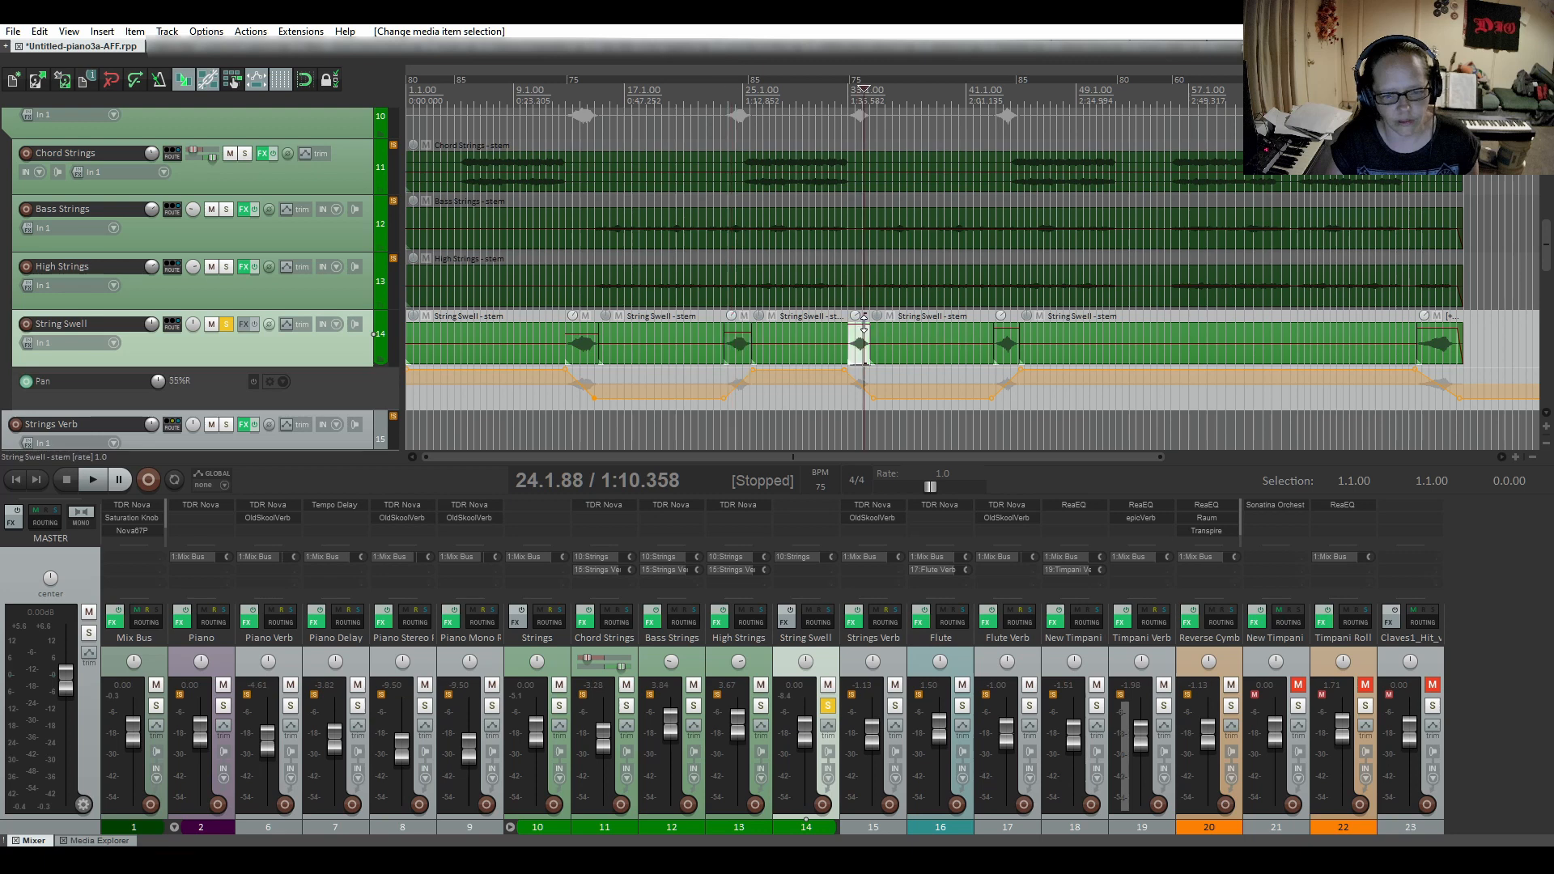
{"action": "left_click", "coordinate": [1003, 329]}
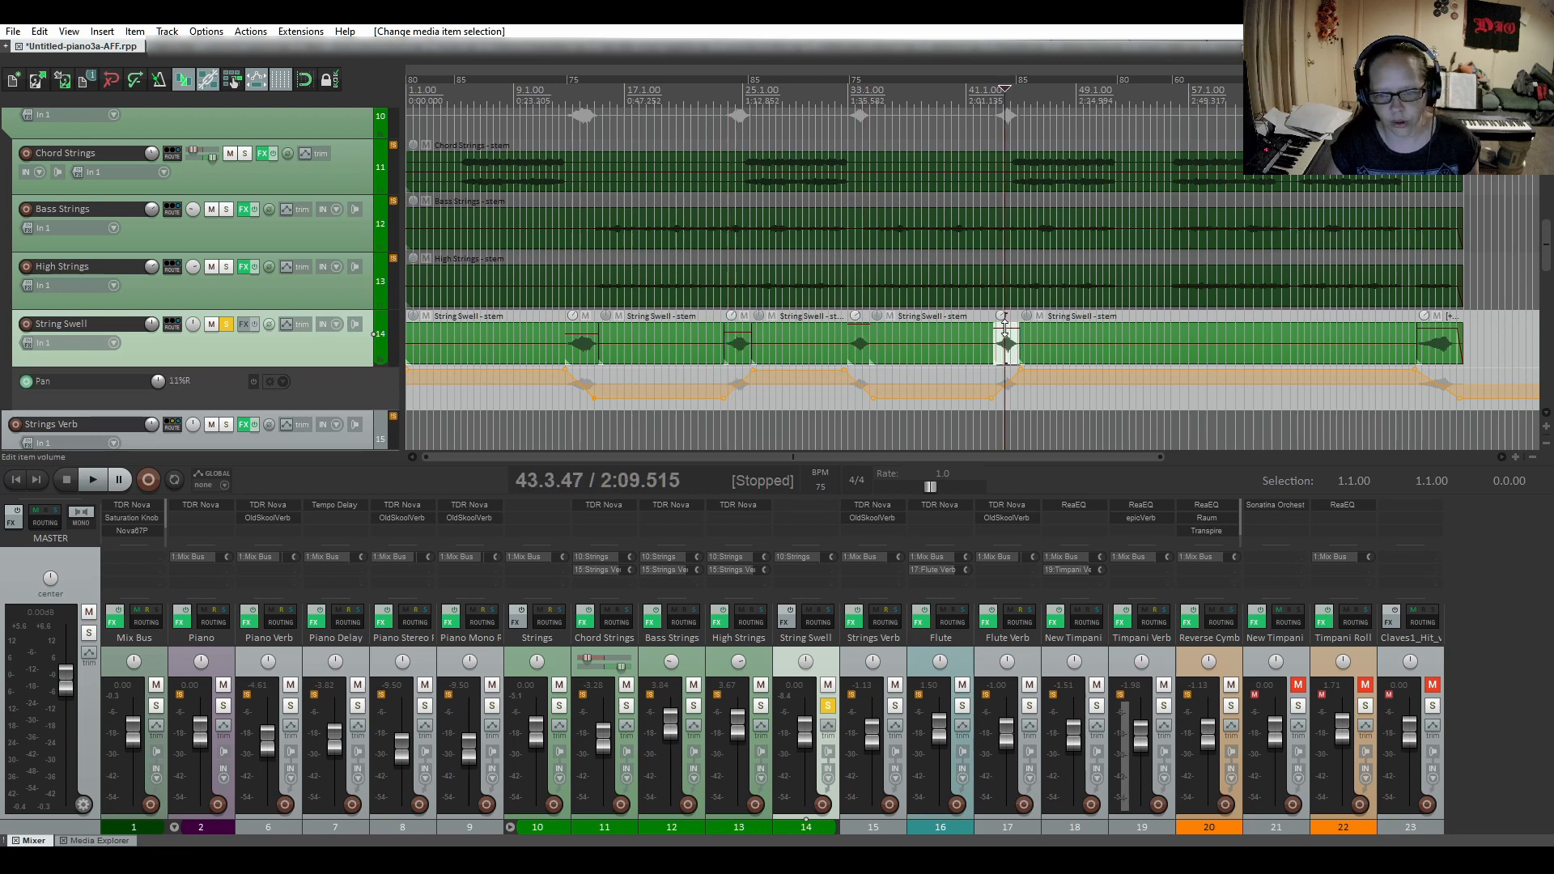
{"action": "left_click", "coordinate": [1432, 328]}
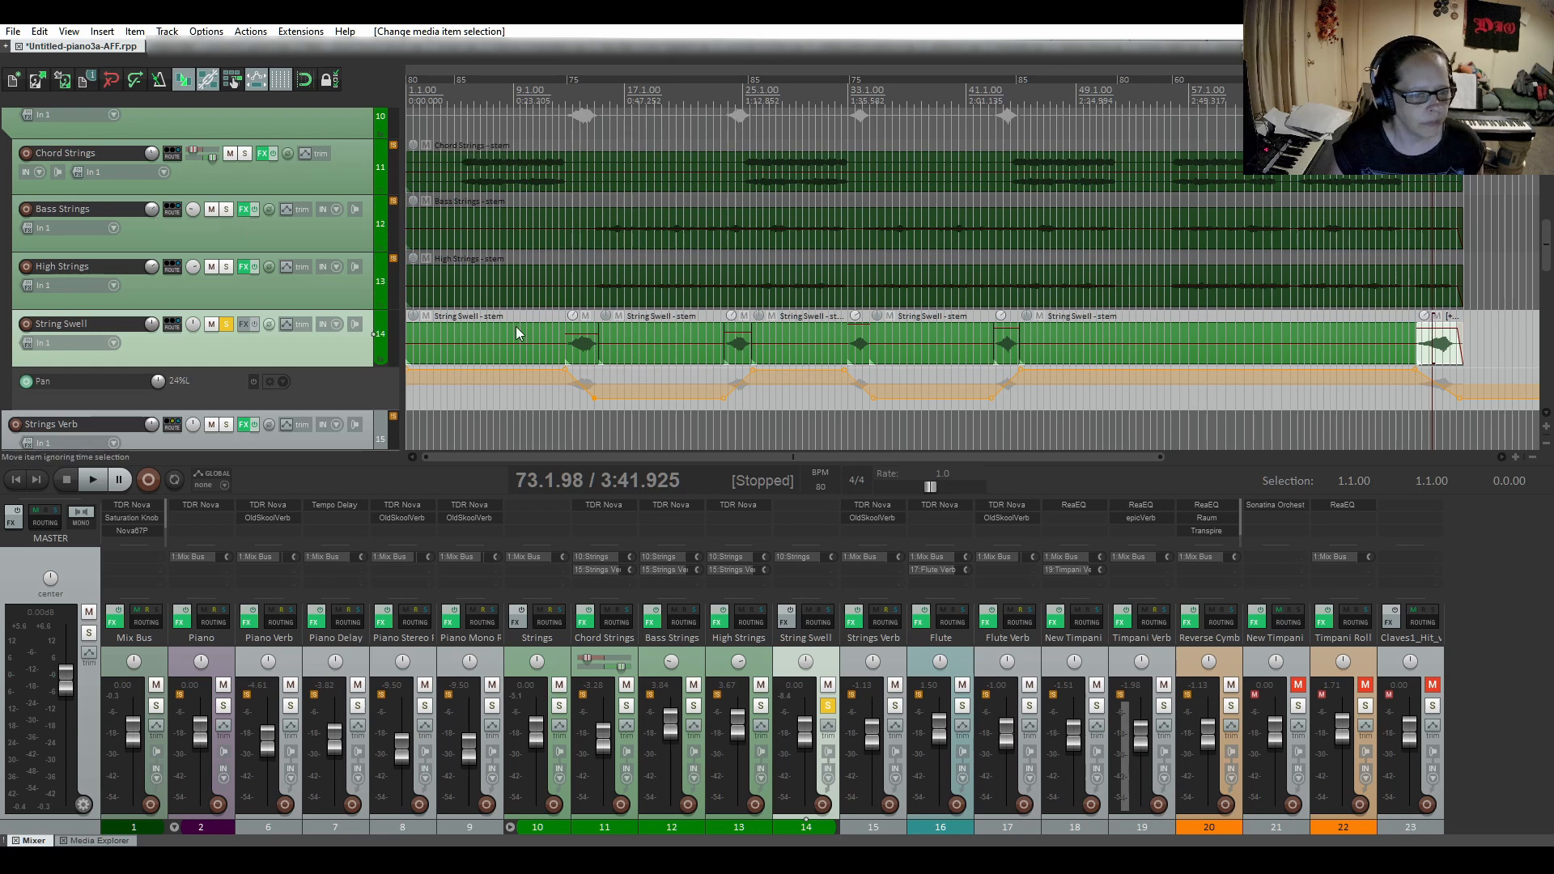
Audition the soloed String Swell track from about bar 12, just before the first swell, and unsolo it.
{"action": "left_click", "coordinate": [550, 333]}
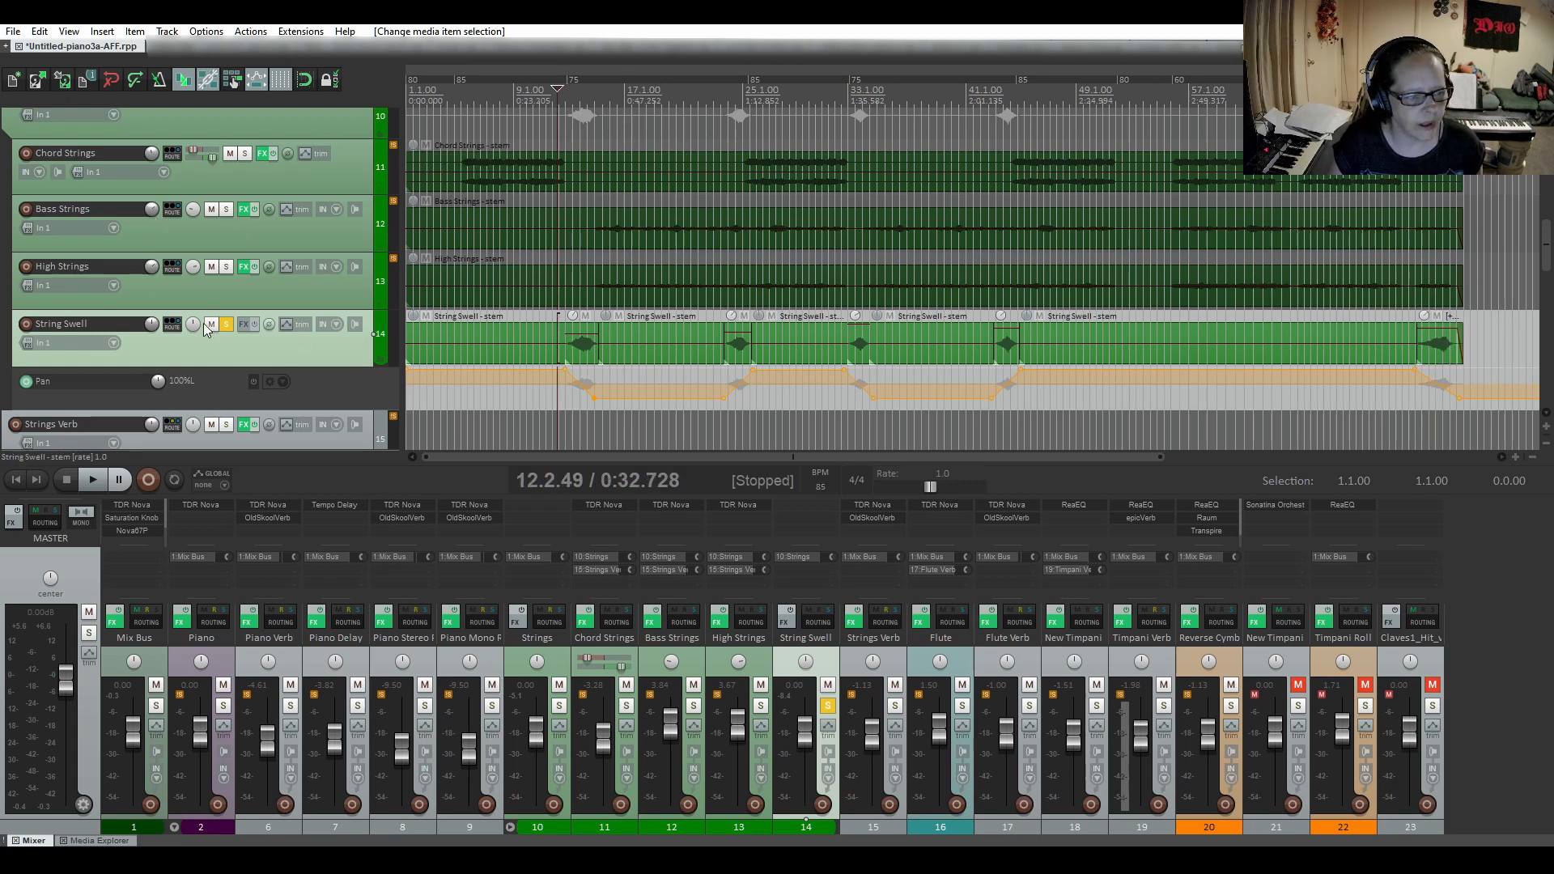
{"action": "left_click", "coordinate": [94, 482]}
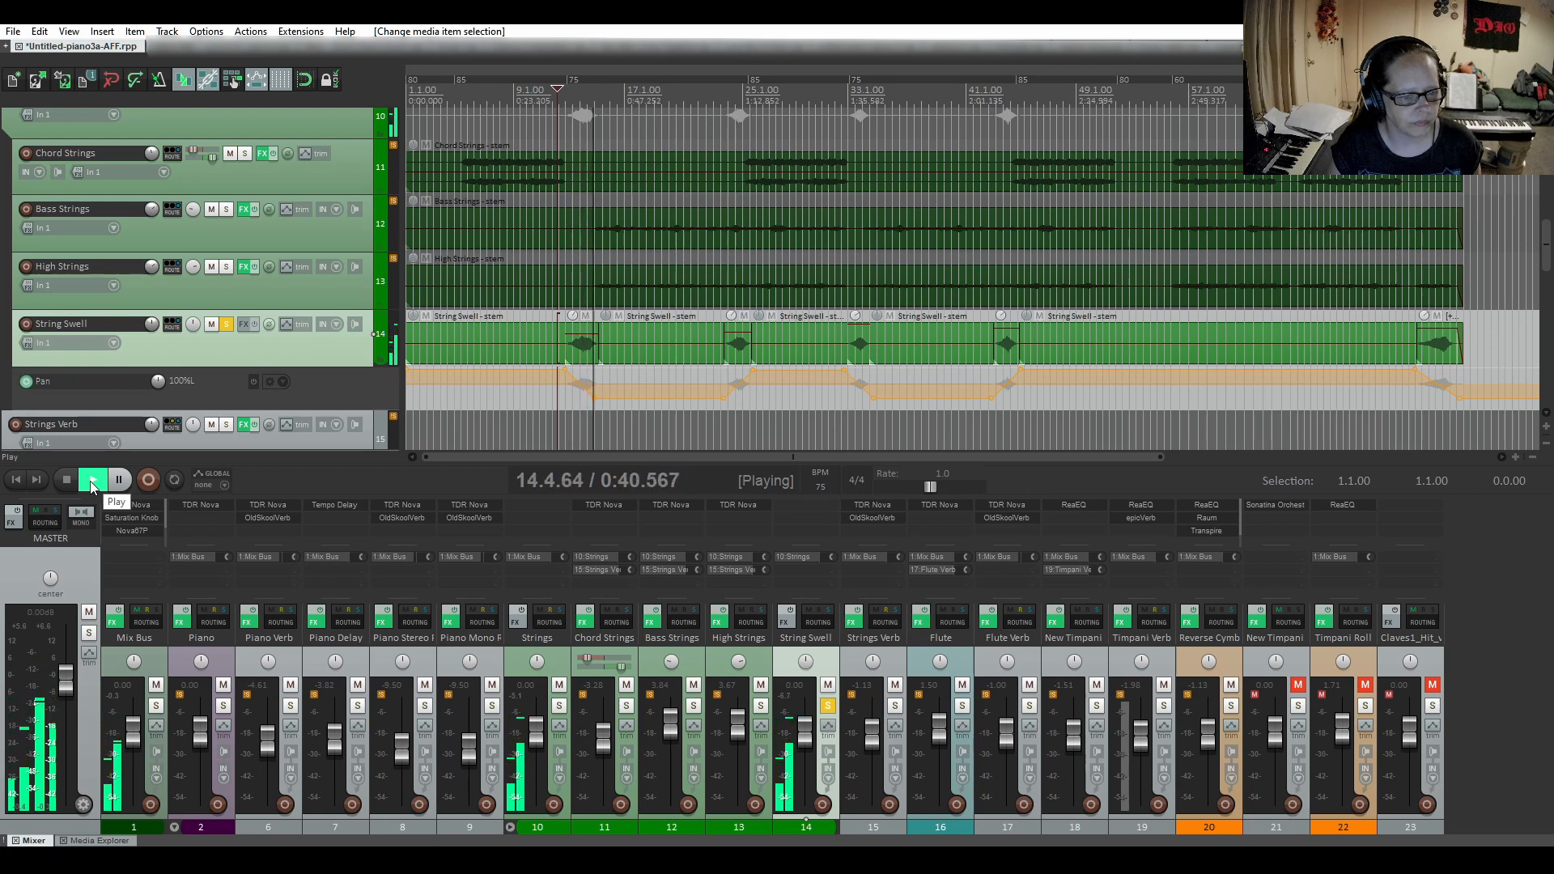
{"action": "left_click", "coordinate": [68, 479]}
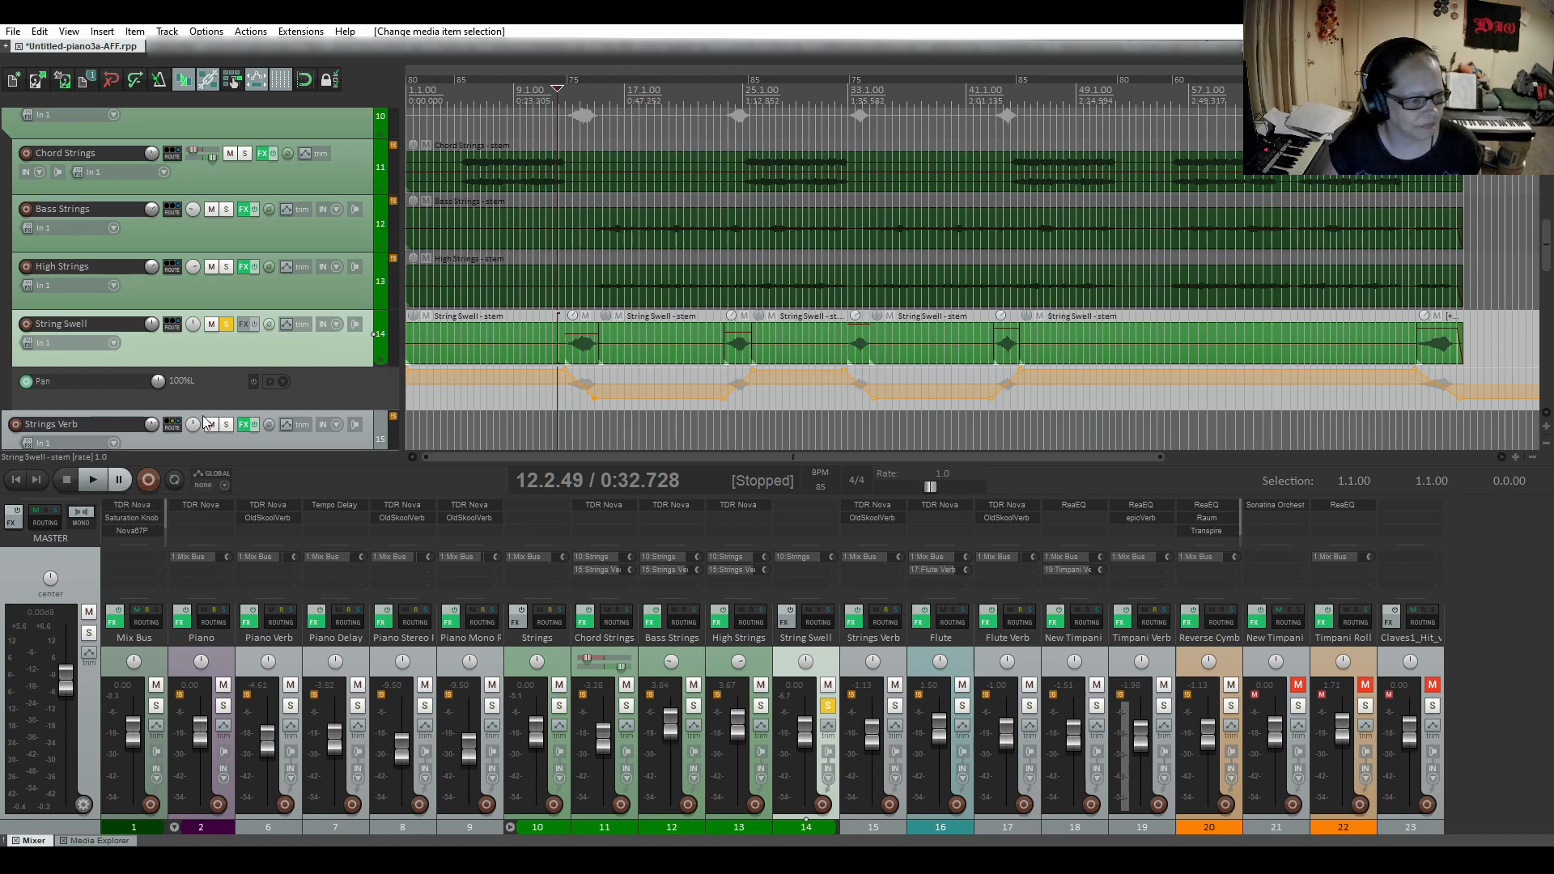
{"action": "left_click", "coordinate": [226, 324]}
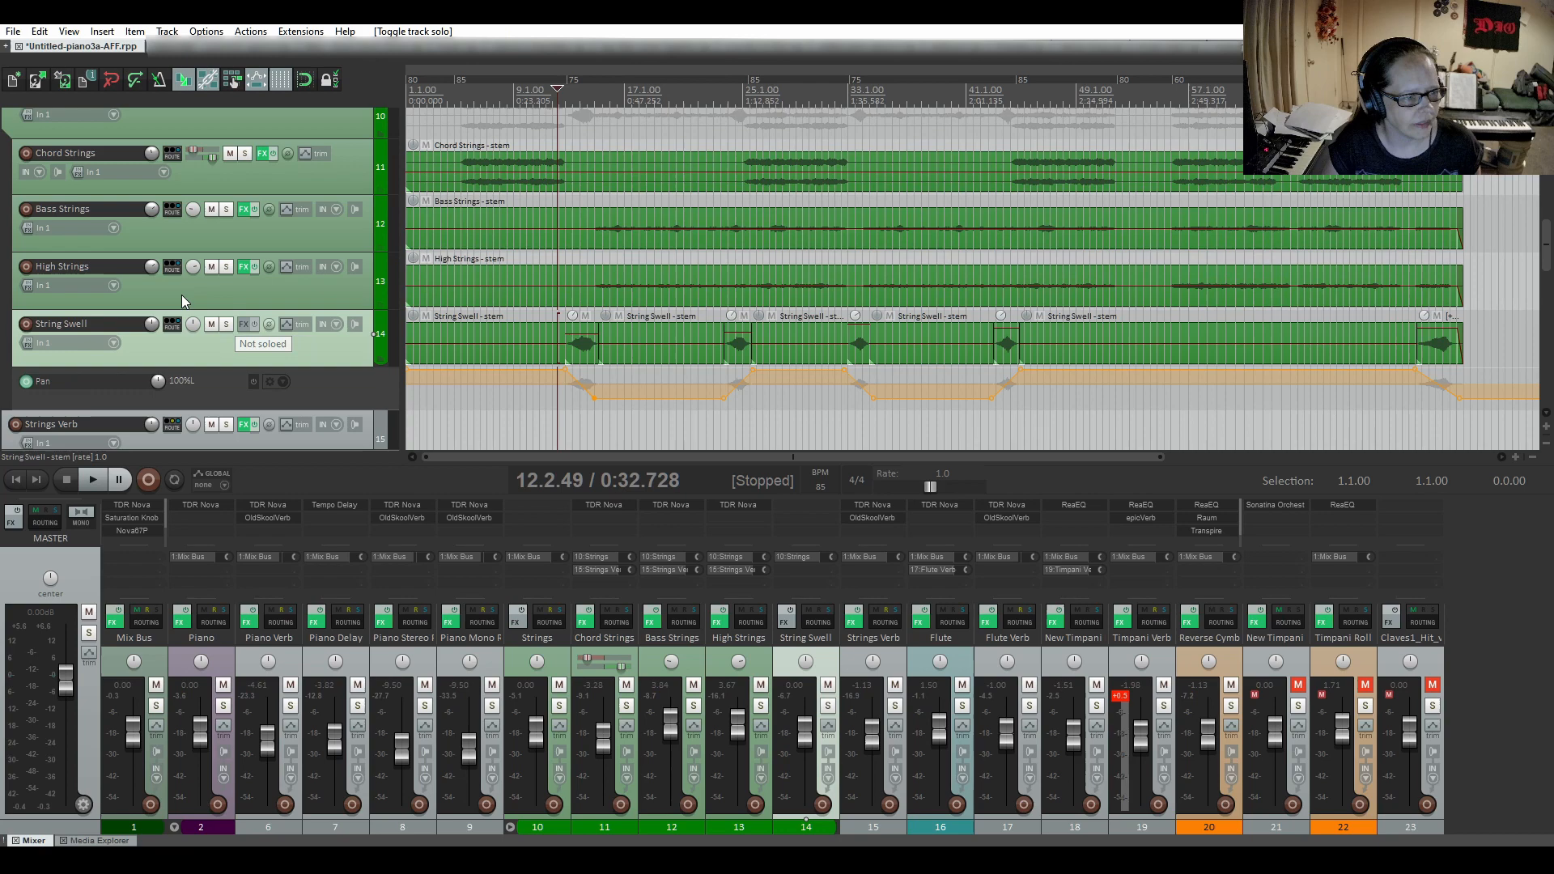
Inspect TDR Nova bands I to IV on the High Strings track and close its effects chain.
{"action": "left_click", "coordinate": [242, 268]}
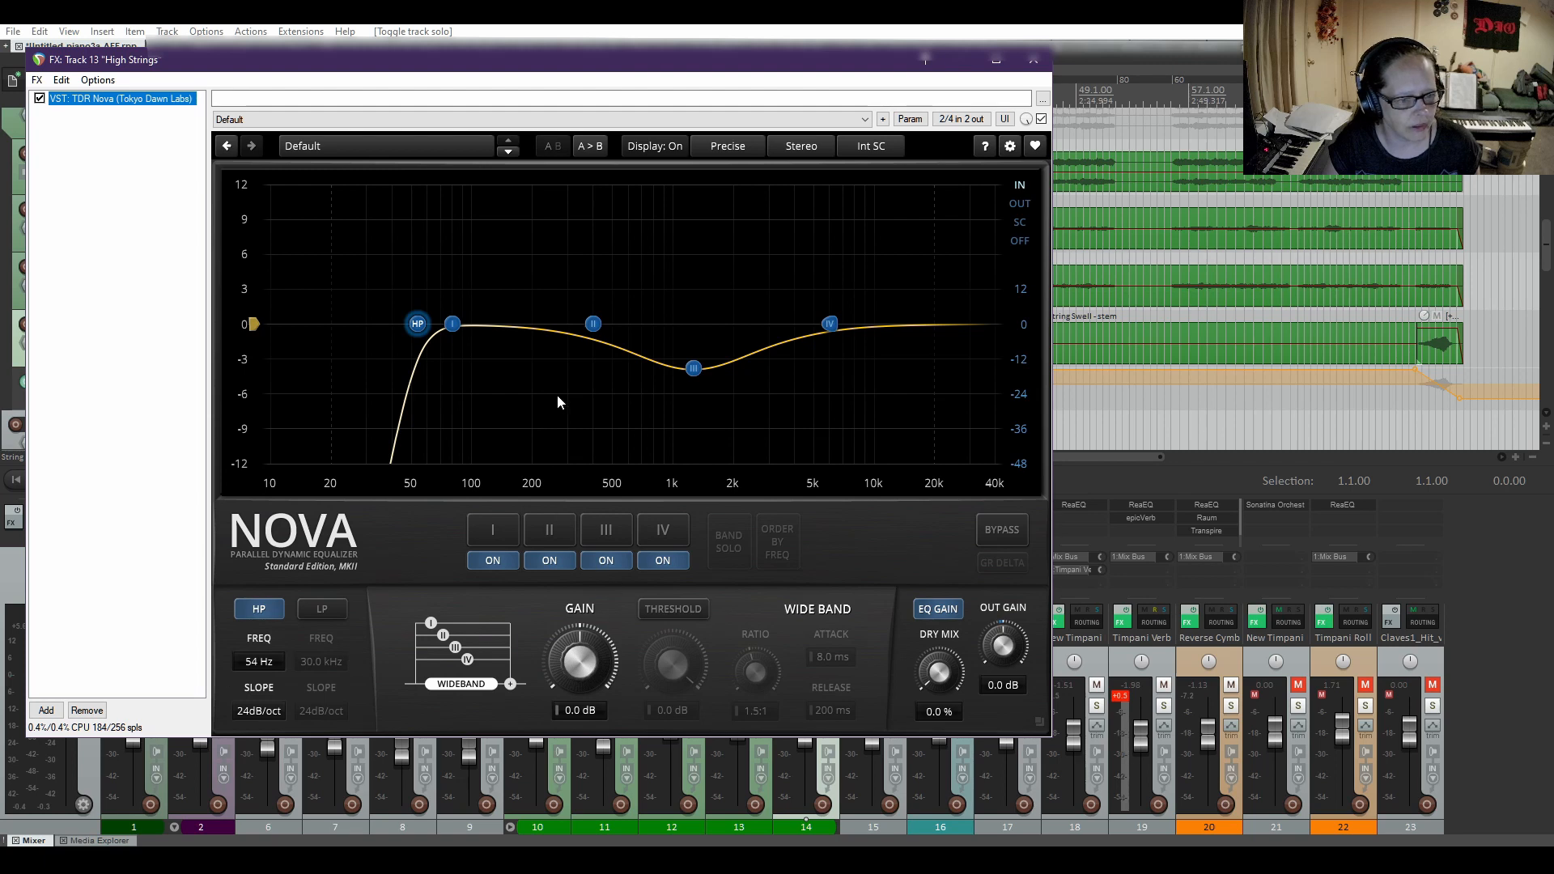
{"action": "left_click", "coordinate": [502, 530]}
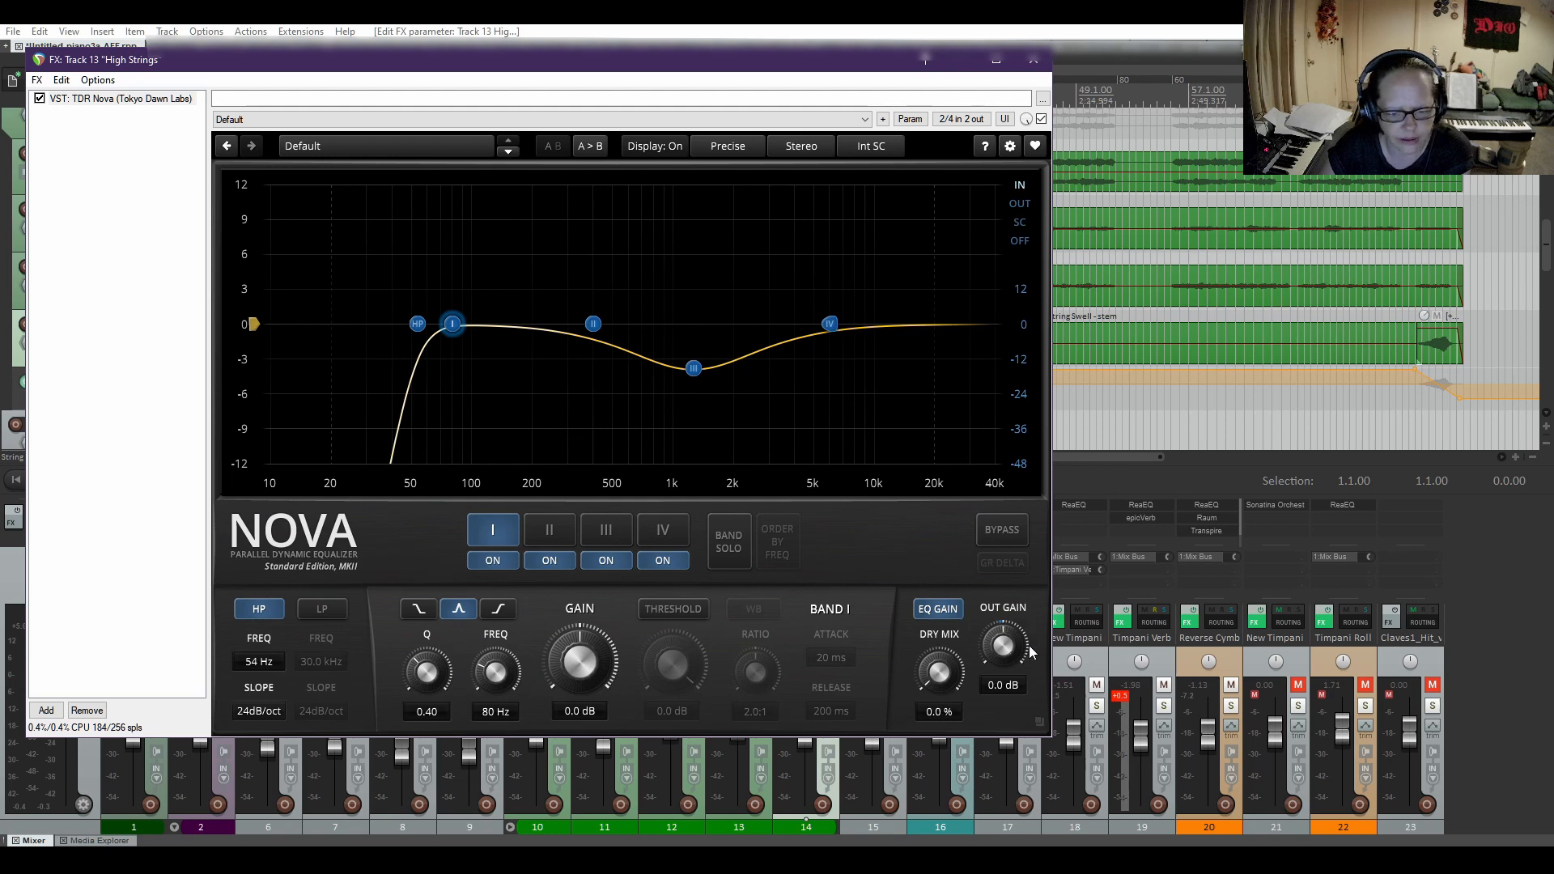
{"action": "left_click", "coordinate": [551, 535]}
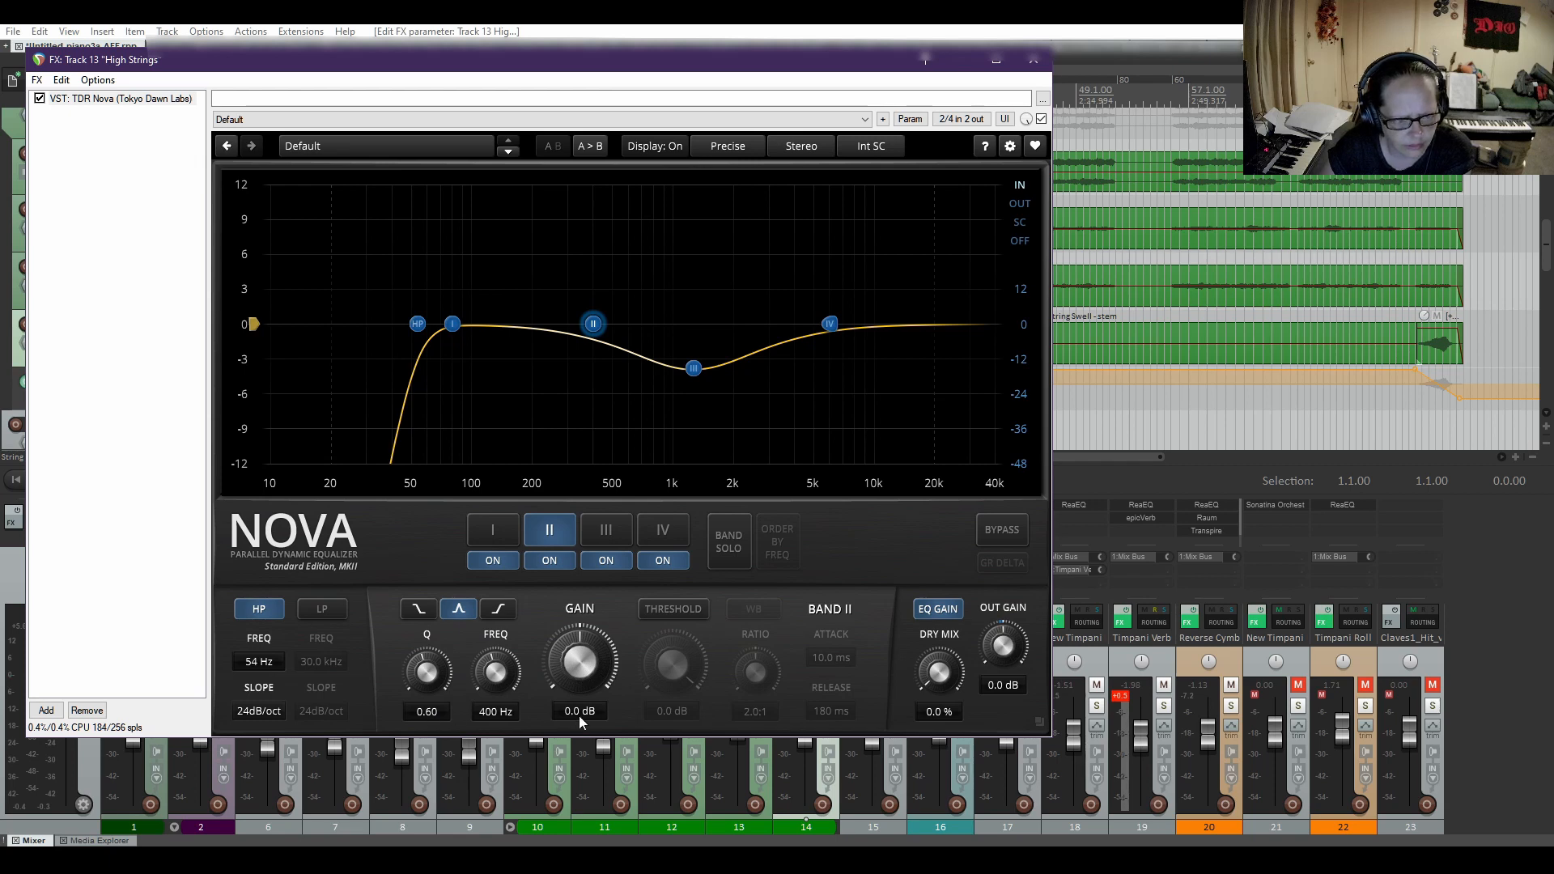
{"action": "left_click", "coordinate": [609, 531]}
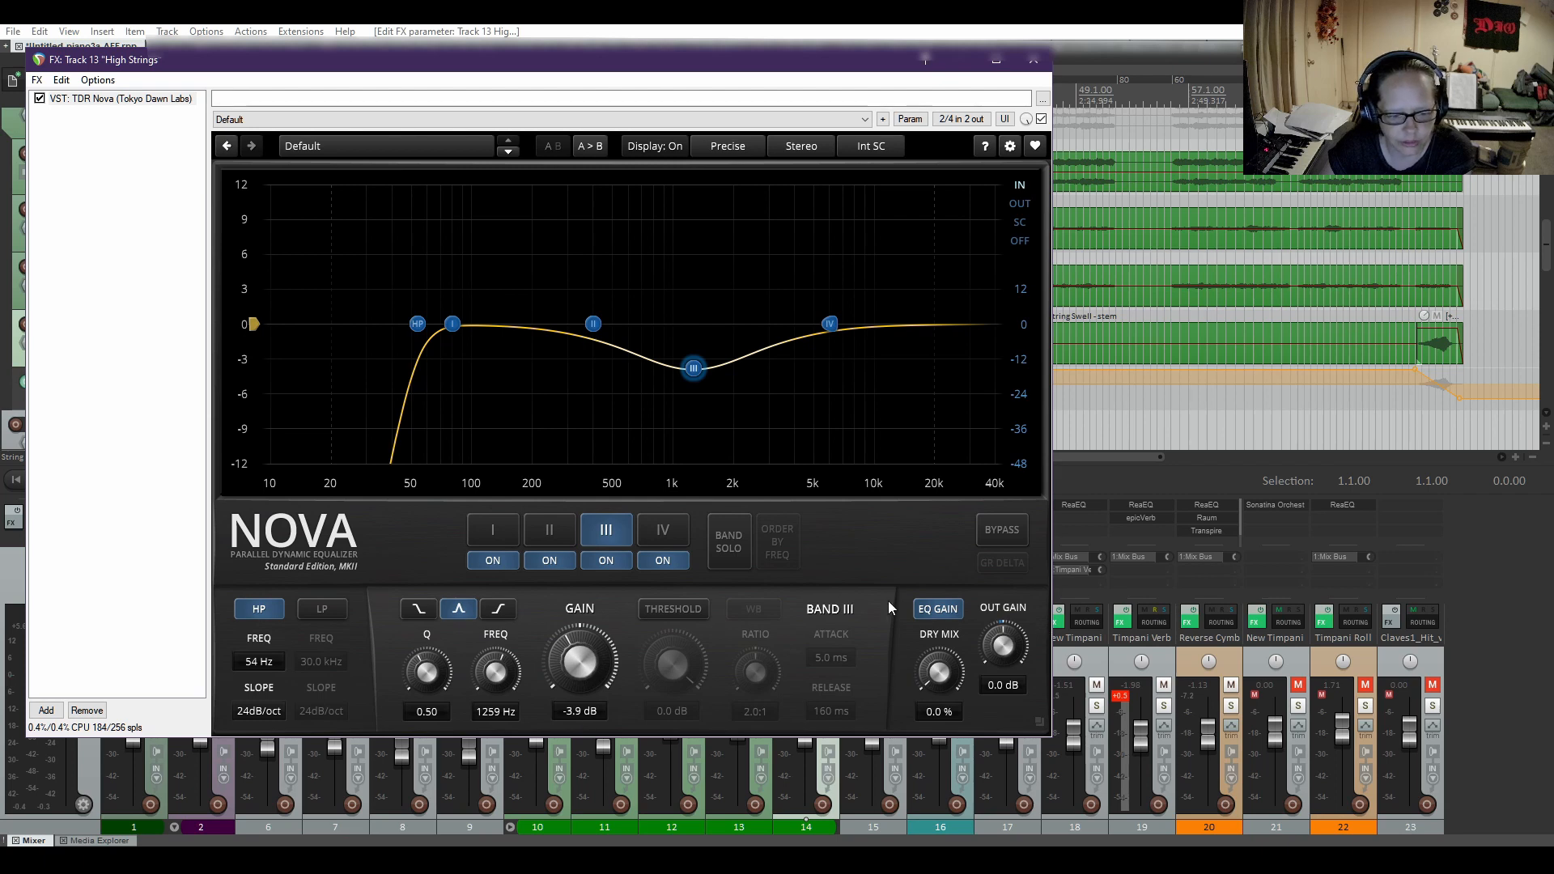
{"action": "left_click", "coordinate": [659, 536]}
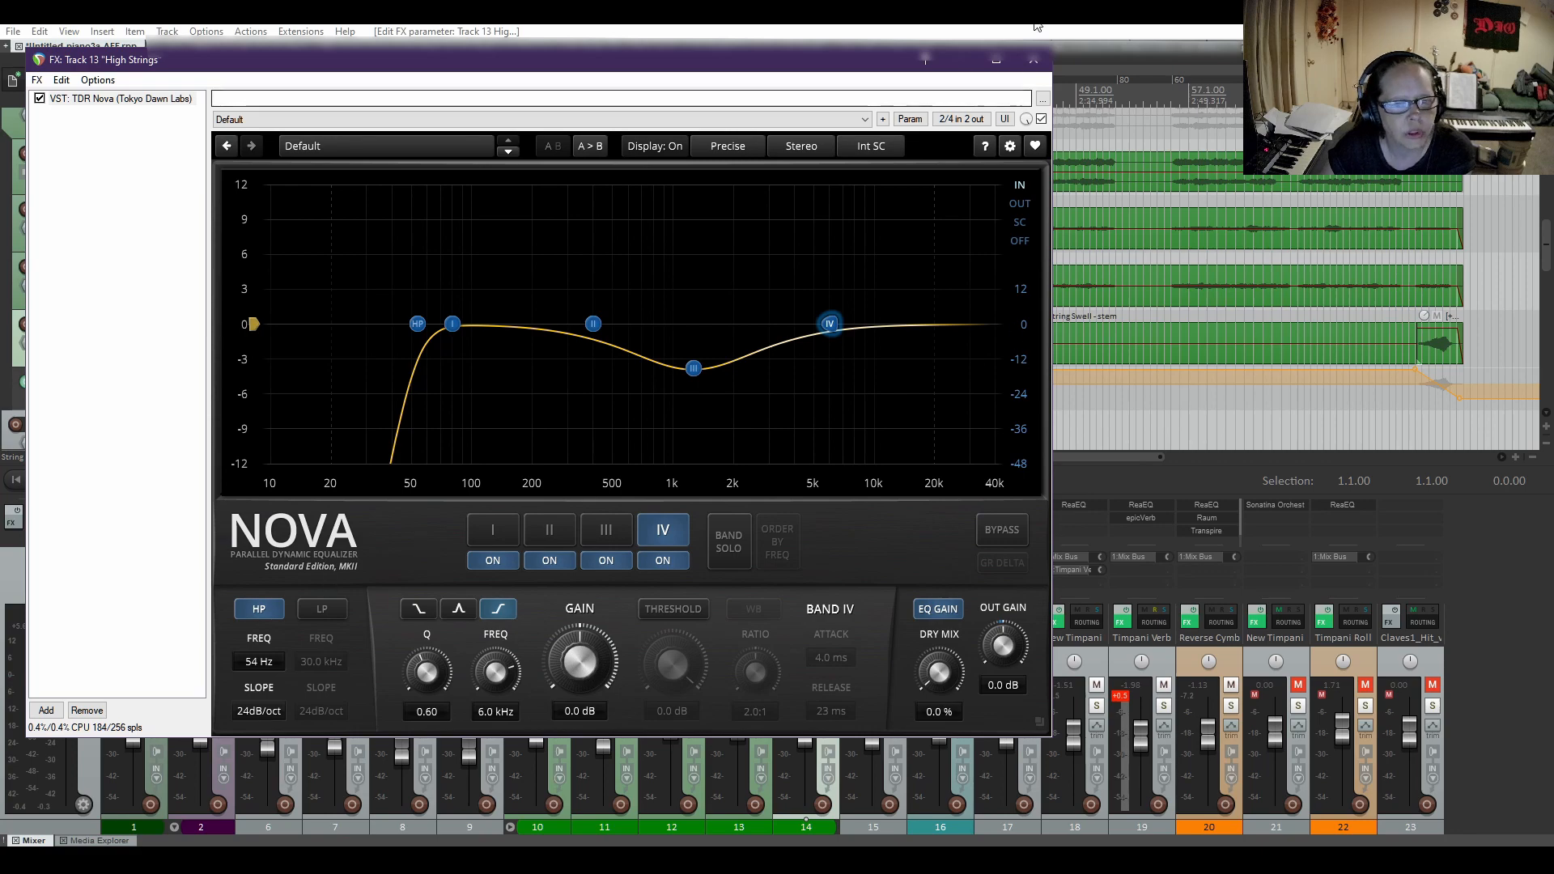
{"action": "left_click", "coordinate": [1034, 59]}
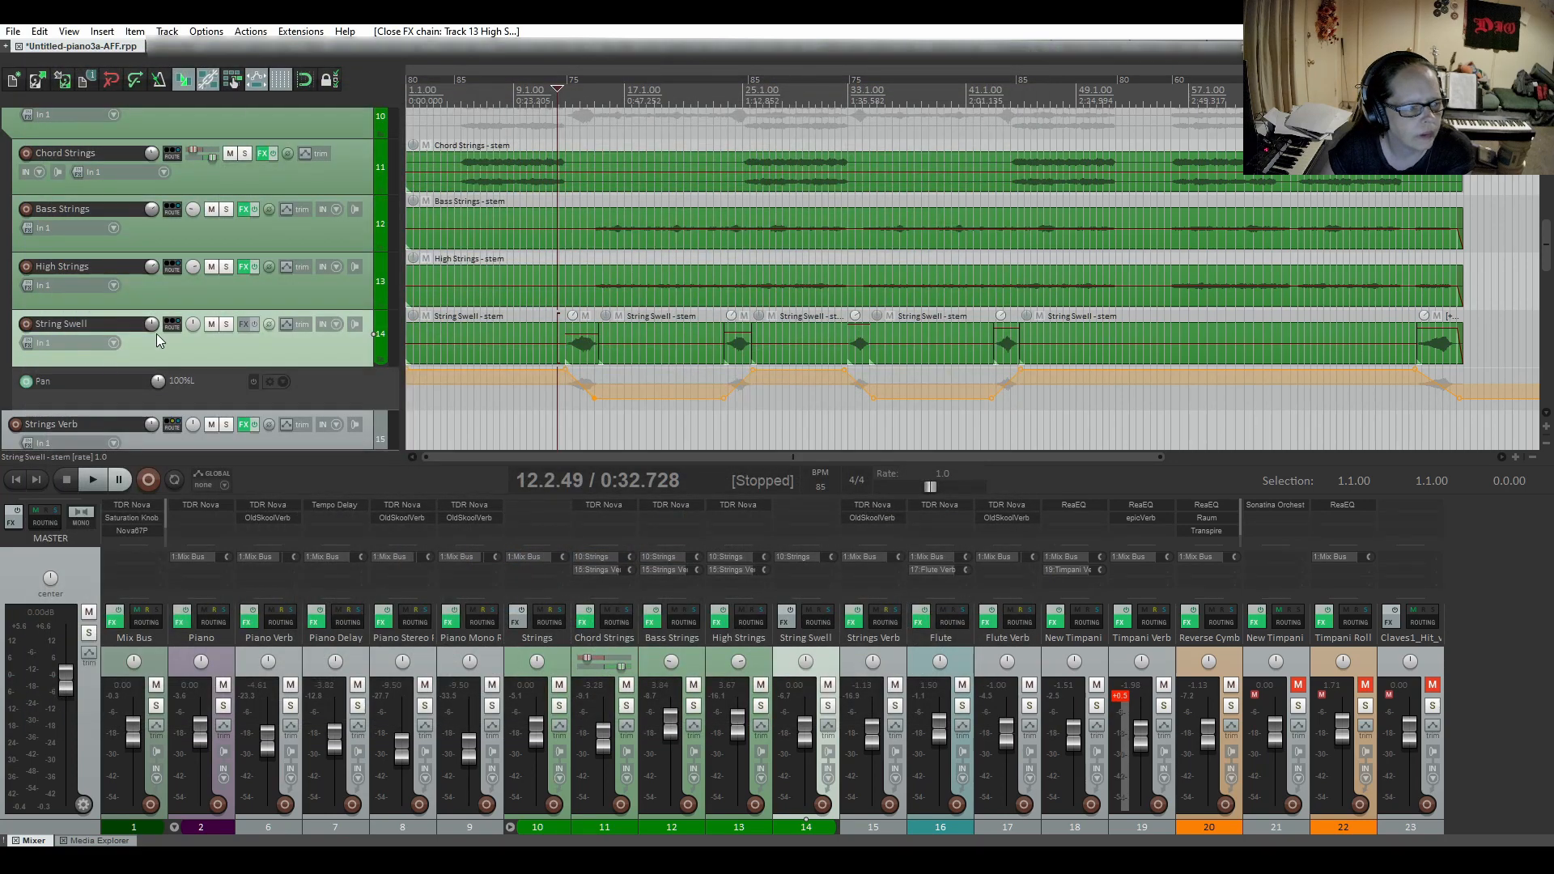
Inspect TDR Nova bands I, II and III on the Bass Strings track and close its effects chain.
{"action": "left_click", "coordinate": [244, 210]}
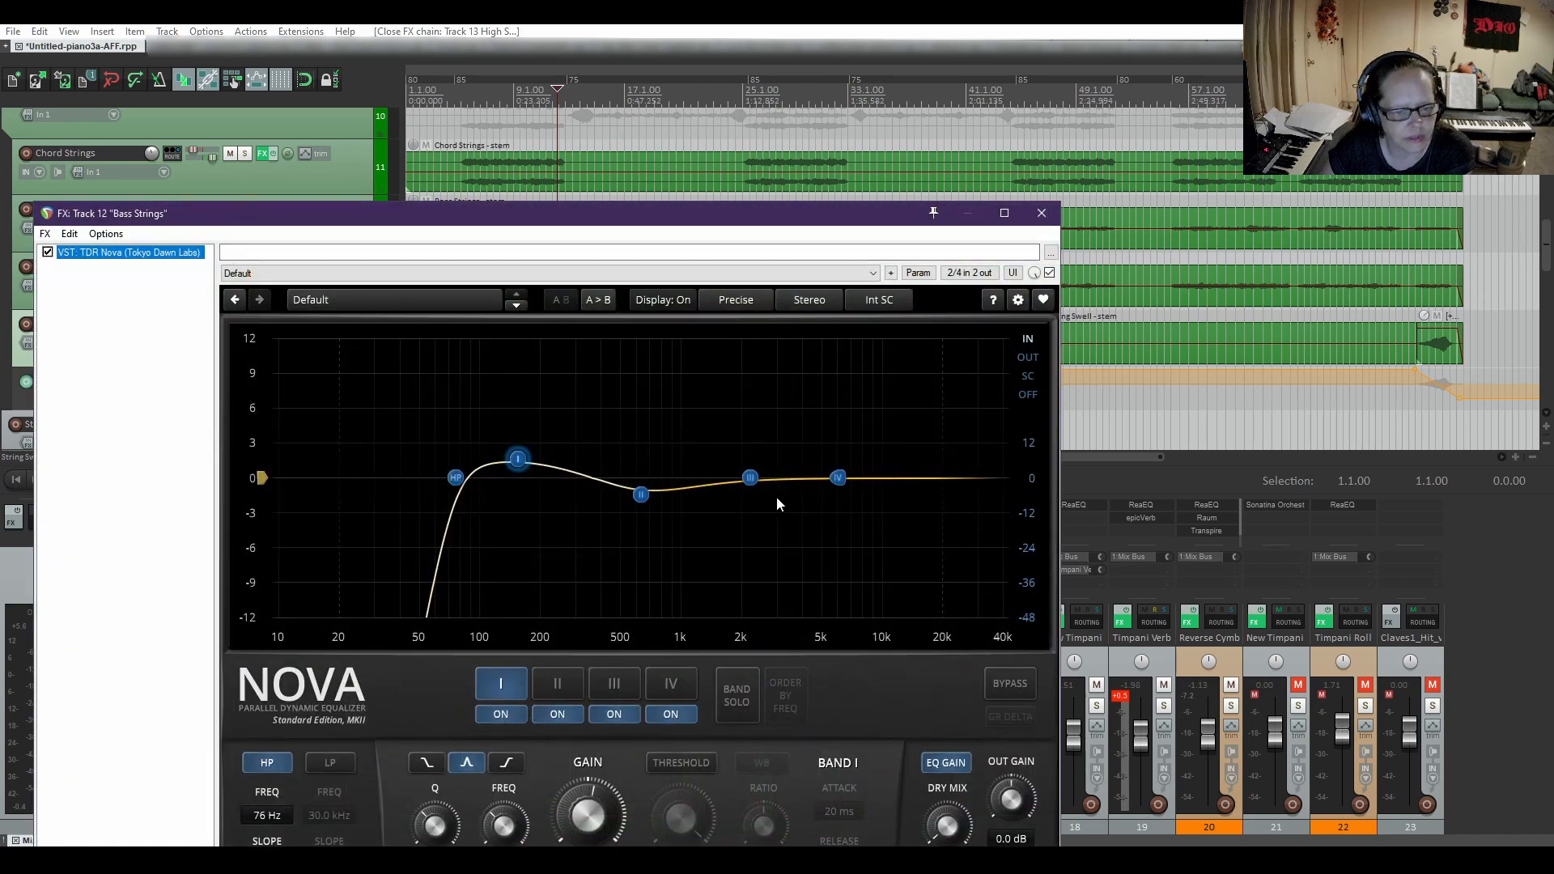
{"action": "left_click", "coordinate": [640, 495]}
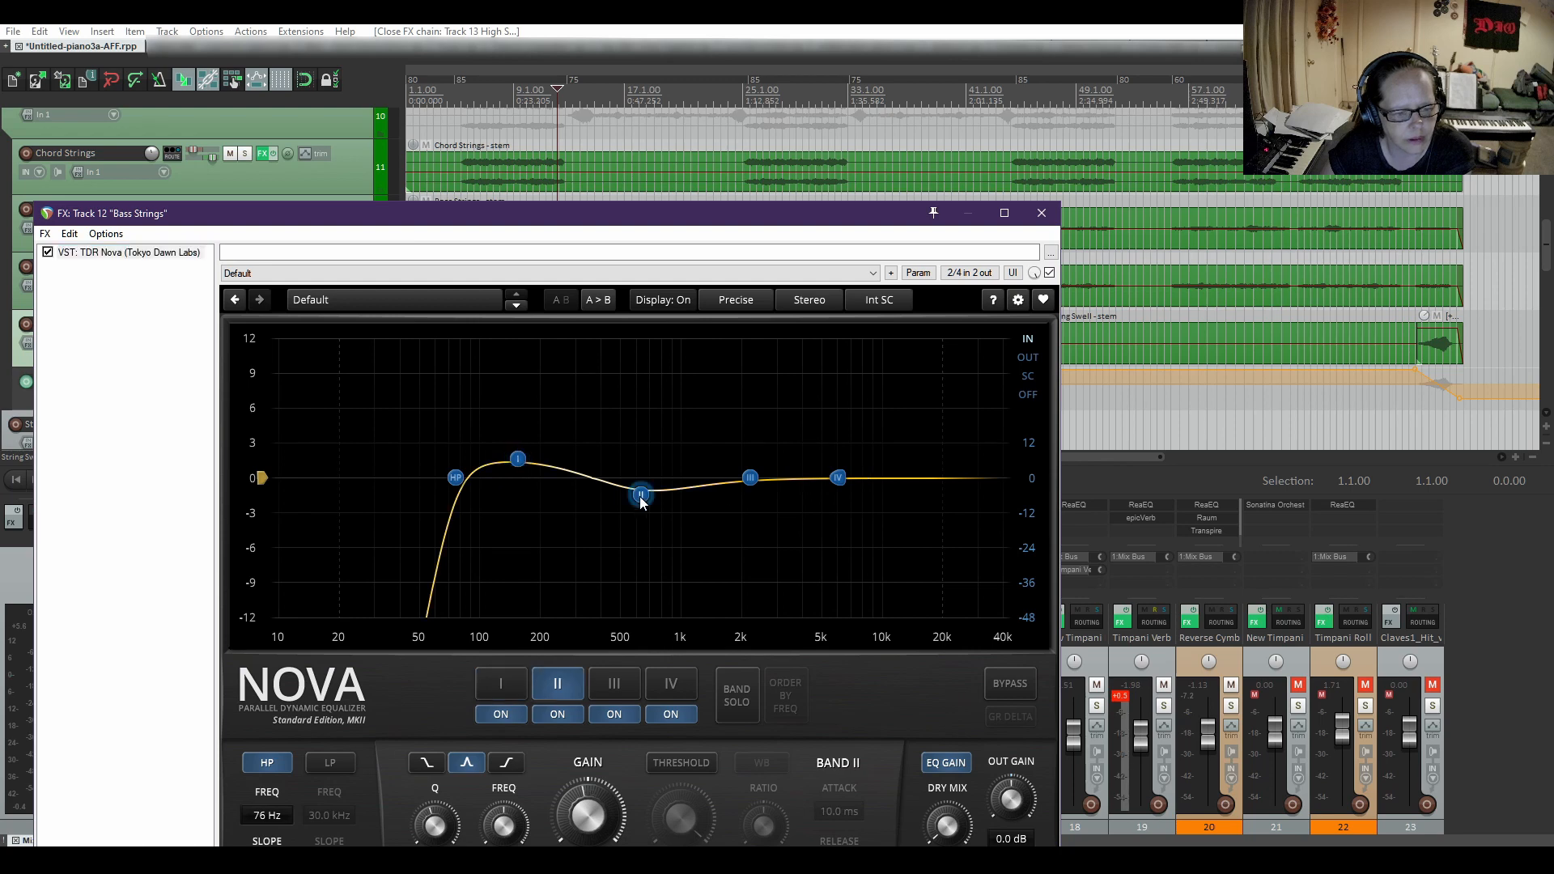
{"action": "left_click_drag", "start_coordinate": [756, 217], "coordinate": [901, 128]}
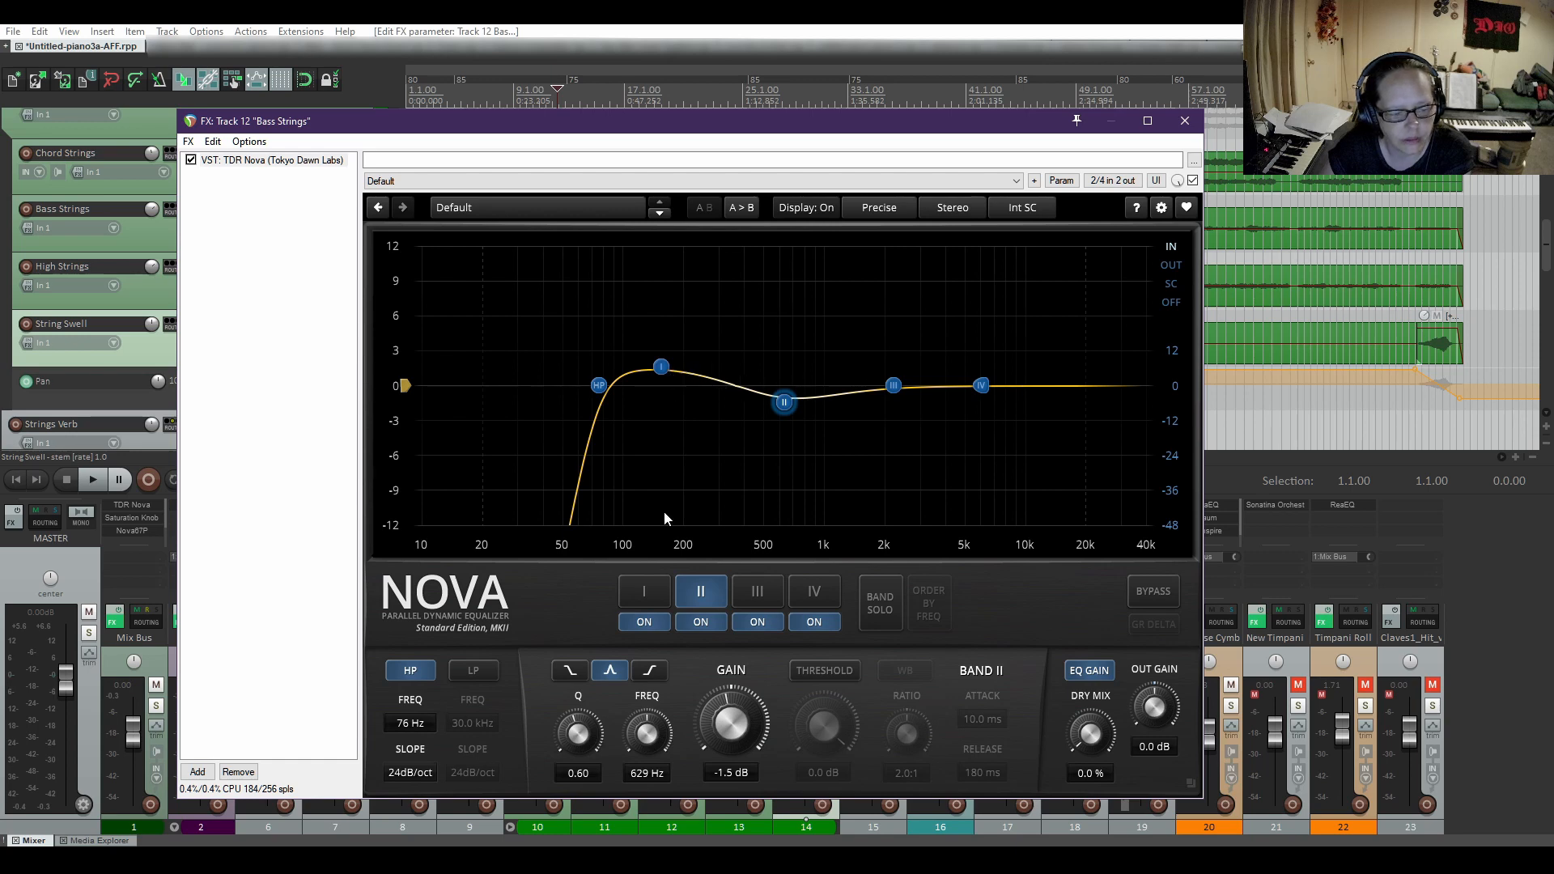
{"action": "left_click", "coordinate": [644, 598]}
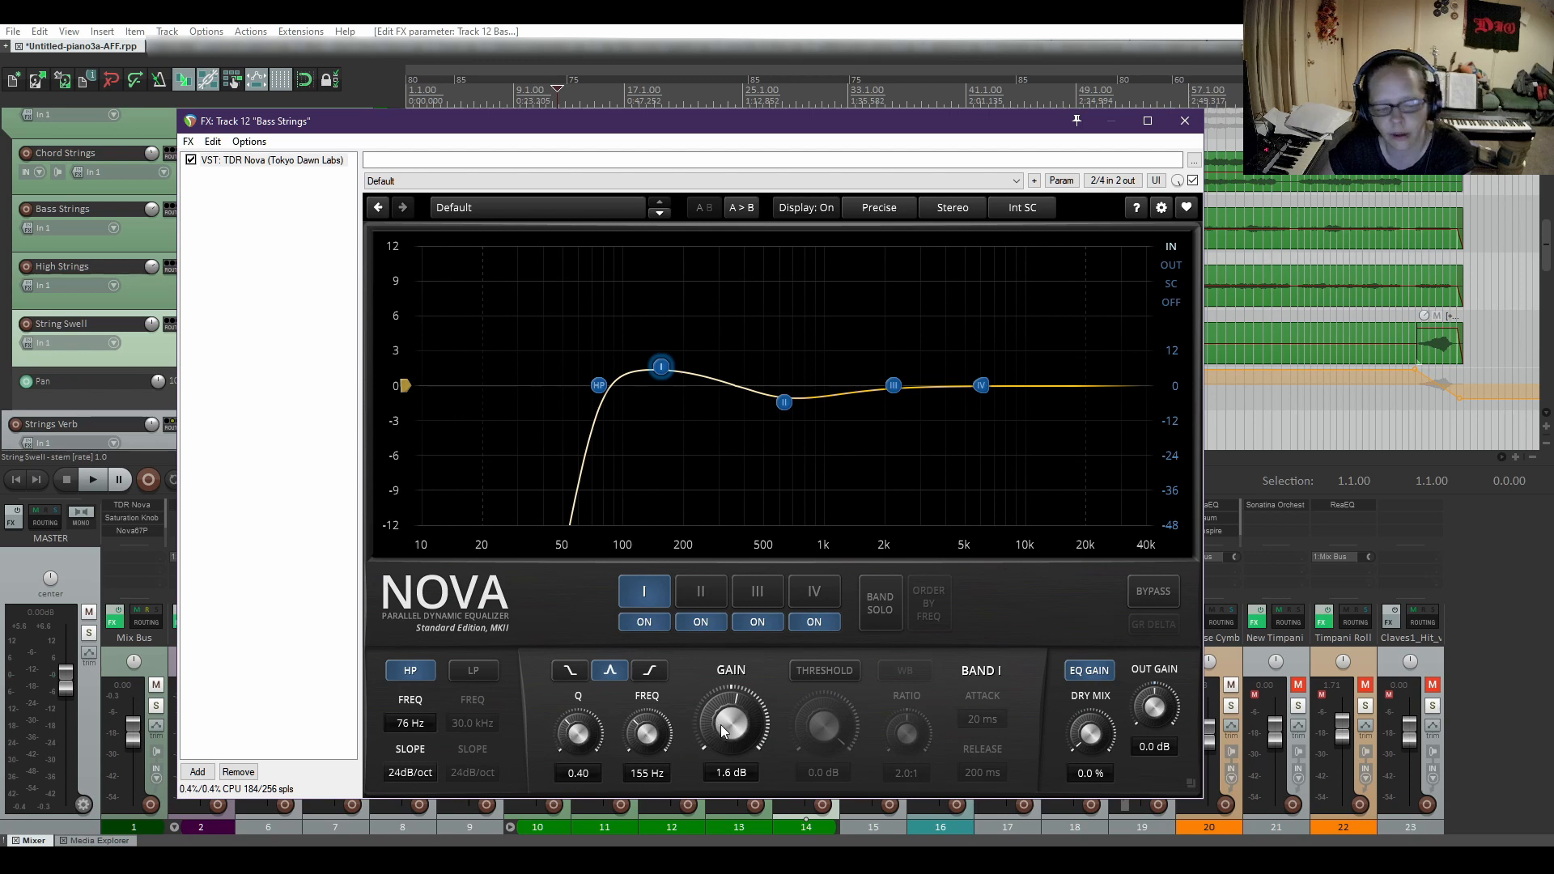
{"action": "left_click", "coordinate": [764, 596]}
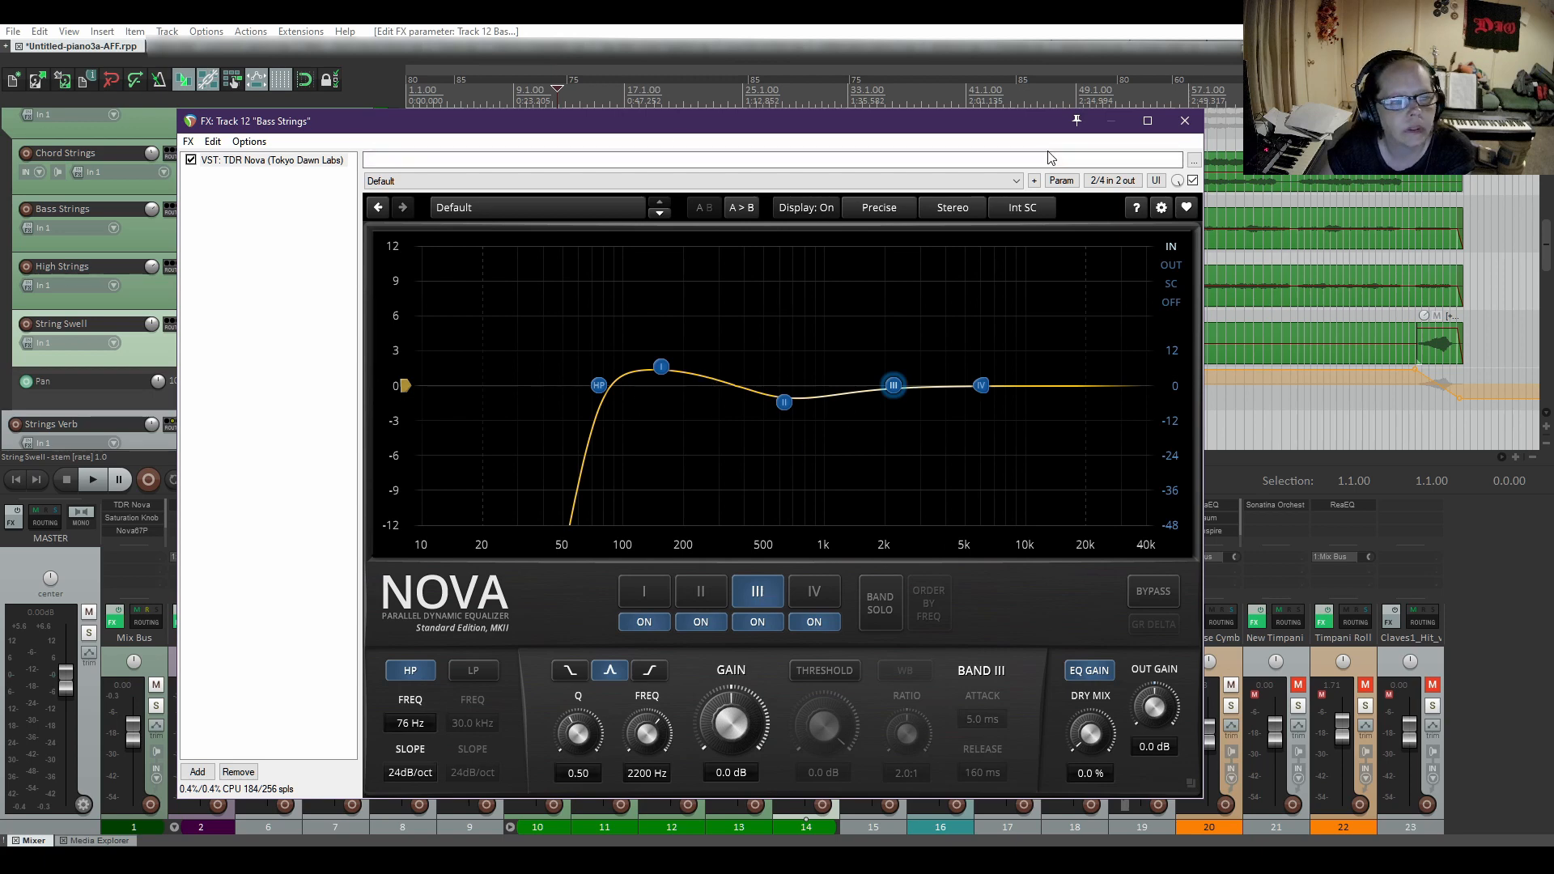
{"action": "left_click", "coordinate": [1185, 121]}
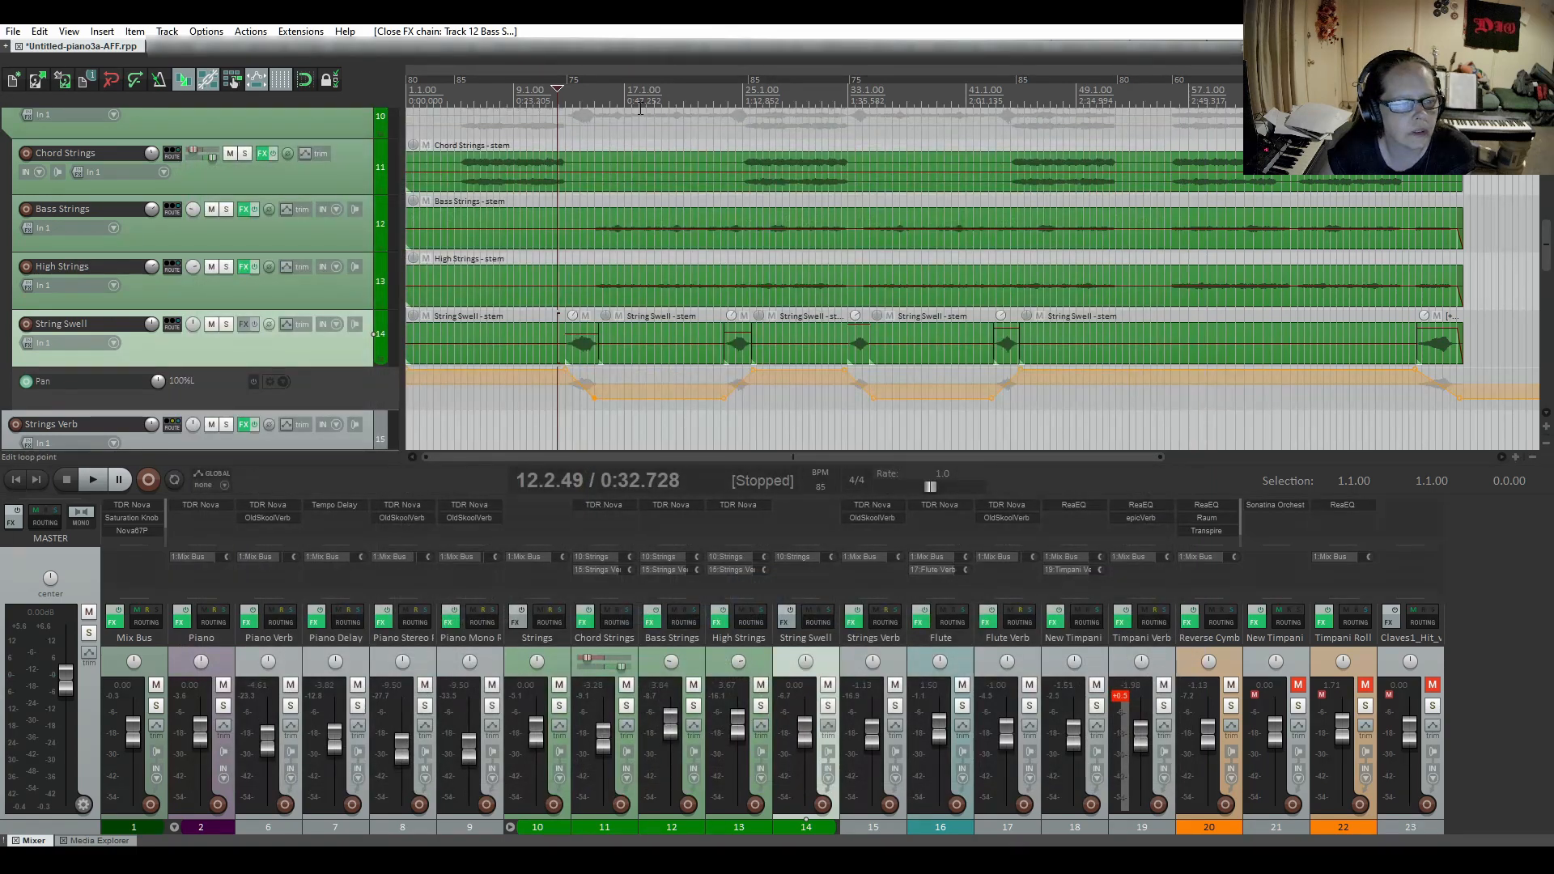
Inspect the TDR Nova high-pass filter on the Chord Strings track and close its effects chain.
{"action": "left_click", "coordinate": [259, 153]}
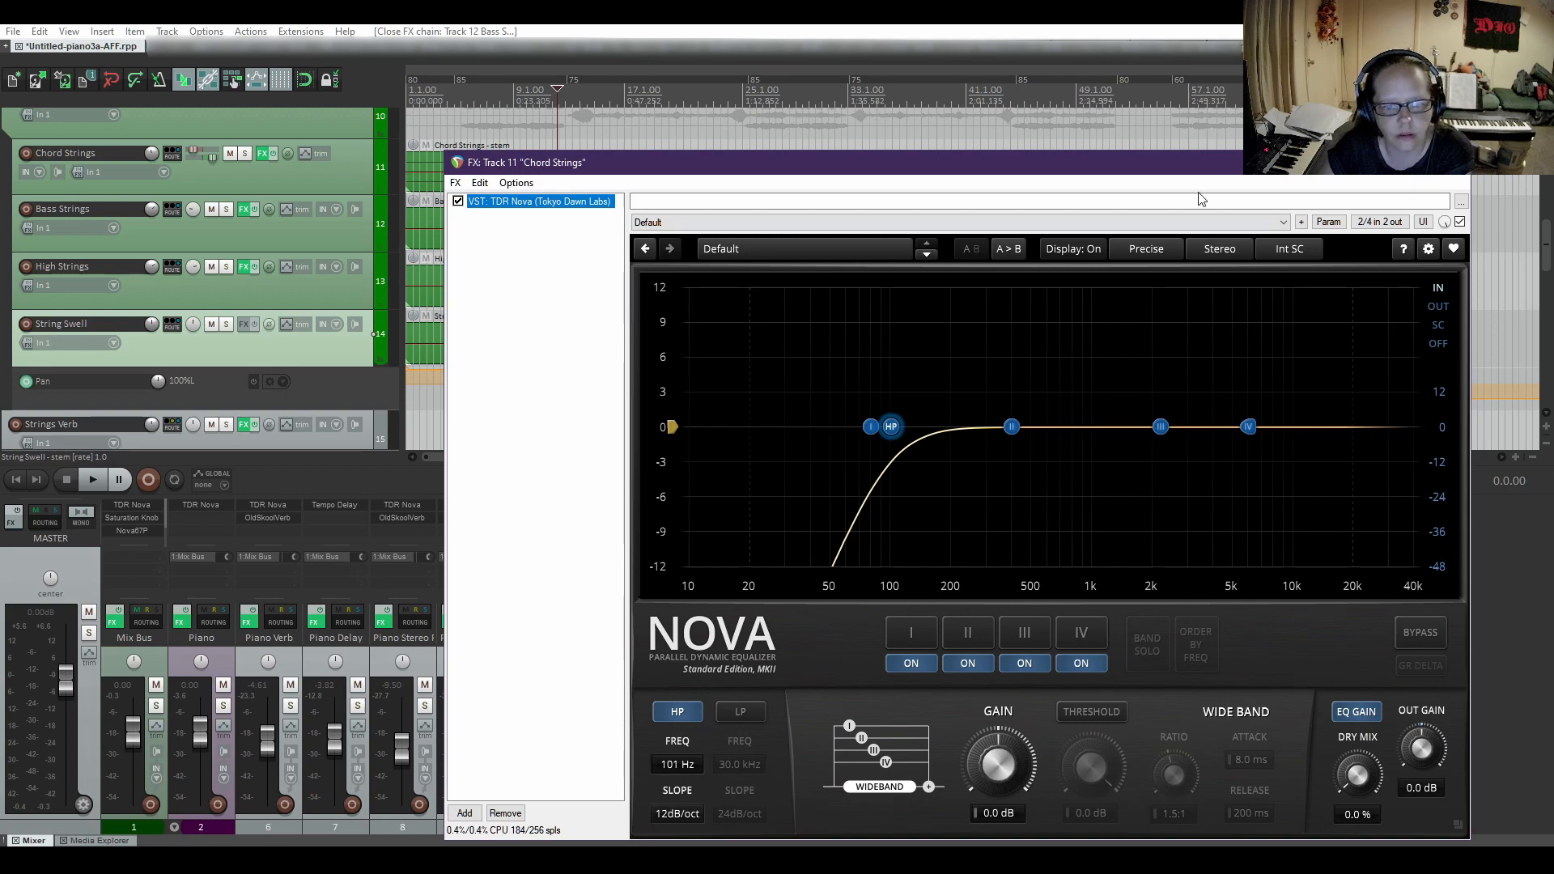
{"action": "left_click_drag", "start_coordinate": [1178, 180], "coordinate": [1129, 129]}
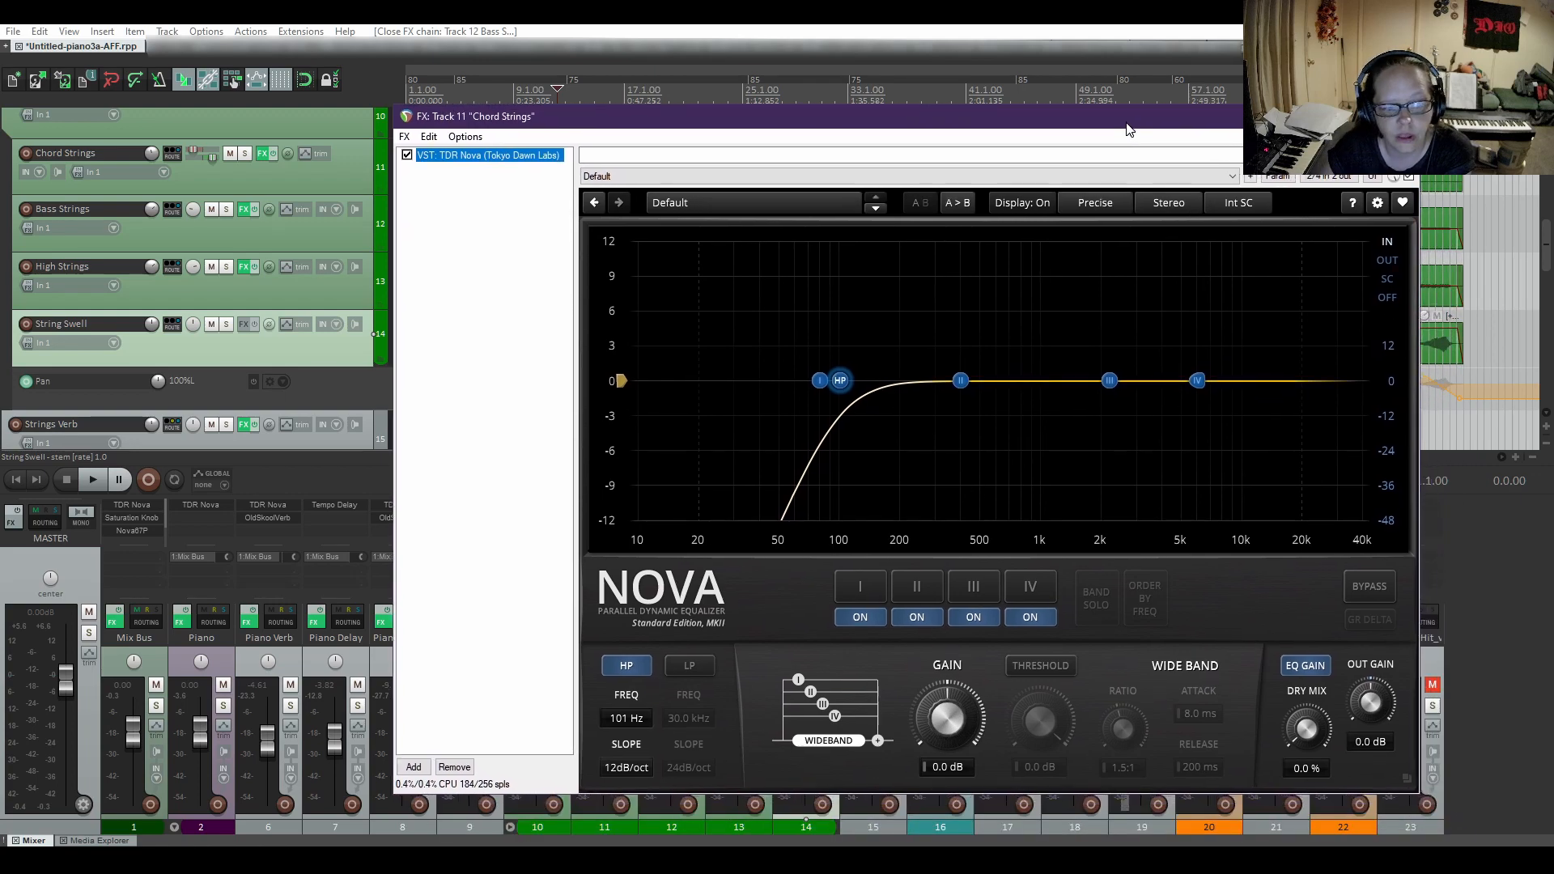
{"action": "left_click", "coordinate": [1401, 117]}
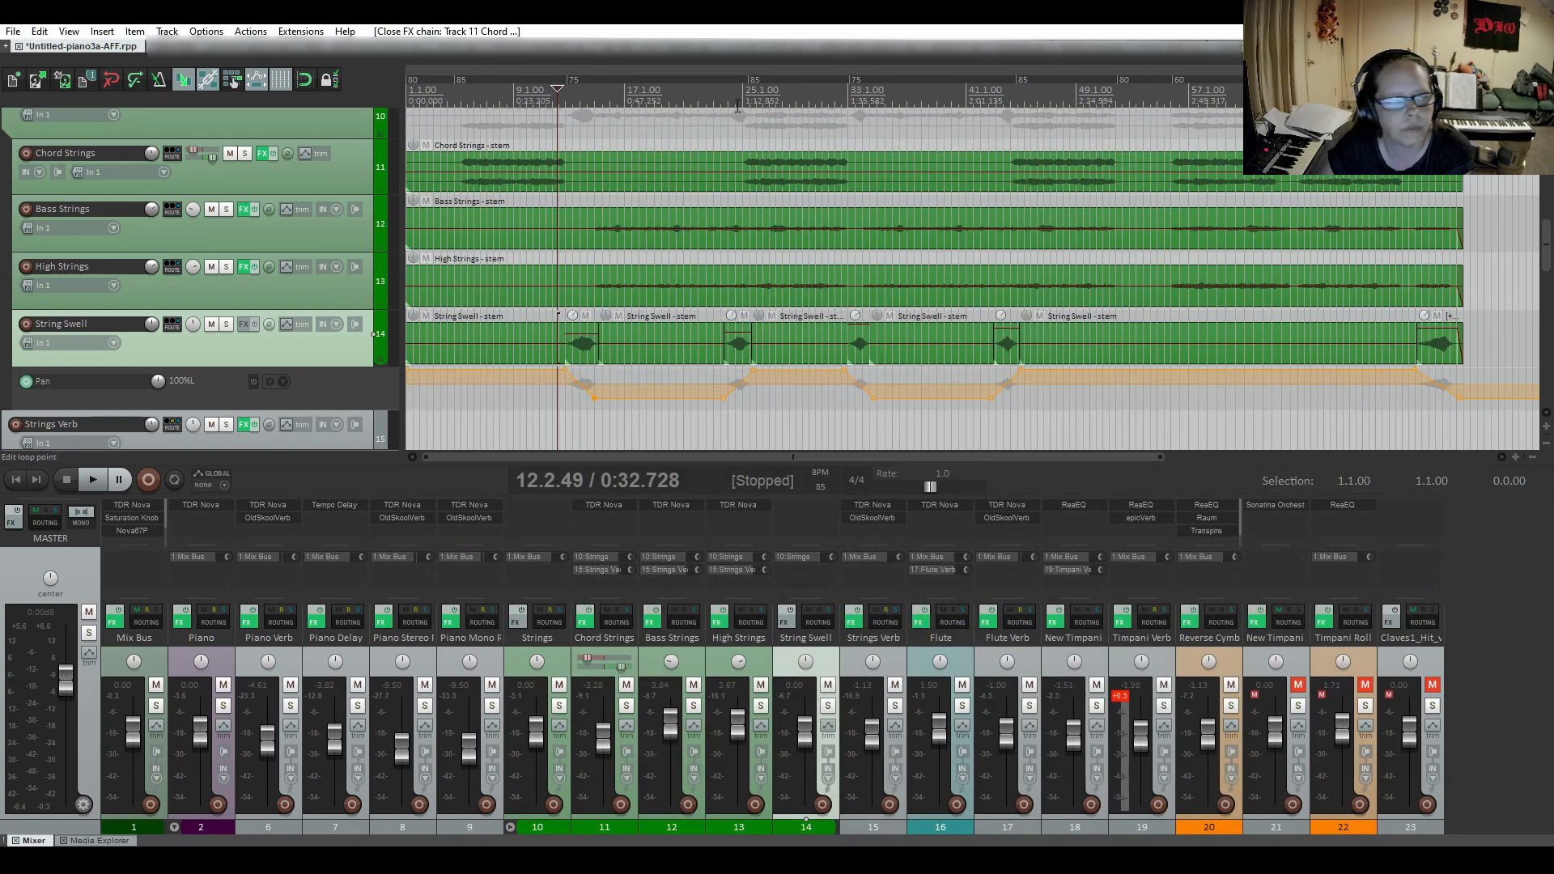
Check the left and right panning of the Piano and Piano Stereo Room tracks inside the Piano folder.
{"action": "scroll", "coordinate": [221, 279], "scroll_direction": "up", "scroll_amount": 3}
{"action": "scroll", "coordinate": [221, 278], "scroll_direction": "up", "scroll_amount": 2}
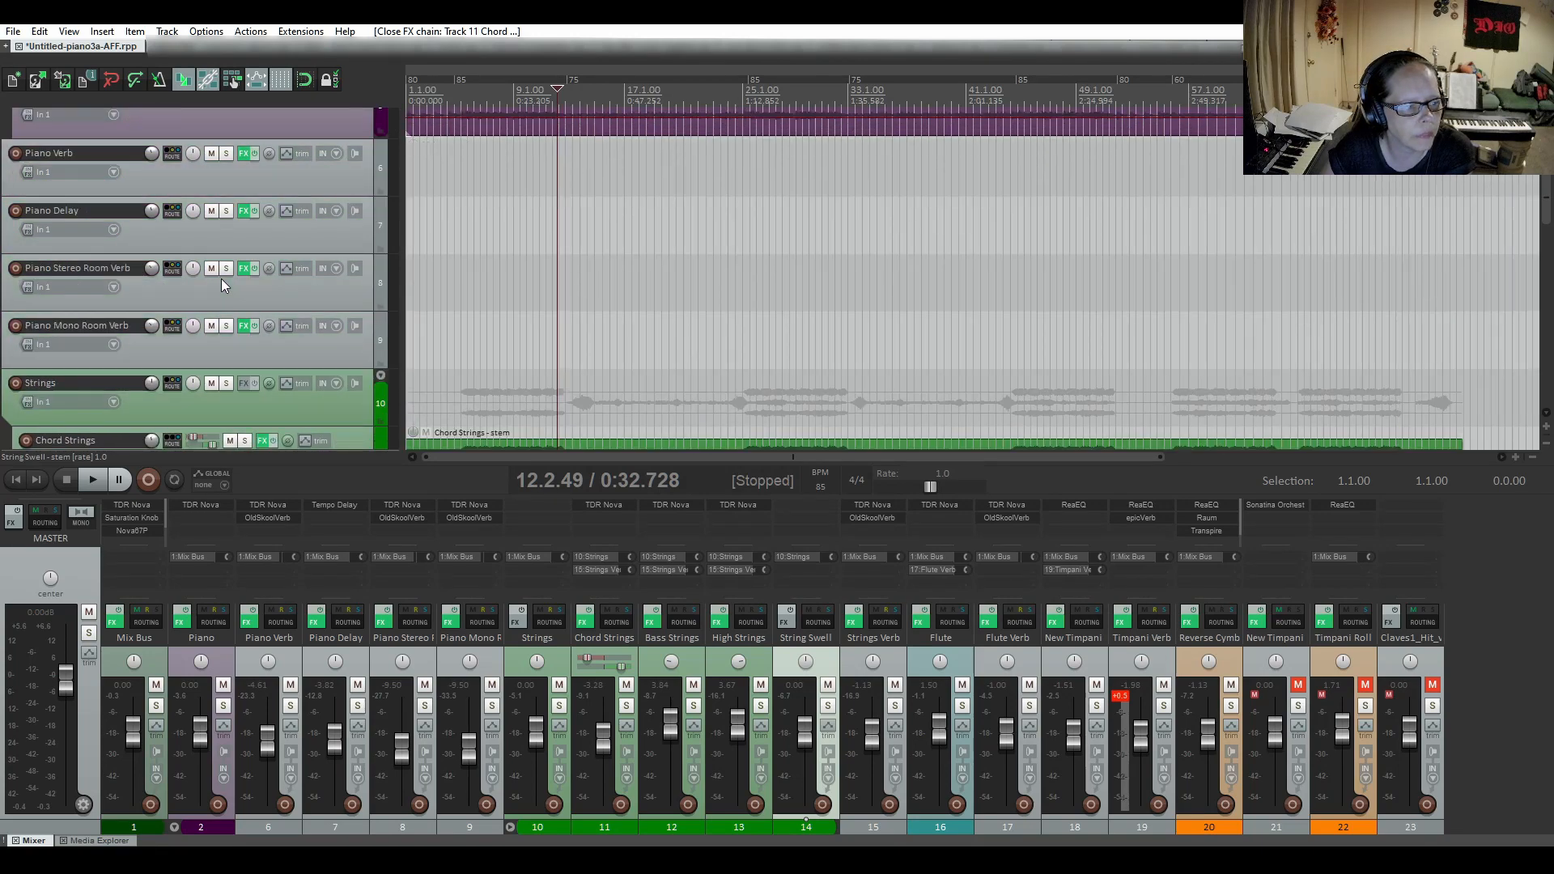
{"action": "scroll", "coordinate": [221, 279], "scroll_direction": "up", "scroll_amount": 4}
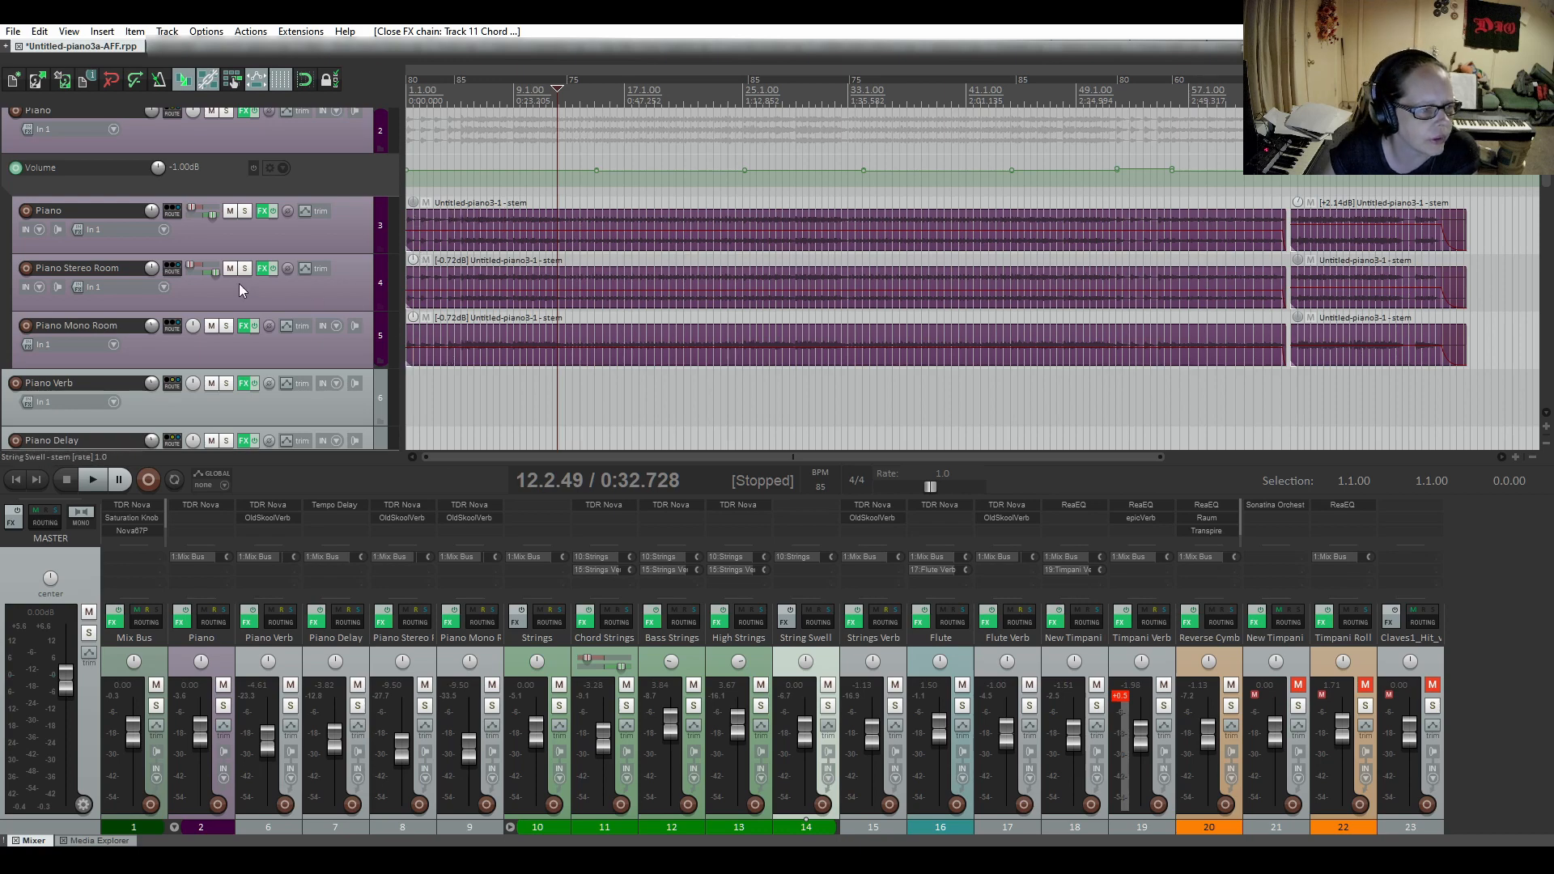
{"action": "mouse_move", "coordinate": [189, 211]}
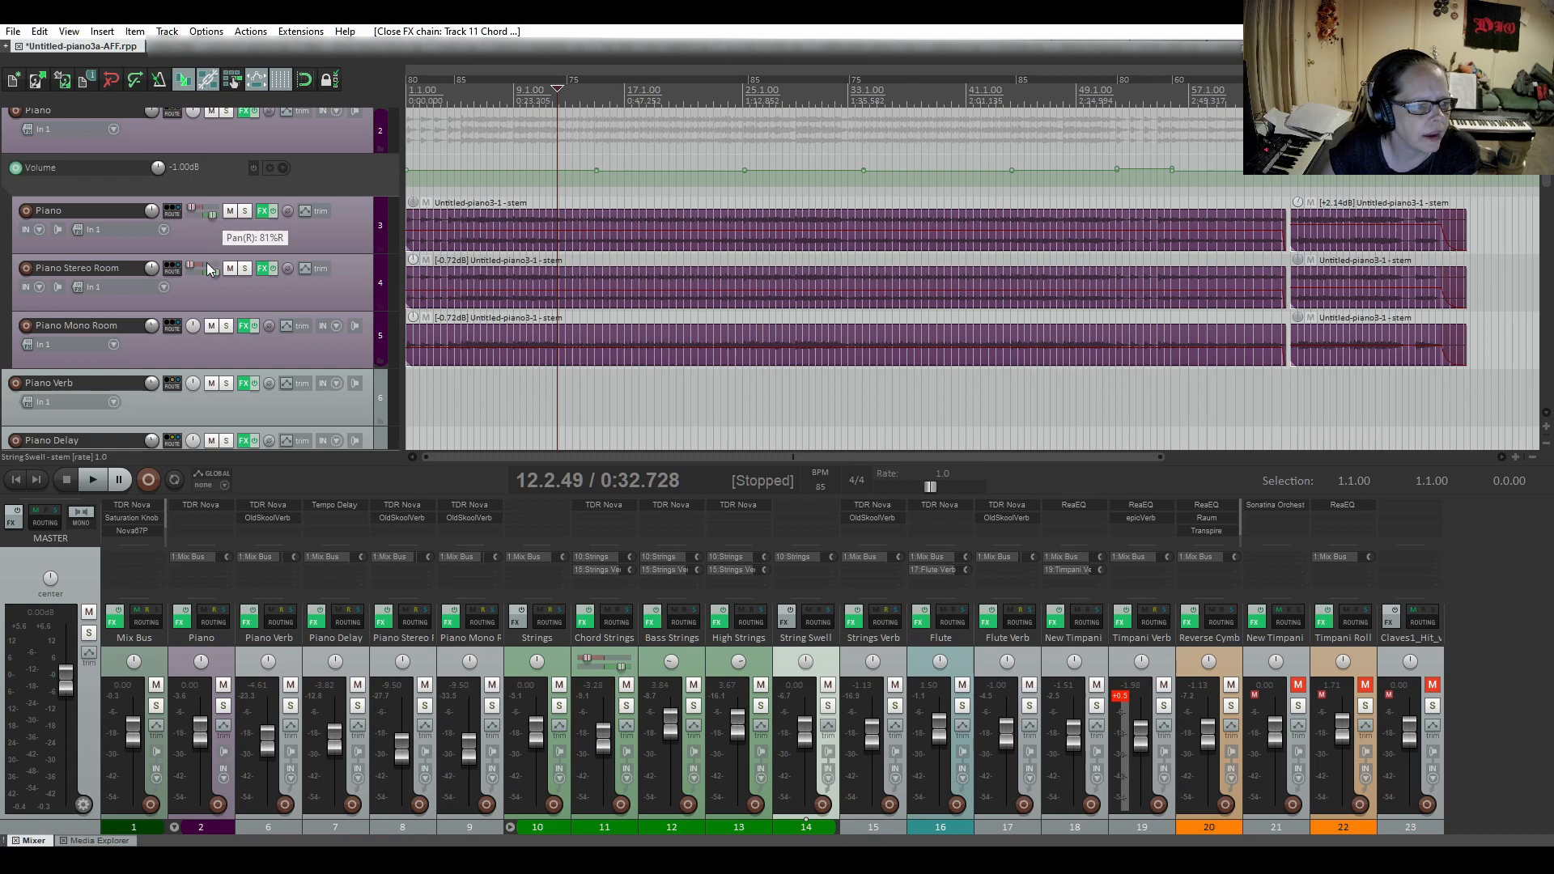
{"action": "mouse_move", "coordinate": [190, 270]}
Solo the Piano track inside the Piano folder and audition it from about bar 12.
{"action": "left_click", "coordinate": [244, 211]}
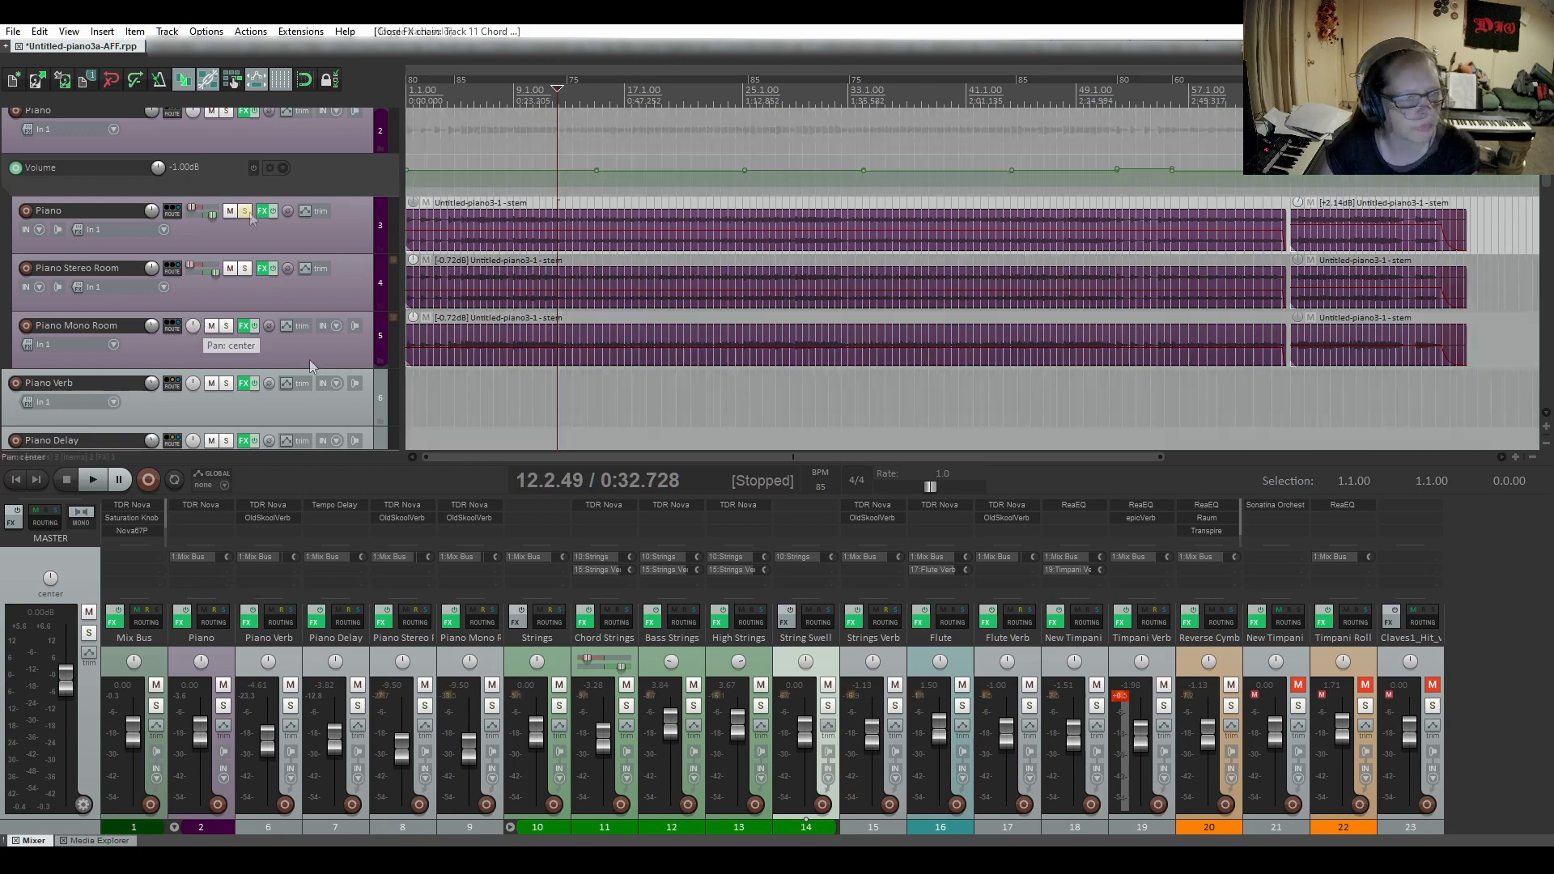
{"action": "left_click", "coordinate": [94, 480]}
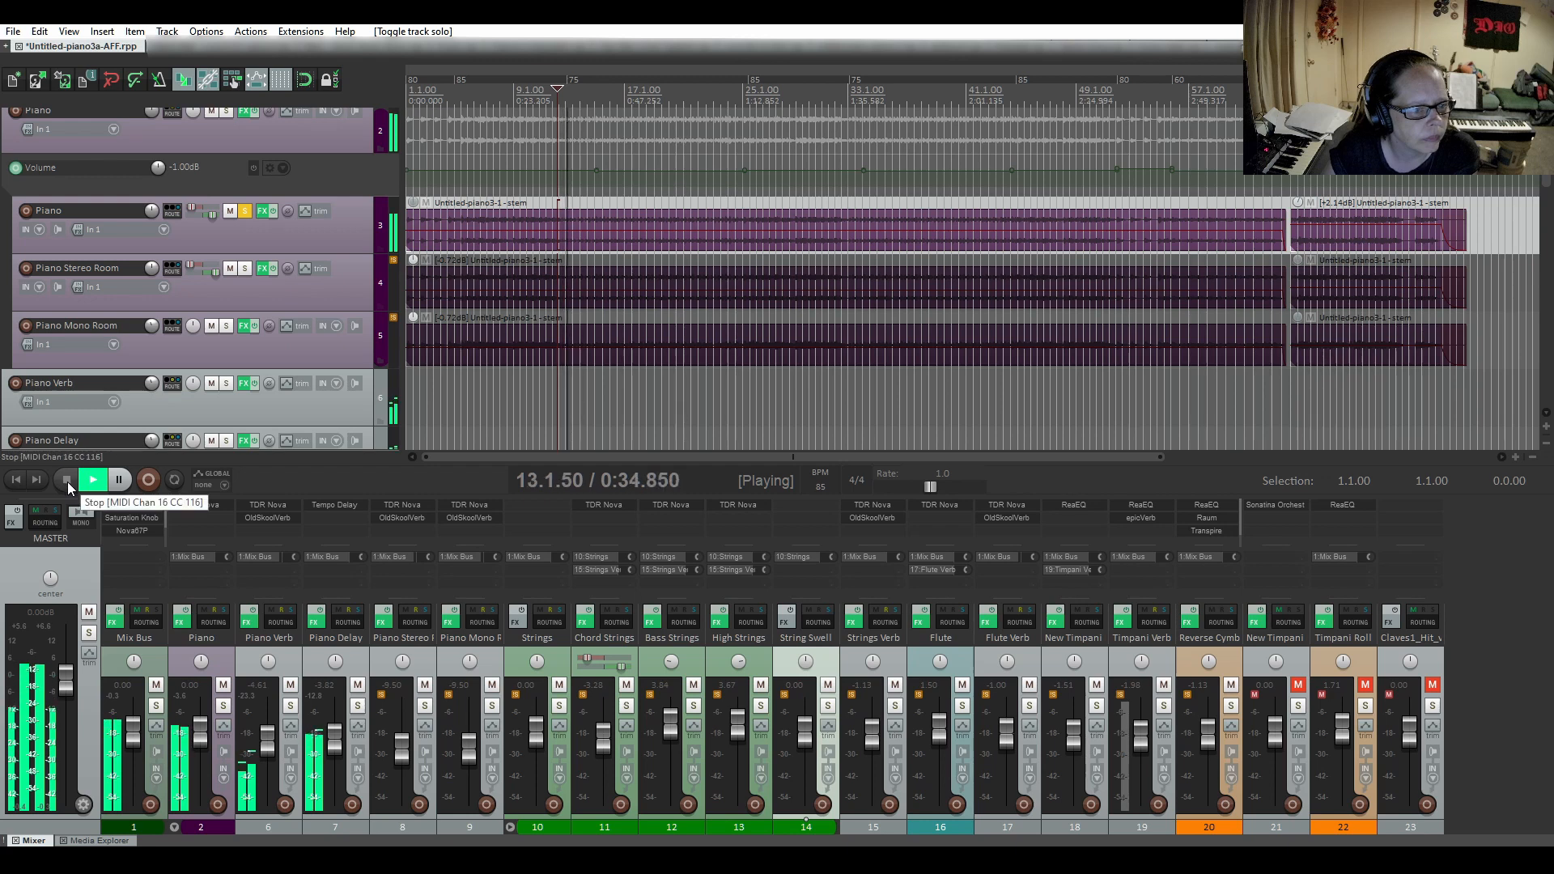
{"action": "left_click", "coordinate": [67, 482]}
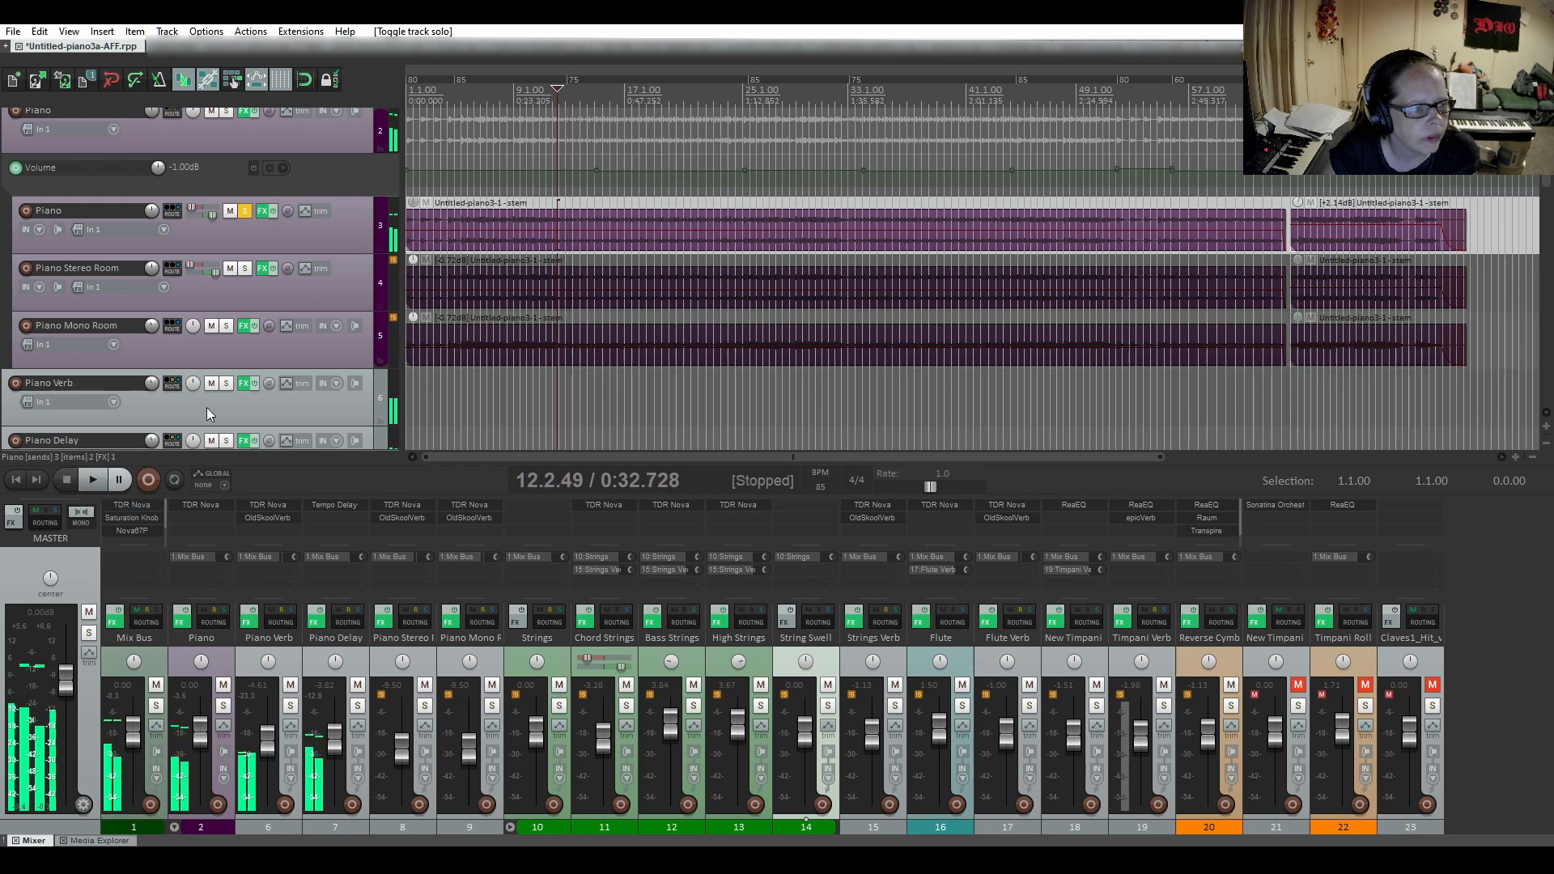
Inspect ReaEQ bands 1, 2 and 4 on the soloed Piano track, close its effects chain and unsolo the track.
{"action": "left_click", "coordinate": [264, 212]}
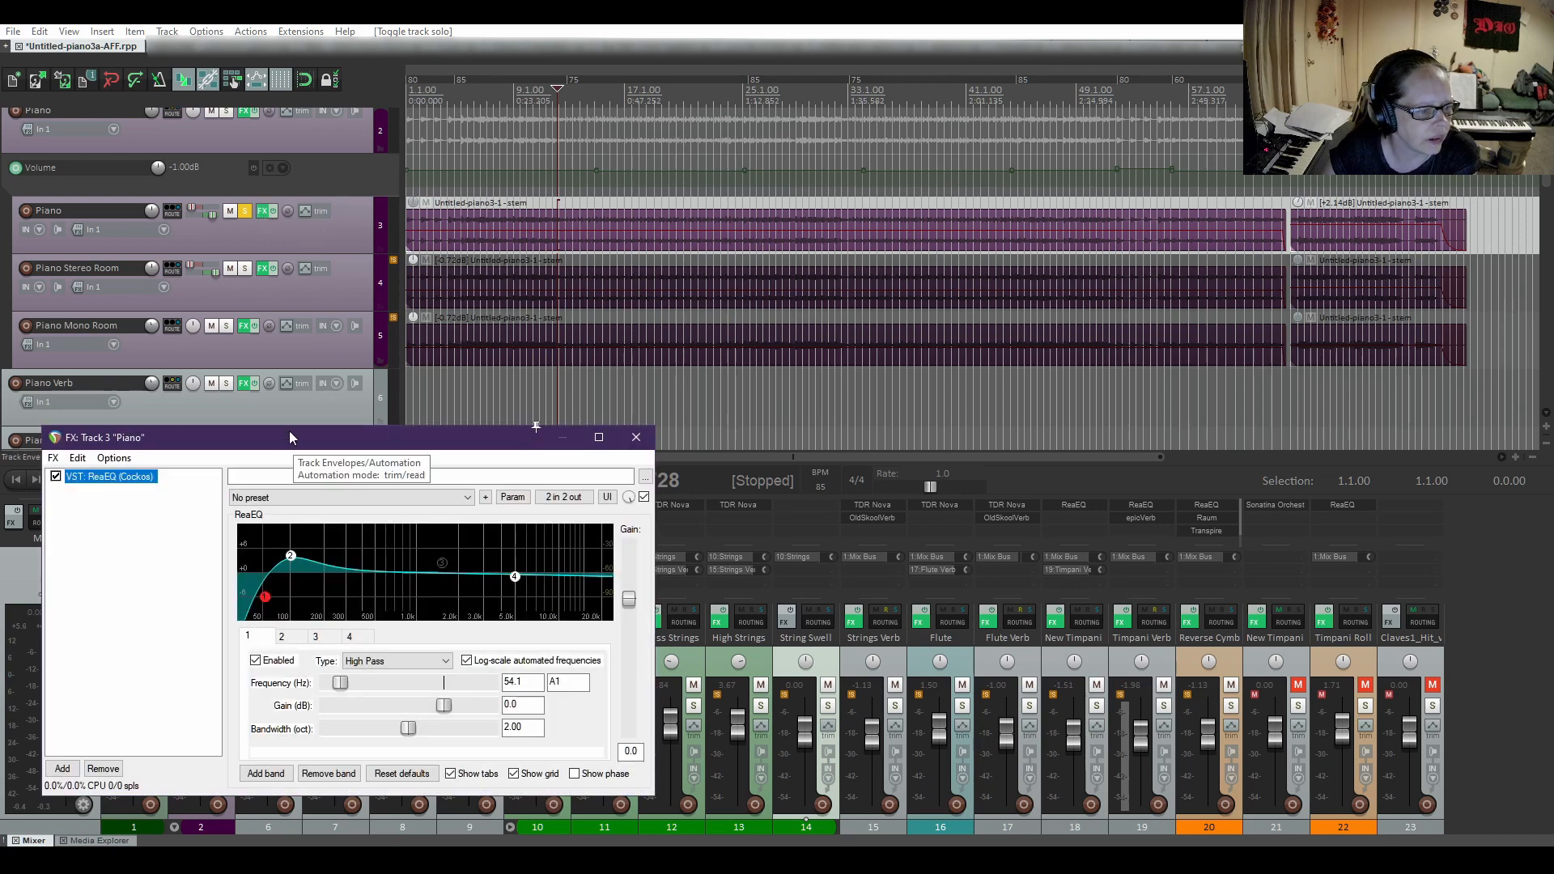
{"action": "left_click_drag", "start_coordinate": [289, 437], "coordinate": [675, 225]}
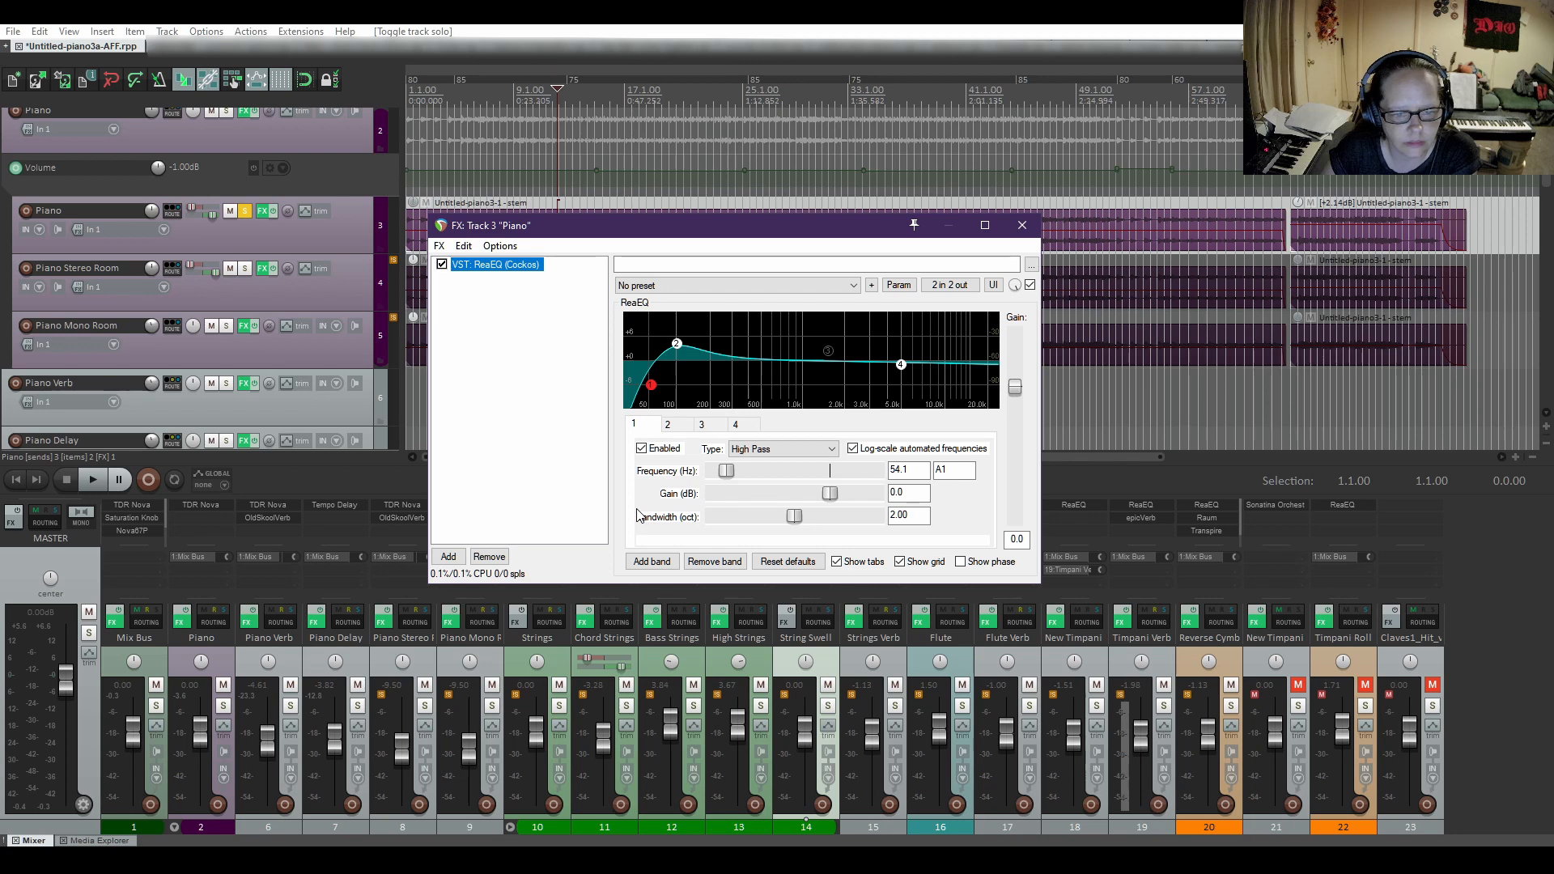
{"action": "left_click", "coordinate": [679, 424]}
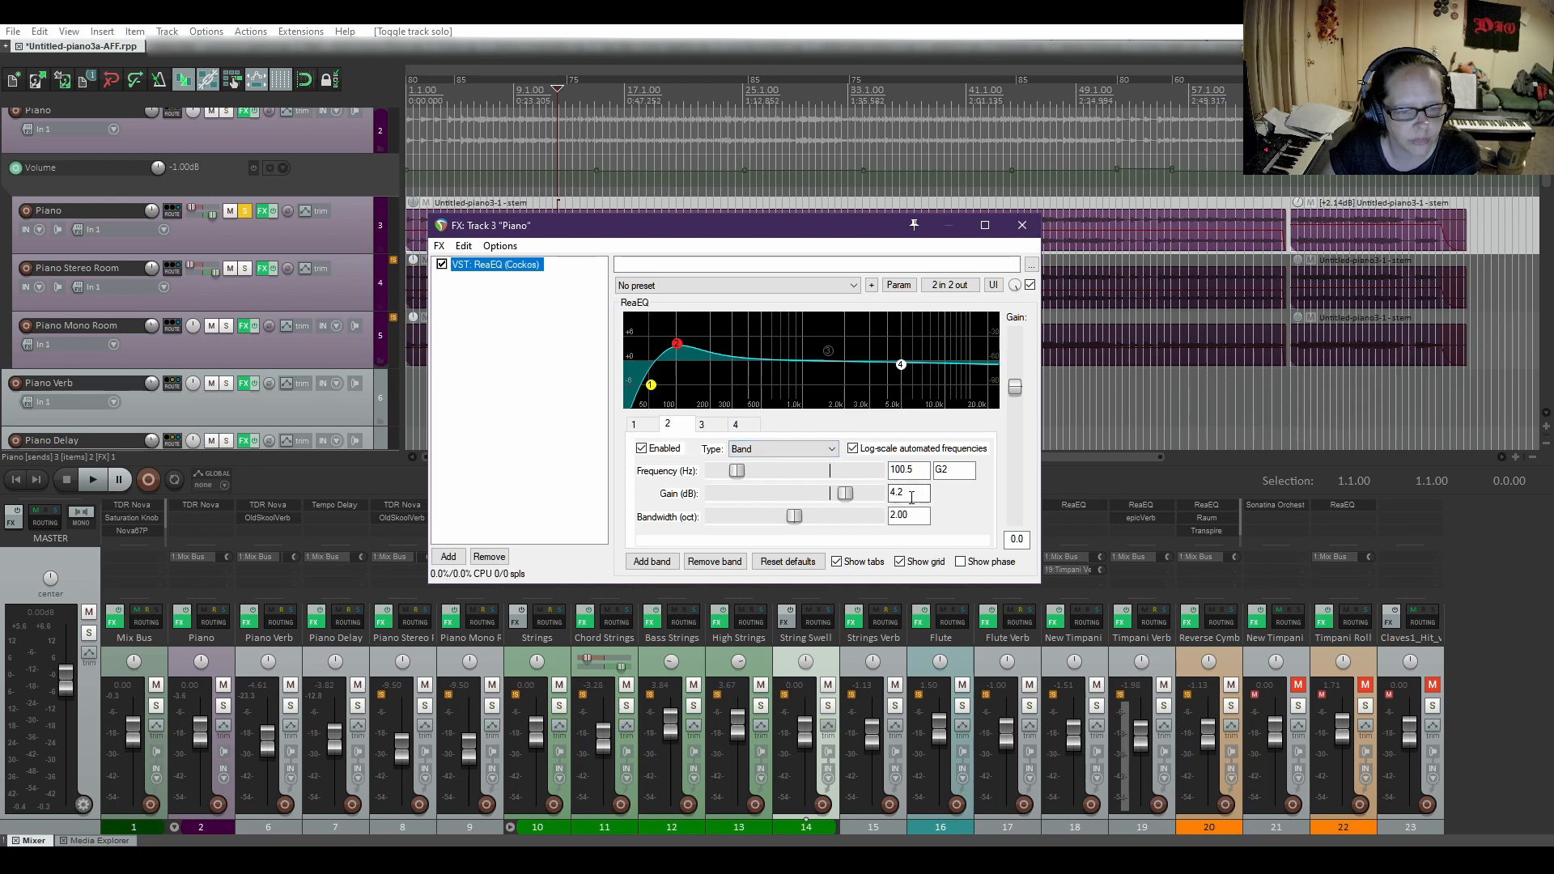
{"action": "left_click", "coordinate": [736, 425]}
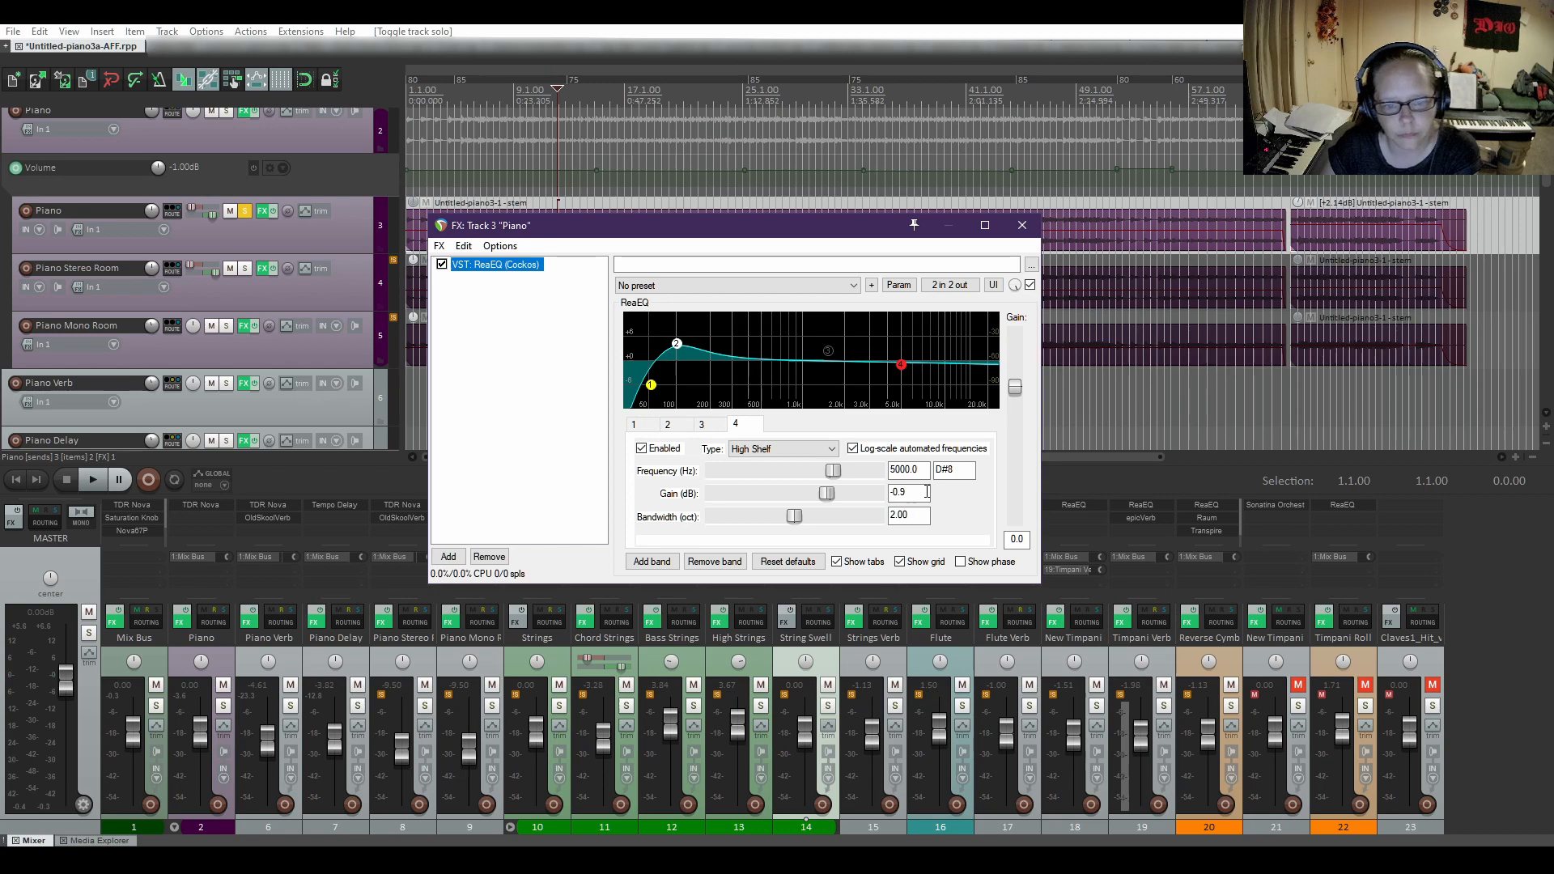
{"action": "left_click", "coordinate": [1022, 226]}
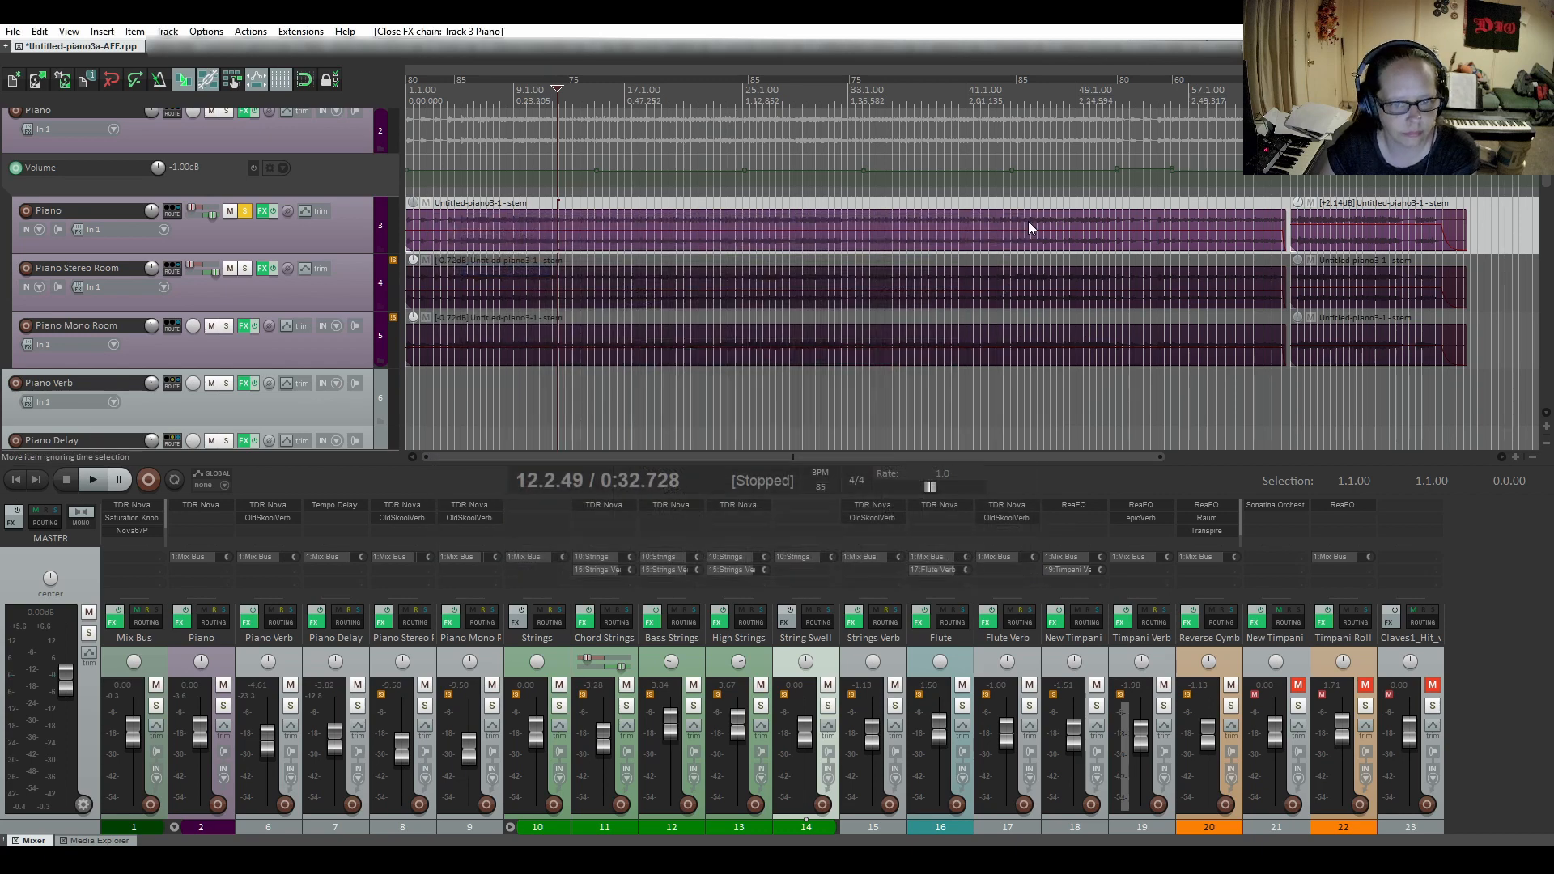
{"action": "left_click", "coordinate": [242, 212]}
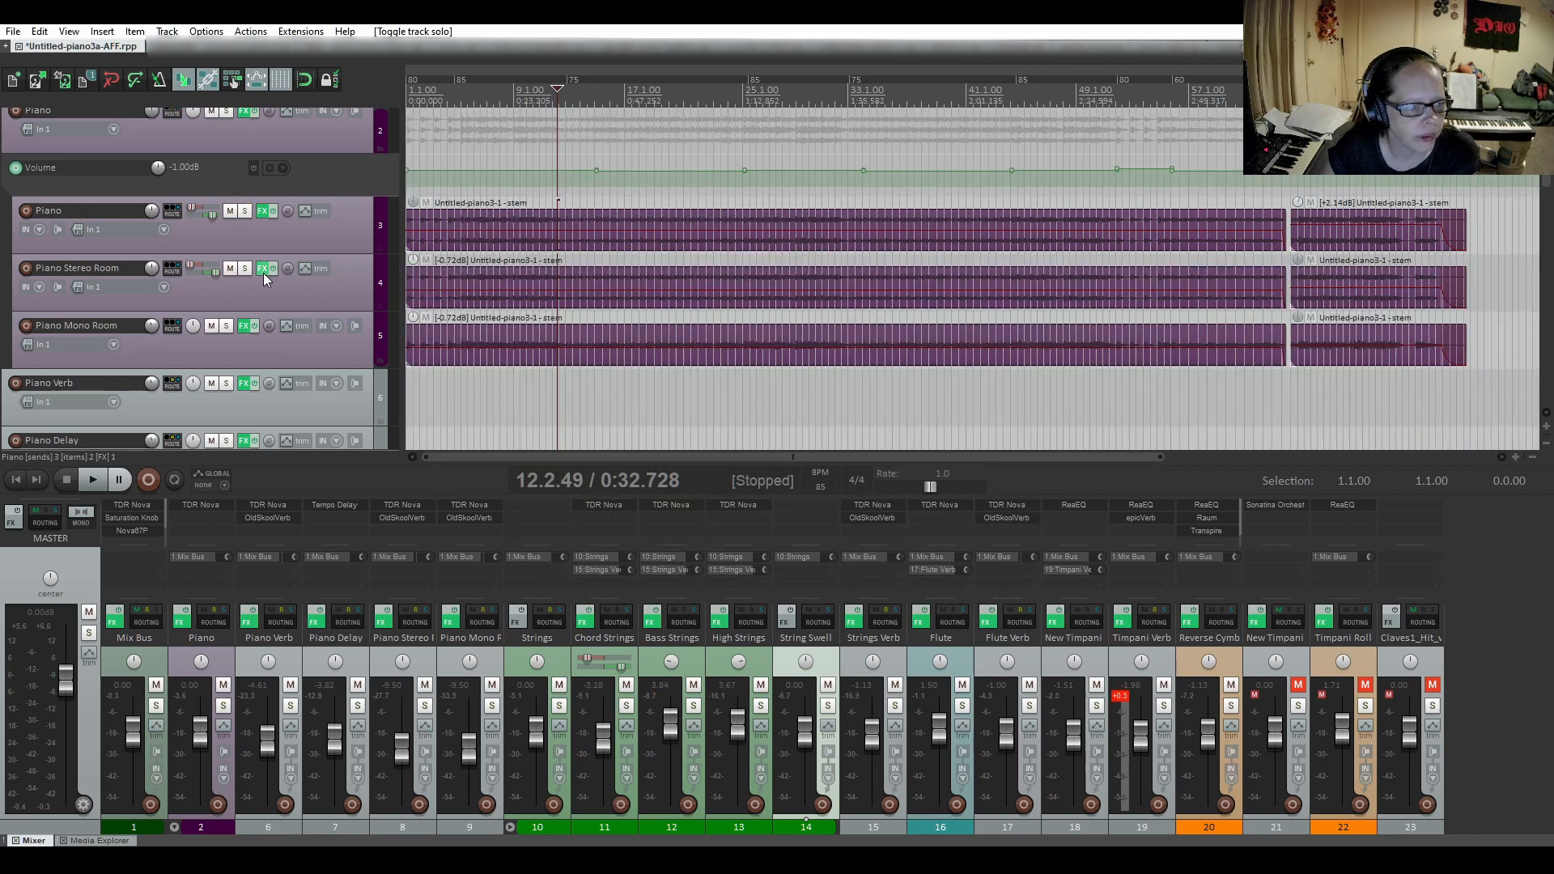
Inspect ReaEQ bands 1 to 5 on the Piano Stereo Room track and close its effects chain.
{"action": "left_click", "coordinate": [263, 270]}
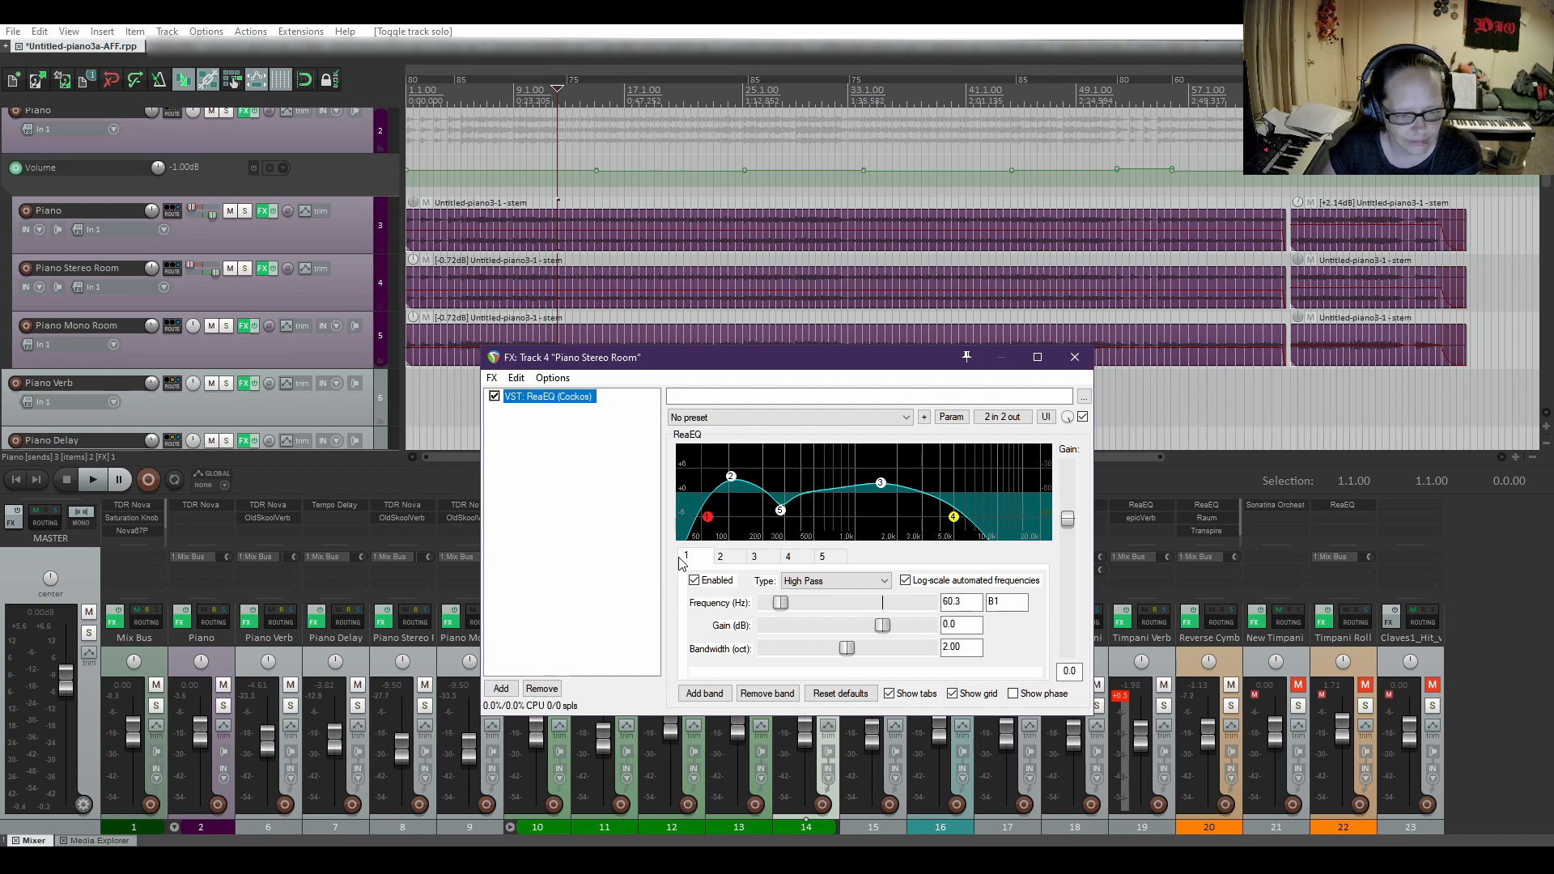
{"action": "left_click", "coordinate": [730, 558]}
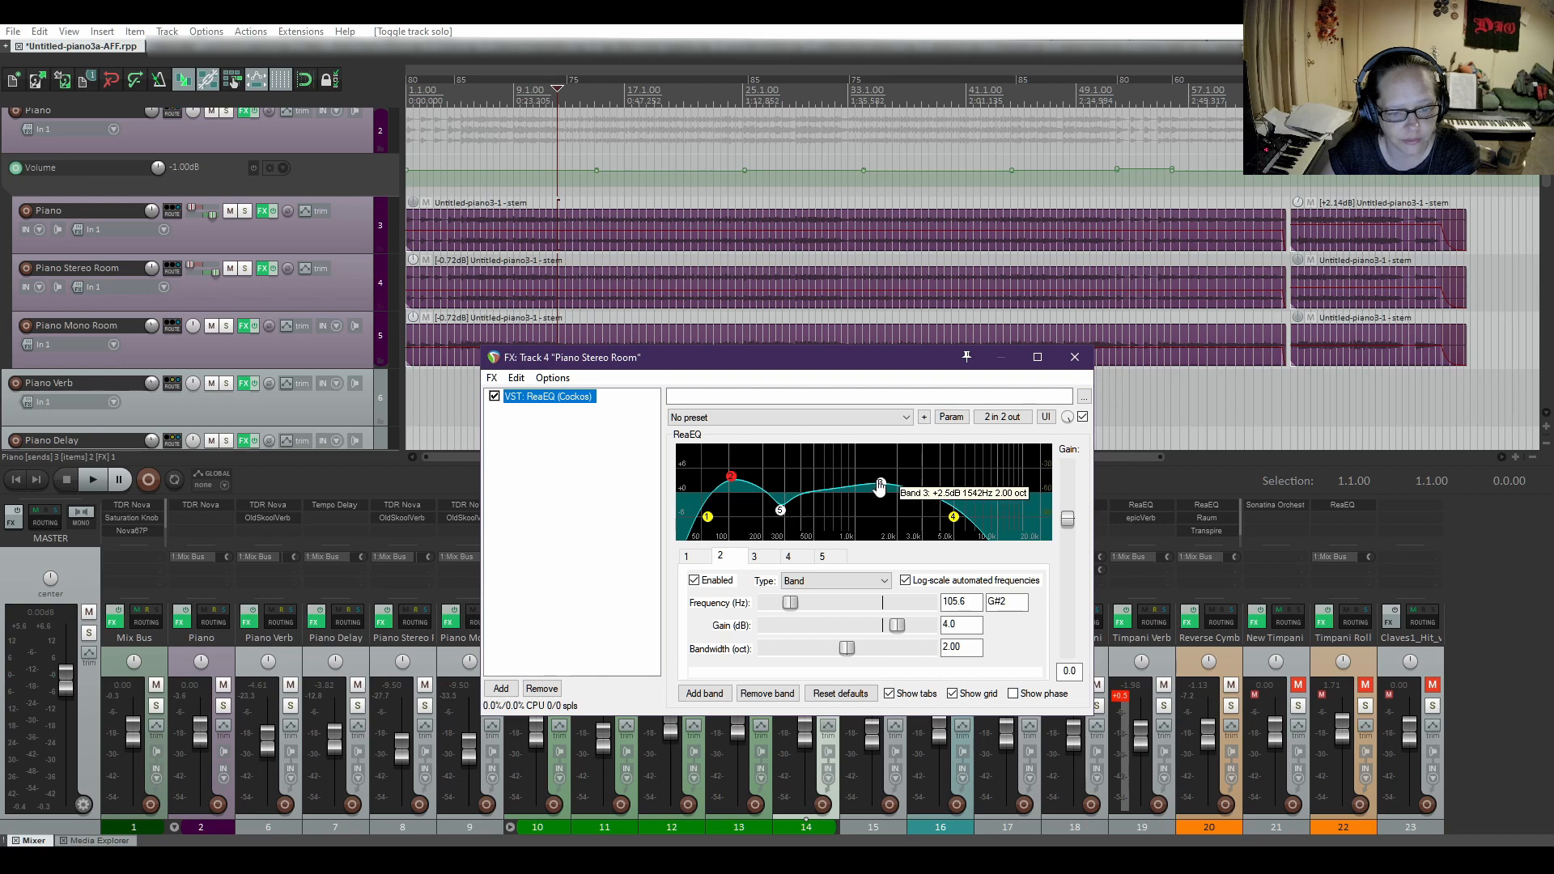
{"action": "left_click", "coordinate": [770, 564]}
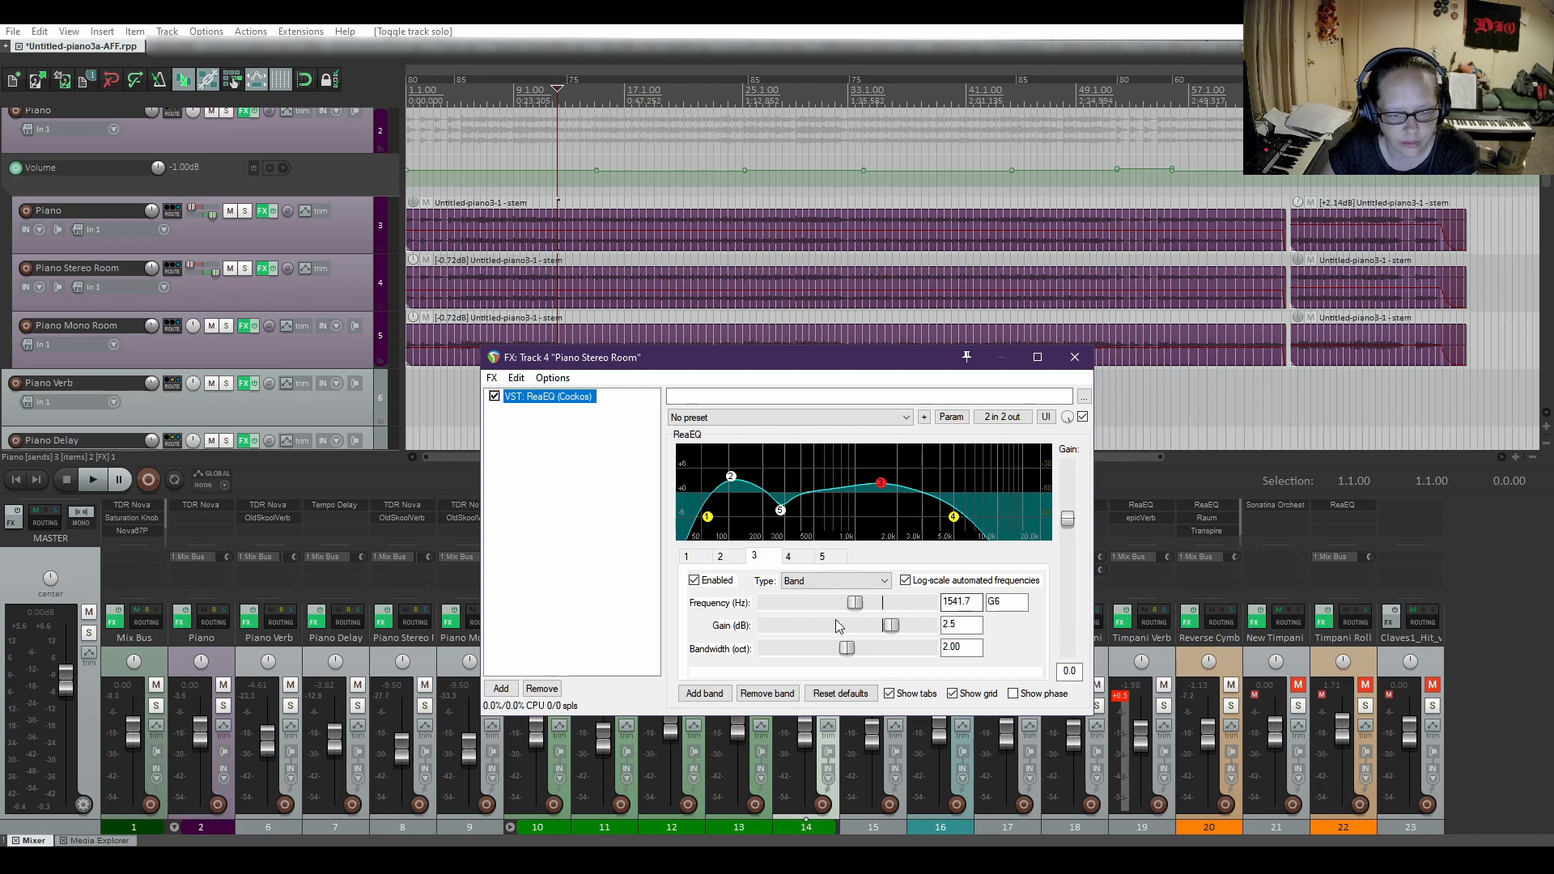
{"action": "left_click", "coordinate": [959, 629]}
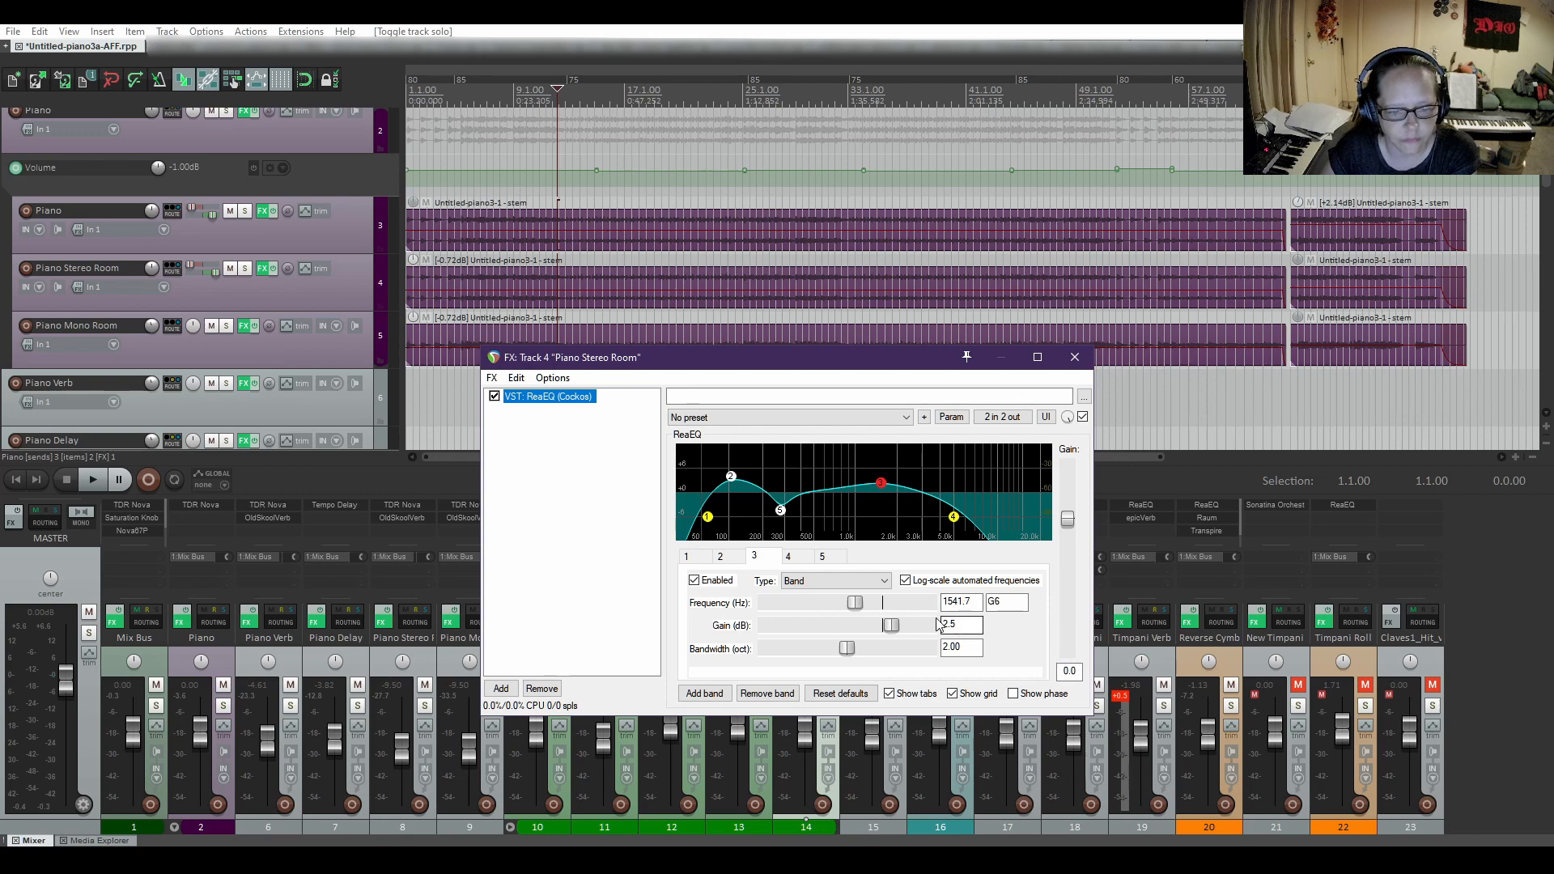
{"action": "left_click", "coordinate": [799, 562]}
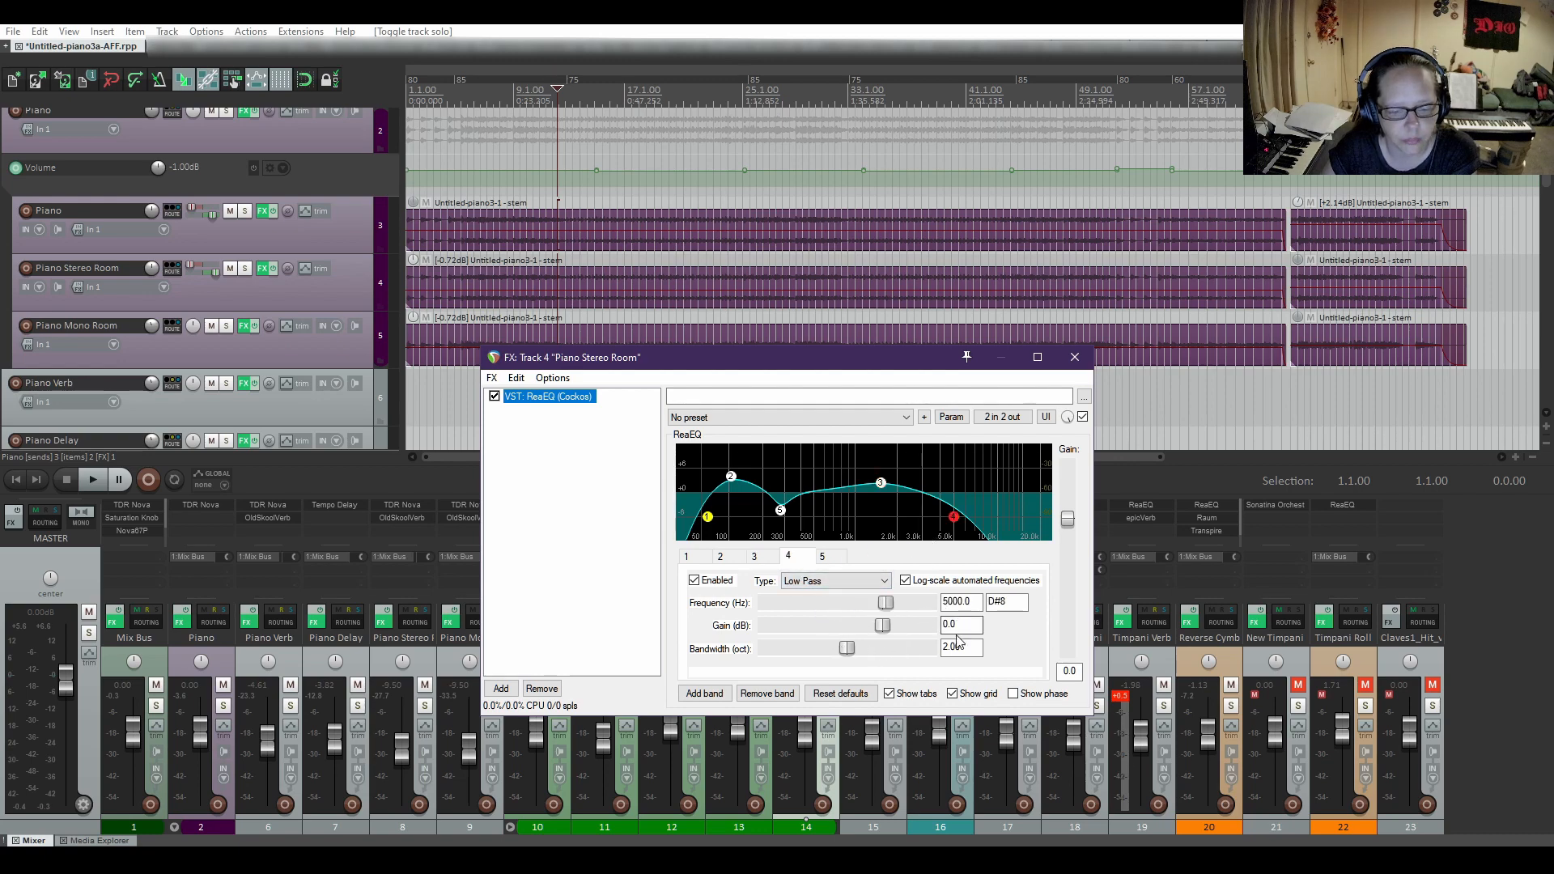
{"action": "left_click", "coordinate": [779, 512]}
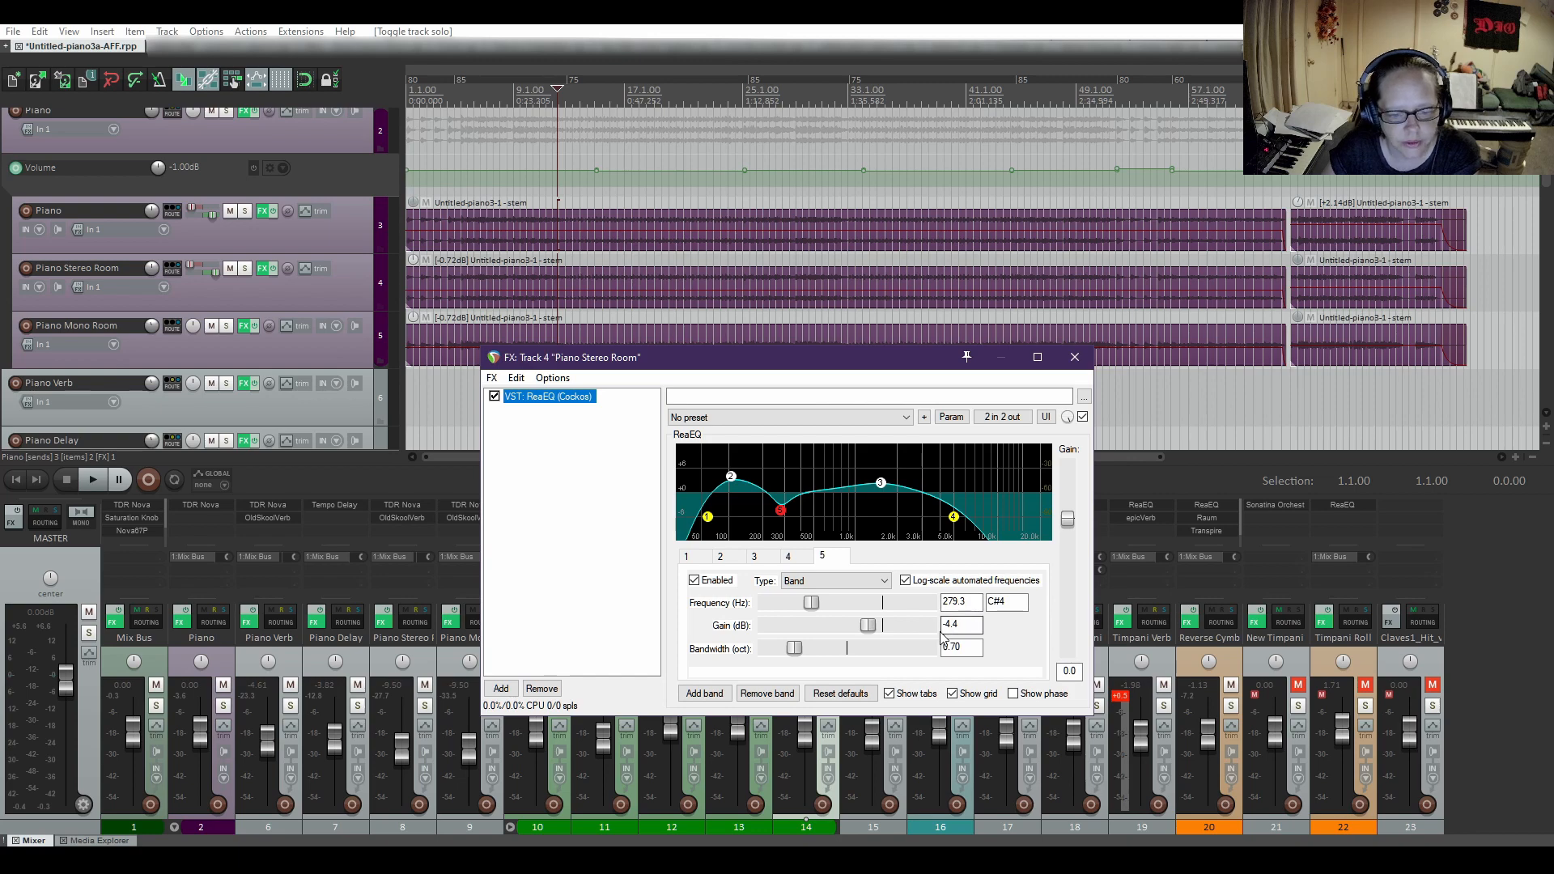
{"action": "left_click", "coordinate": [1075, 357]}
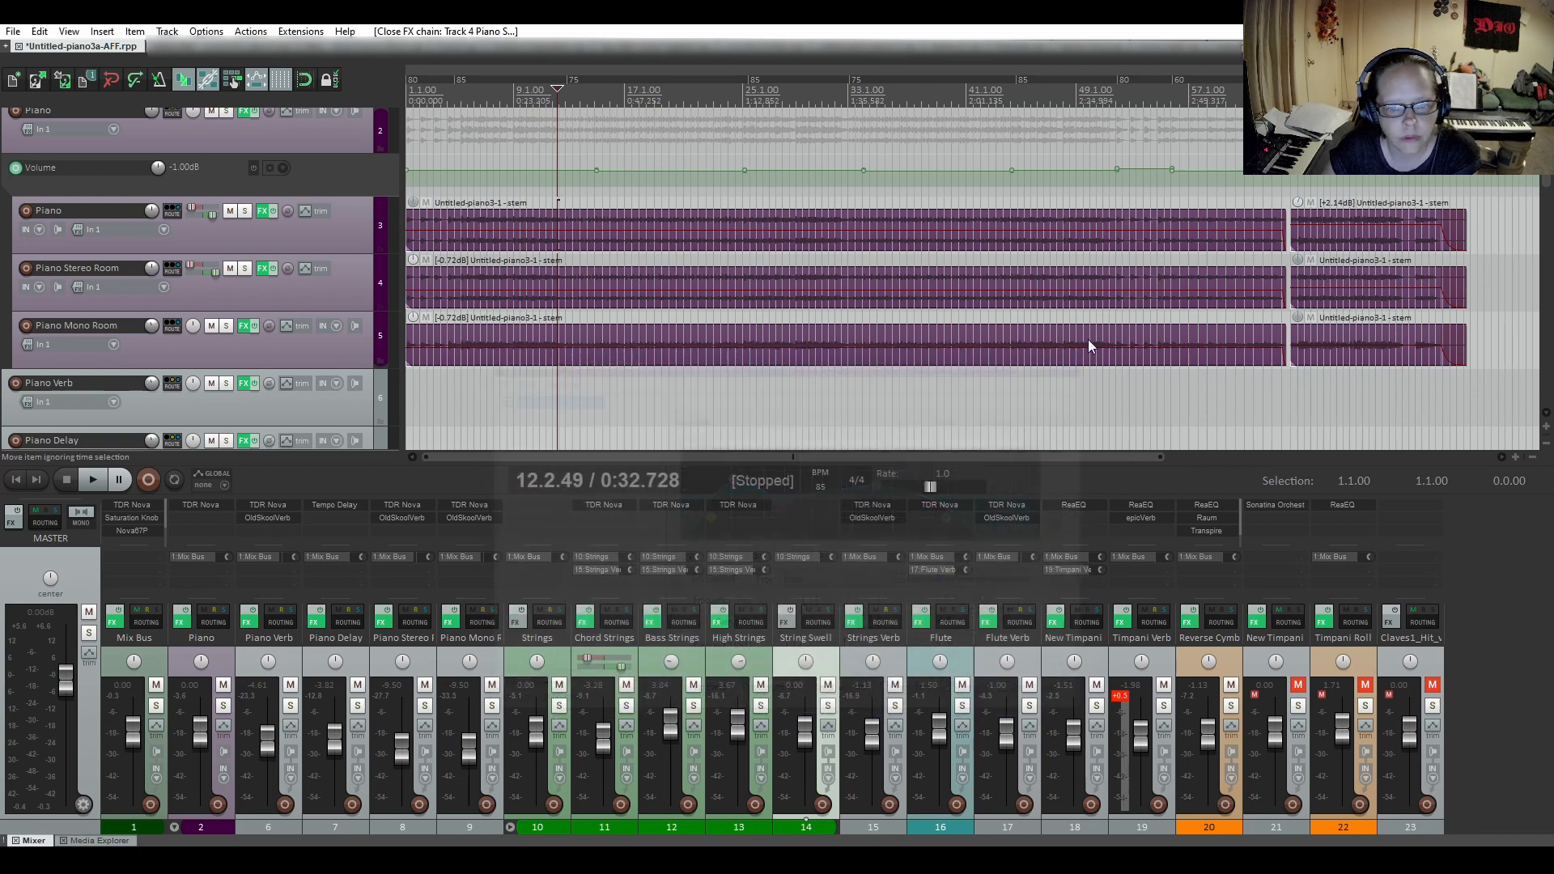
Audition the soloed Piano Stereo Room track from about bar 12 and unsolo it.
{"action": "left_click", "coordinate": [245, 269]}
{"action": "left_click", "coordinate": [92, 483]}
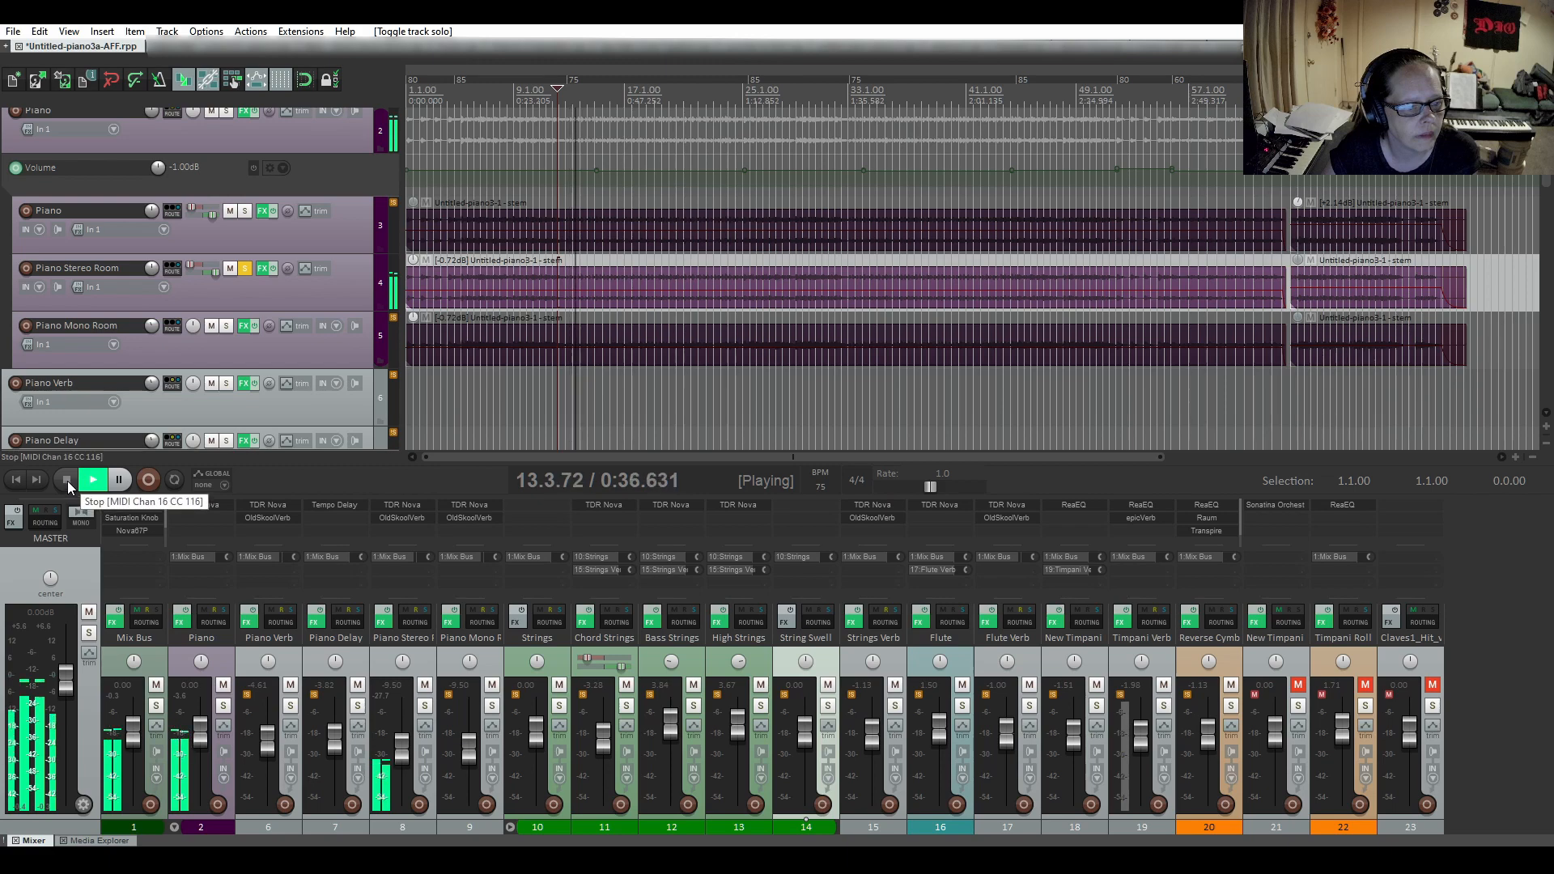
{"action": "left_click", "coordinate": [66, 481]}
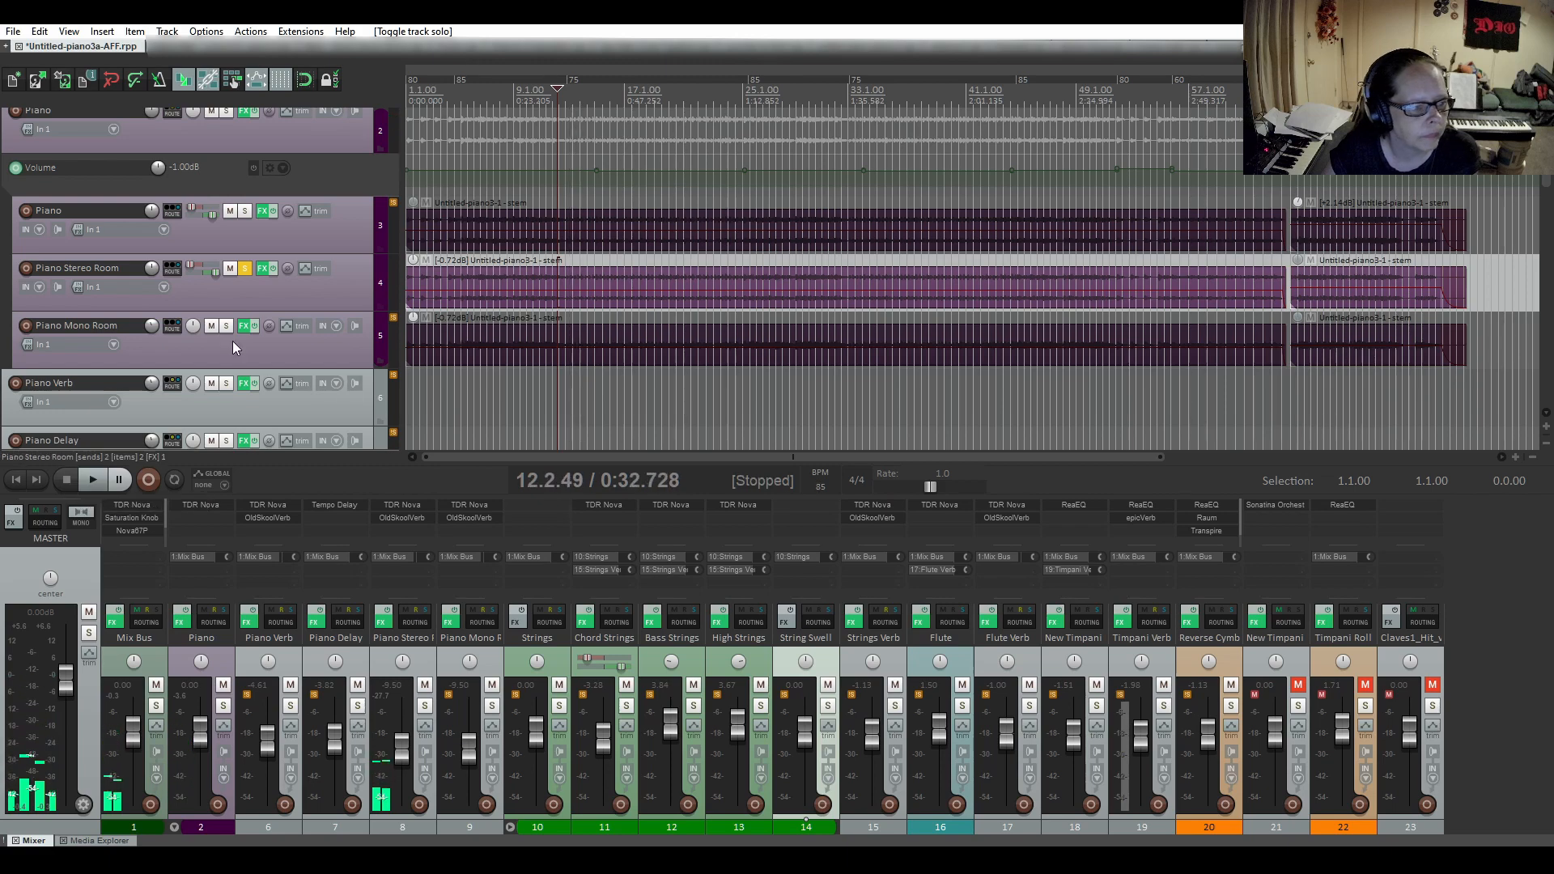
{"action": "left_click", "coordinate": [244, 268]}
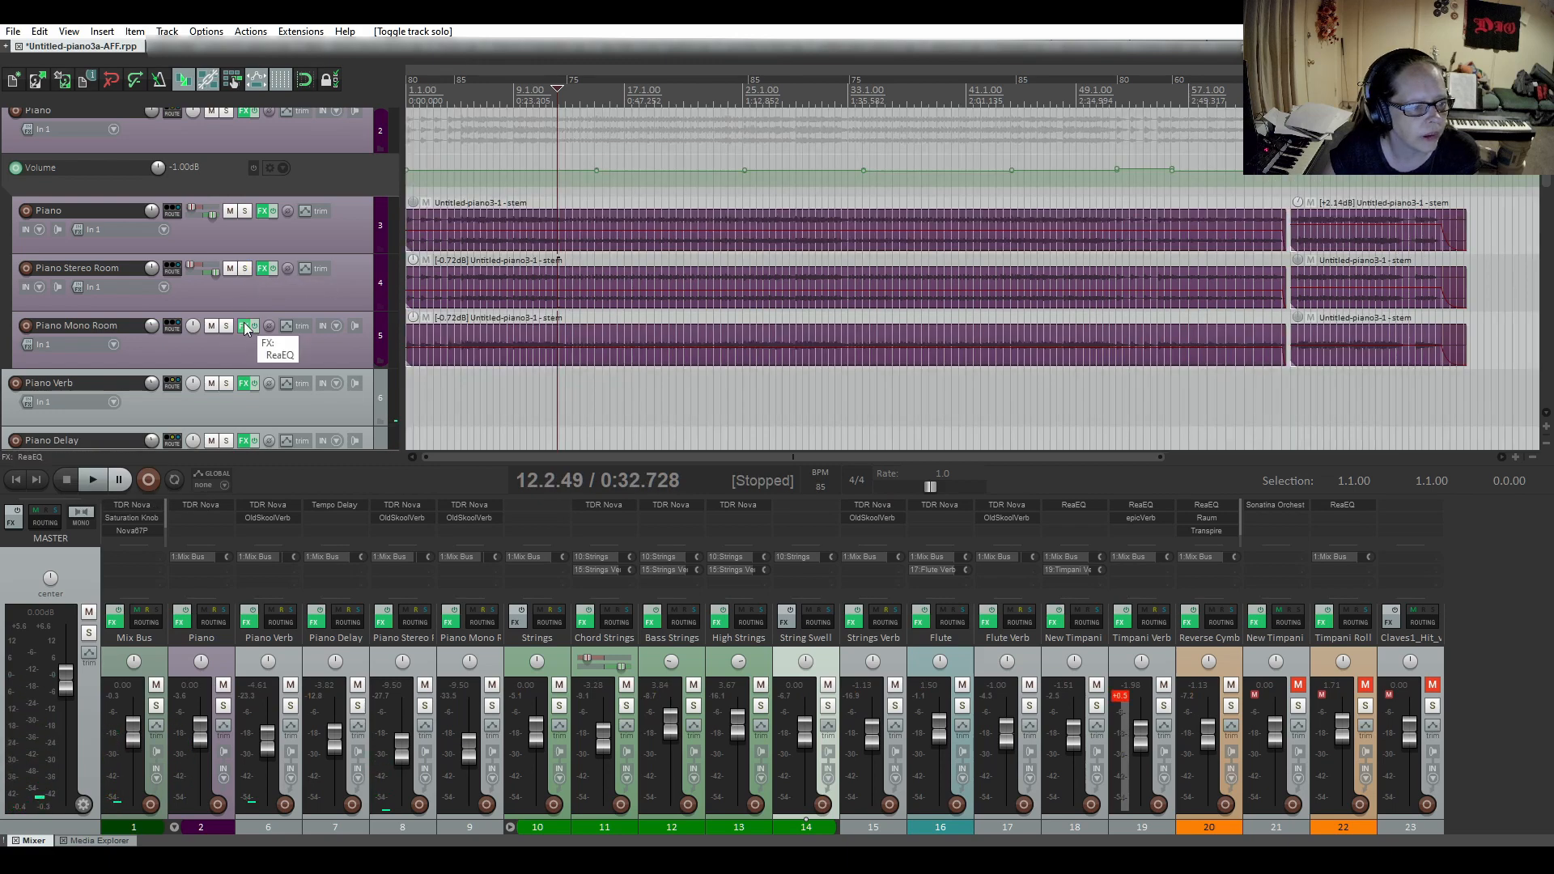
Inspect ReaEQ bands 1 to 4 on the Piano Mono Room track and close its effects chain.
{"action": "left_click", "coordinate": [245, 327]}
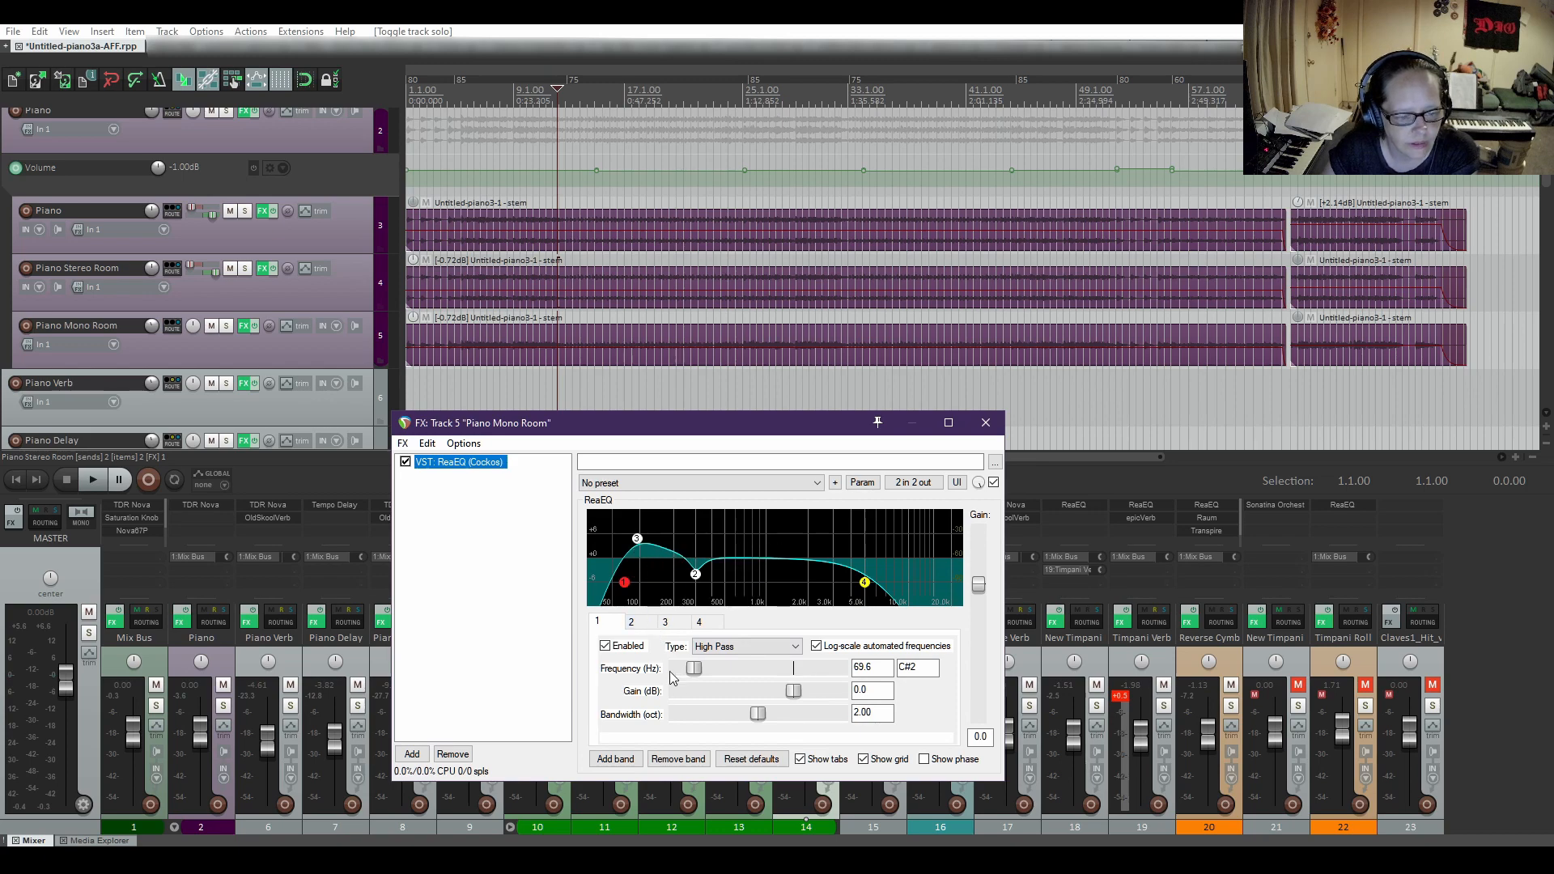
{"action": "left_click", "coordinate": [644, 625]}
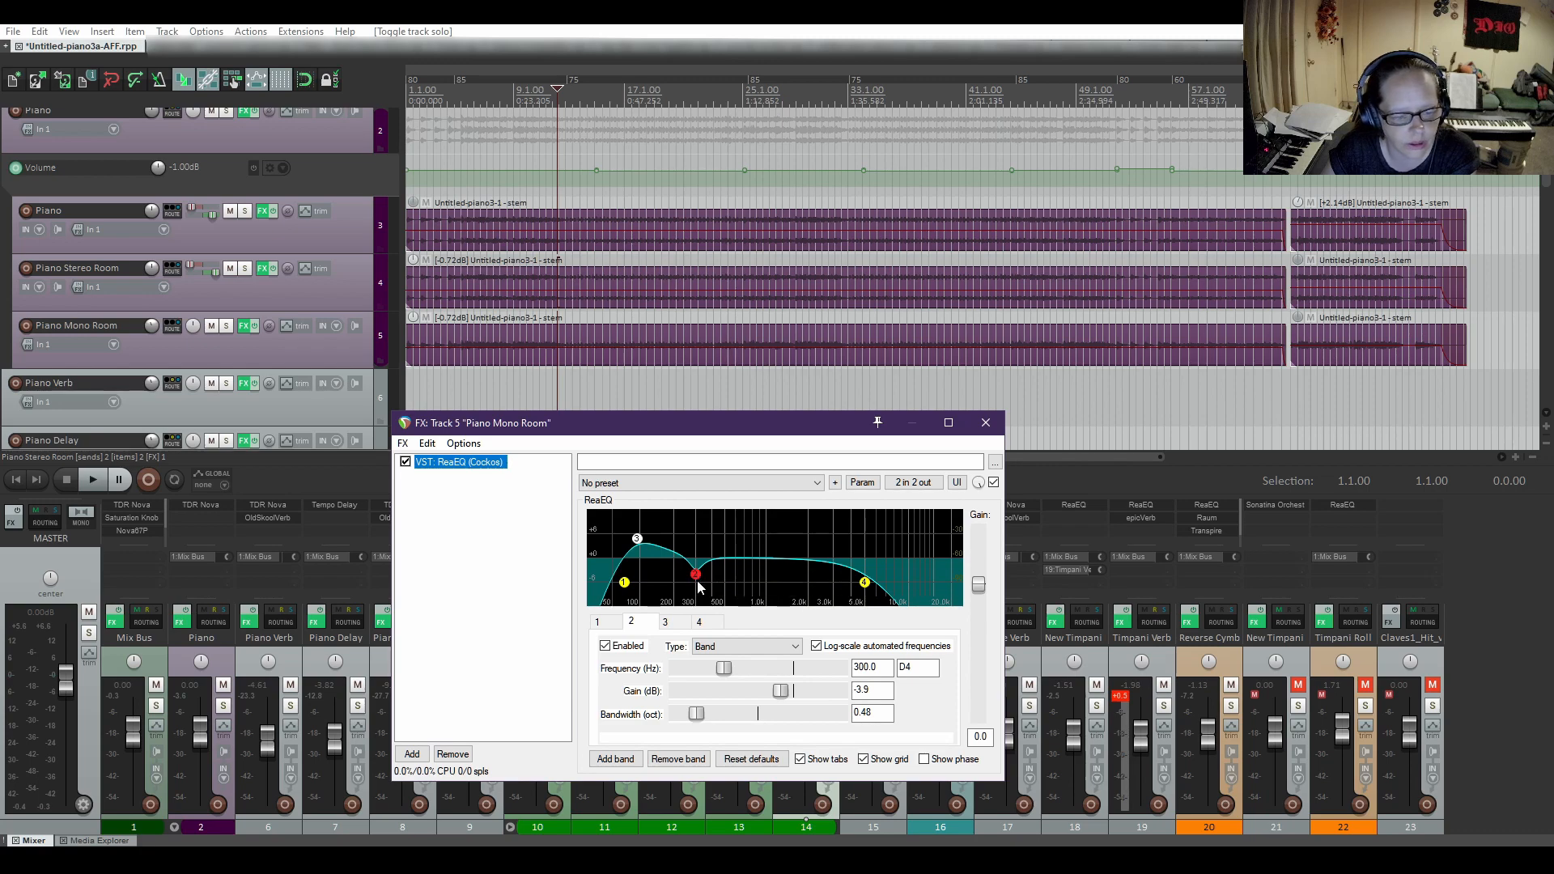
{"action": "left_click", "coordinate": [677, 625]}
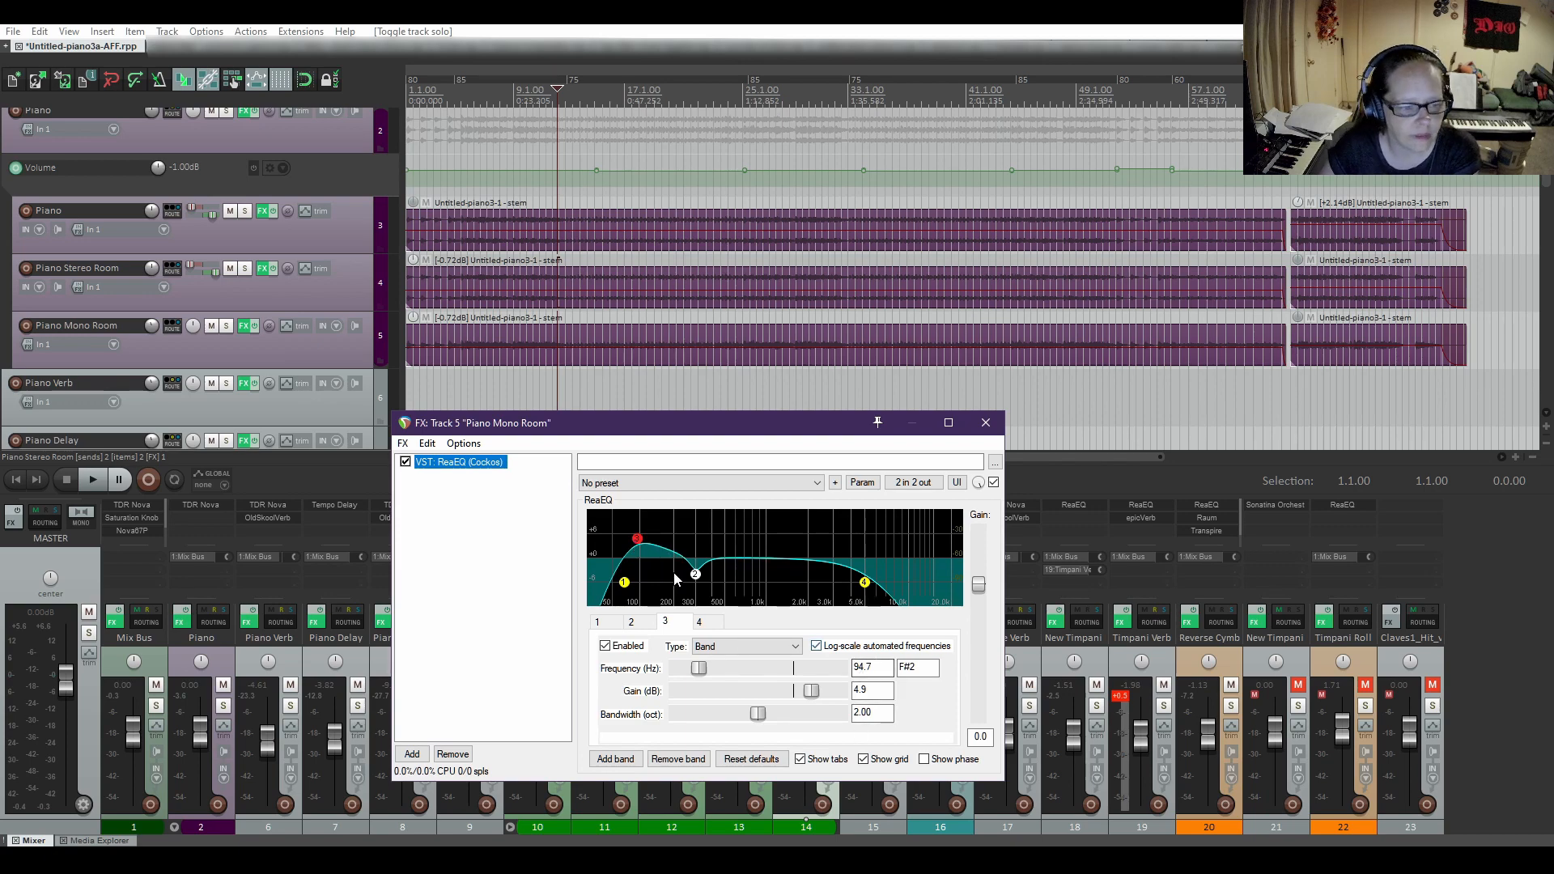
{"action": "left_click", "coordinate": [704, 625]}
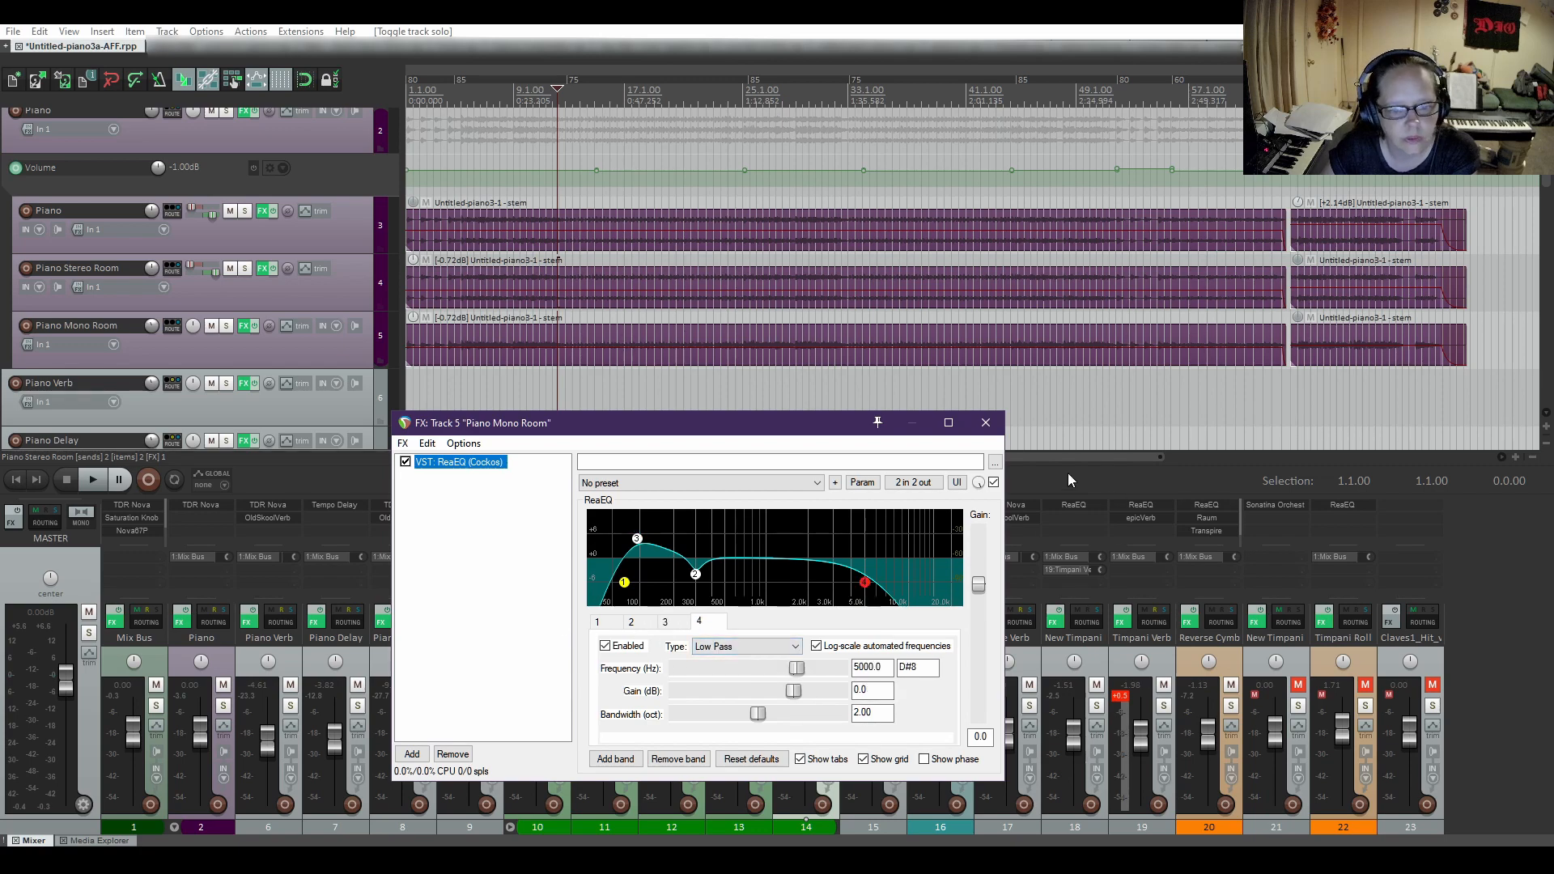
{"action": "left_click", "coordinate": [986, 422]}
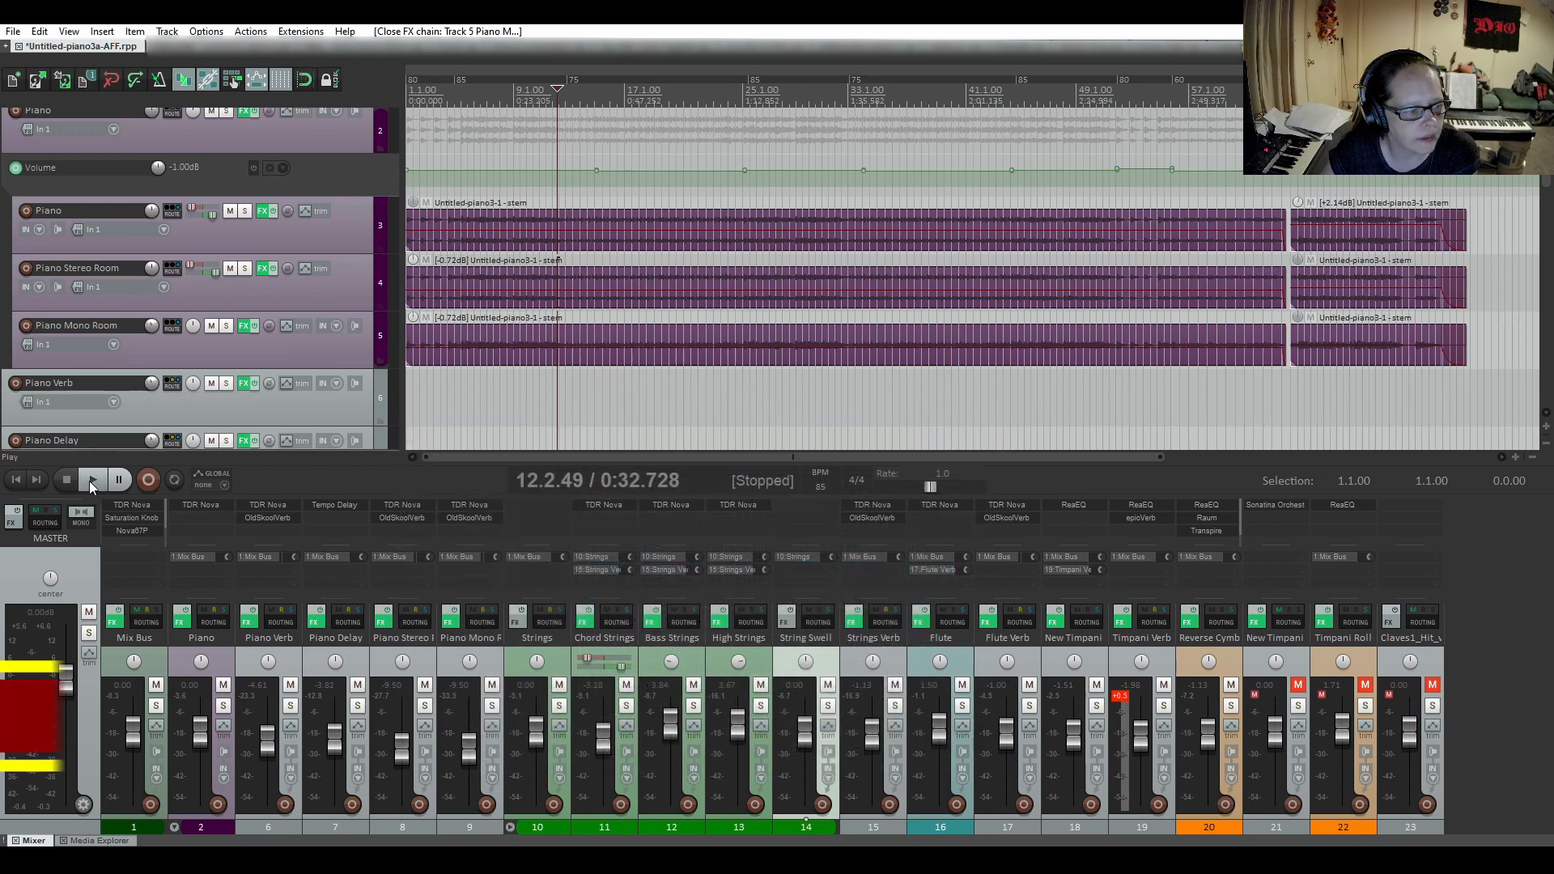
Audition the soloed Piano Mono Room track from about bar 12 and unsolo it.
{"action": "left_click", "coordinate": [227, 326]}
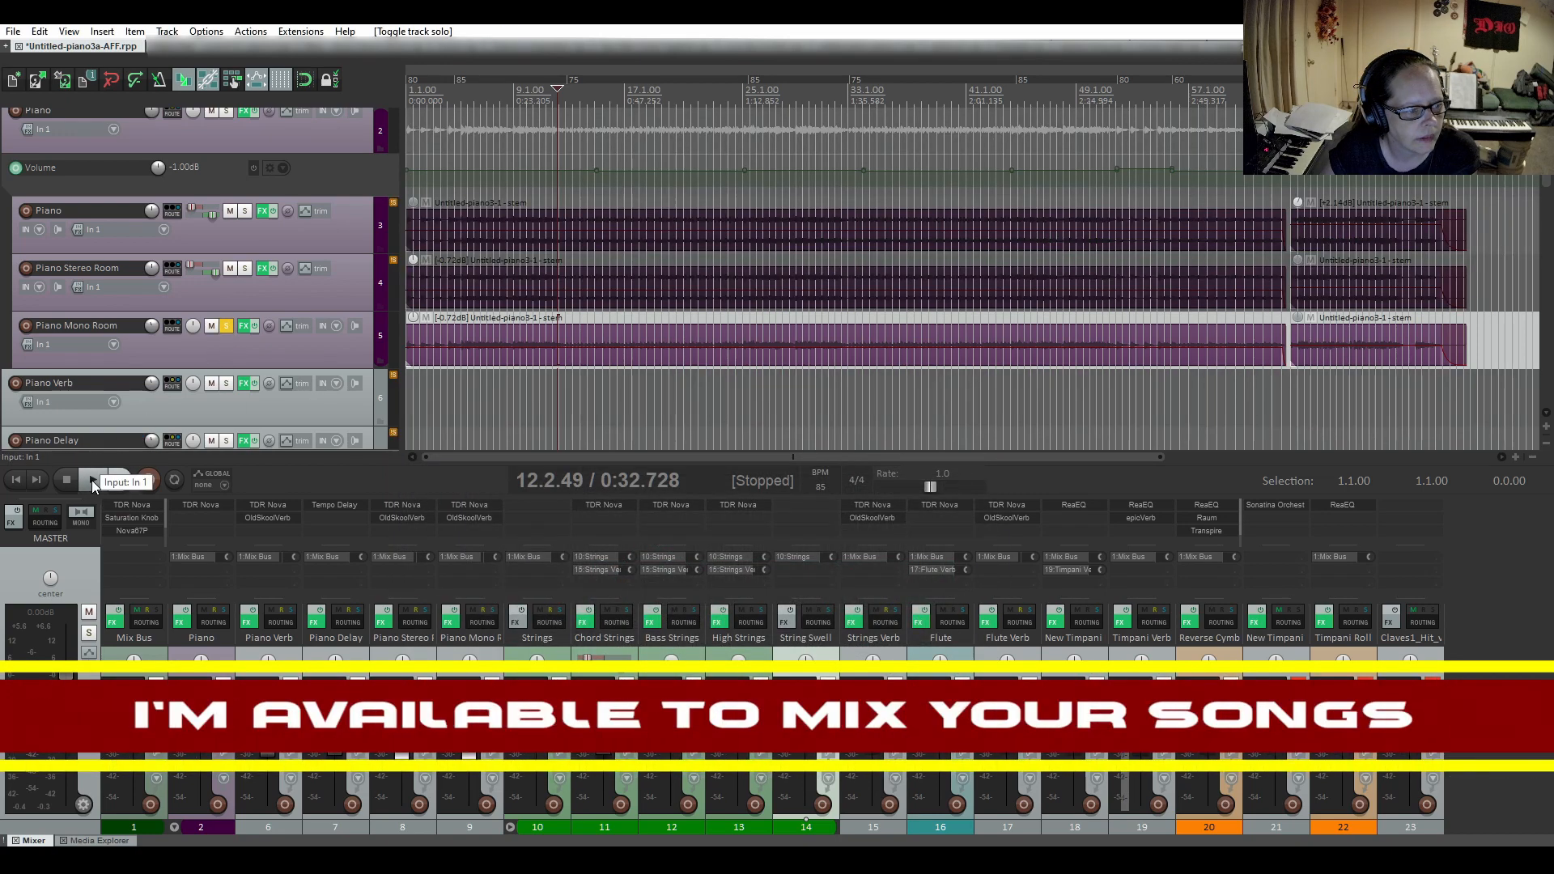
{"action": "left_click", "coordinate": [92, 482]}
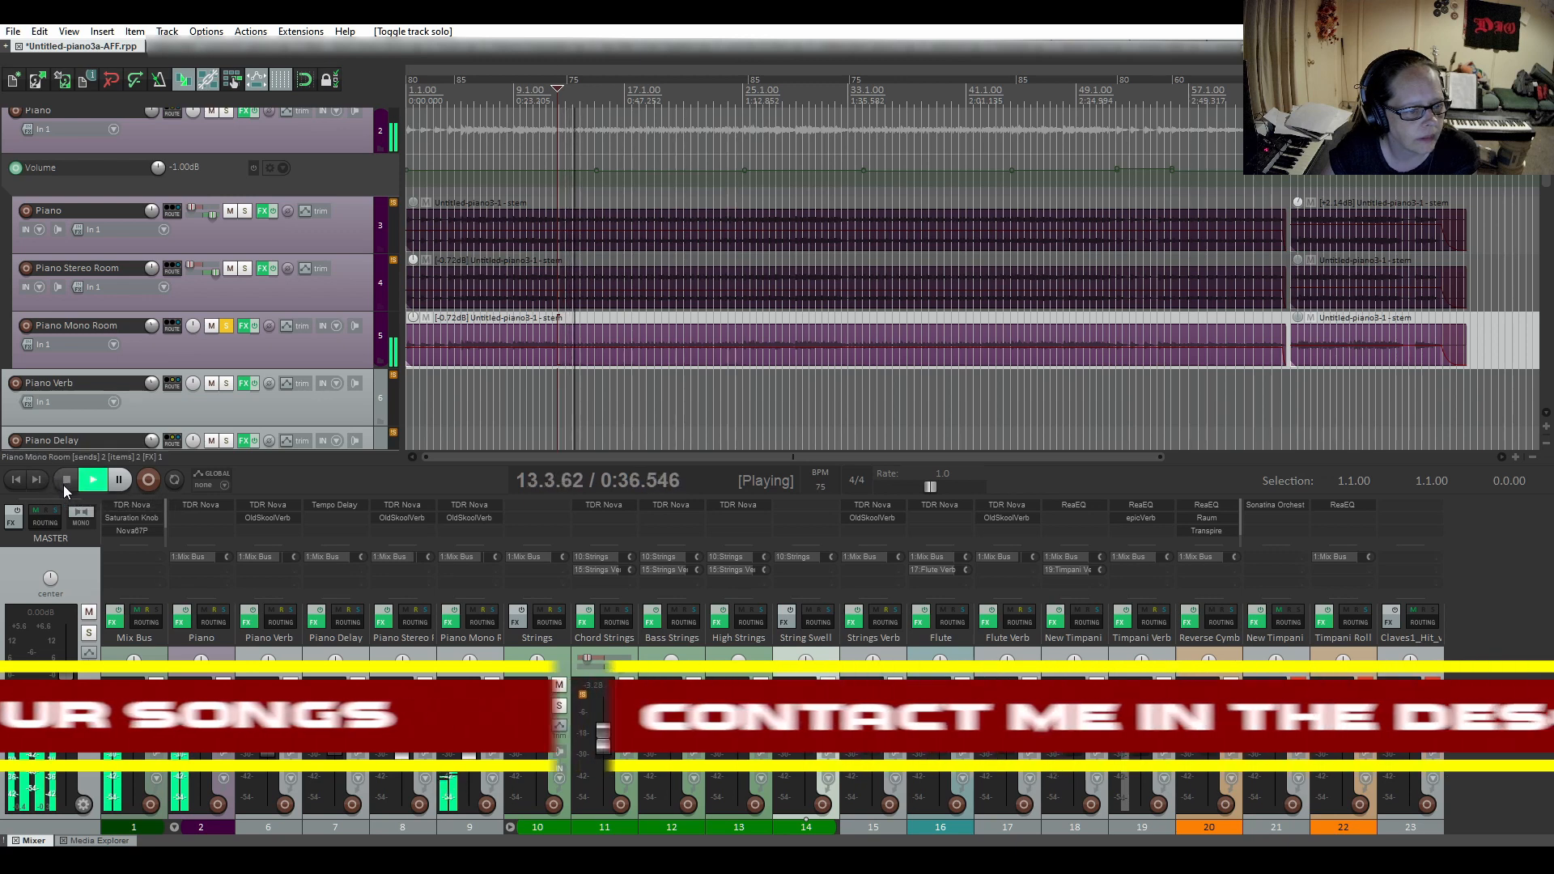
{"action": "left_click", "coordinate": [66, 483]}
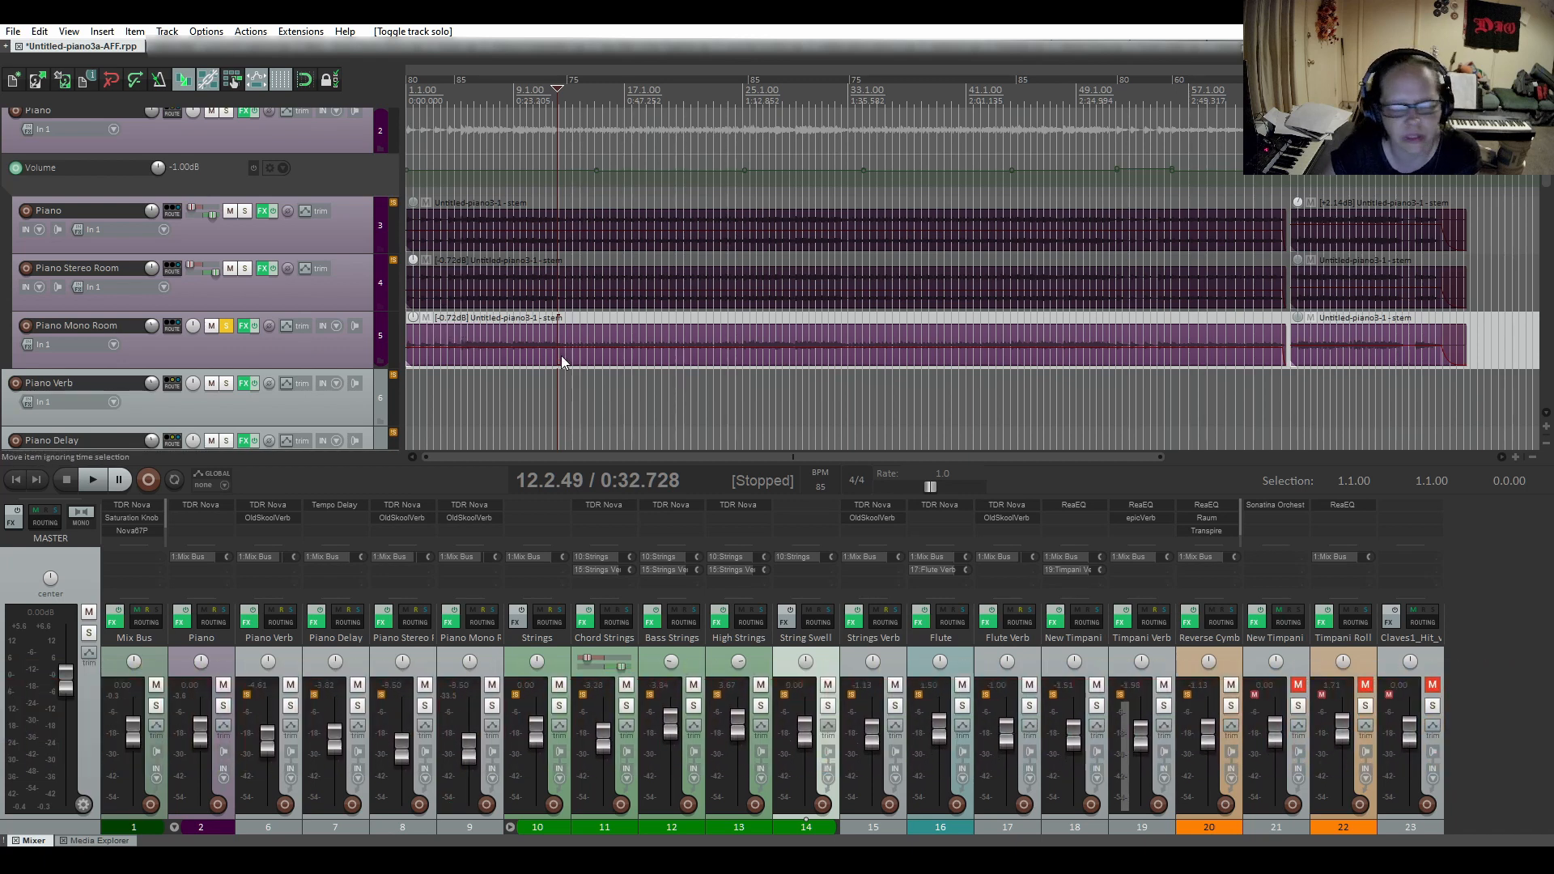
{"action": "left_click", "coordinate": [226, 325]}
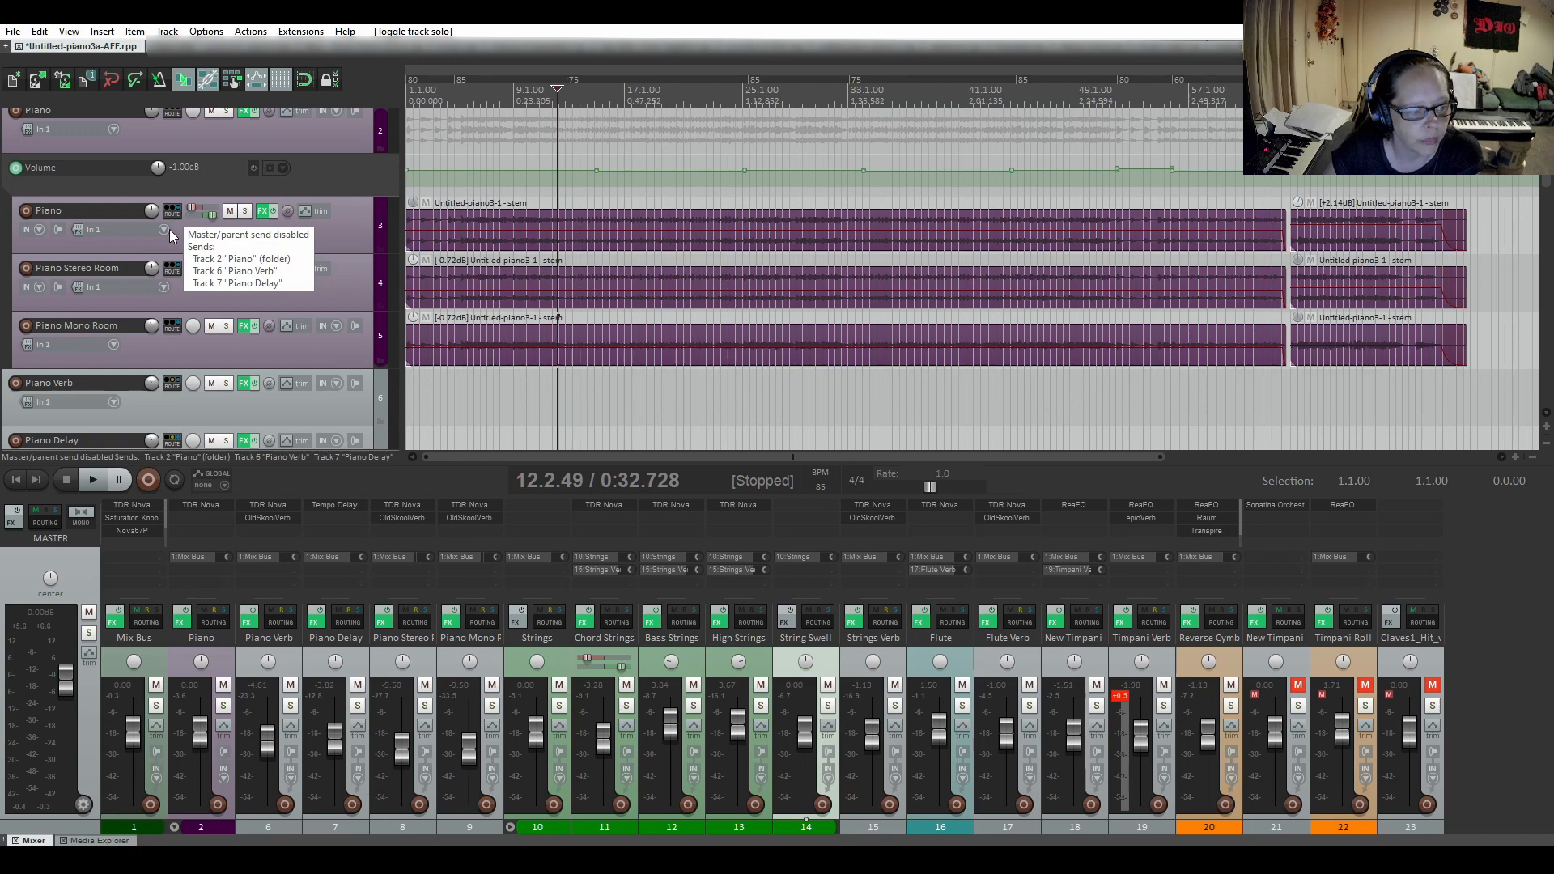
Inspect the TDR Nova and OldSkoolVerb settings on the Piano Verb track and close its effects chain.
{"action": "scroll", "coordinate": [163, 338], "scroll_direction": "down", "scroll_amount": 2}
{"action": "scroll", "coordinate": [159, 347], "scroll_direction": "down", "scroll_amount": 1}
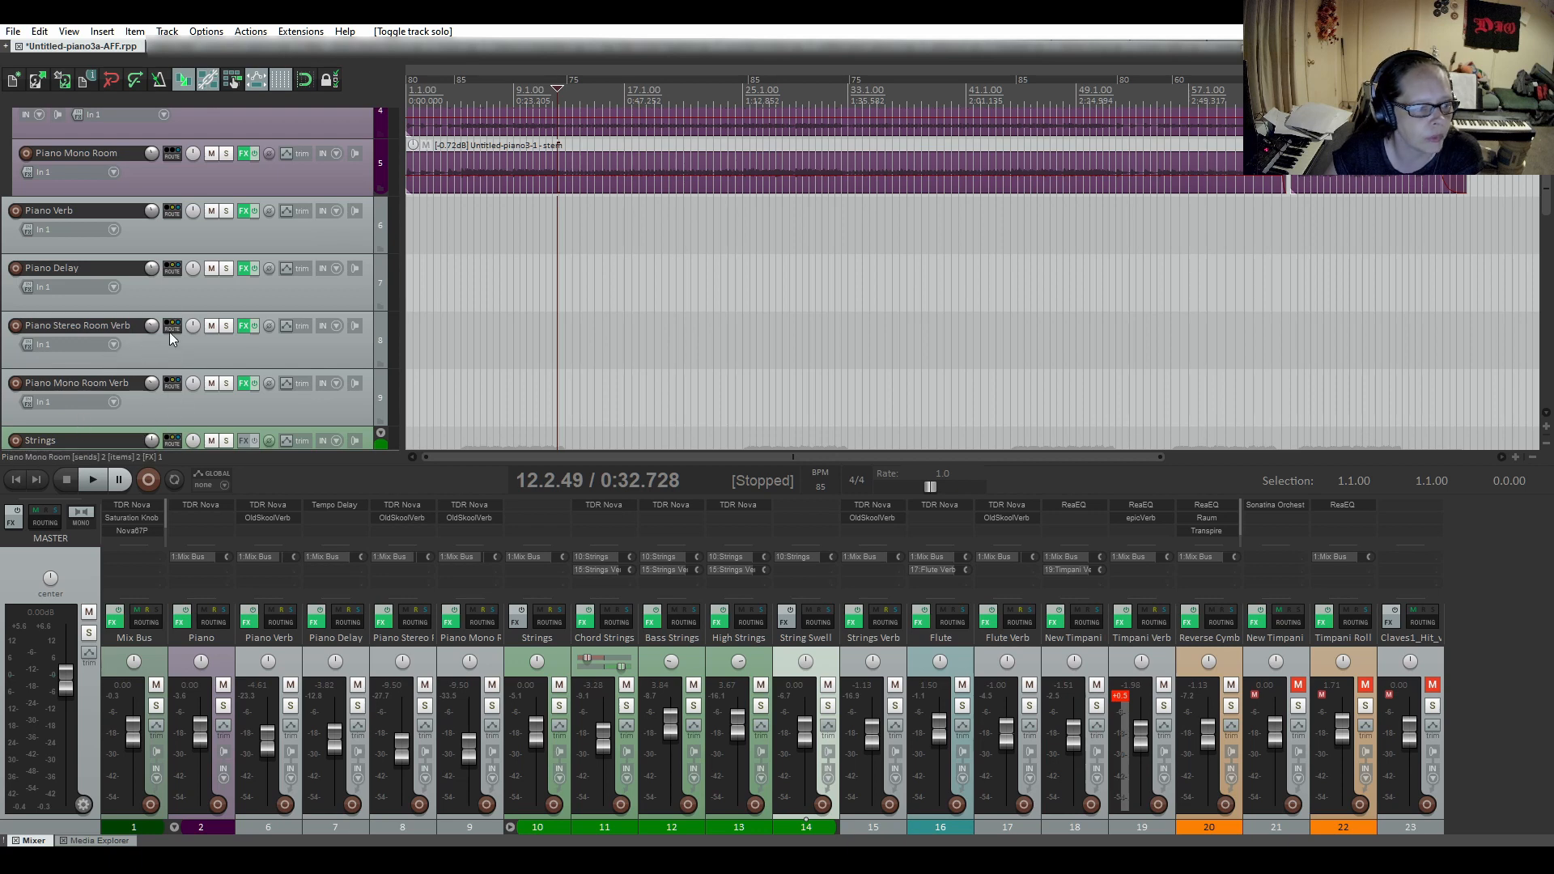
{"action": "scroll", "coordinate": [174, 336], "scroll_direction": "up", "scroll_amount": 1}
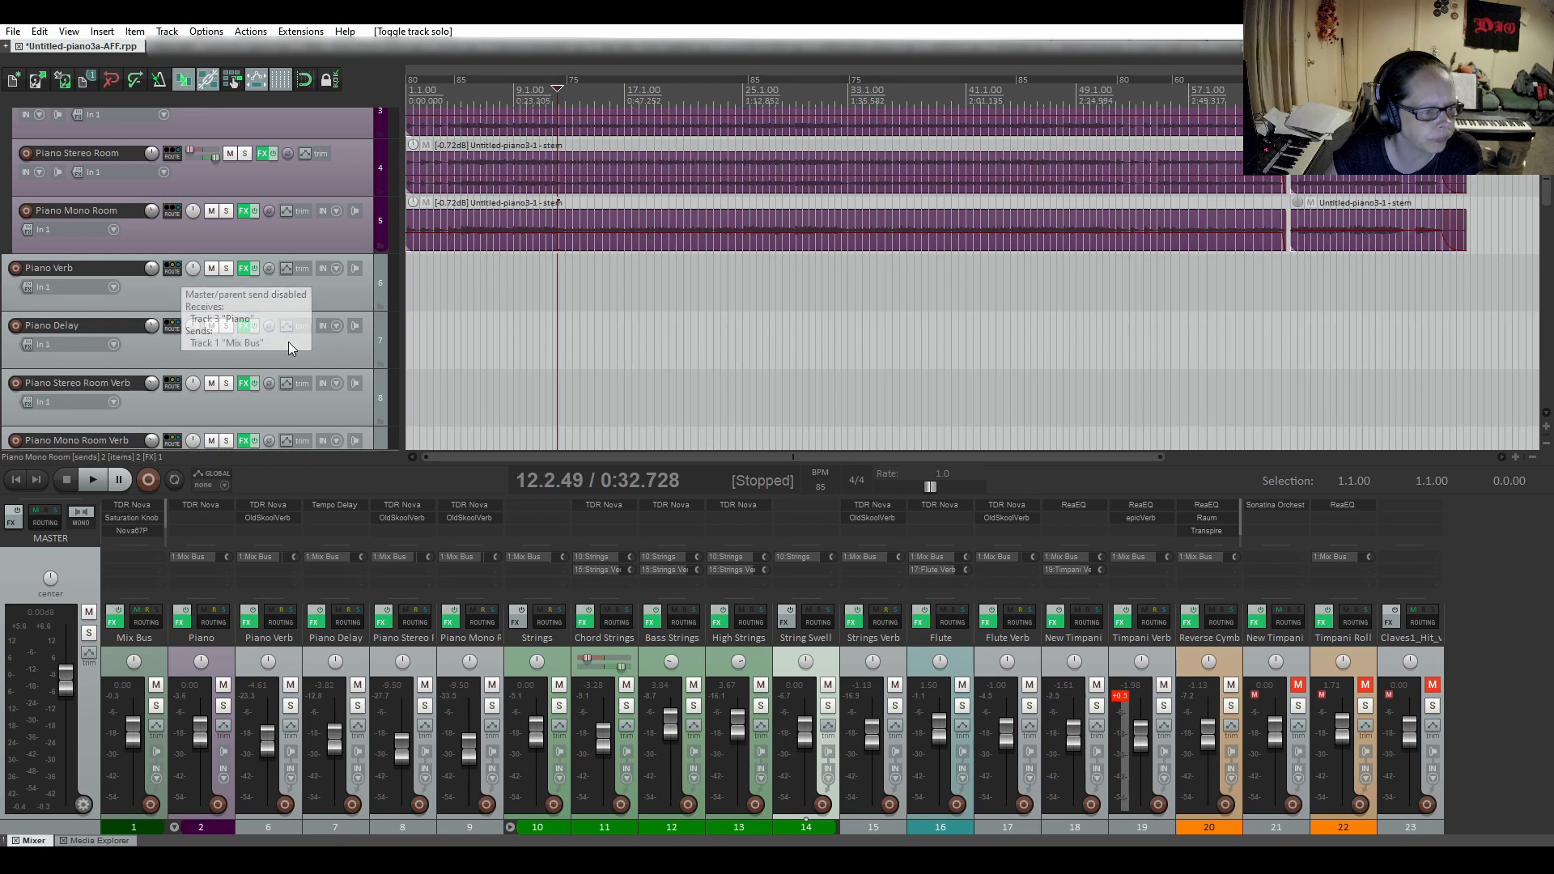
{"action": "left_click", "coordinate": [245, 271]}
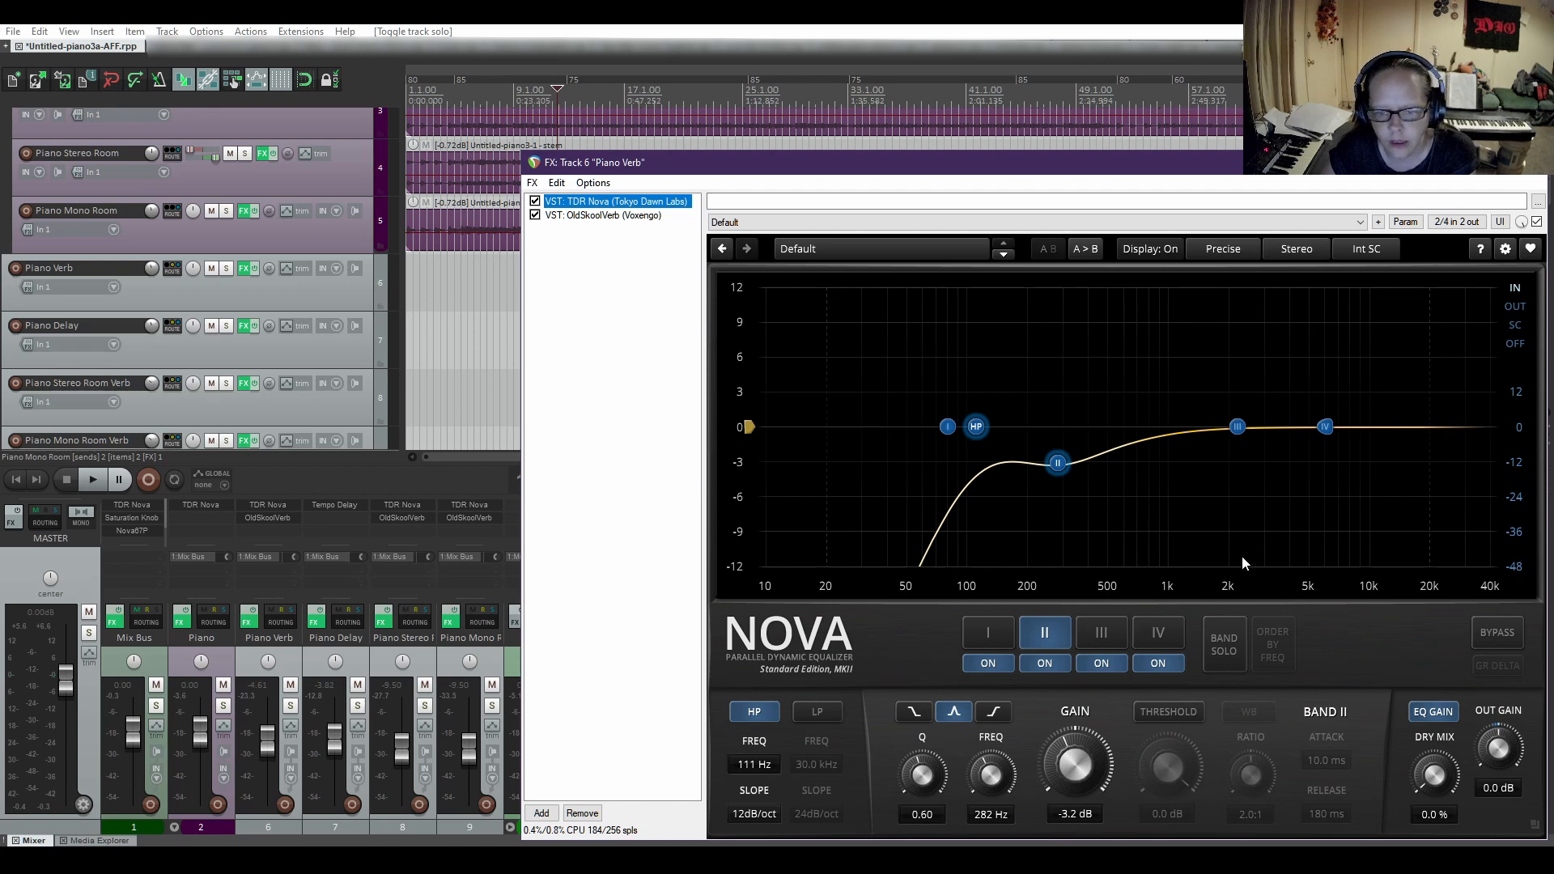
{"action": "left_click", "coordinate": [590, 217]}
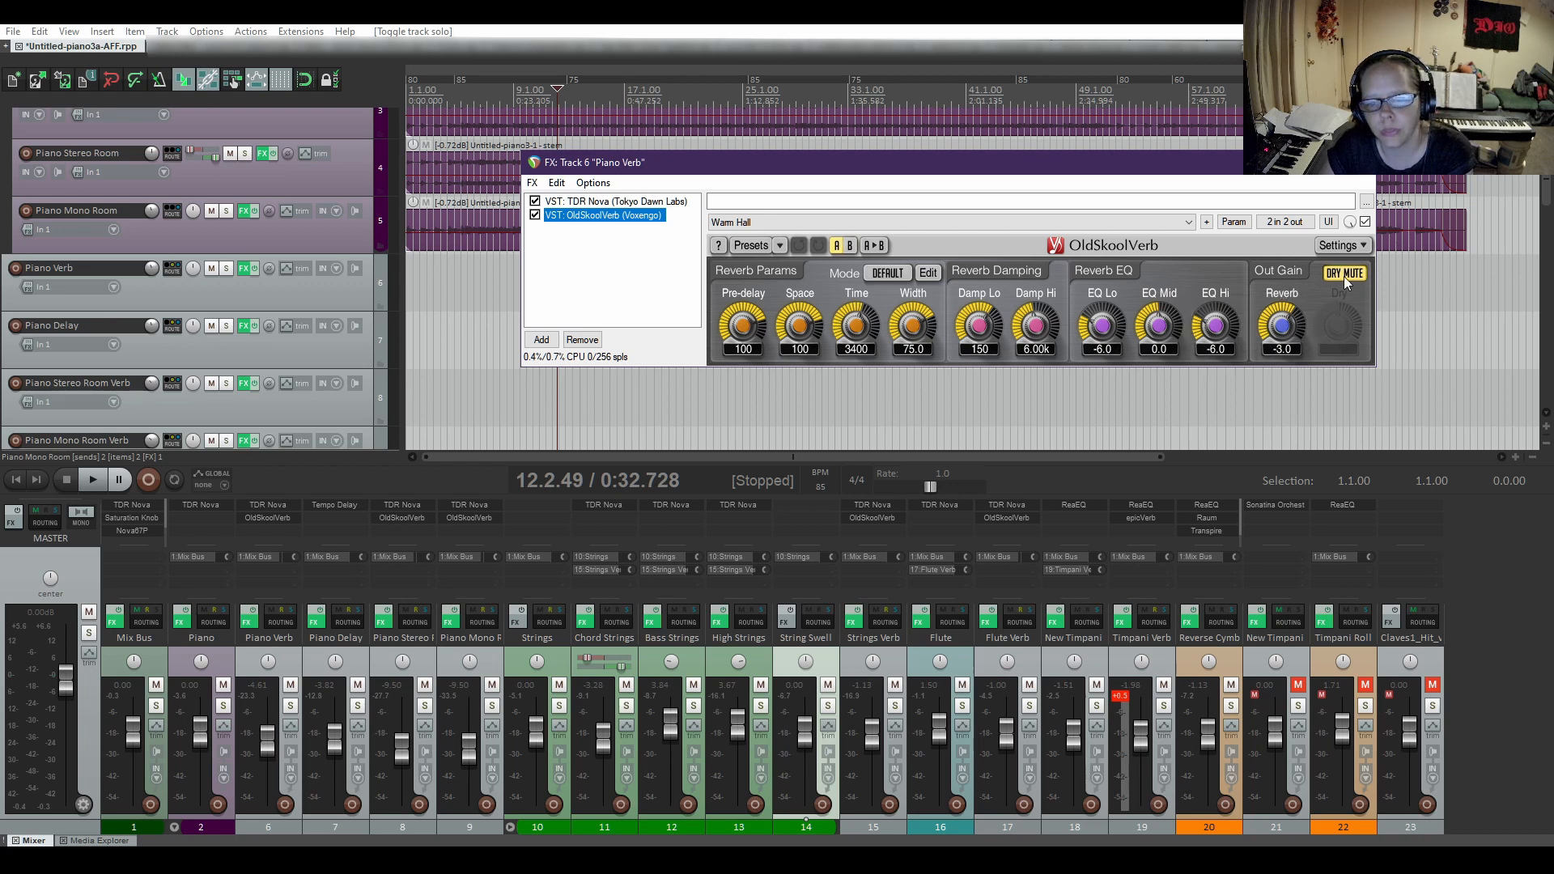
{"action": "left_click", "coordinate": [1370, 173]}
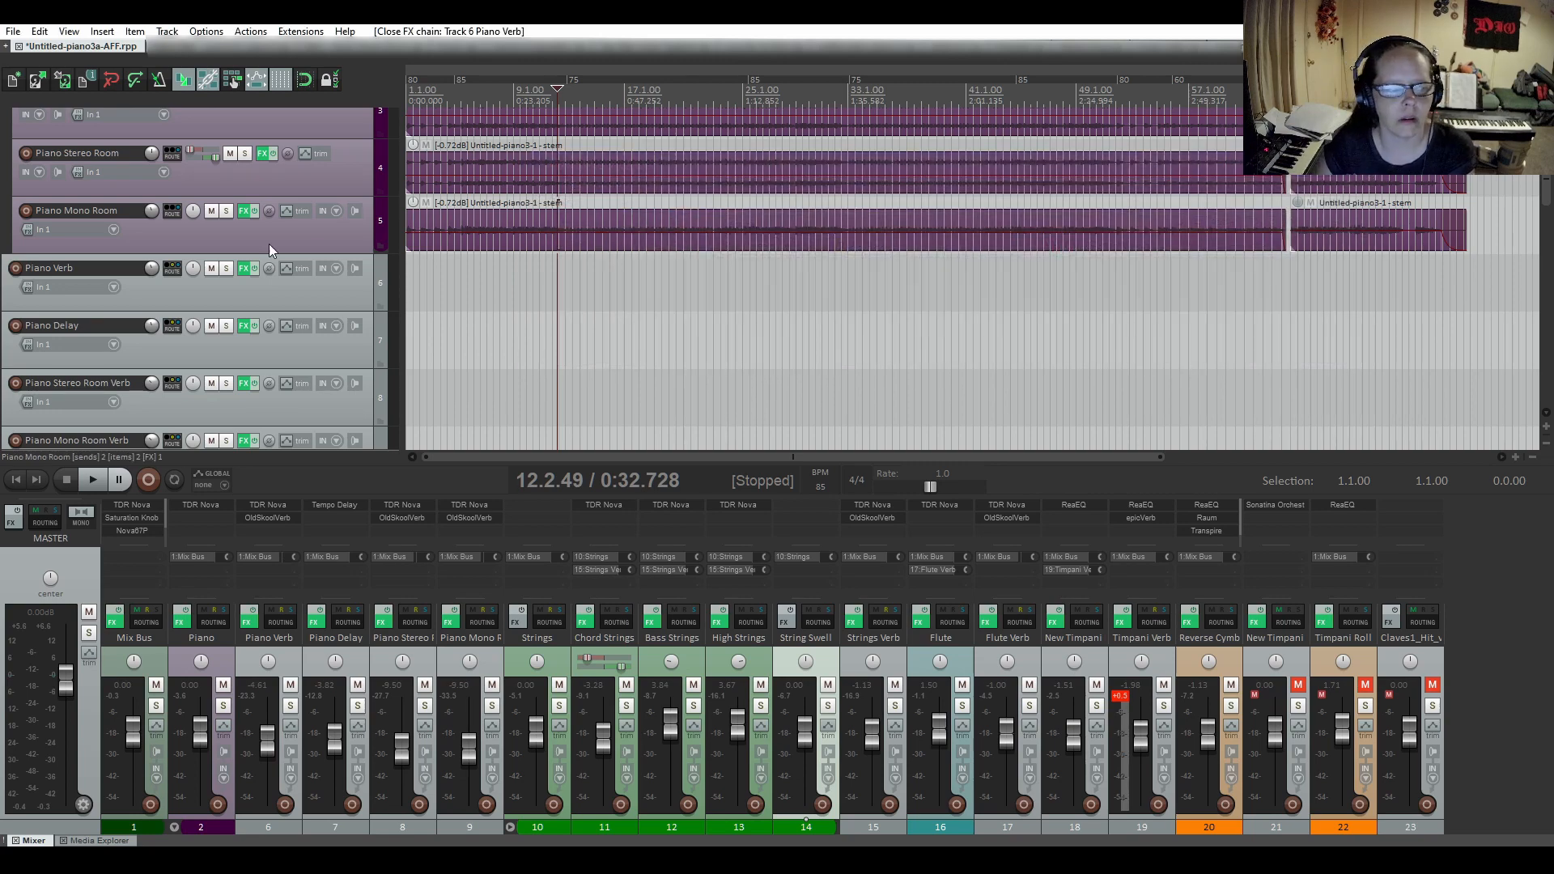
Inspect the Tempo Delay settings on the Piano Delay track and close its effects chain.
{"action": "scroll", "coordinate": [5, 311], "scroll_direction": "down", "scroll_amount": 1}
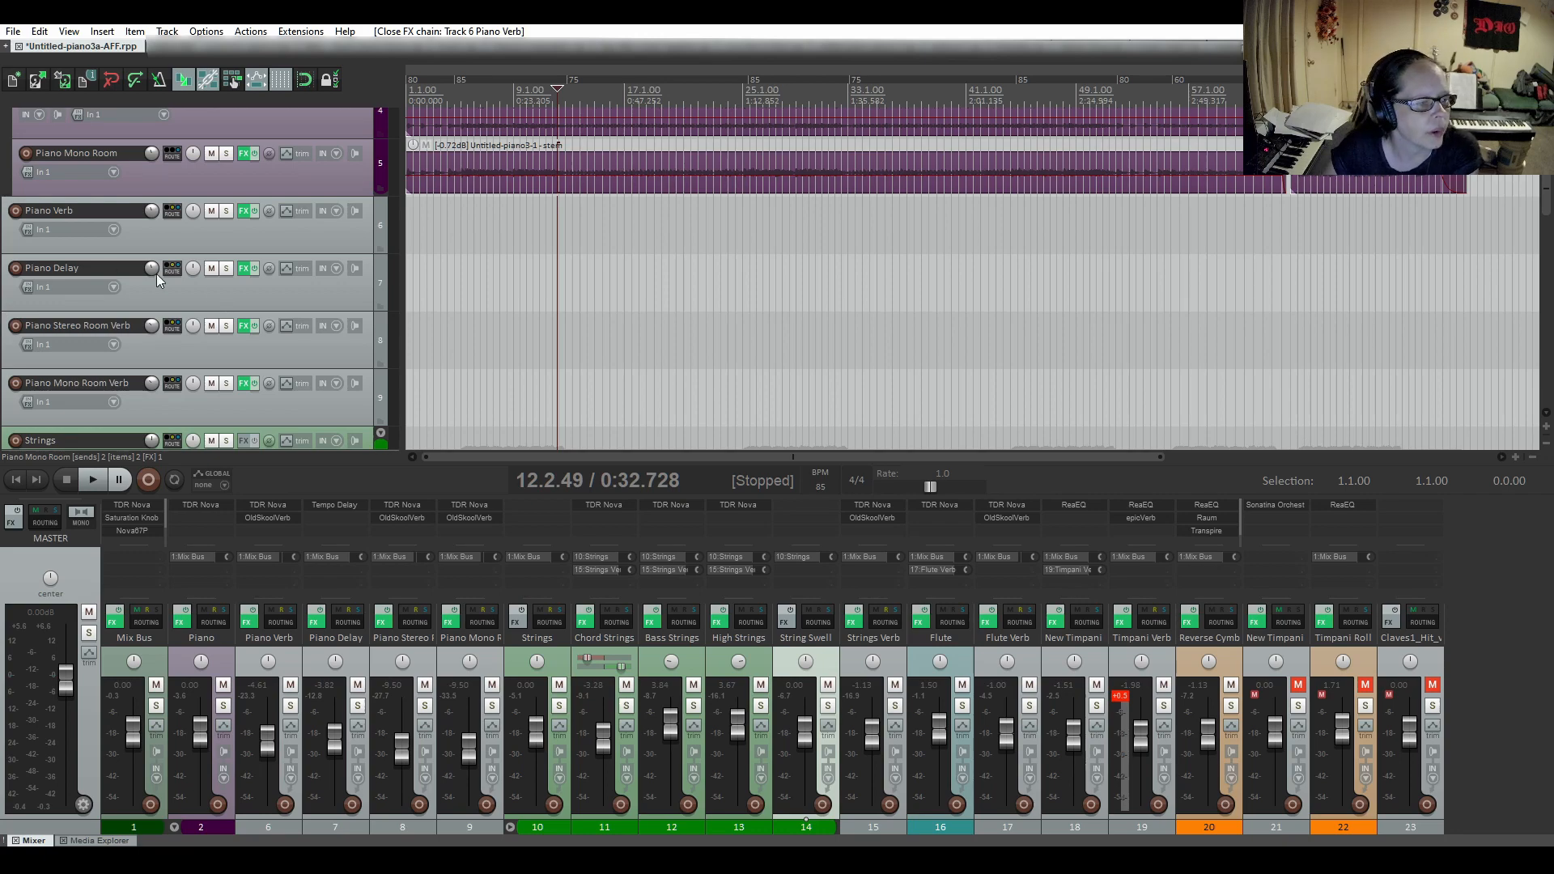
{"action": "left_click", "coordinate": [245, 268]}
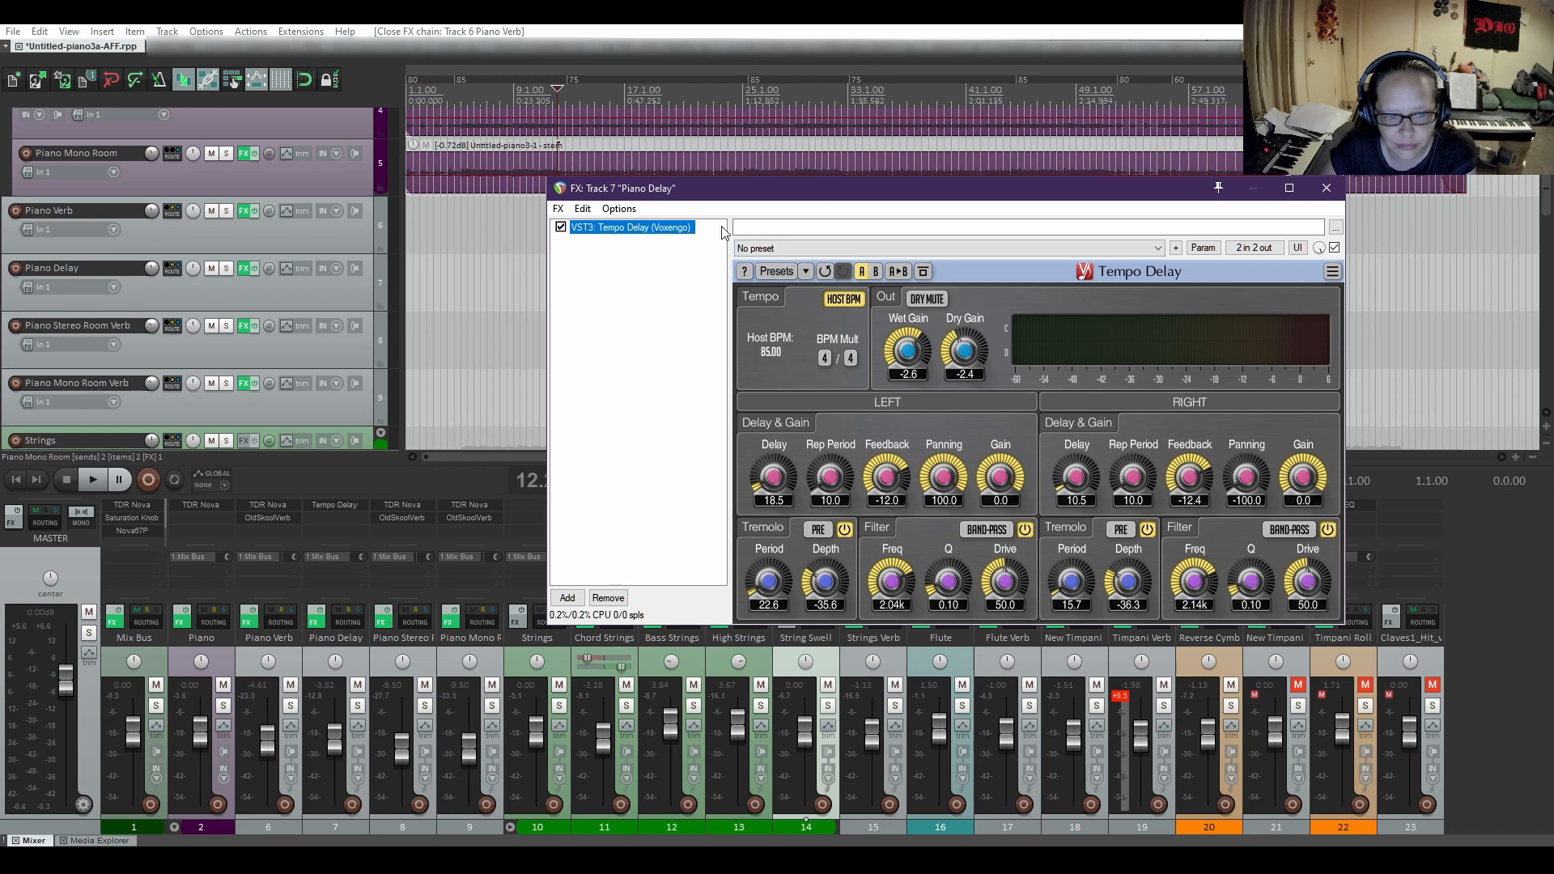
{"action": "left_click_drag", "start_coordinate": [907, 188], "coordinate": [909, 113]}
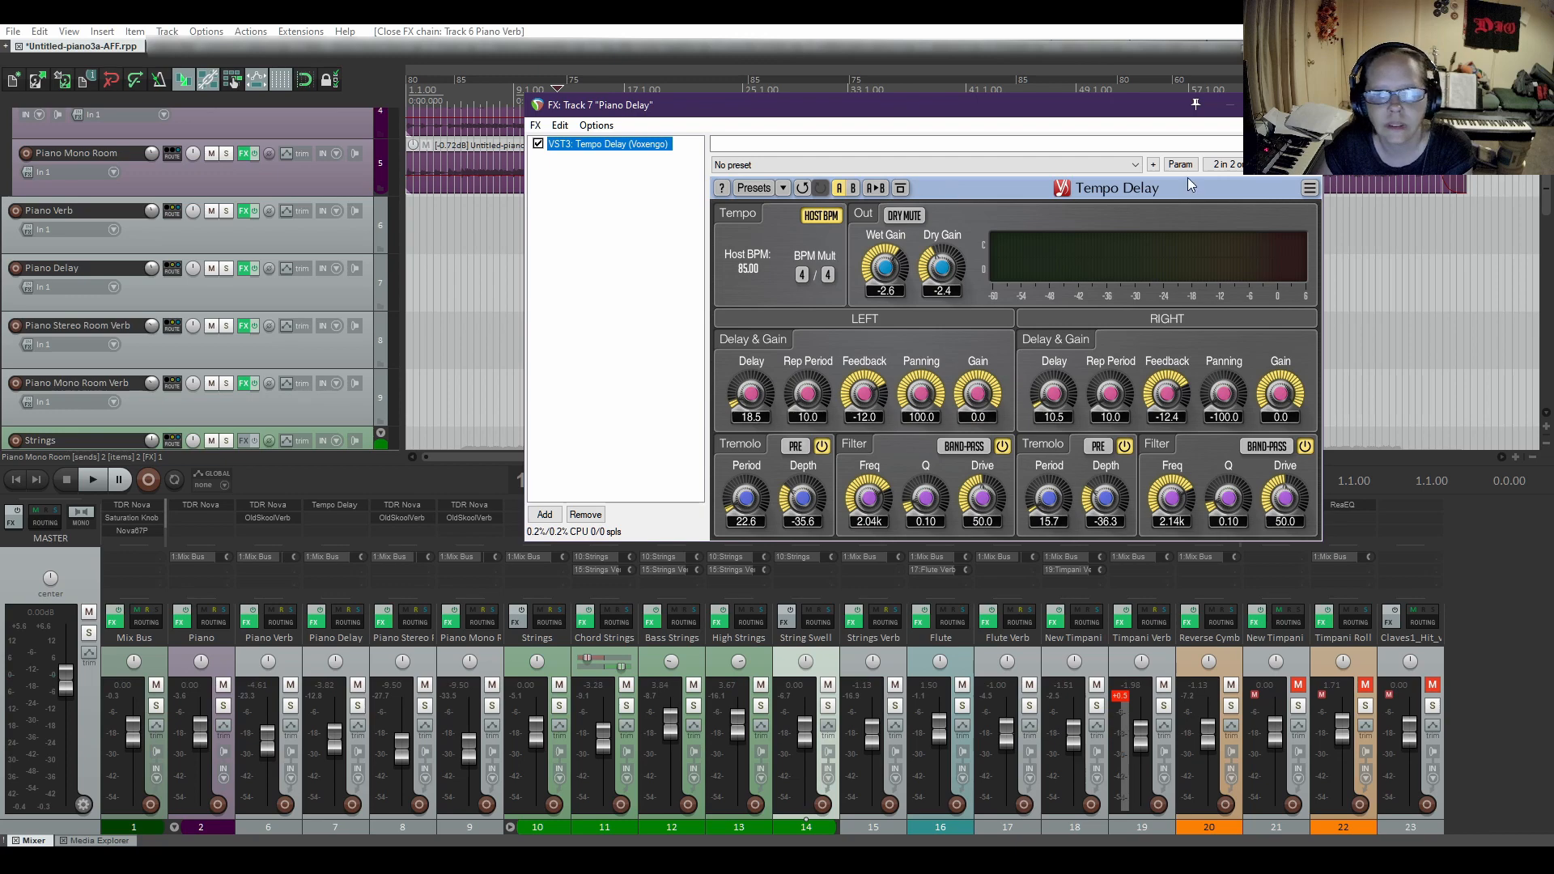
{"action": "left_click", "coordinate": [1230, 105]}
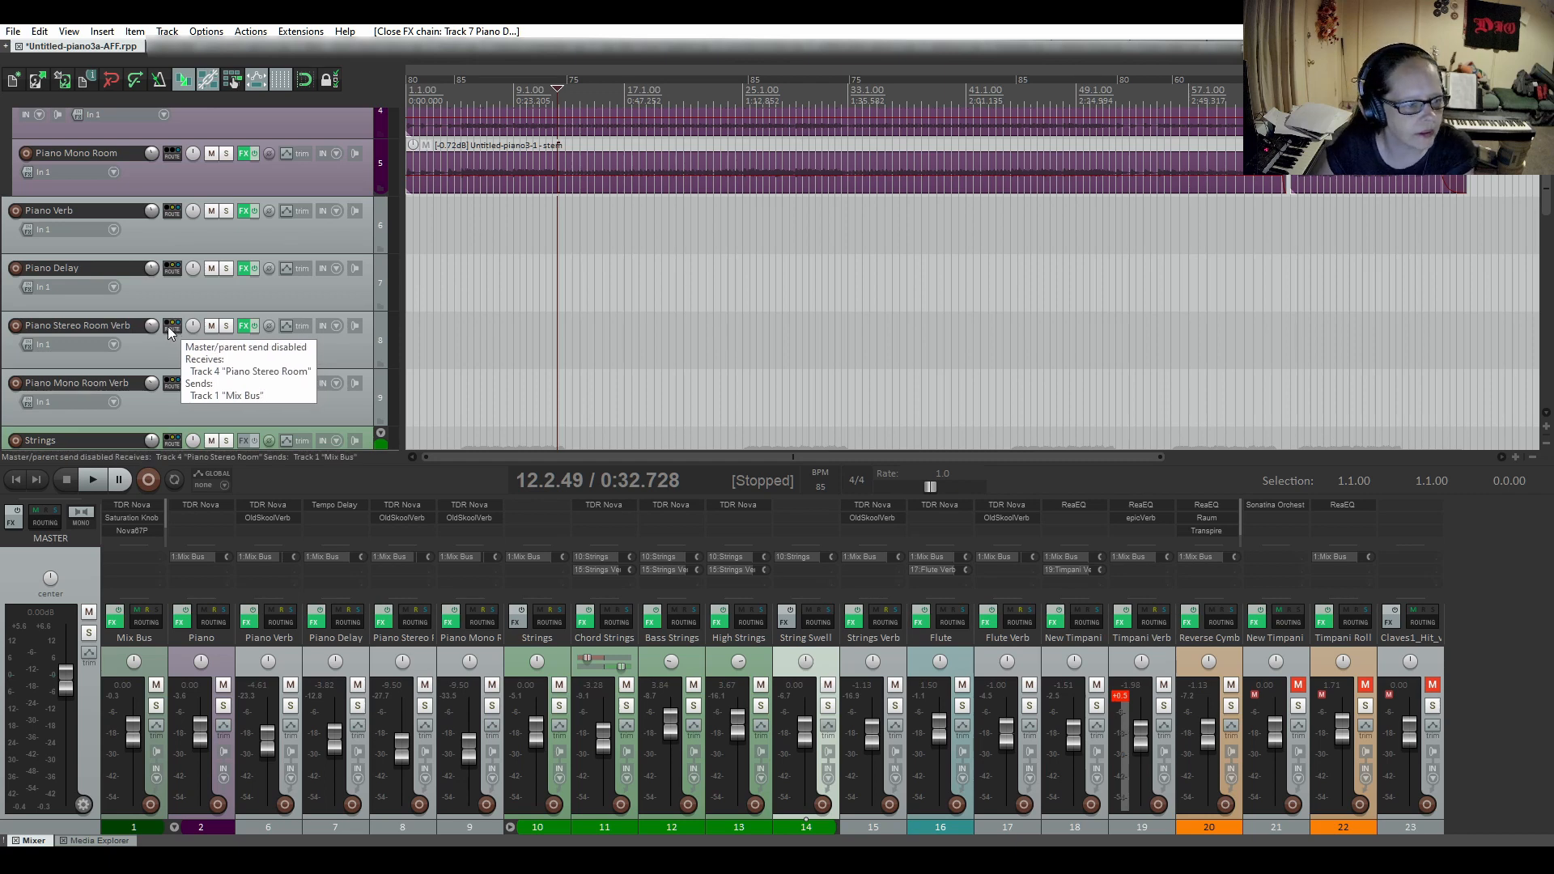
Inspect TDR Nova, OldSkoolVerb and its session bank presets on the Piano Stereo Room Verb track, then close its effects chain.
{"action": "left_click", "coordinate": [242, 329]}
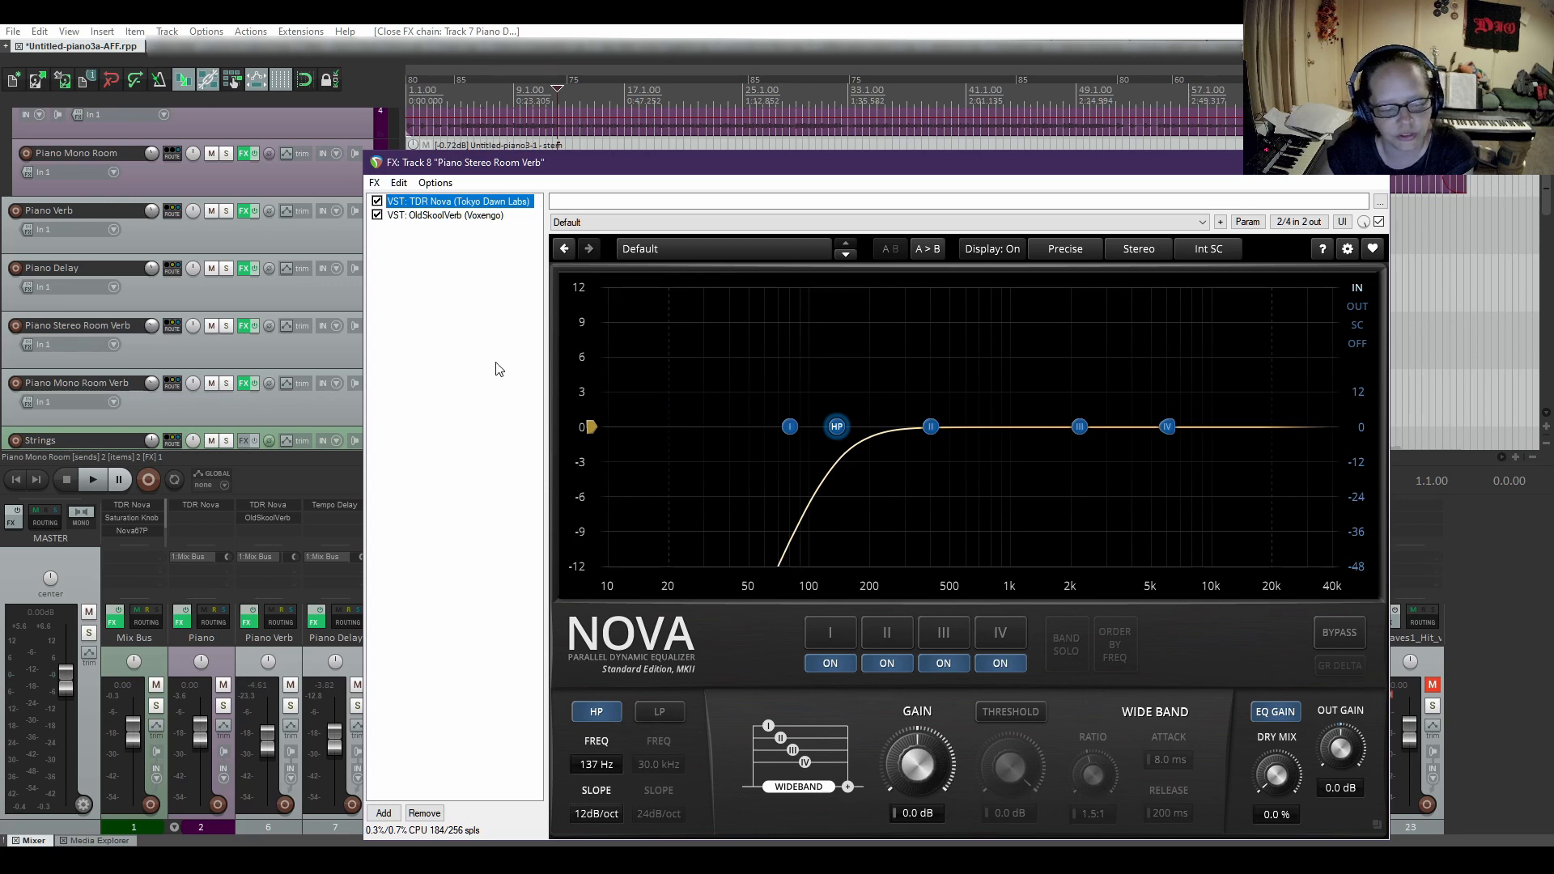
{"action": "left_click", "coordinate": [436, 221]}
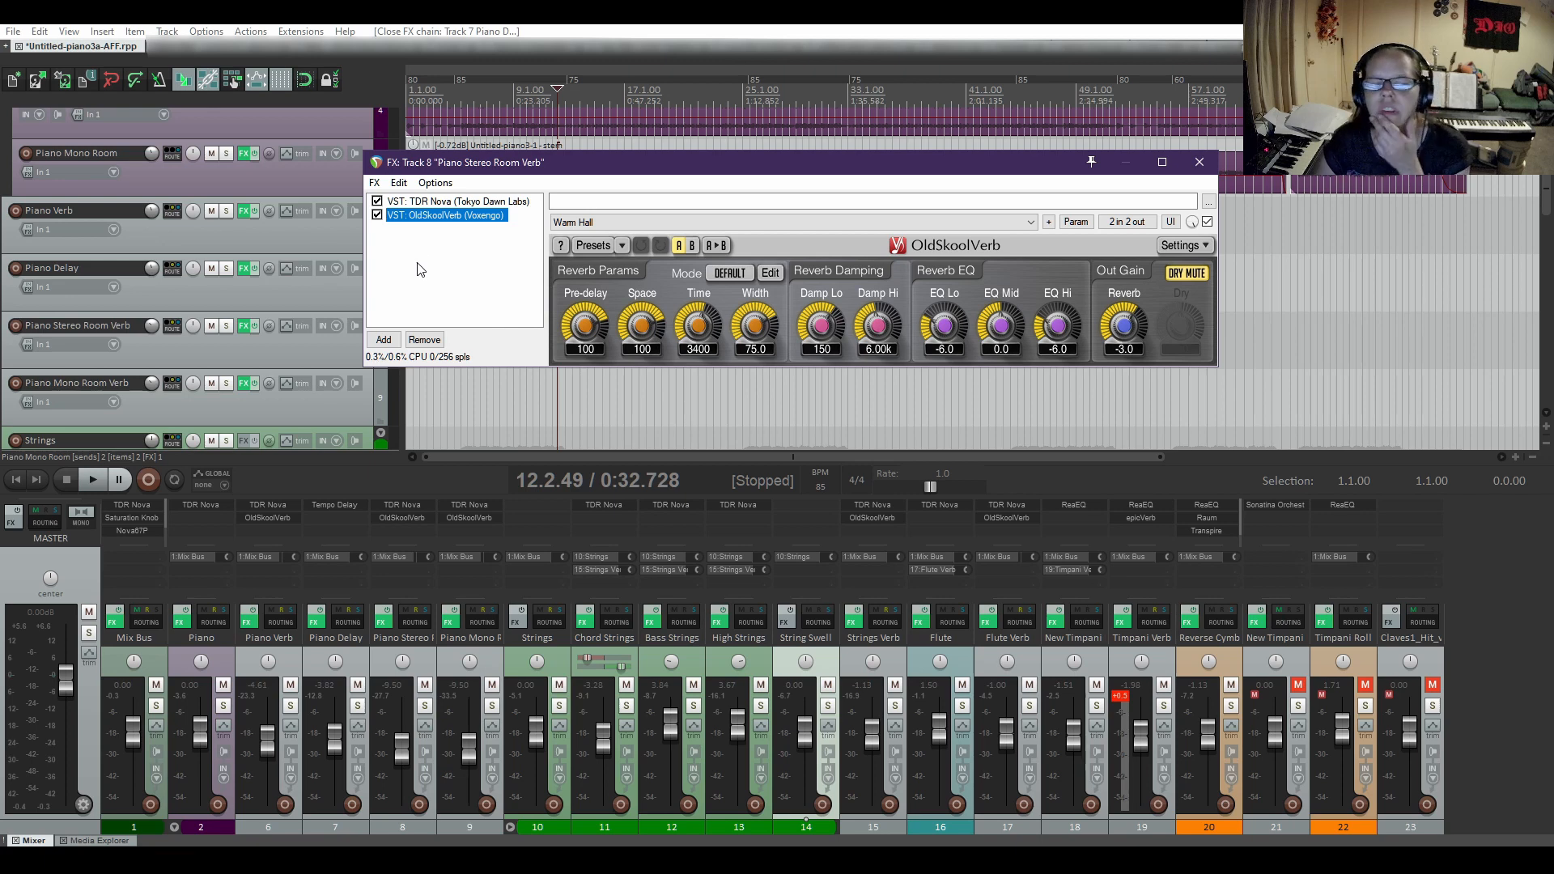
{"action": "left_click", "coordinate": [627, 244]}
{"action": "mouse_move", "coordinate": [628, 269]}
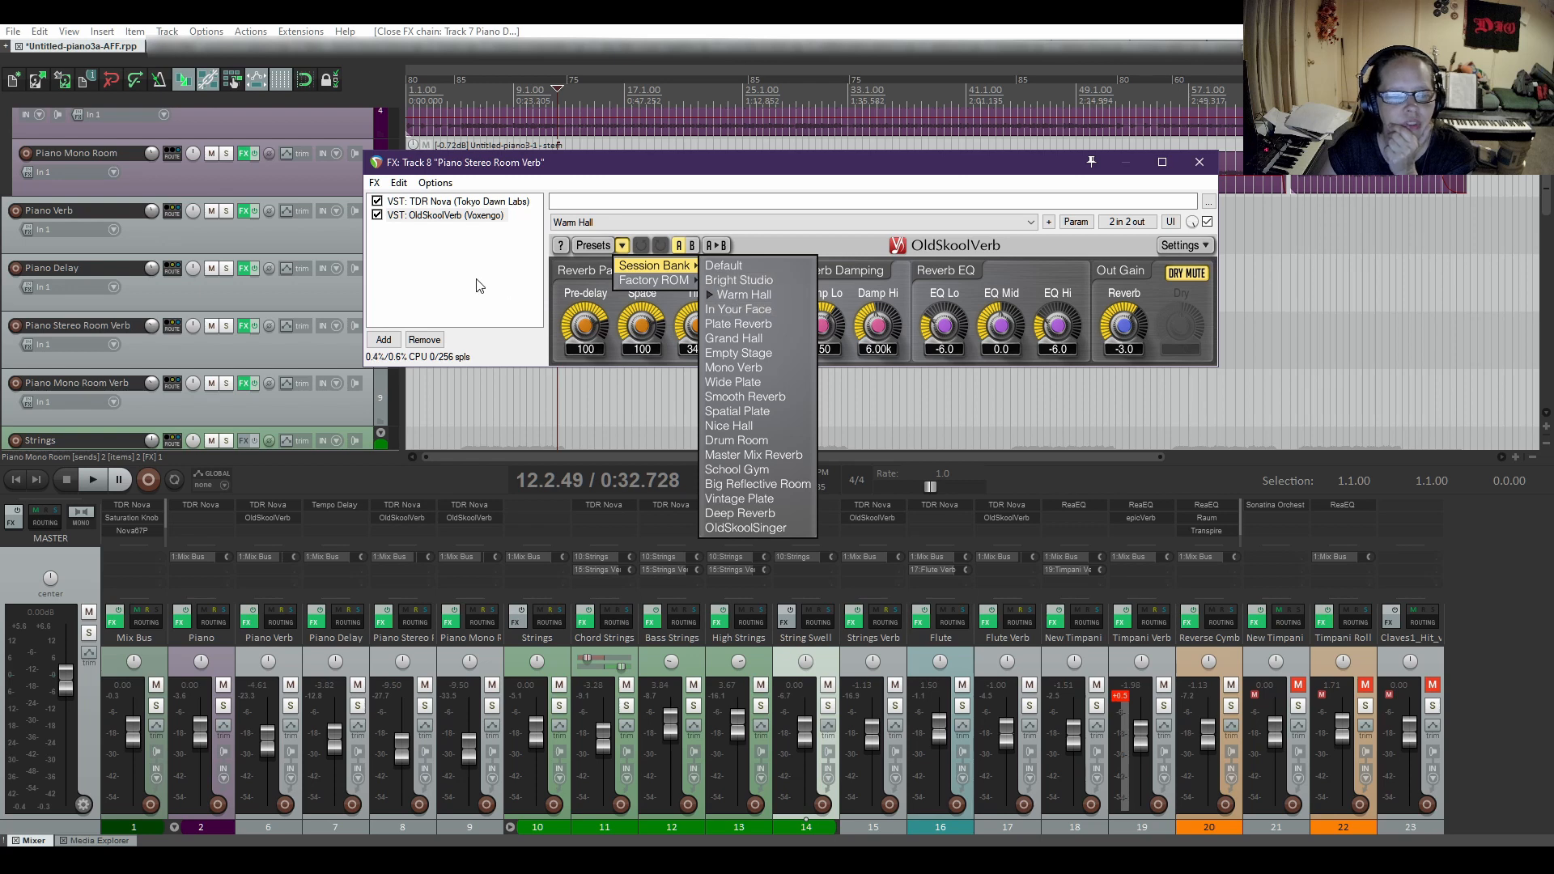
{"action": "left_click", "coordinate": [622, 245]}
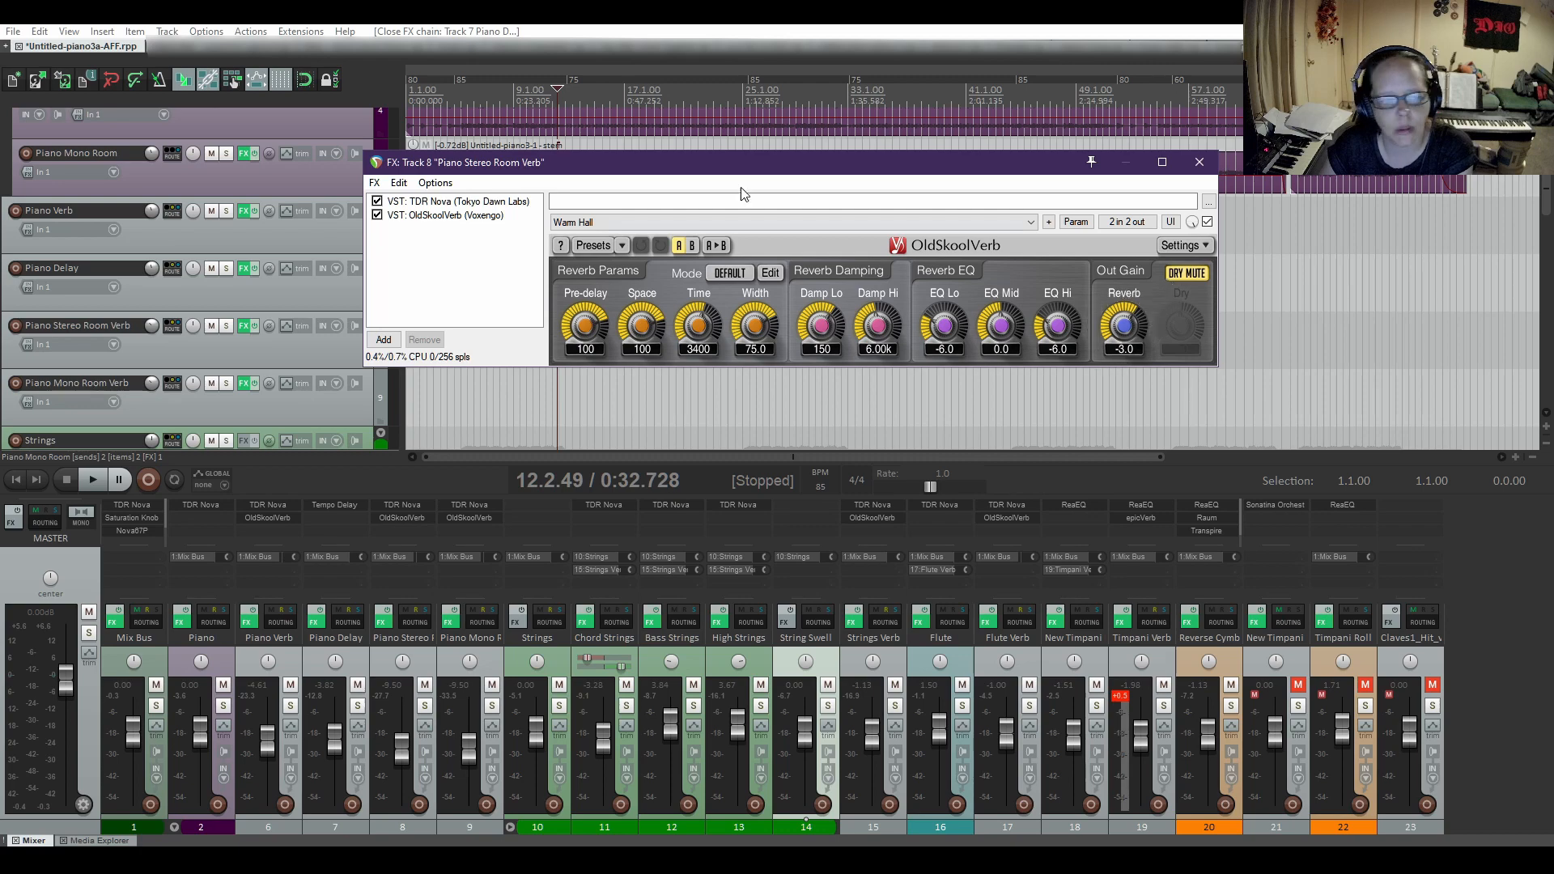
{"action": "left_click", "coordinate": [1199, 162]}
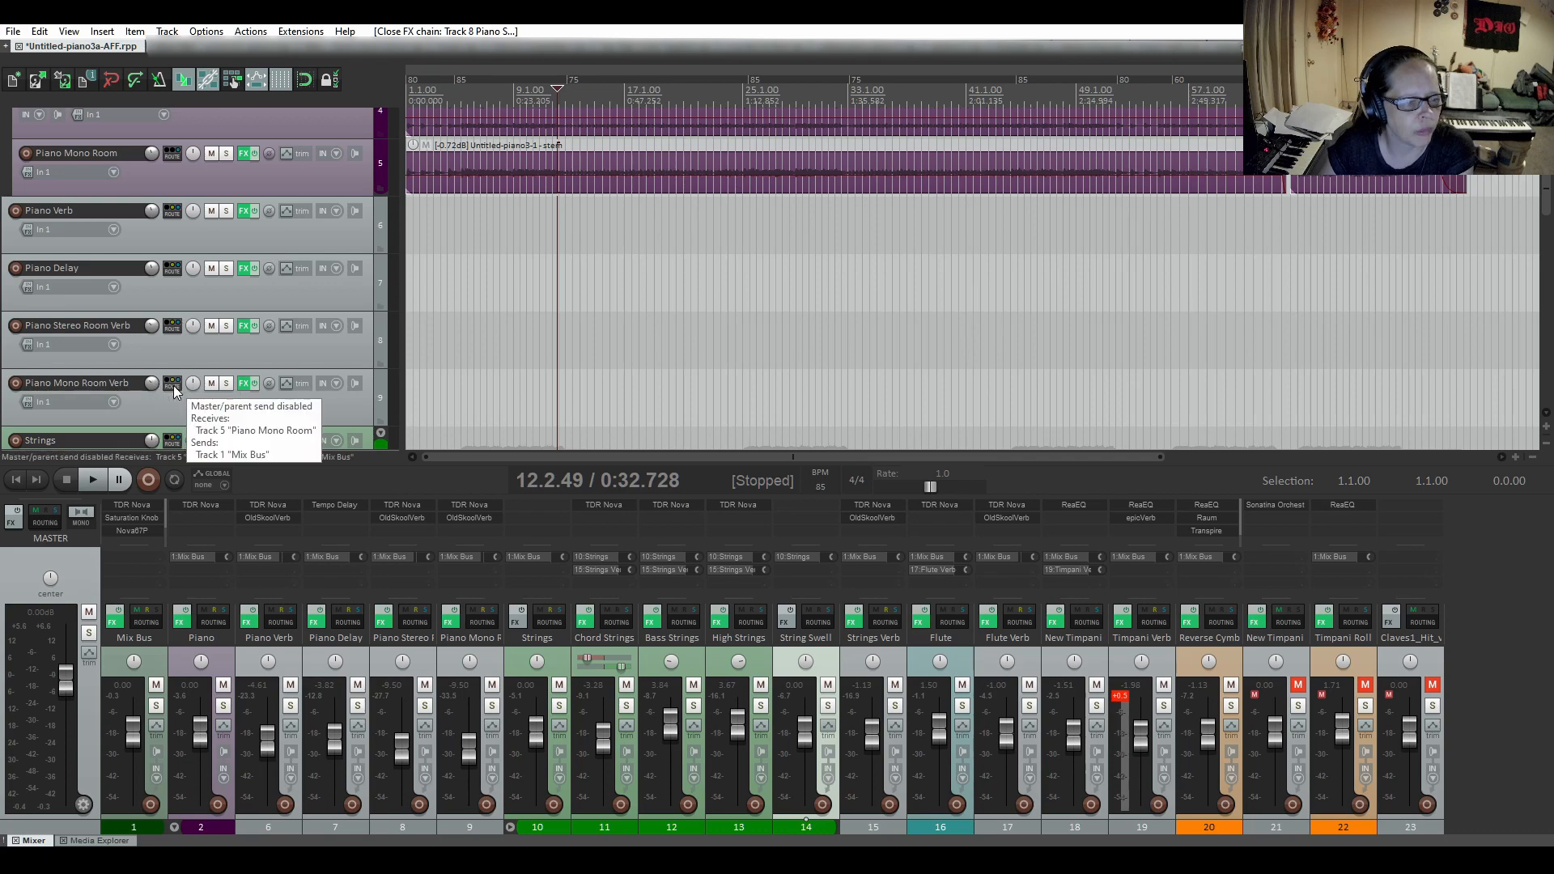
Inspect TDR Nova, OldSkoolVerb and its session bank presets on the Piano Mono Room Verb track, then close its effects chain.
{"action": "left_click", "coordinate": [245, 387]}
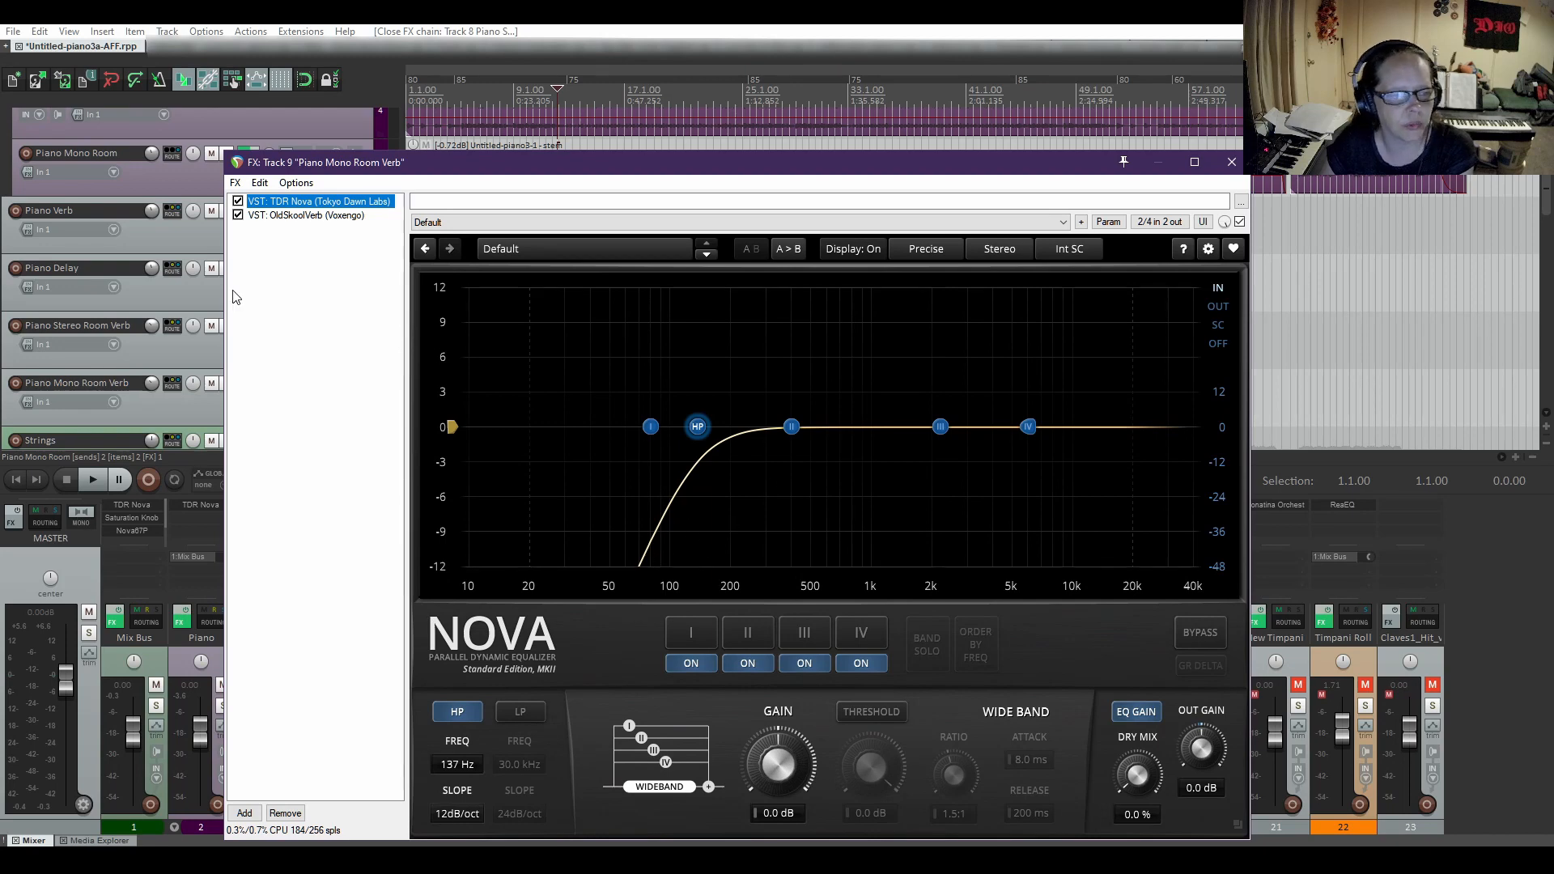
{"action": "left_click", "coordinate": [283, 216]}
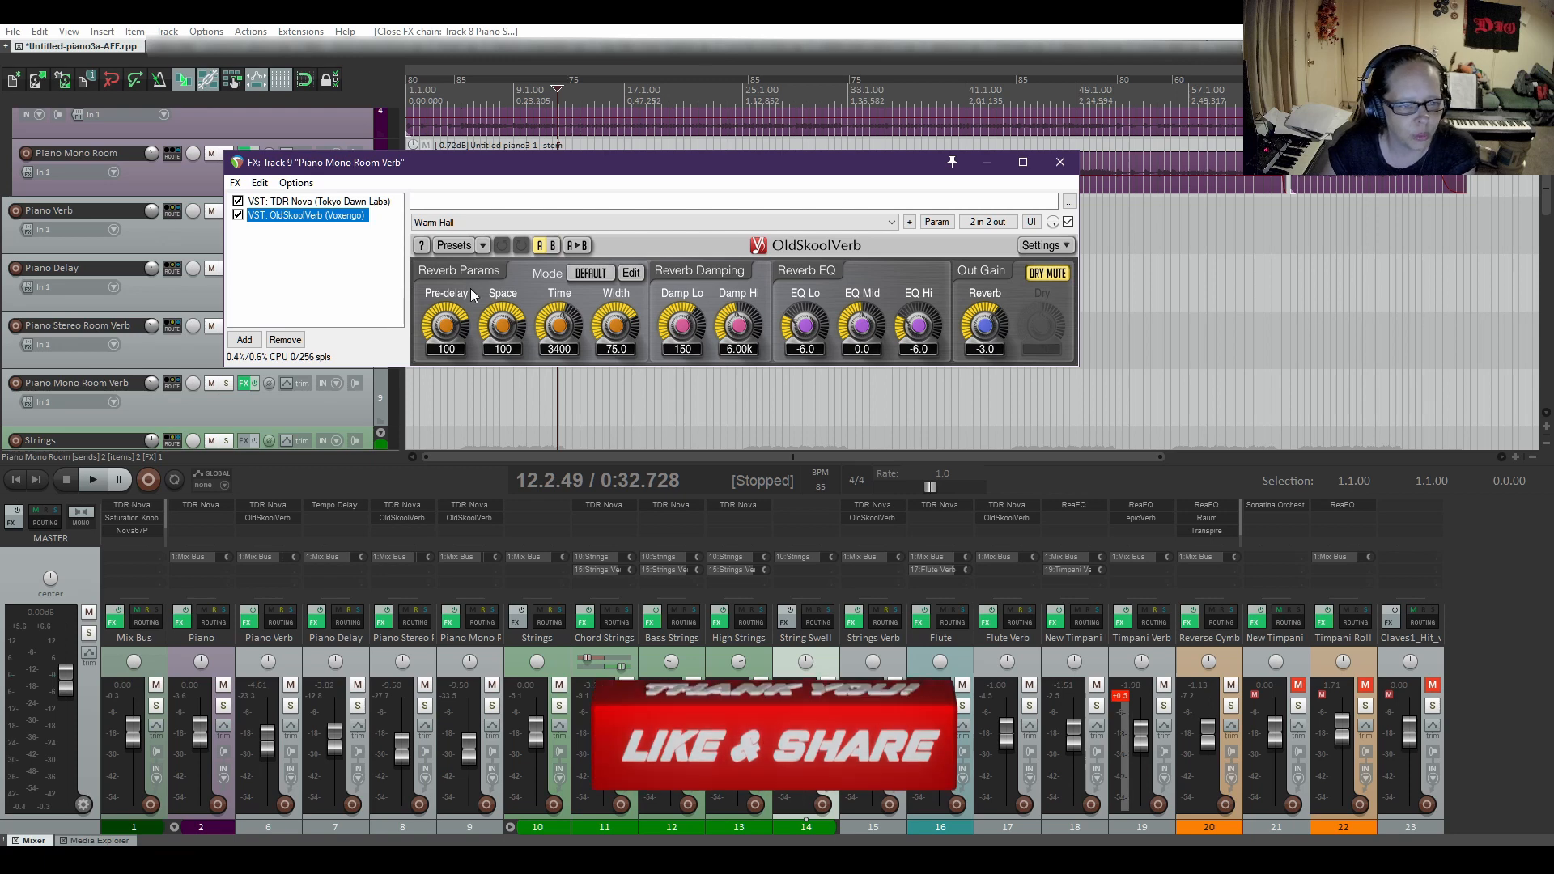
{"action": "left_click", "coordinate": [483, 246]}
{"action": "mouse_move", "coordinate": [489, 269]}
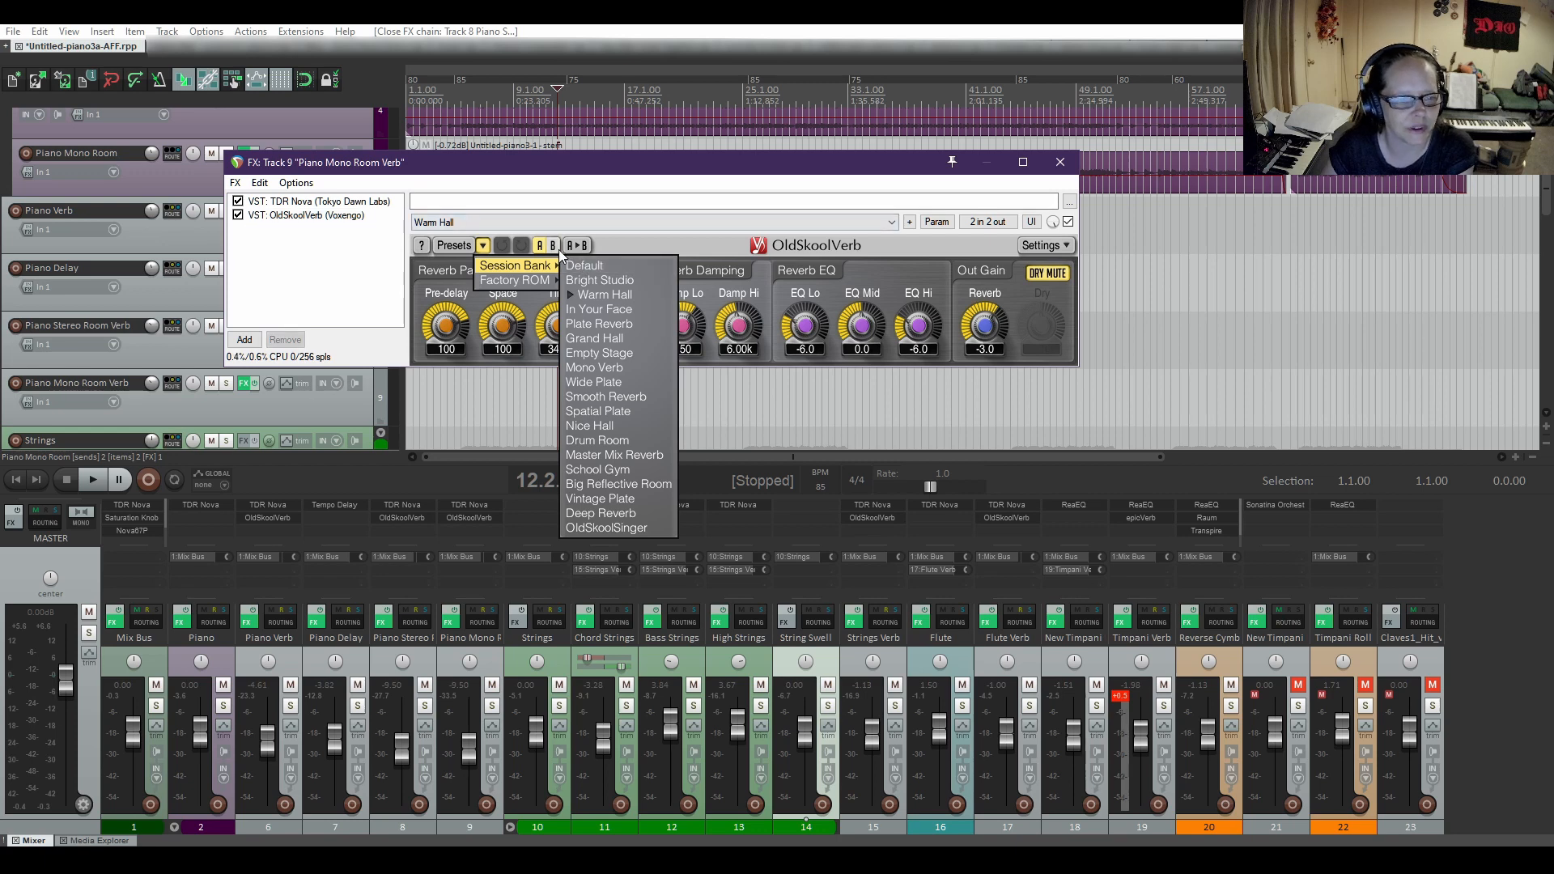
{"action": "left_click", "coordinate": [484, 246]}
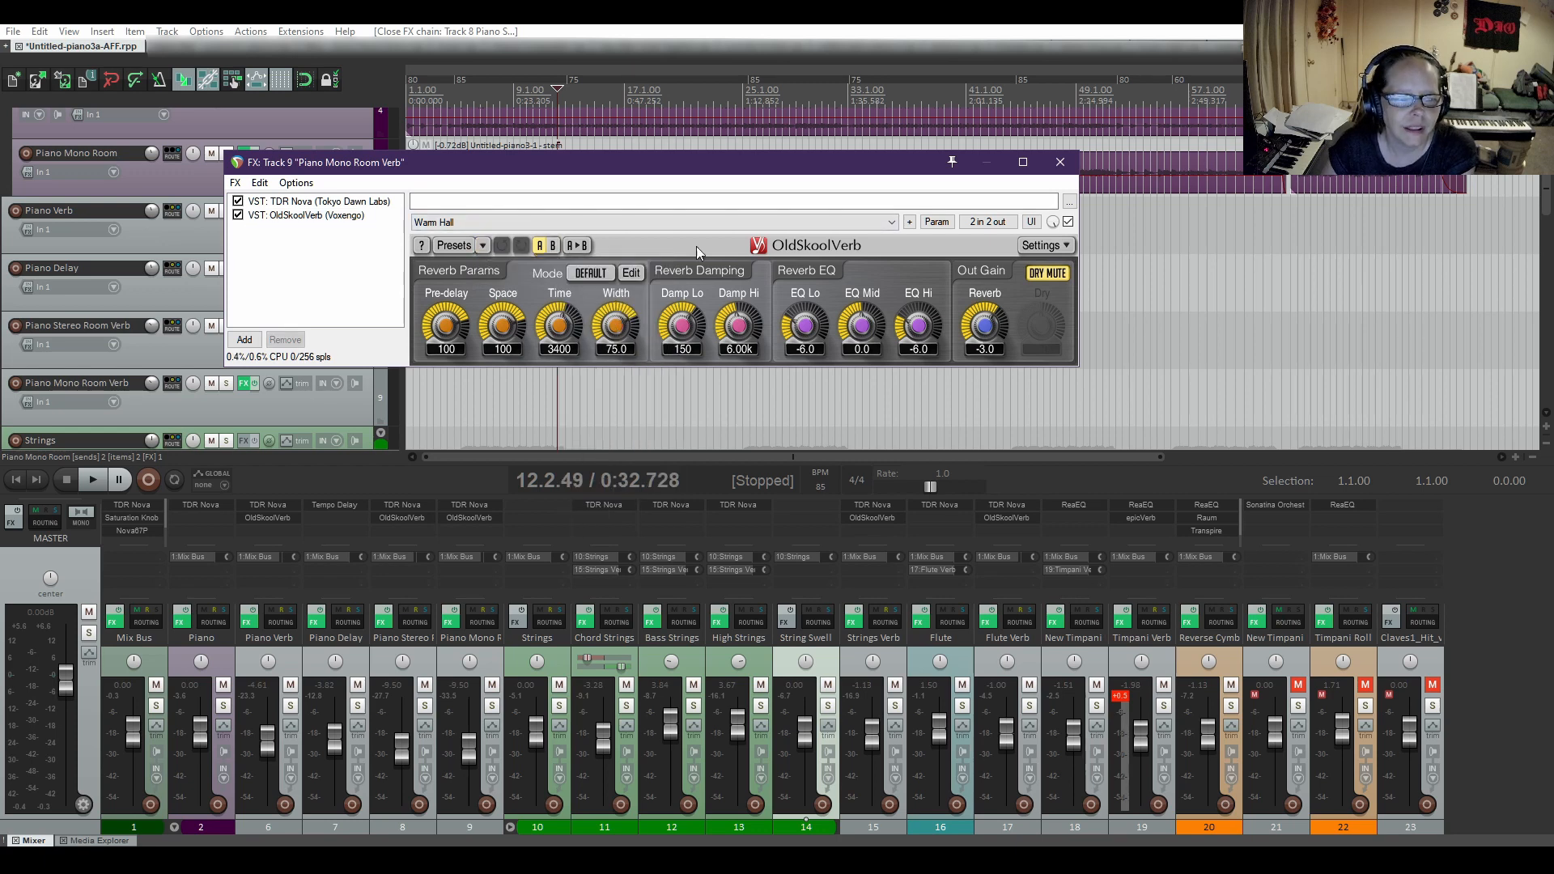
{"action": "left_click", "coordinate": [1061, 162]}
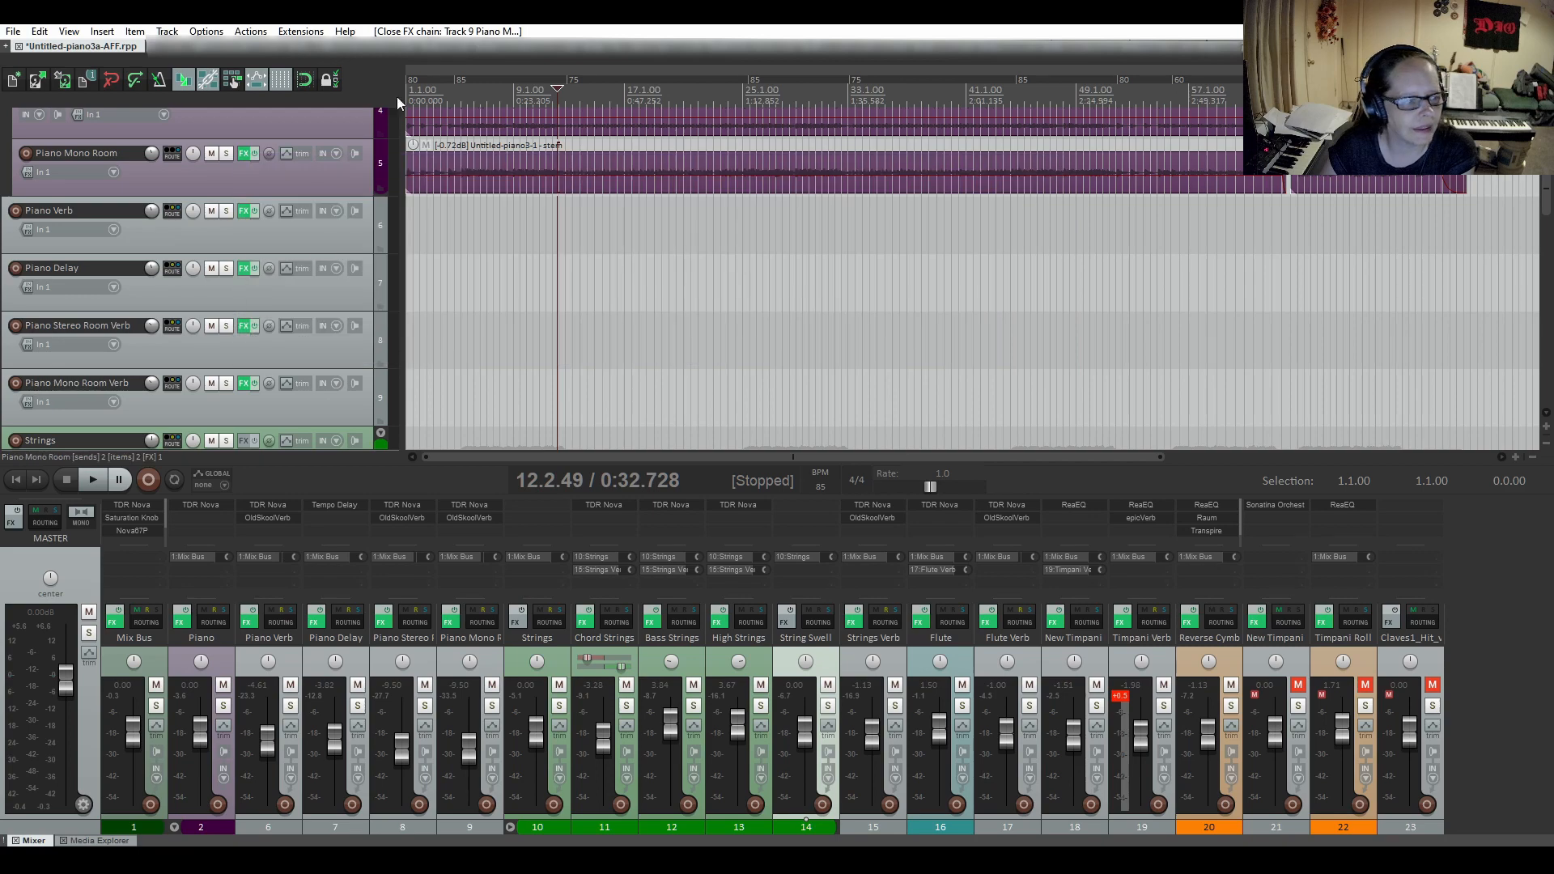
Enlarge the Piano folder's volume envelope lane, examine its automation points up to about bar 62, and shrink the lane again.
{"action": "scroll", "coordinate": [212, 222], "scroll_direction": "up", "scroll_amount": 5}
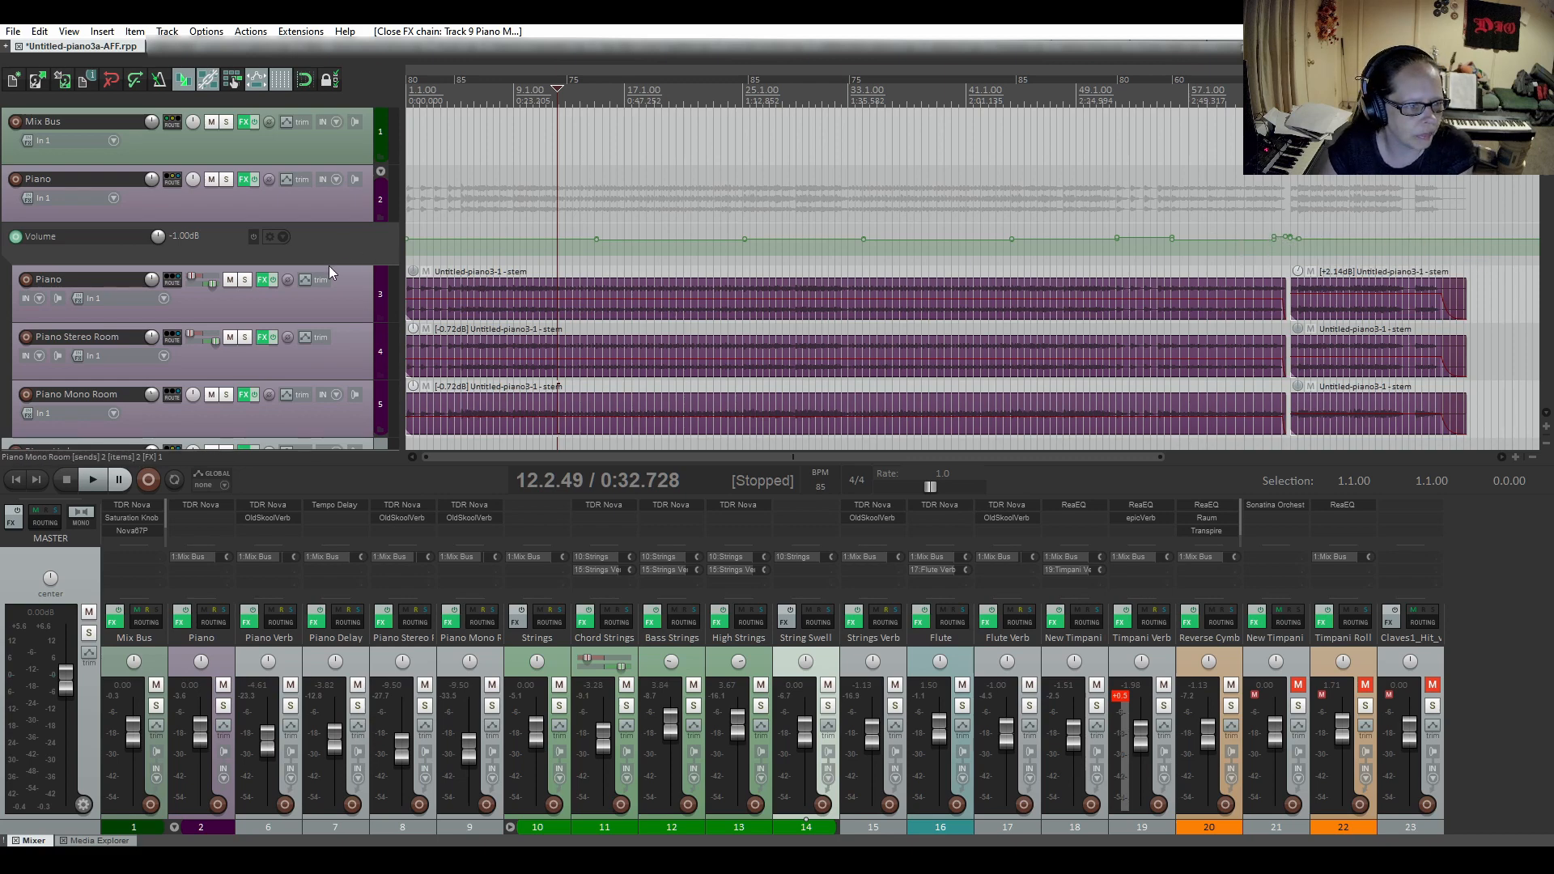
{"action": "left_click_drag", "start_coordinate": [329, 265], "coordinate": [329, 346]}
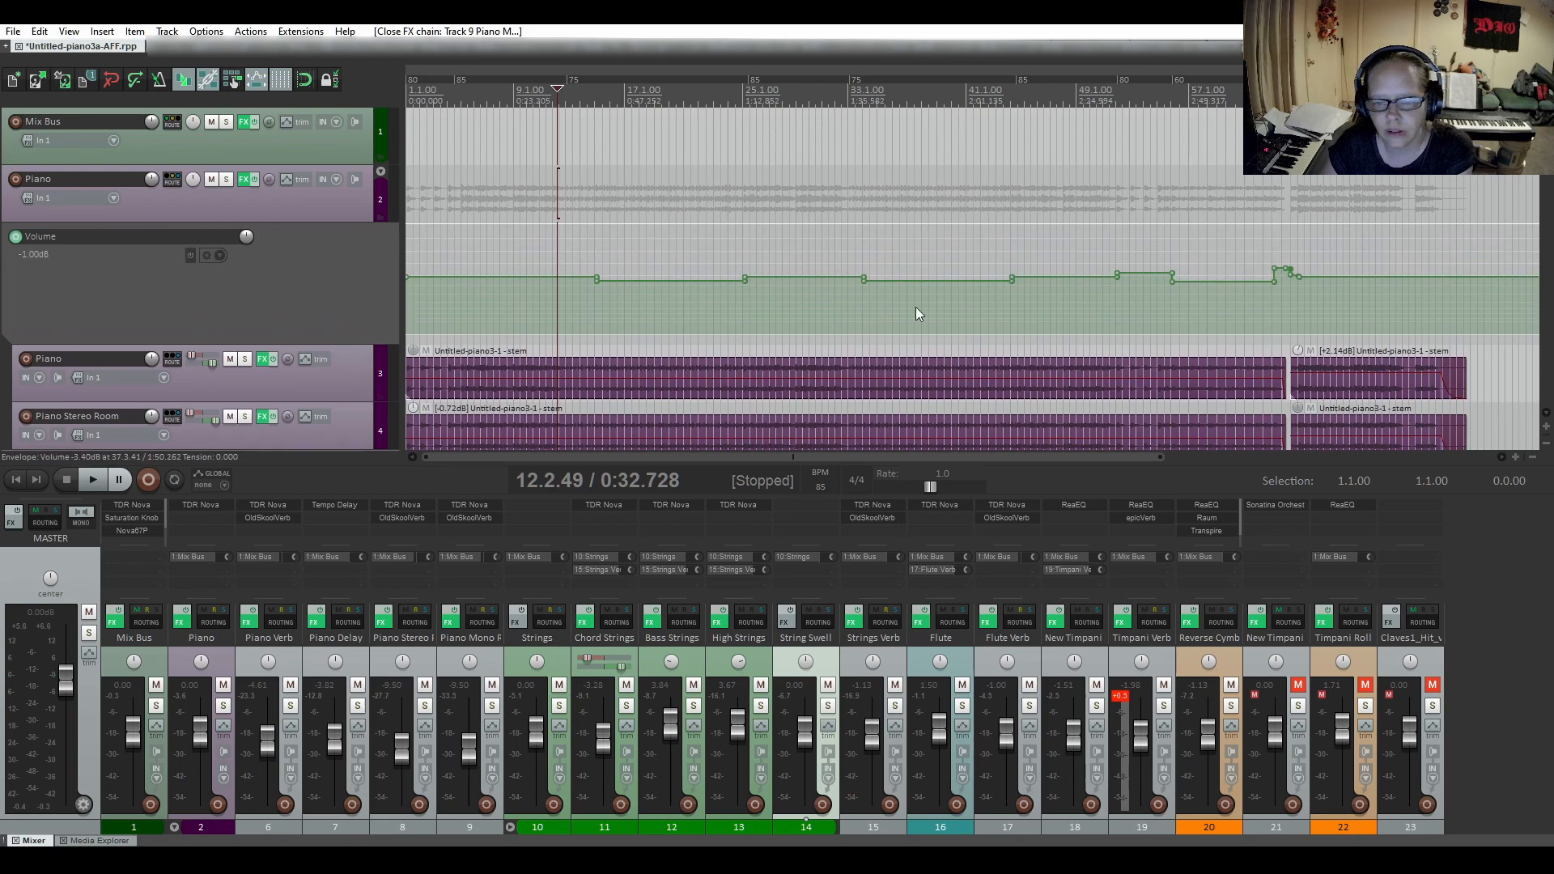
{"action": "scroll", "coordinate": [1311, 268], "scroll_direction": "up", "scroll_amount": 4}
{"action": "left_click", "coordinate": [1317, 268], "text": "shift"}
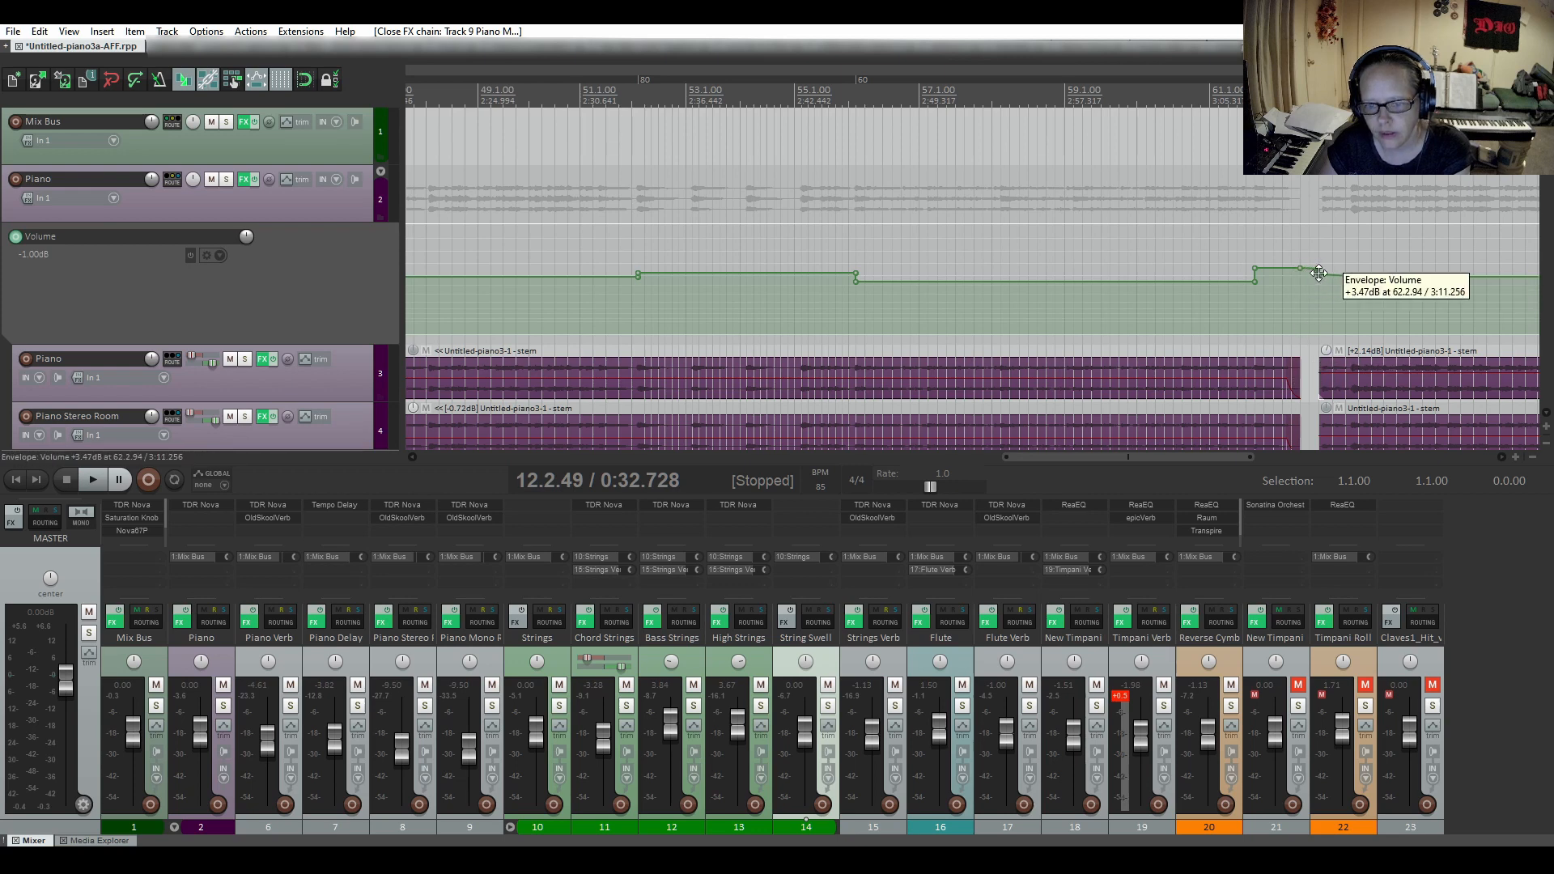
{"action": "left_click", "coordinate": [1352, 277], "text": "shift"}
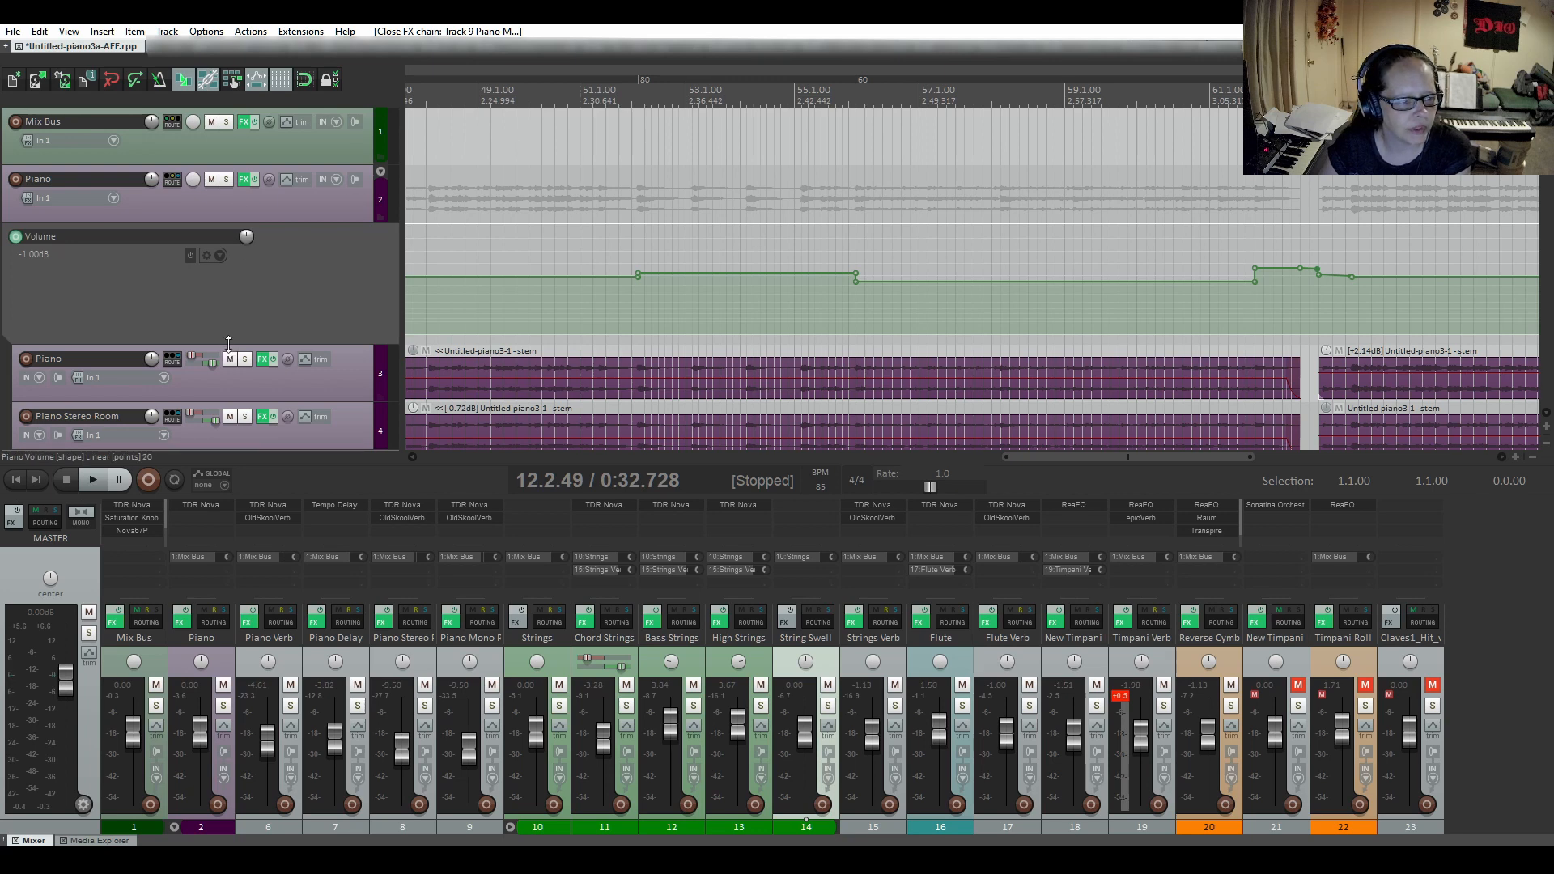
{"action": "left_click_drag", "start_coordinate": [226, 343], "coordinate": [233, 268]}
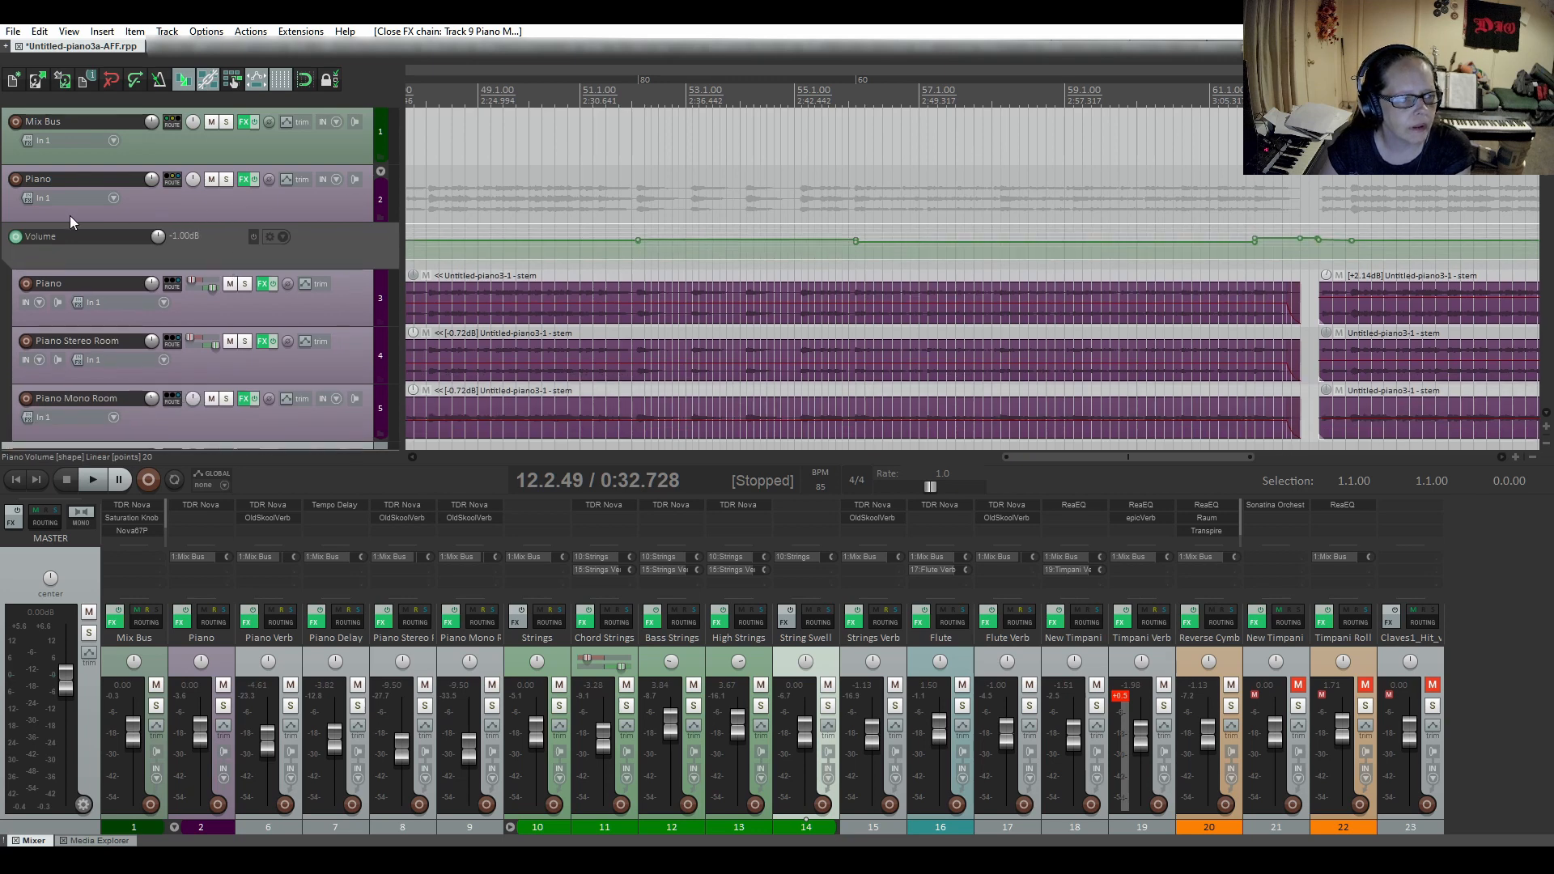
Inspect TDR Nova bands I, II and IV on the Piano folder track and close its effects chain.
{"action": "left_click", "coordinate": [245, 181]}
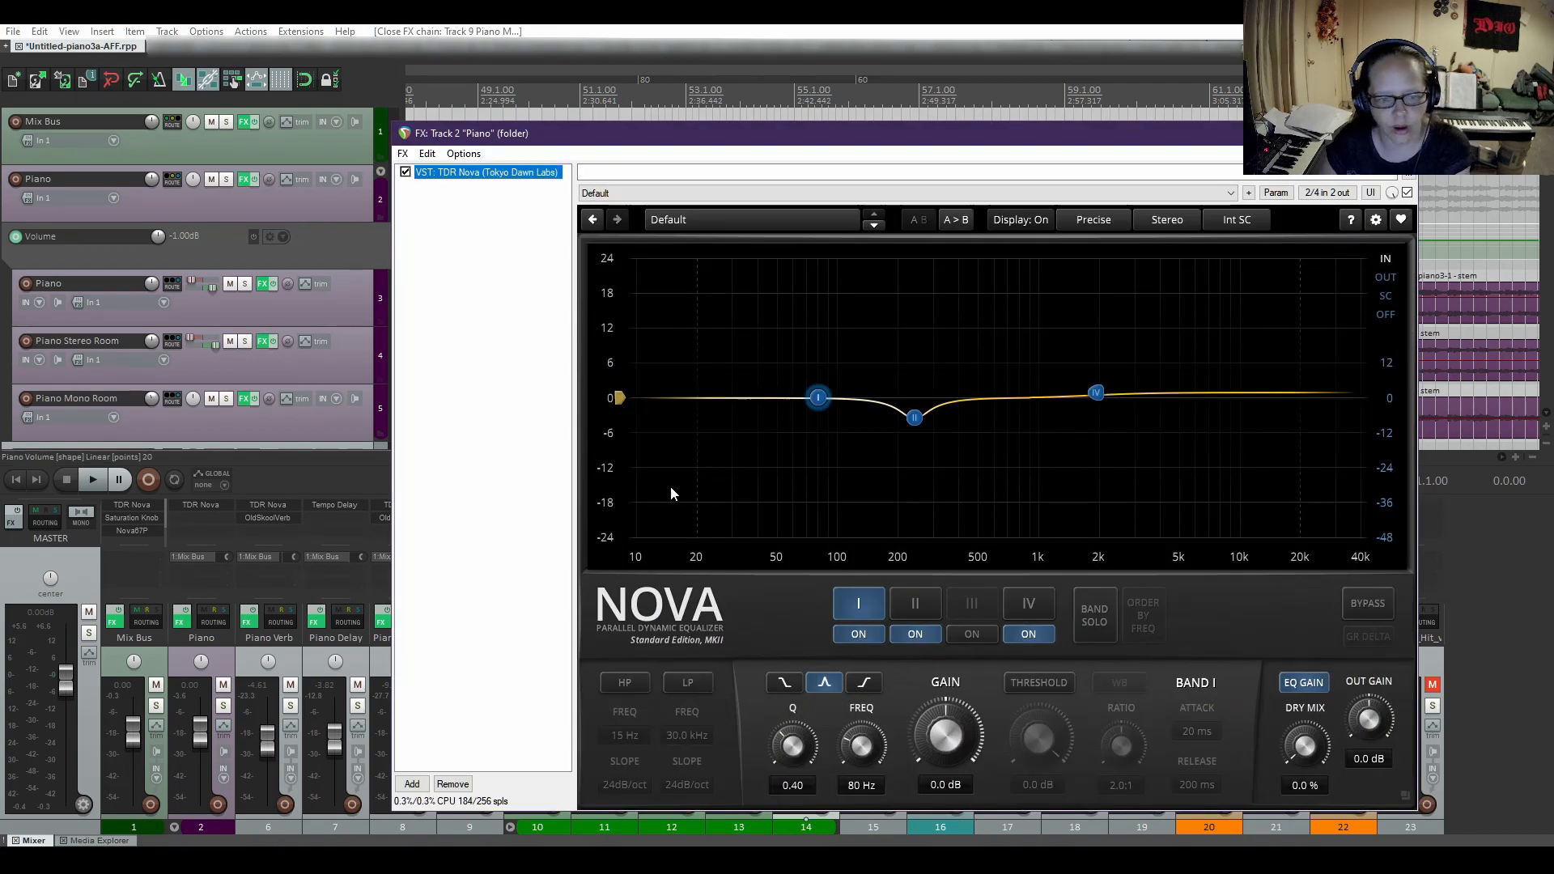
{"action": "left_click", "coordinate": [917, 612]}
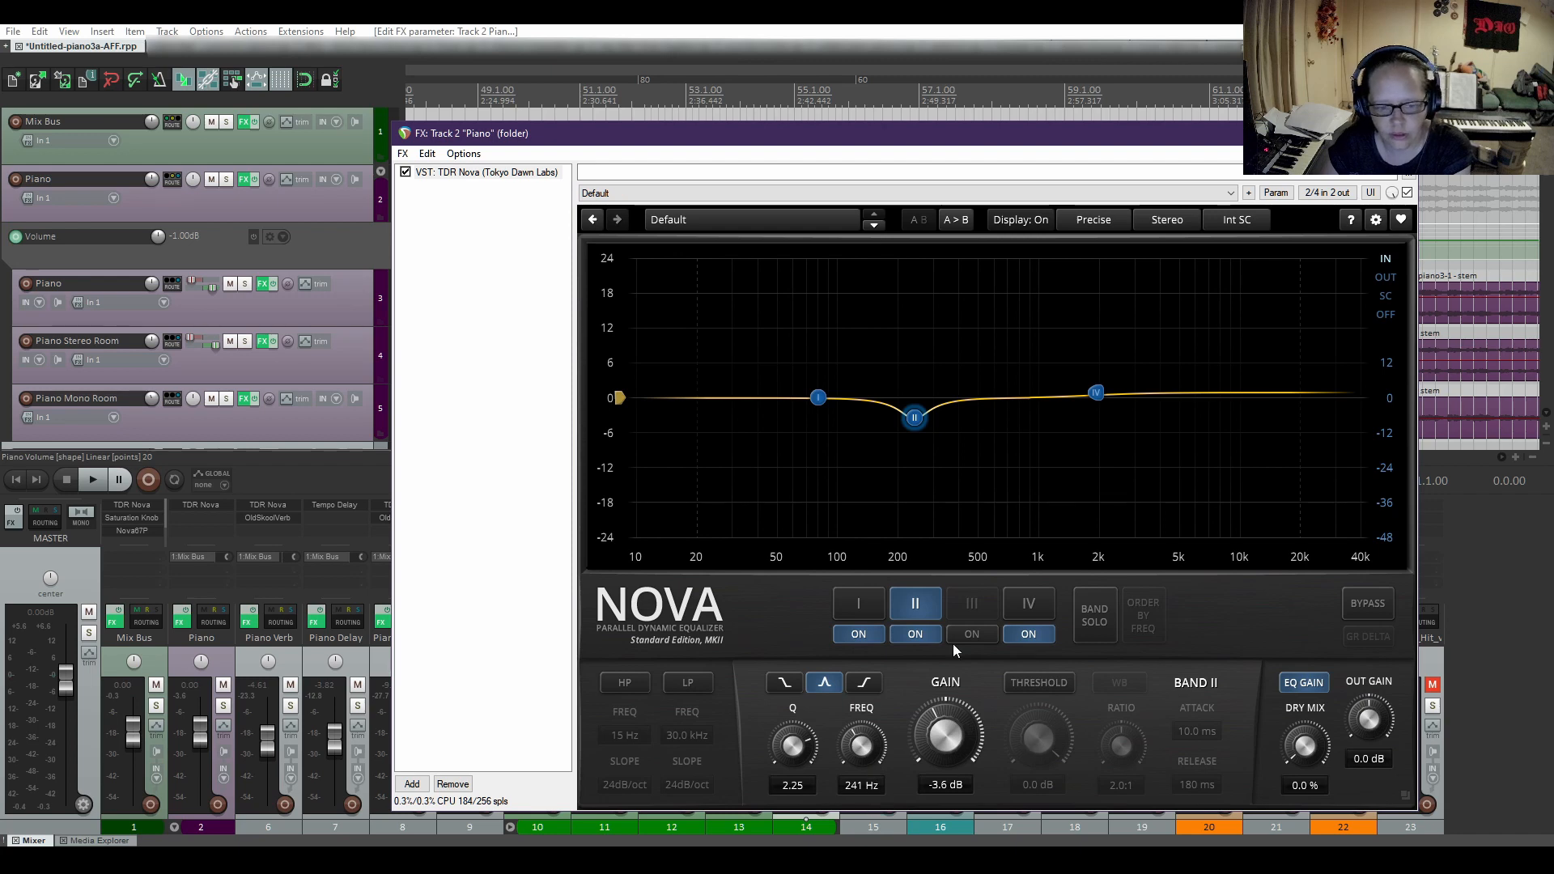
{"action": "left_click", "coordinate": [1036, 606]}
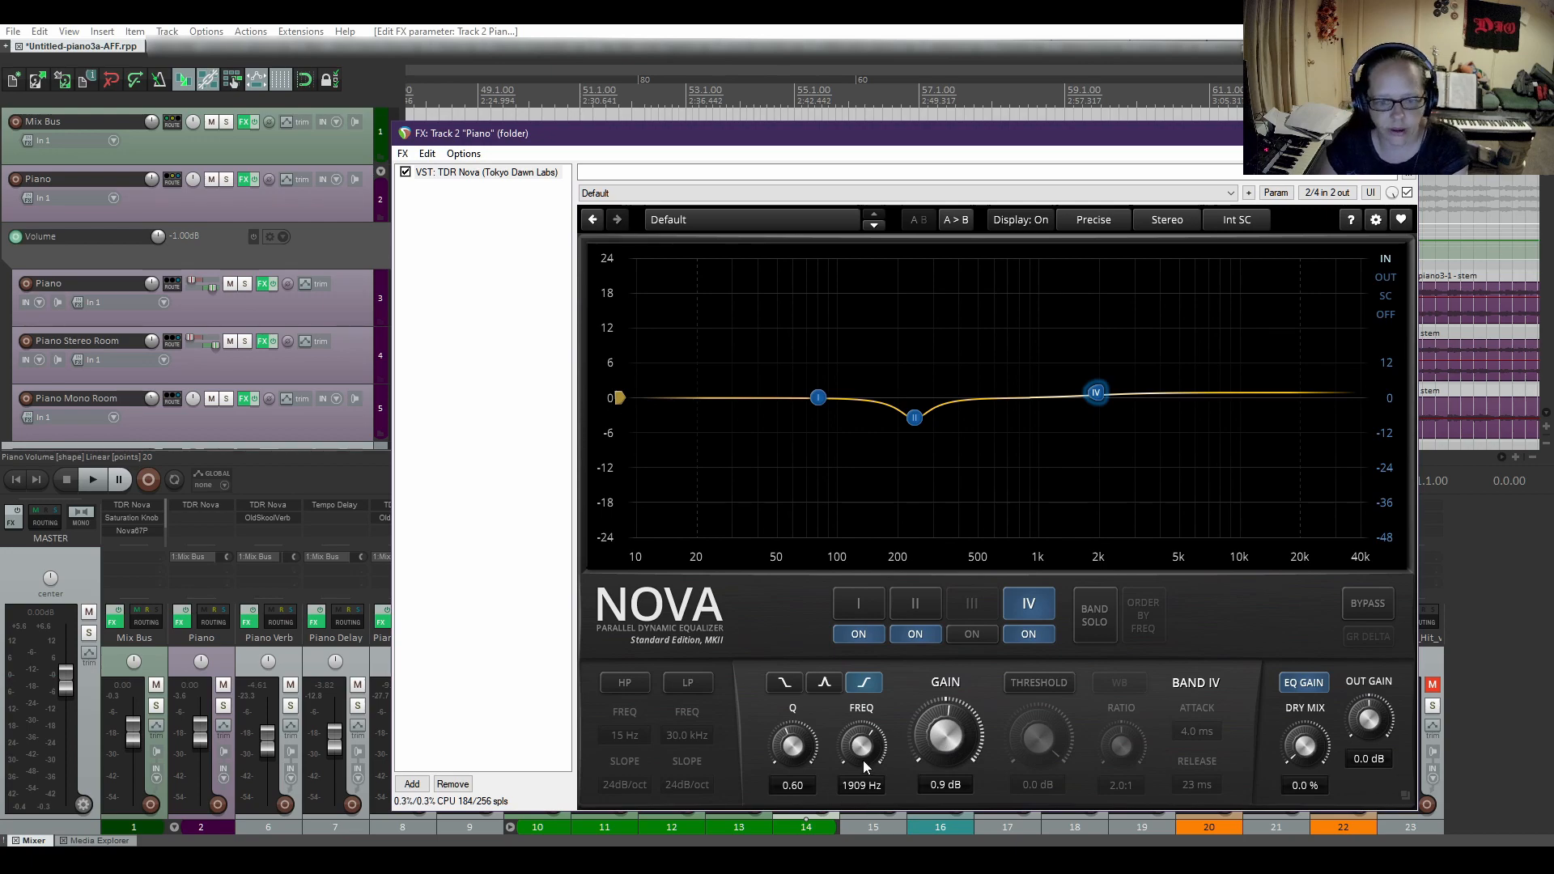
{"action": "left_click", "coordinate": [1401, 134]}
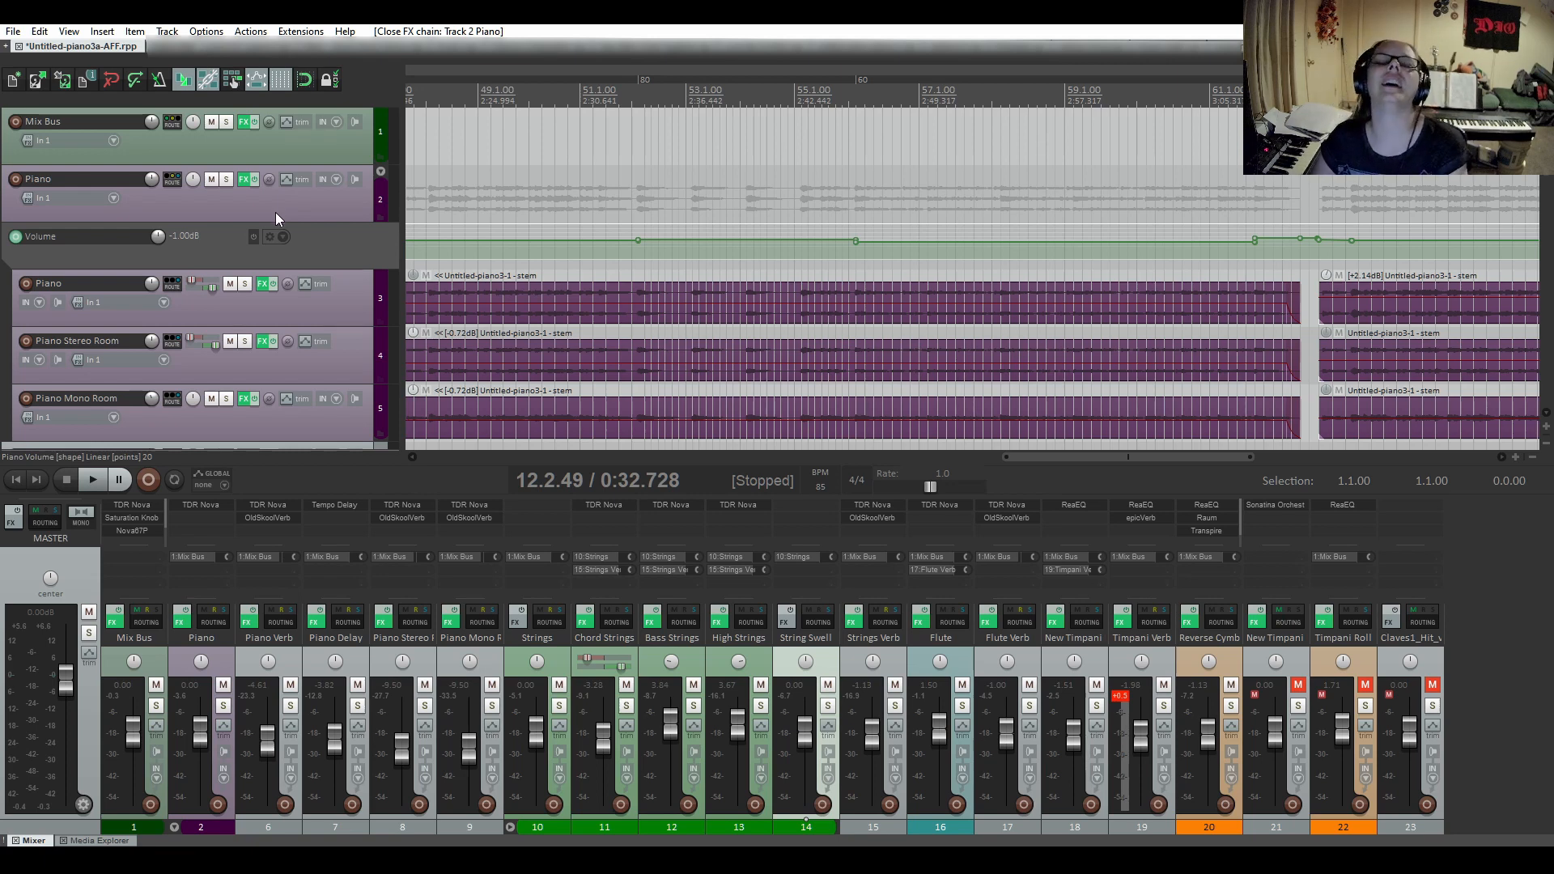
Inspect TDR Nova, Saturation Knob, Nova67P and Limiter No6 in the Mix Bus effects chain.
{"action": "left_click", "coordinate": [242, 123]}
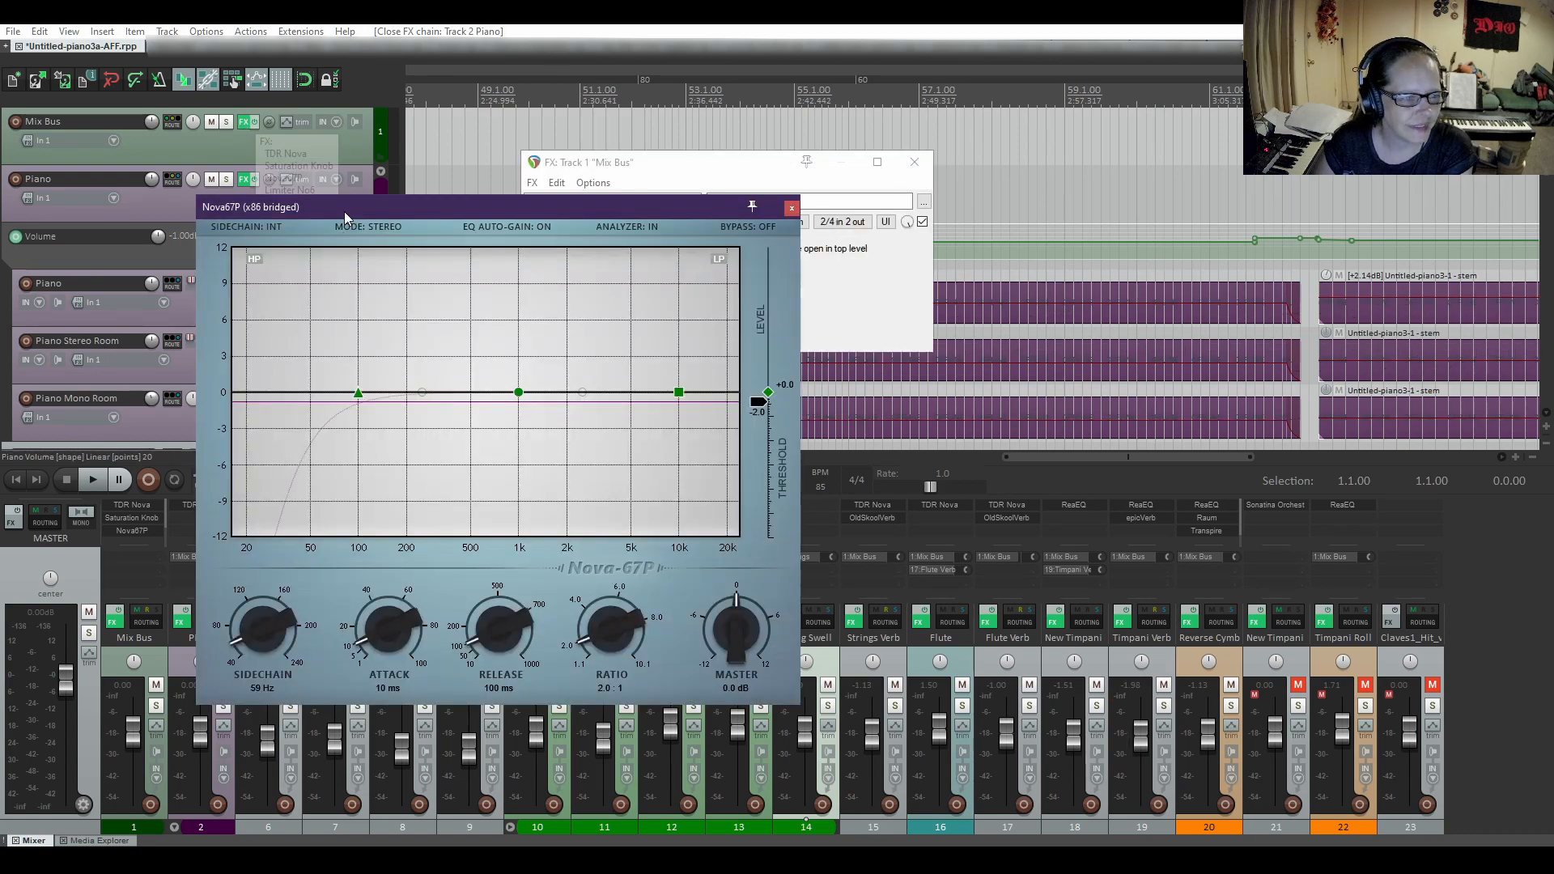
{"action": "left_click_drag", "start_coordinate": [391, 215], "coordinate": [1012, 219]}
{"action": "left_click_drag", "start_coordinate": [1113, 216], "coordinate": [1166, 227]}
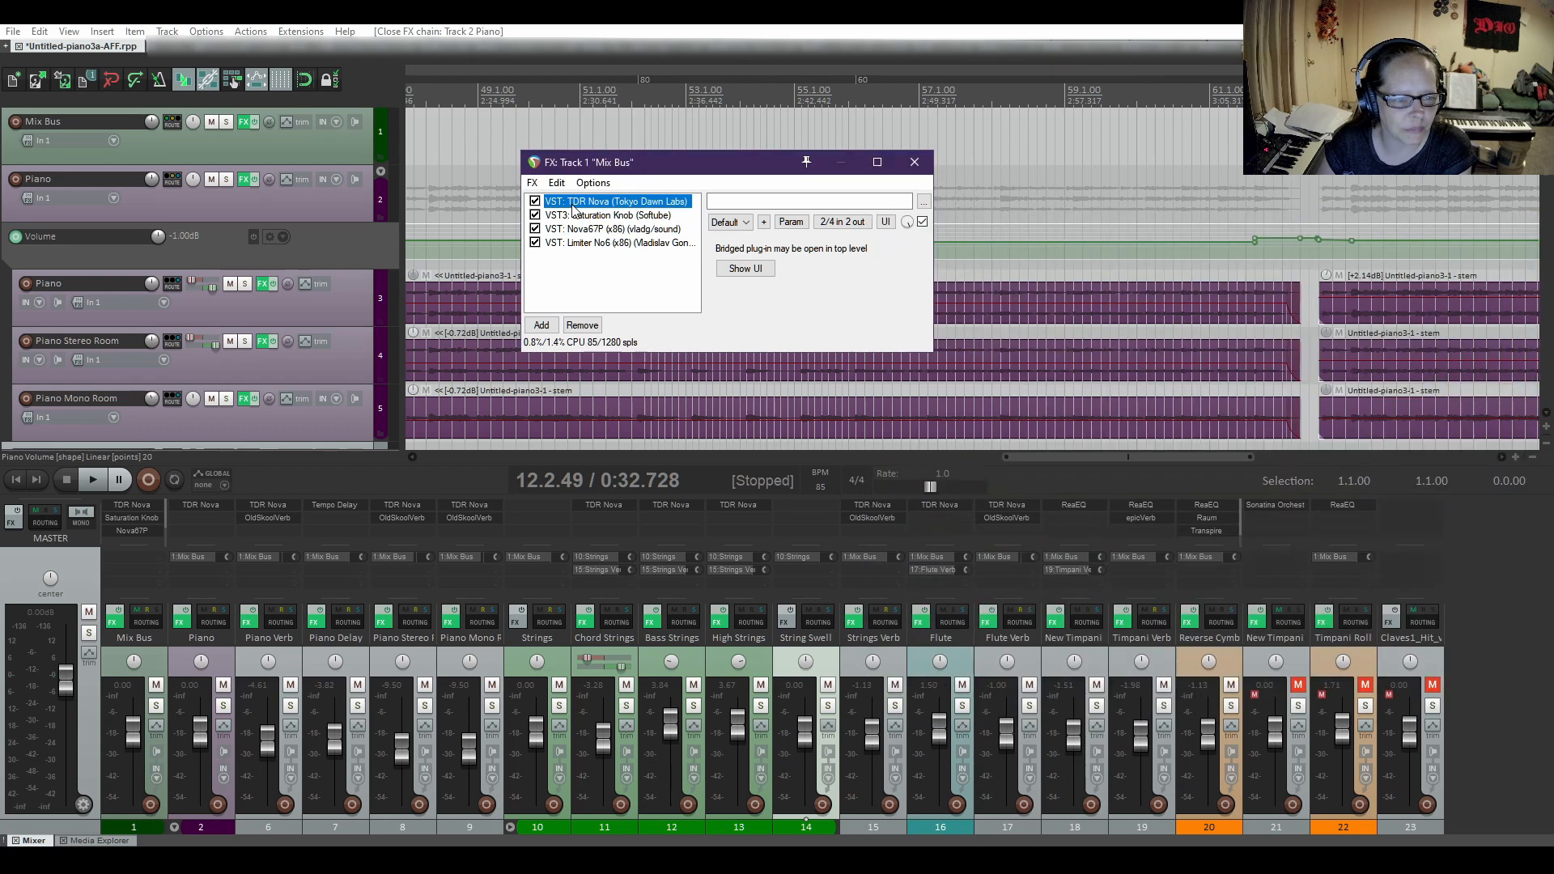
{"action": "left_click", "coordinate": [577, 204]}
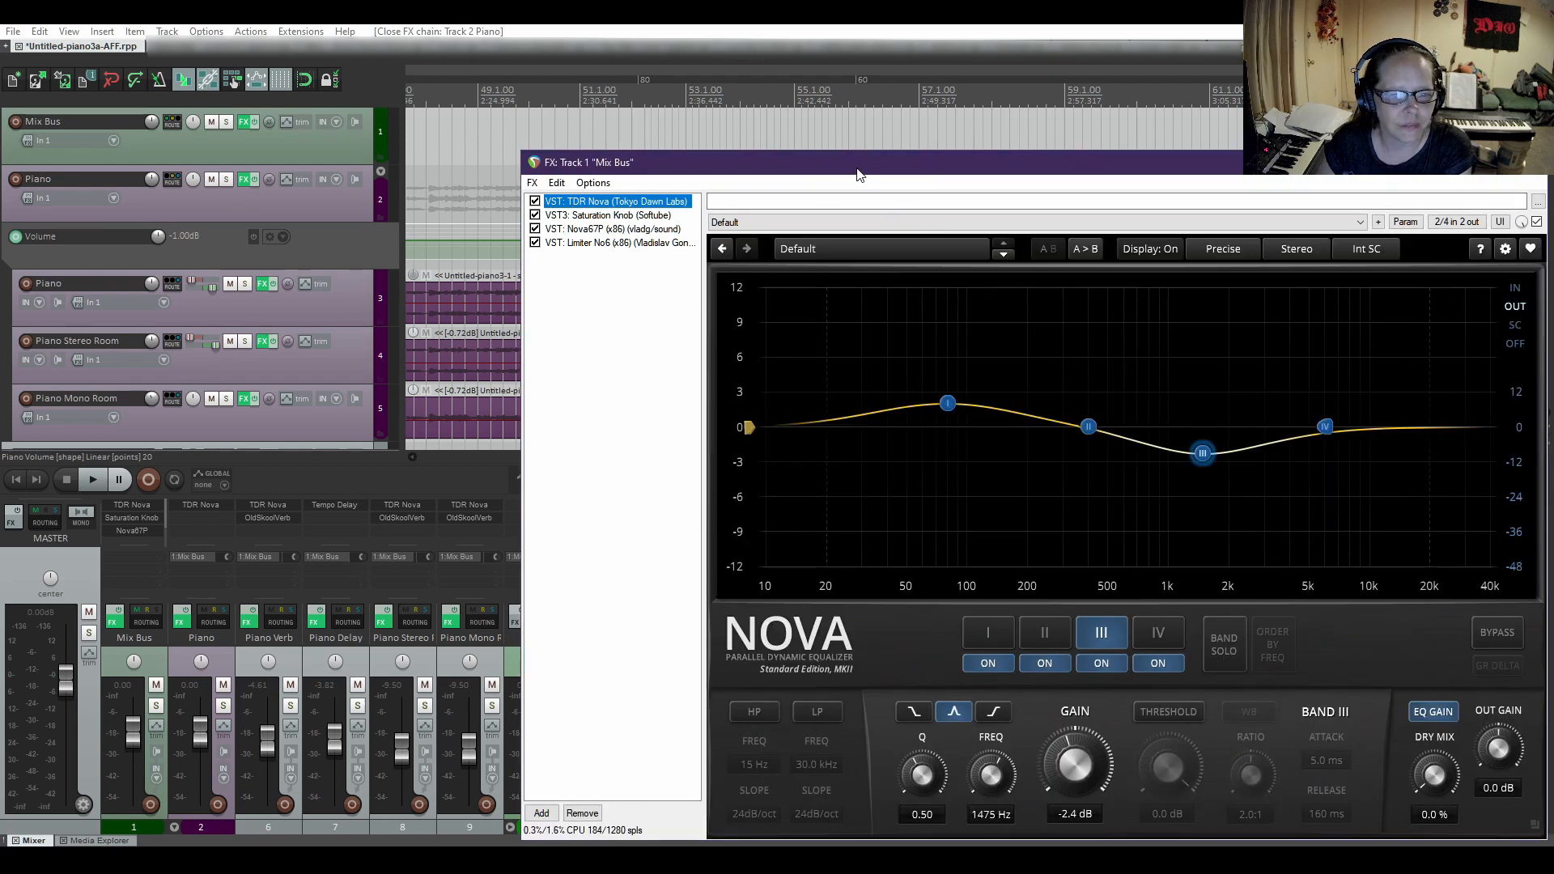
{"action": "left_click_drag", "start_coordinate": [859, 175], "coordinate": [653, 136]}
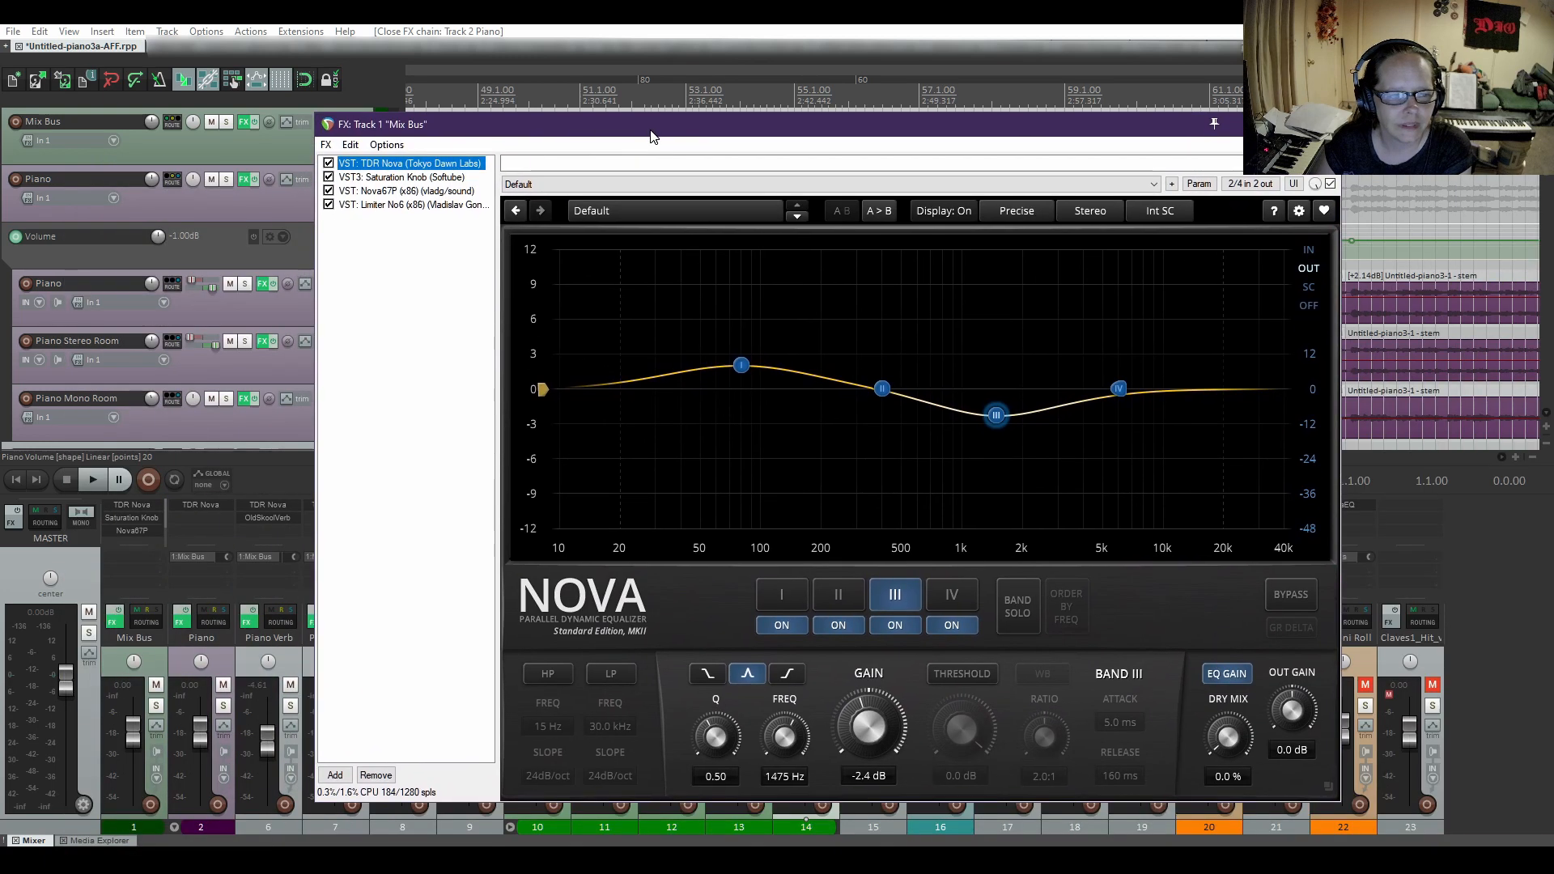
{"action": "left_click", "coordinate": [392, 179]}
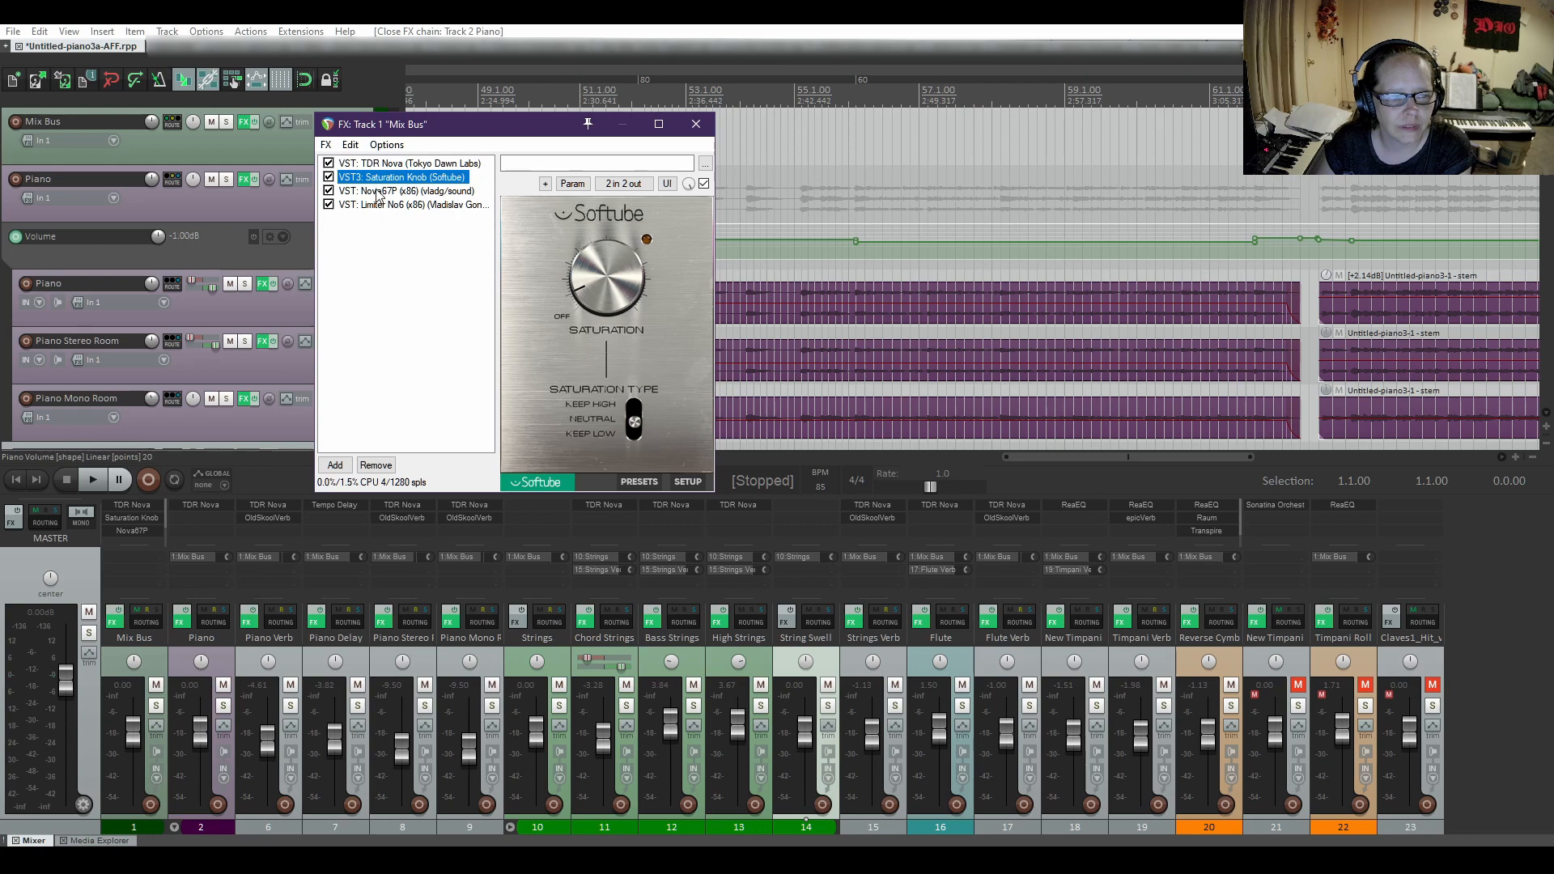
{"action": "left_click", "coordinate": [377, 192]}
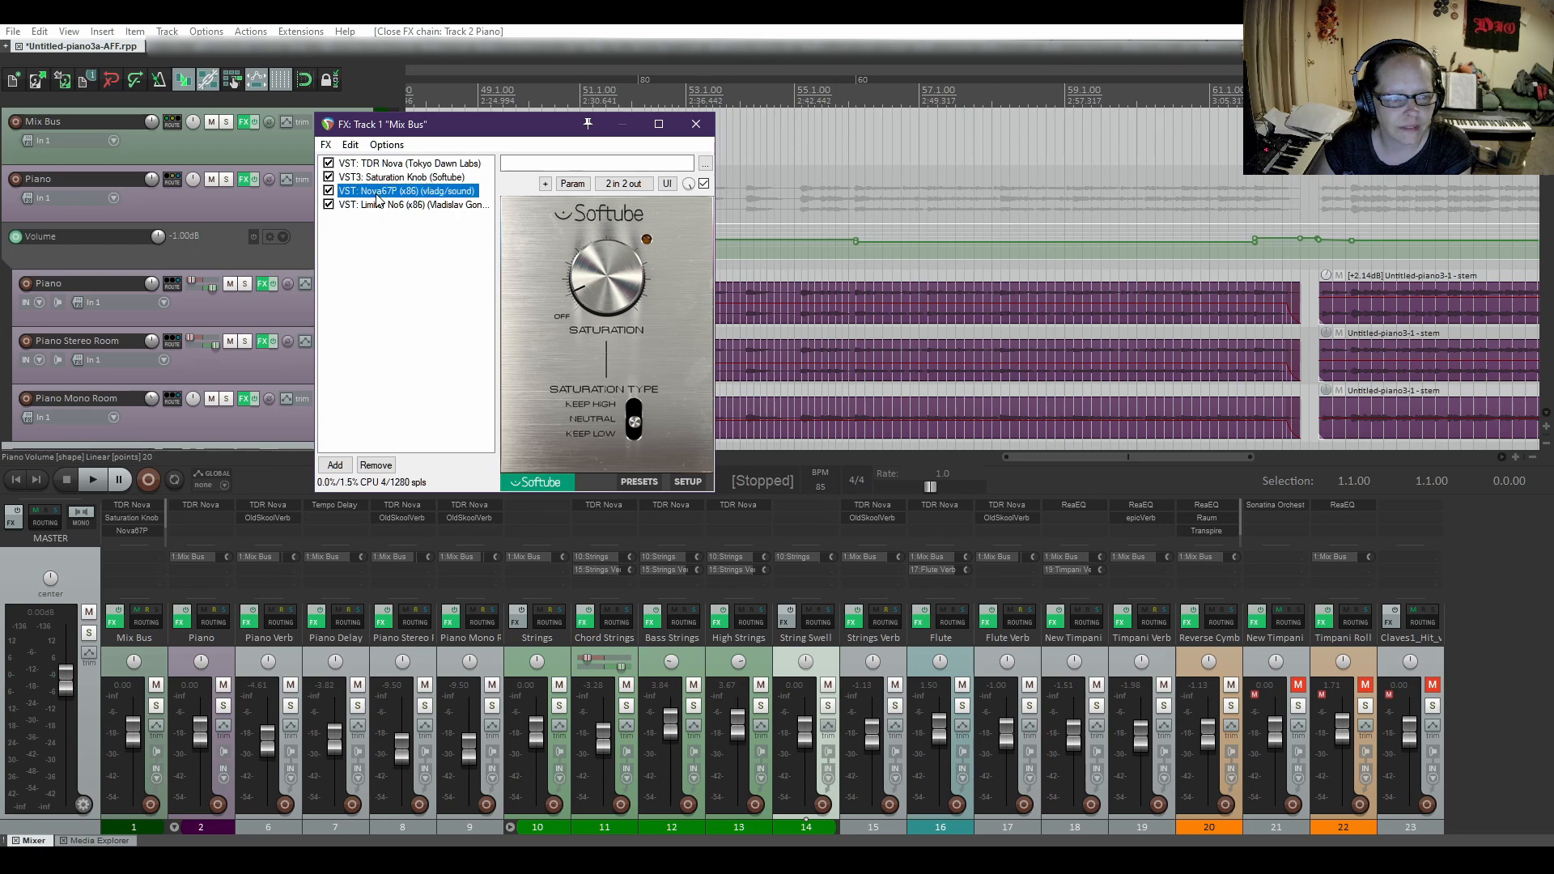
{"action": "left_click", "coordinate": [378, 206]}
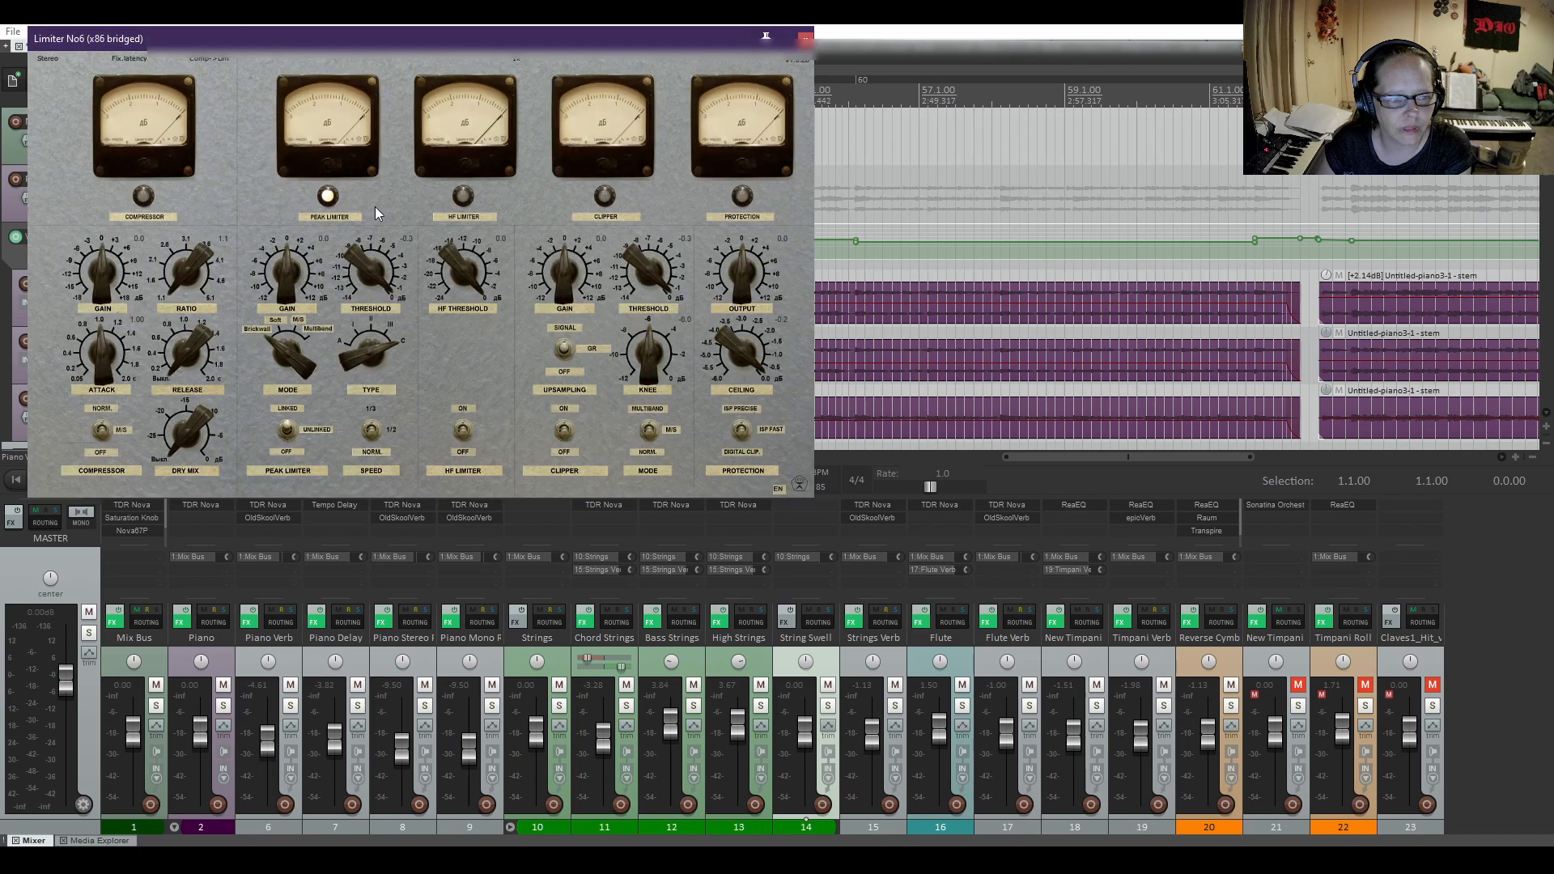
Arrange the Limiter No6 and Nova67P windows side by side beneath the Mix Bus effects chain.
{"action": "left_click_drag", "start_coordinate": [485, 37], "coordinate": [463, 367]}
{"action": "left_click", "coordinate": [744, 359]}
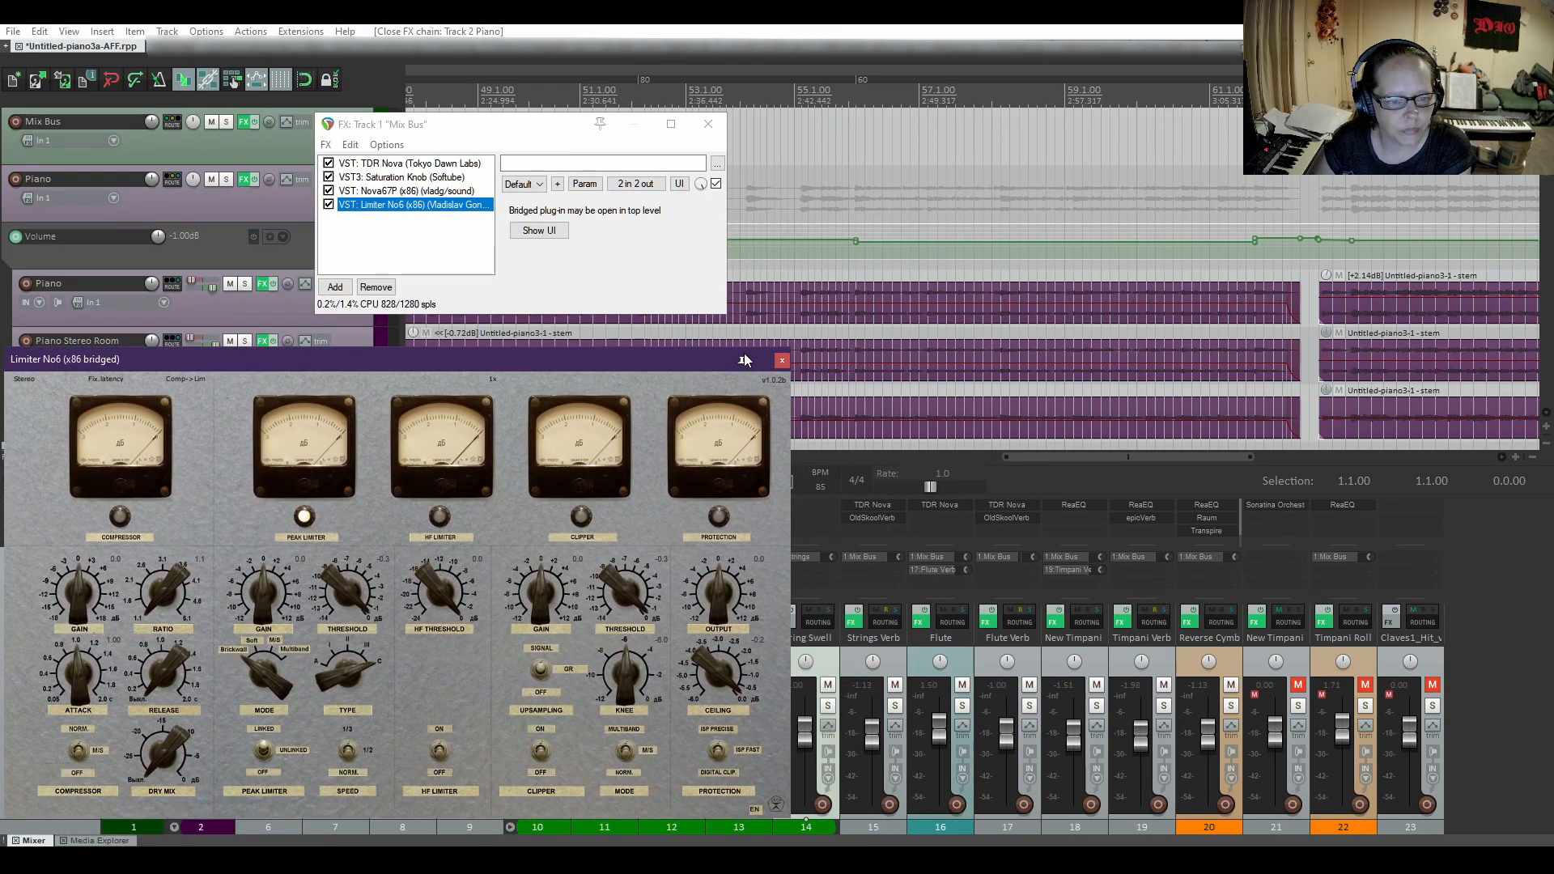
{"action": "mouse_move", "coordinate": [534, 860]}
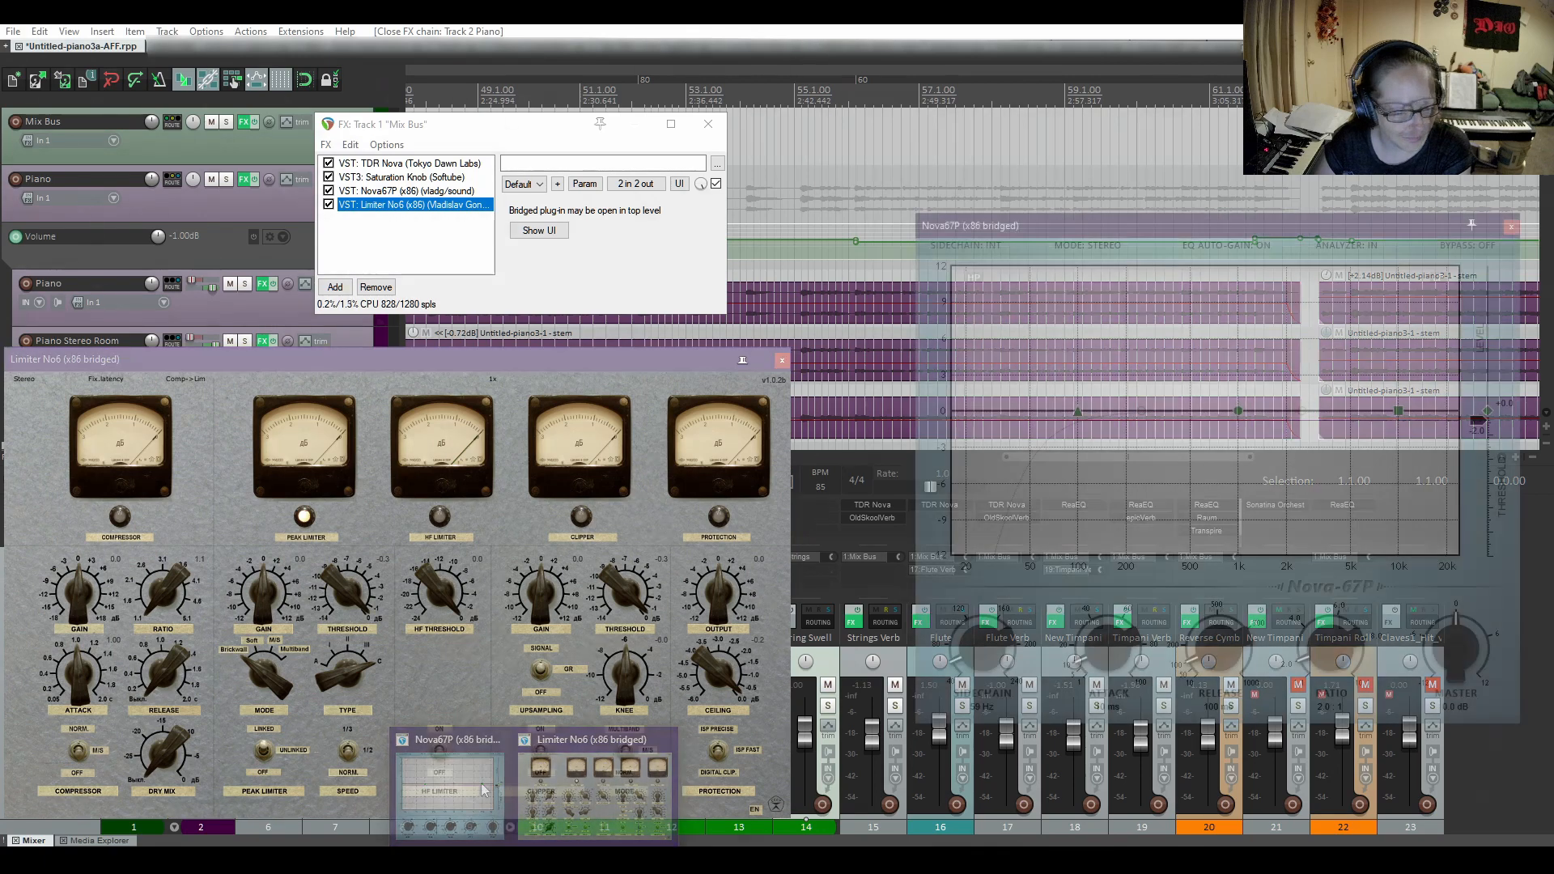
{"action": "left_click", "coordinate": [450, 781]}
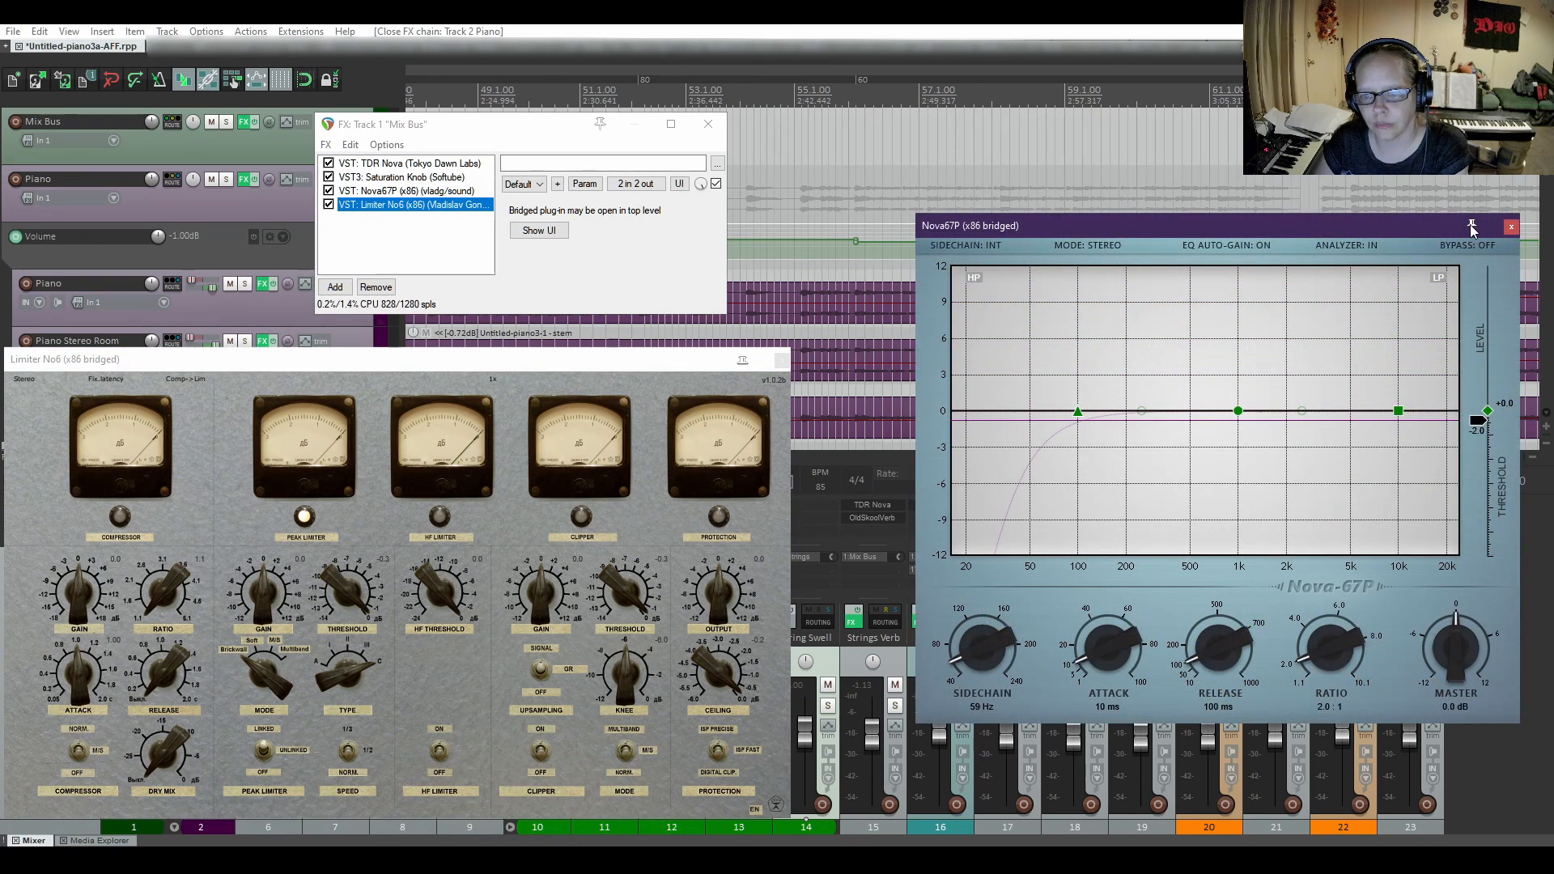
{"action": "left_click_drag", "start_coordinate": [1382, 226], "coordinate": [1261, 361]}
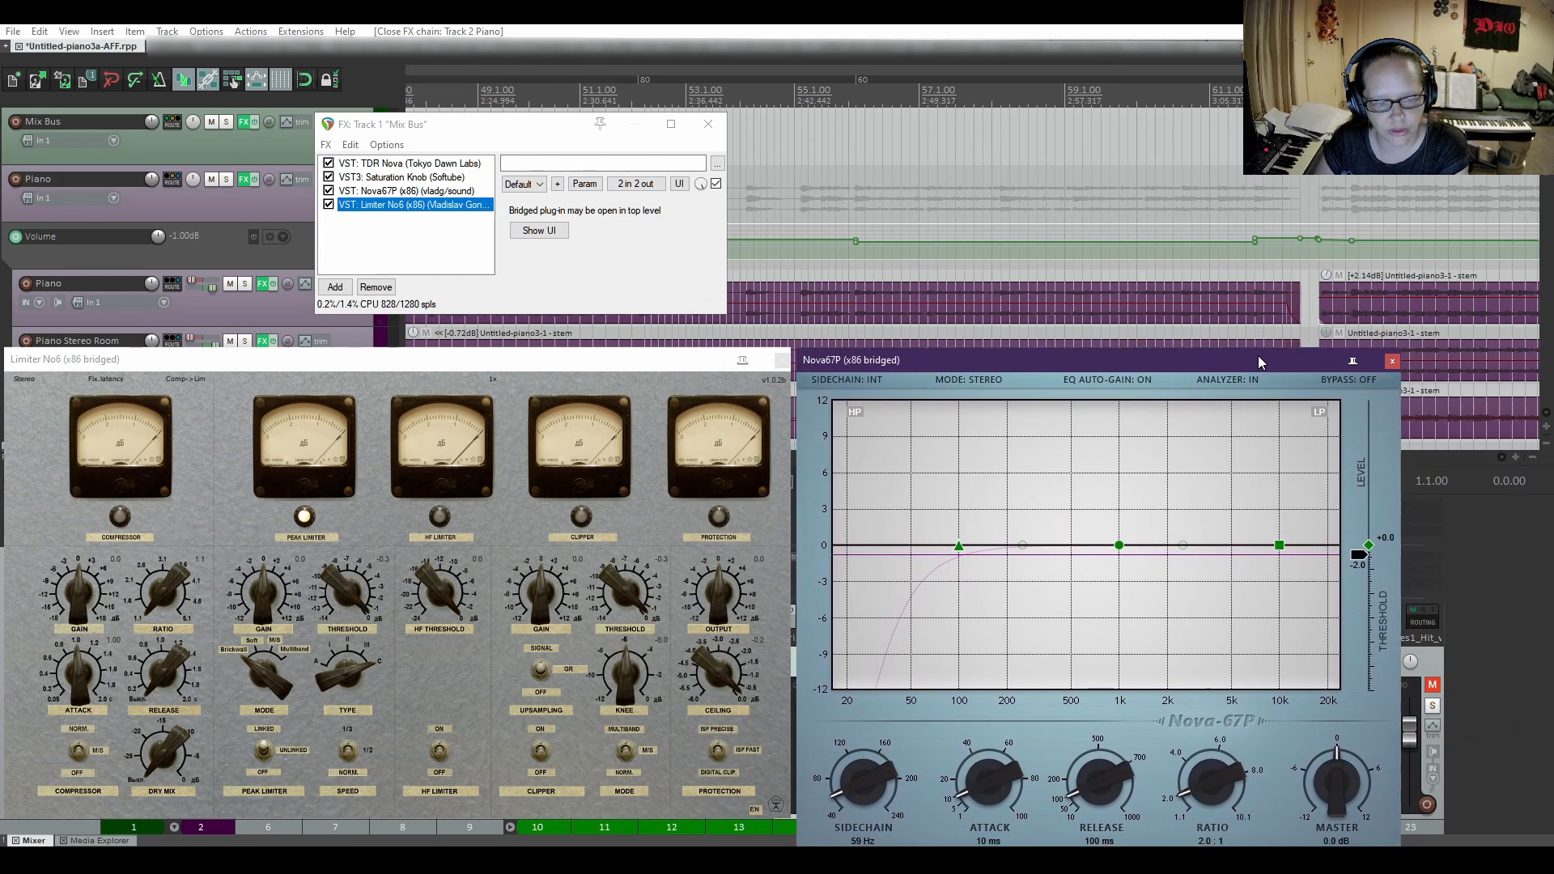
Bring TDR Nova on the Mix Bus to the front and inspect the settings of bands I to IV.
{"action": "left_click", "coordinate": [407, 165]}
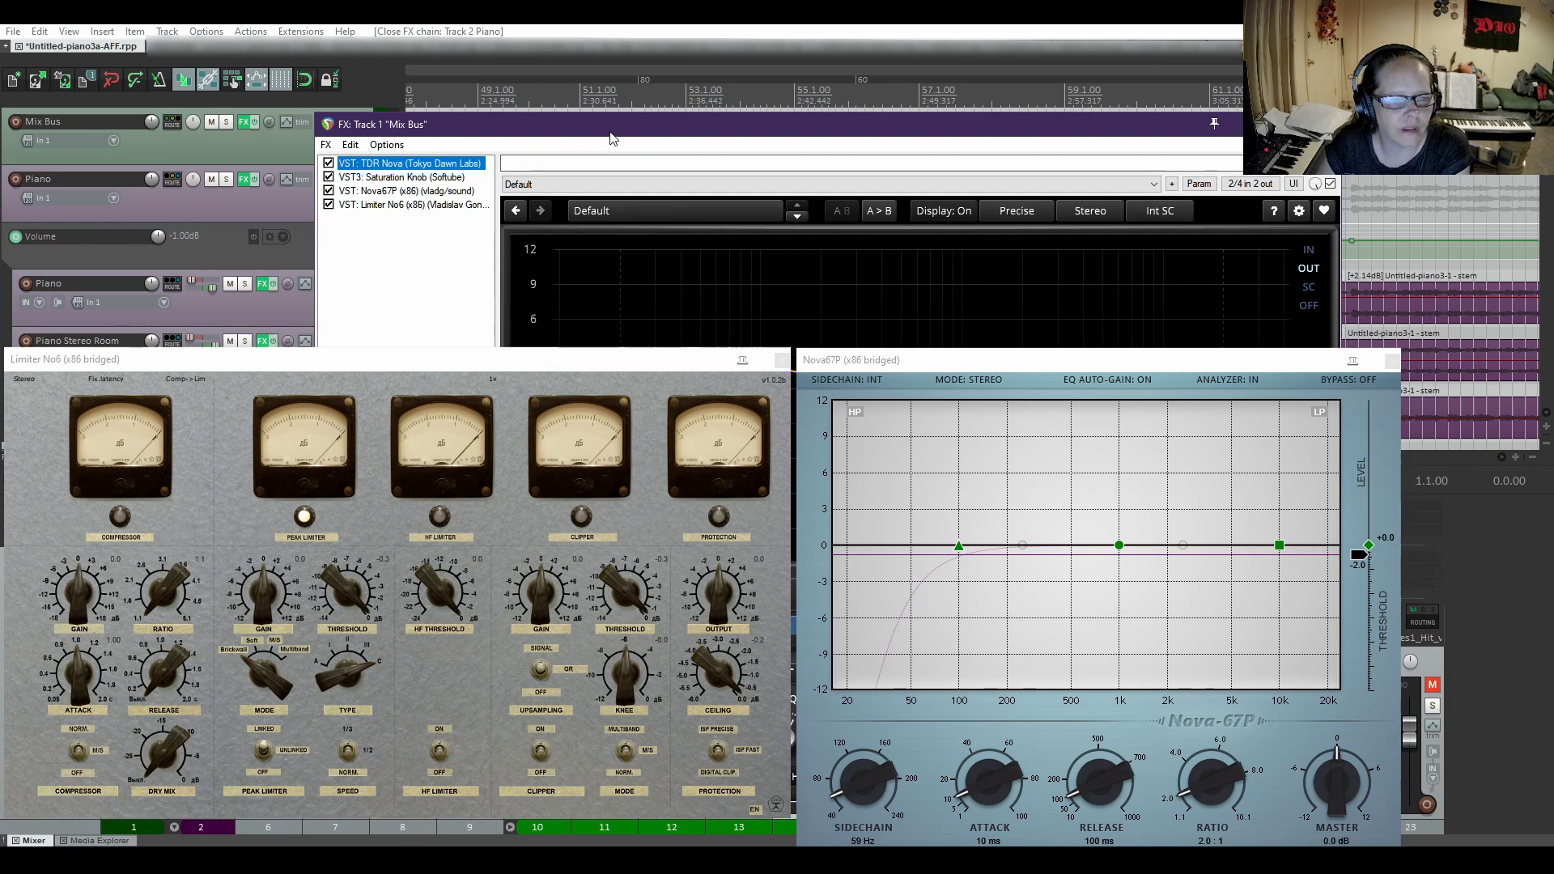
{"action": "left_click", "coordinate": [743, 366]}
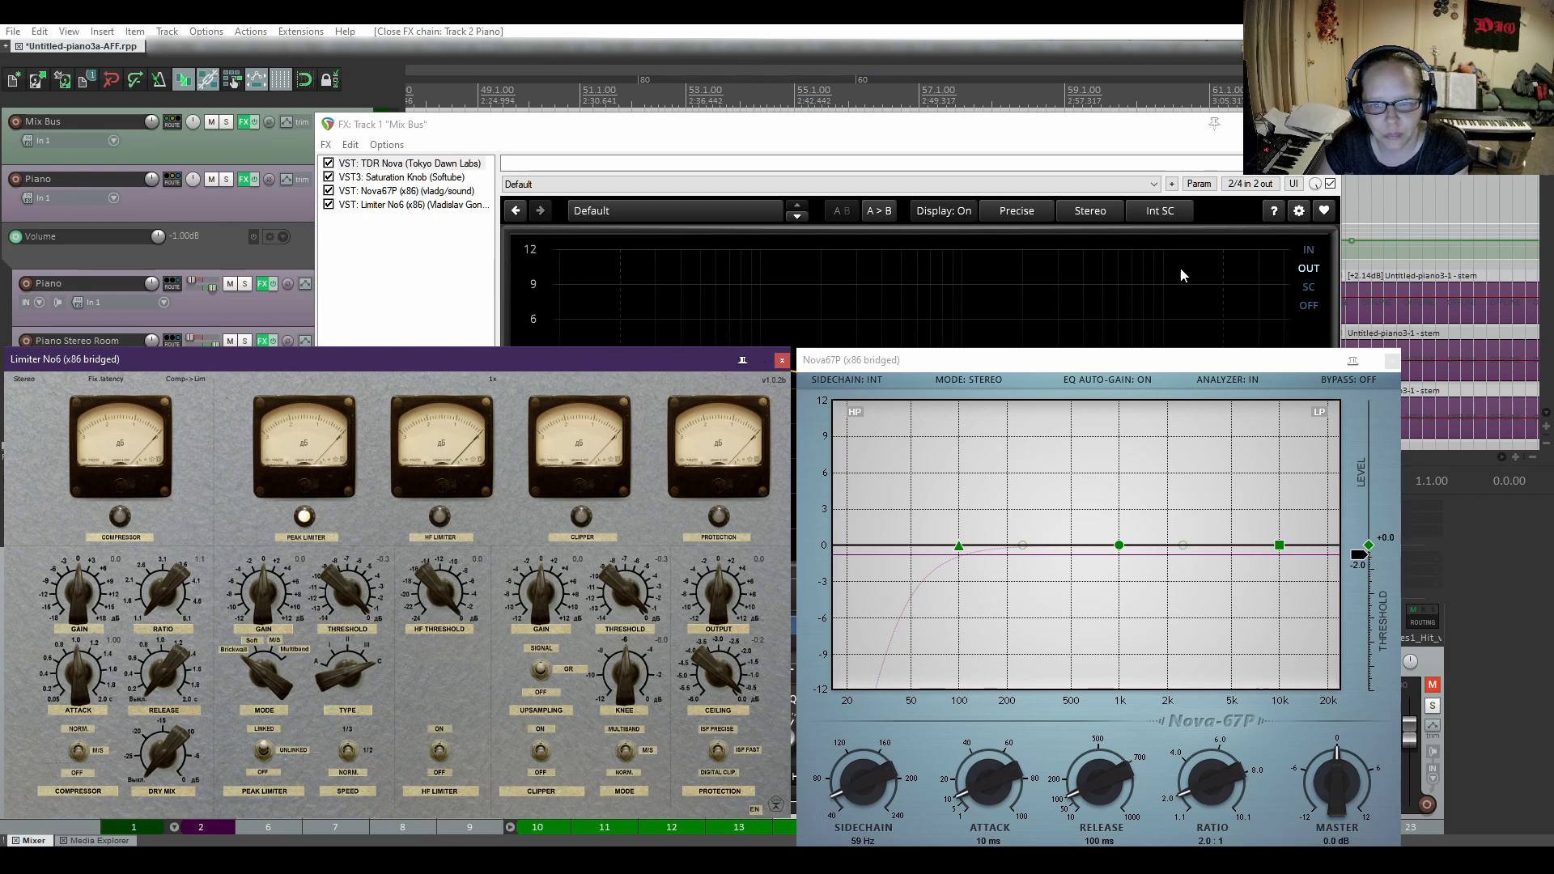
{"action": "left_click", "coordinate": [1216, 128]}
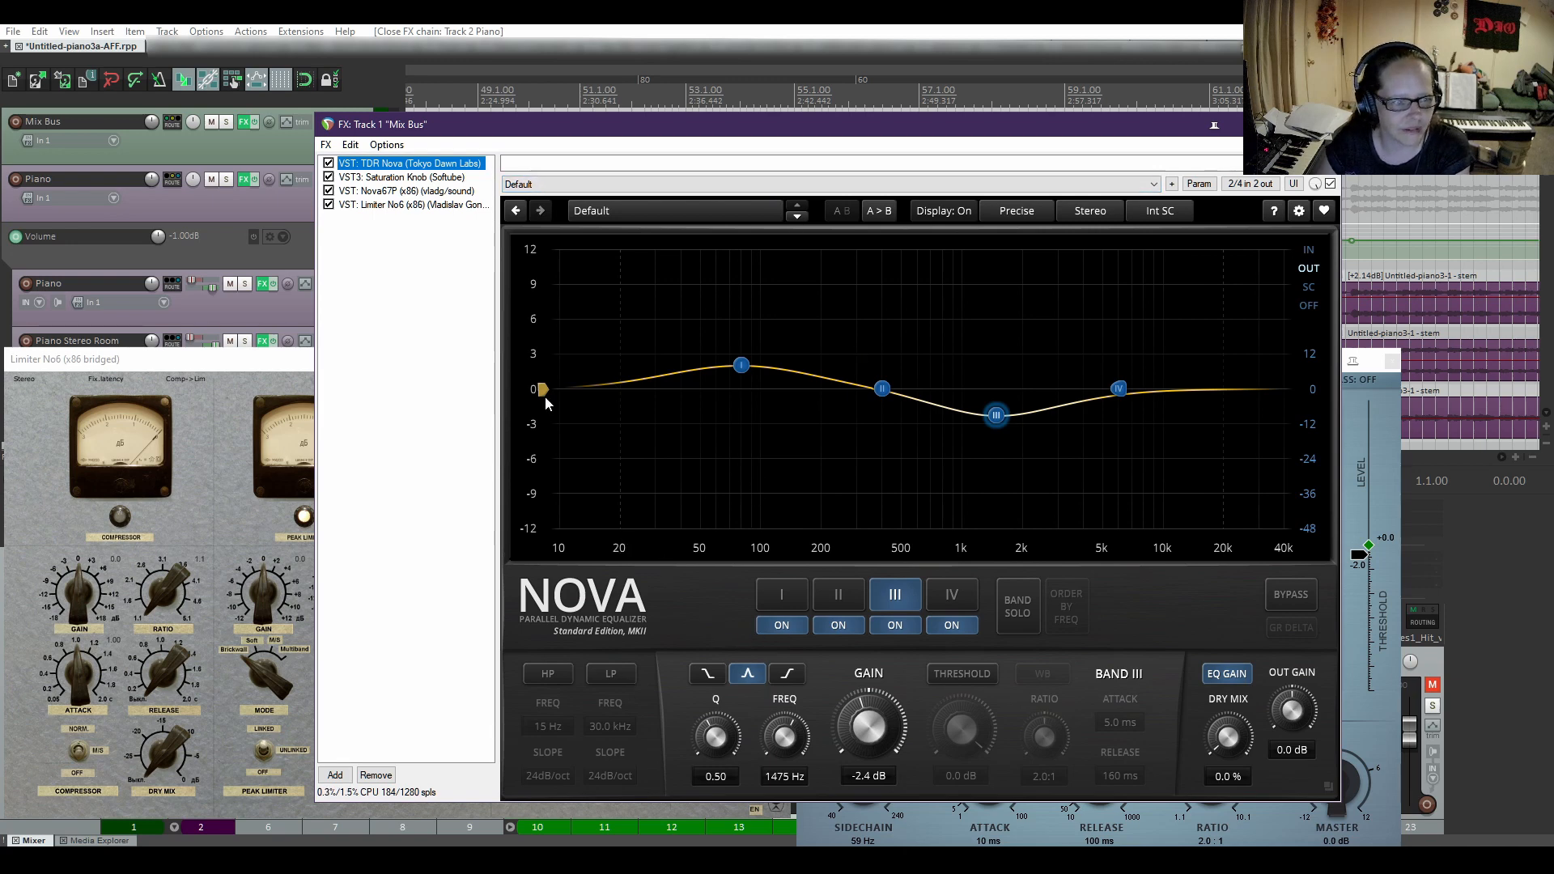
{"action": "left_click", "coordinate": [797, 603]}
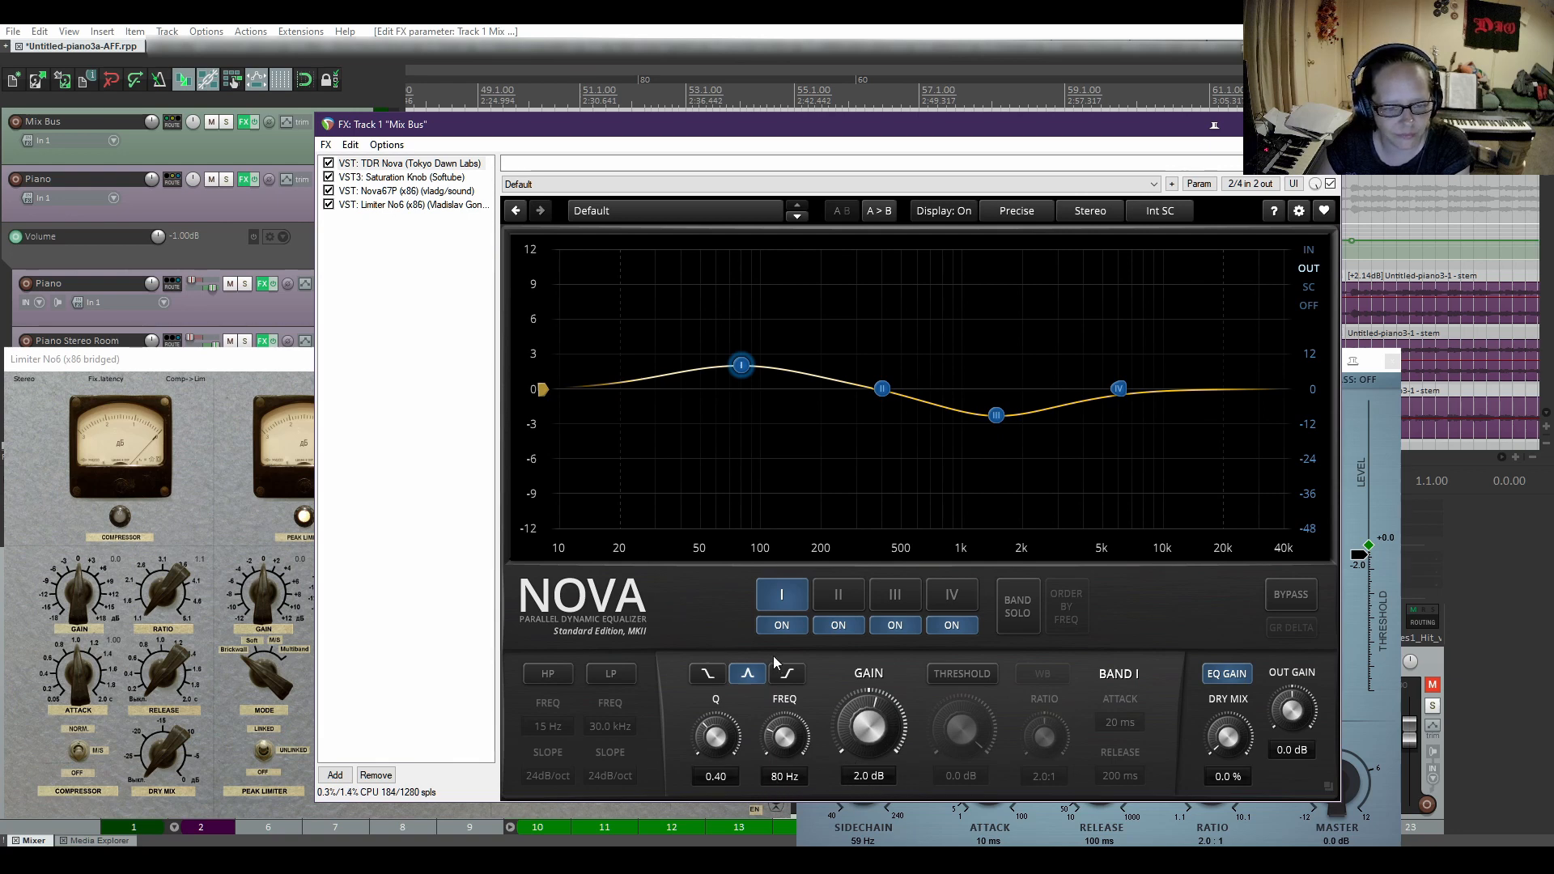
{"action": "left_click", "coordinate": [846, 598]}
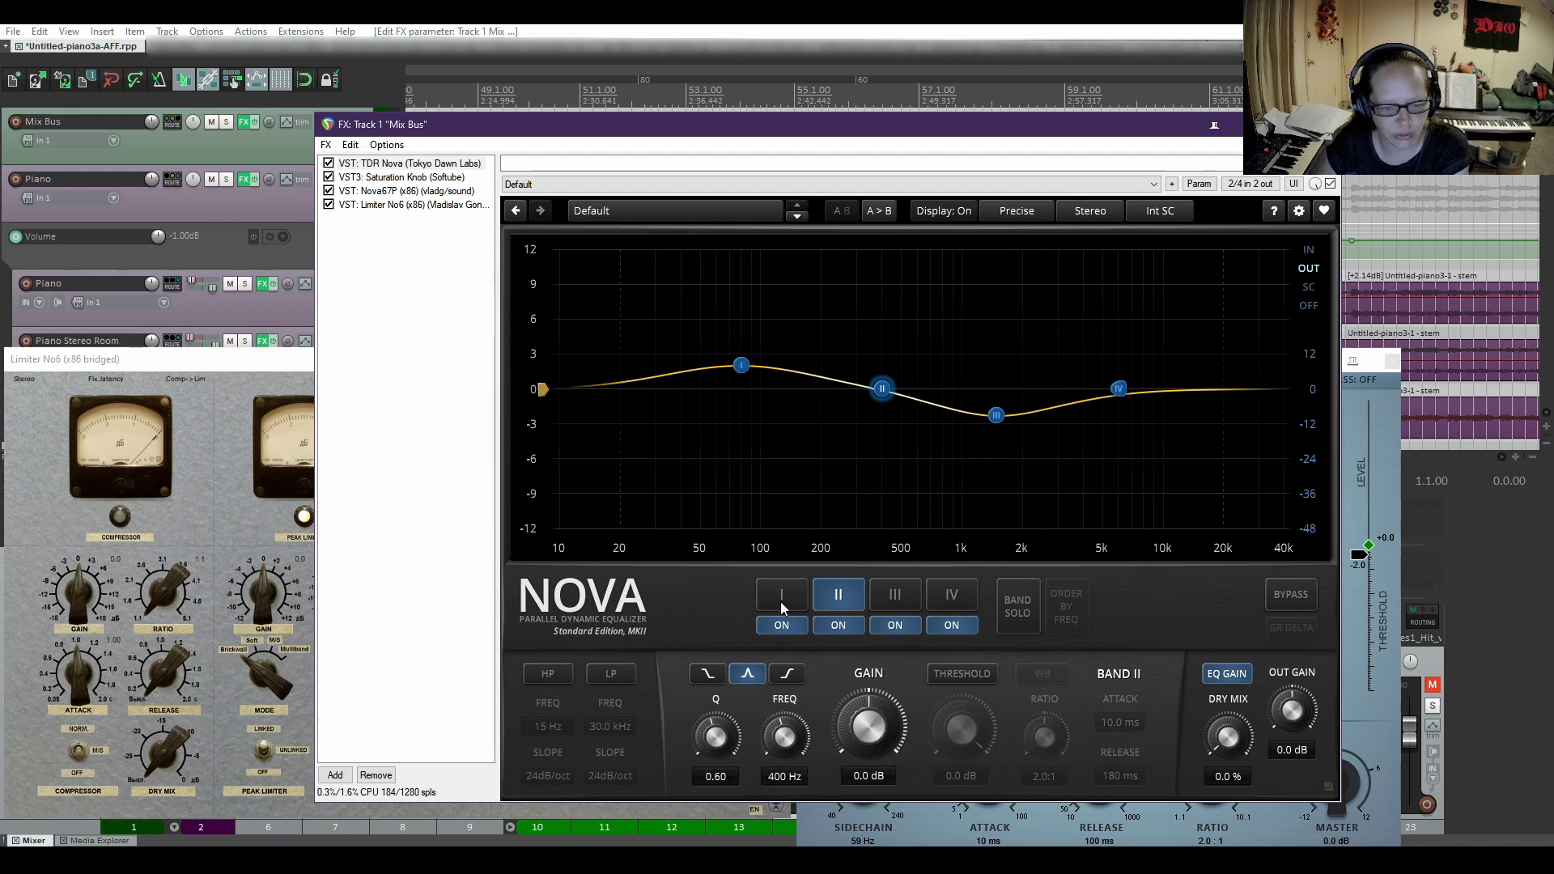
{"action": "left_click", "coordinate": [900, 601]}
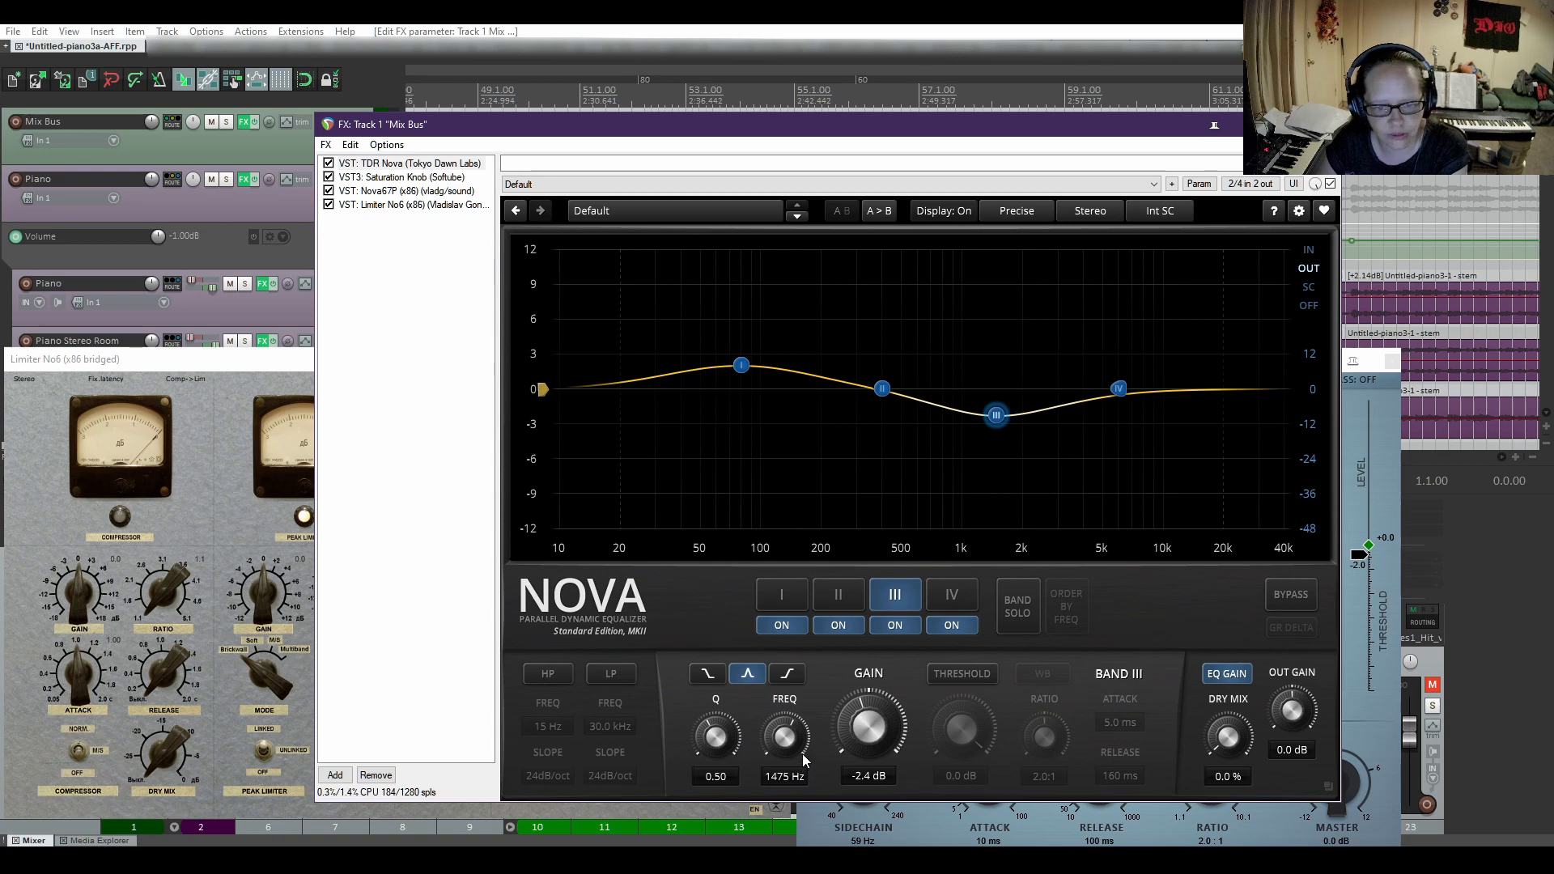
{"action": "left_click", "coordinate": [953, 596]}
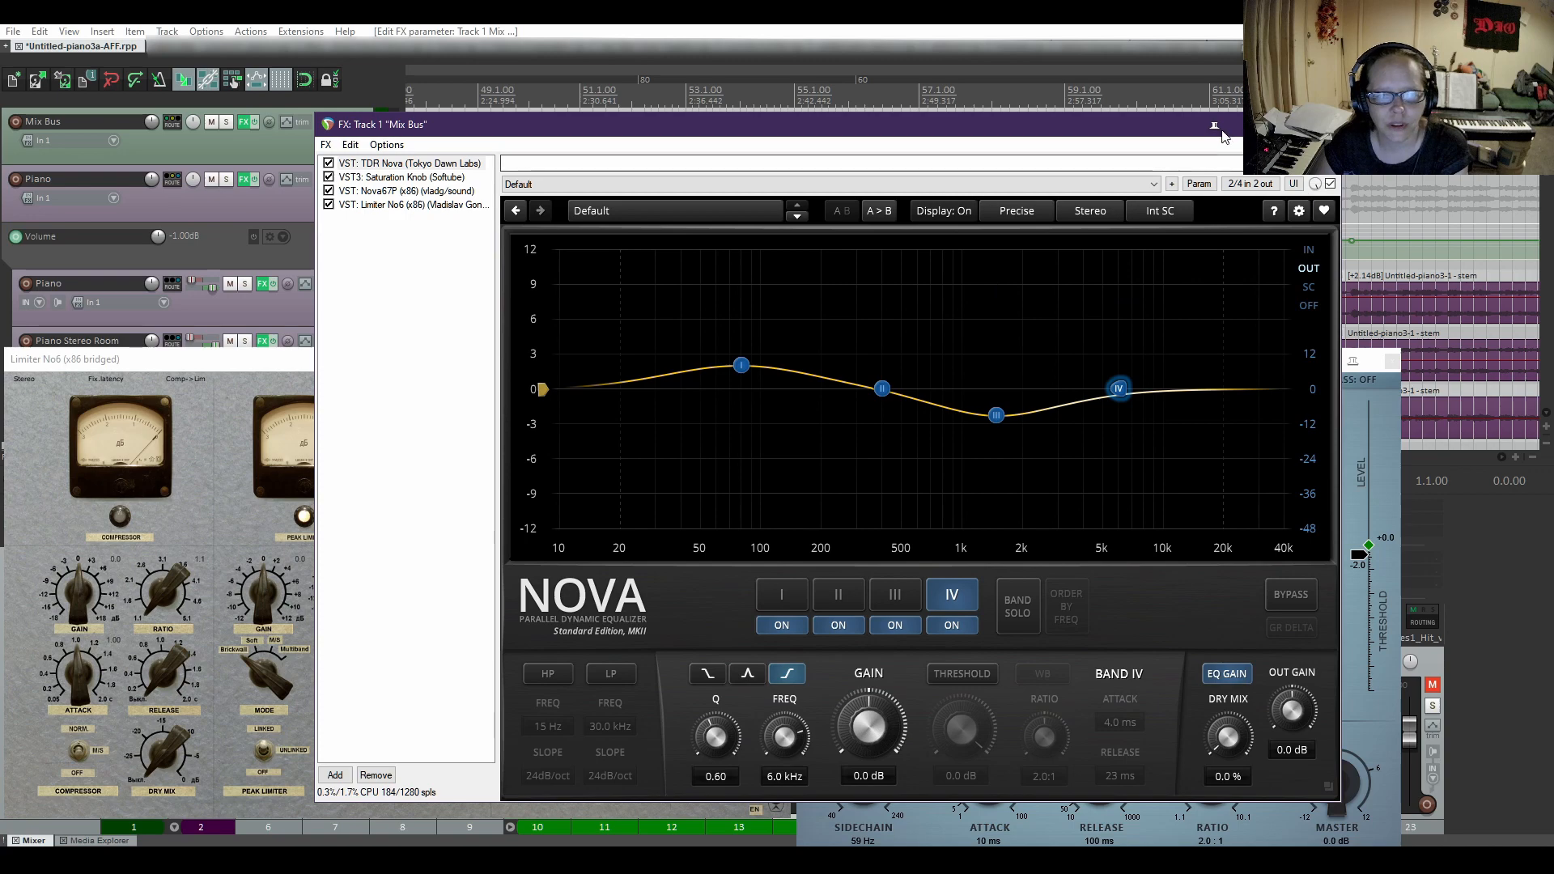
{"action": "left_click", "coordinate": [1215, 126]}
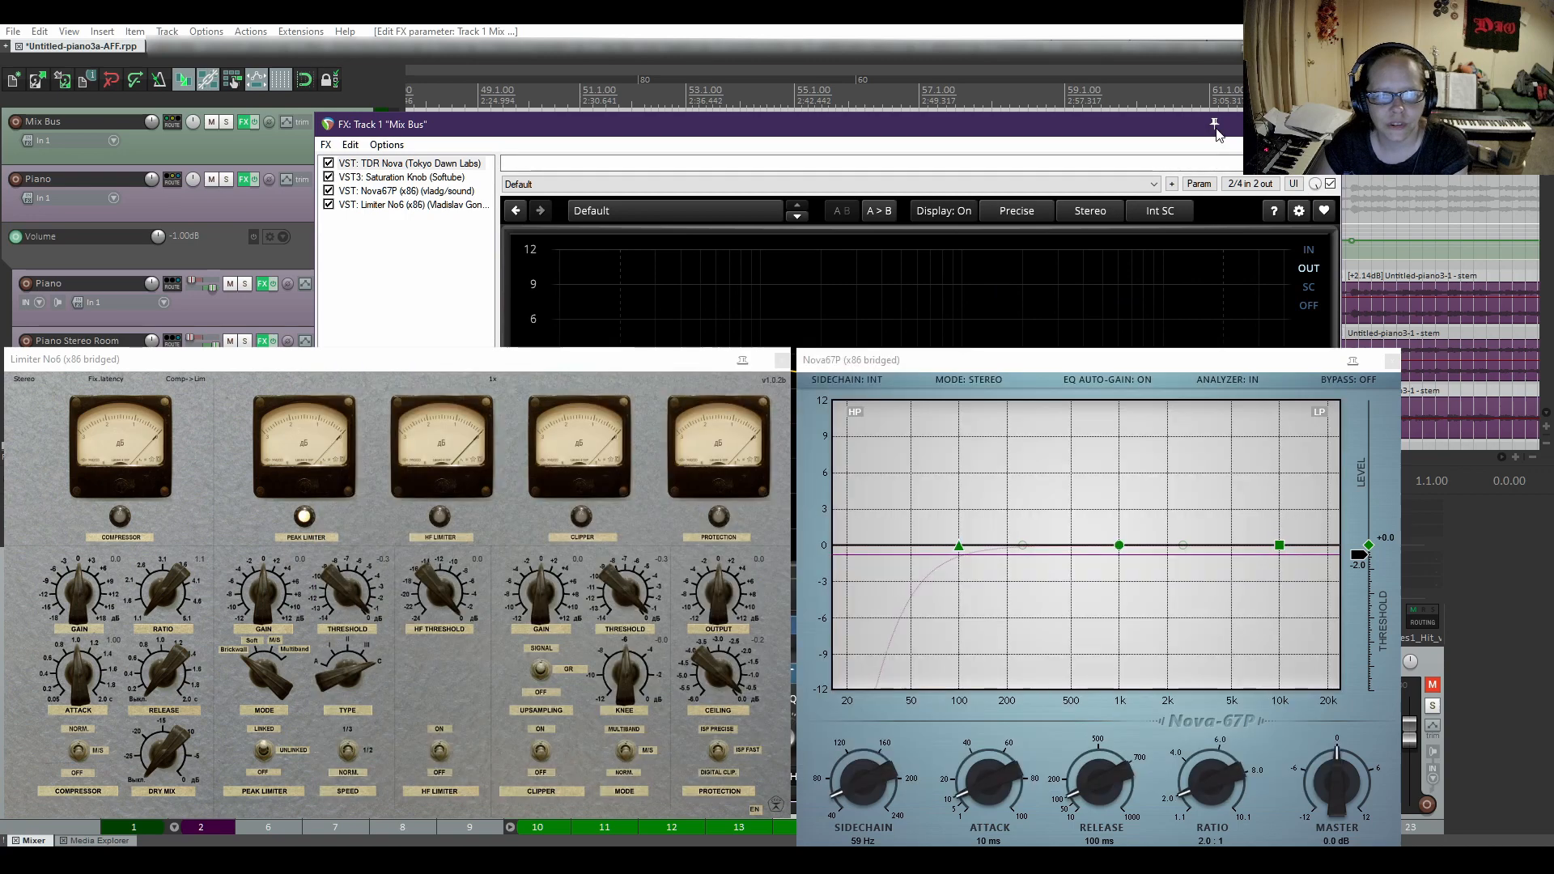
Inspect the Saturation Knob's amount and saturation type on the Mix Bus, and close the effects chain.
{"action": "left_click", "coordinate": [400, 180]}
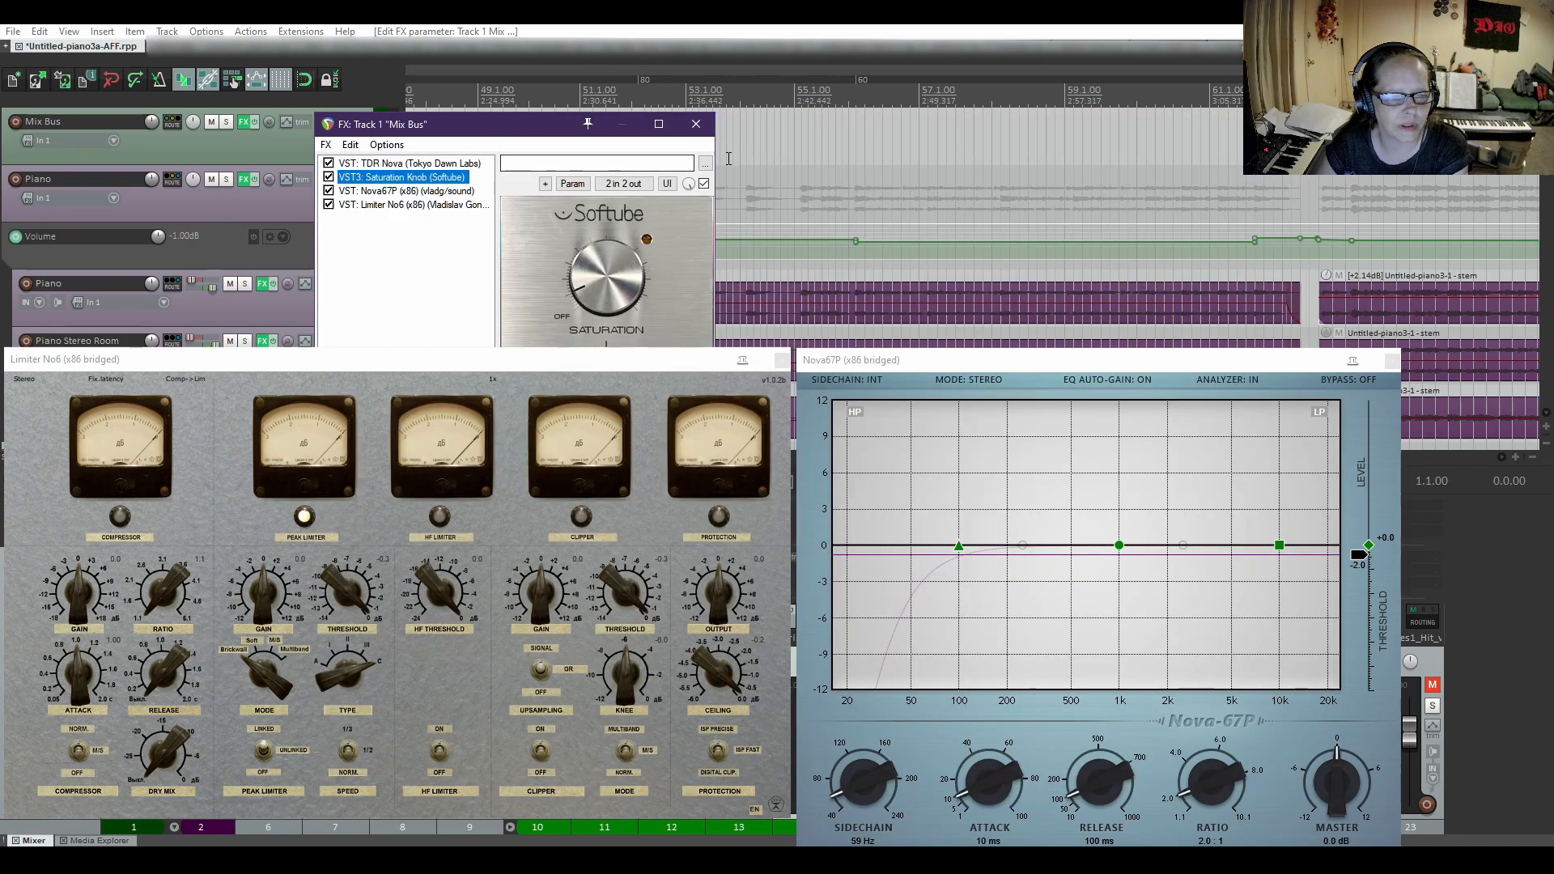
{"action": "left_click", "coordinate": [588, 126]}
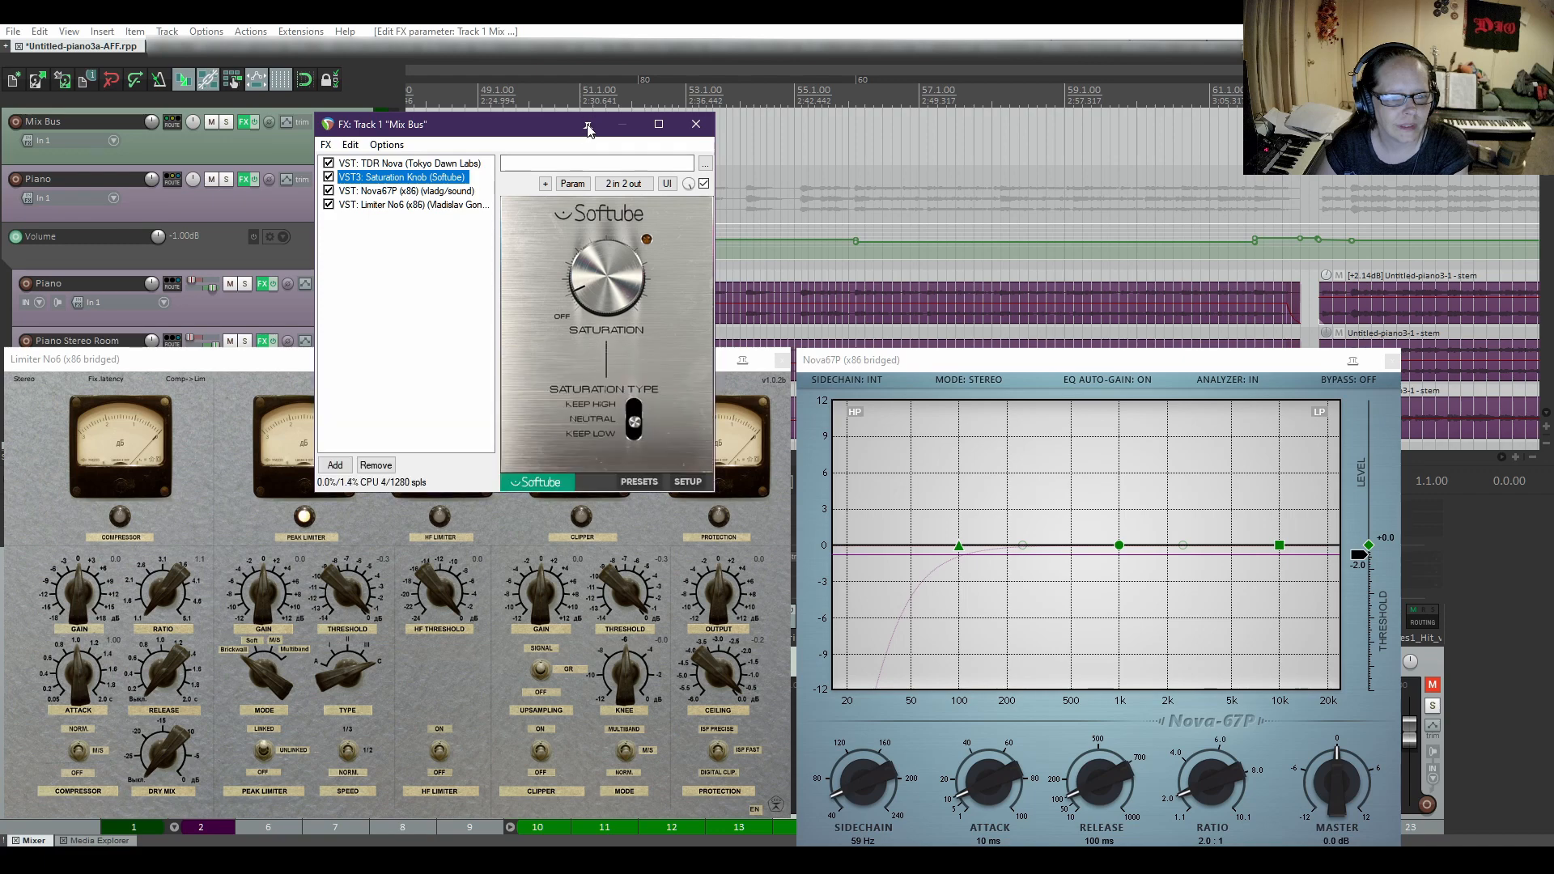
{"action": "left_click_drag", "start_coordinate": [527, 124], "coordinate": [756, 210]}
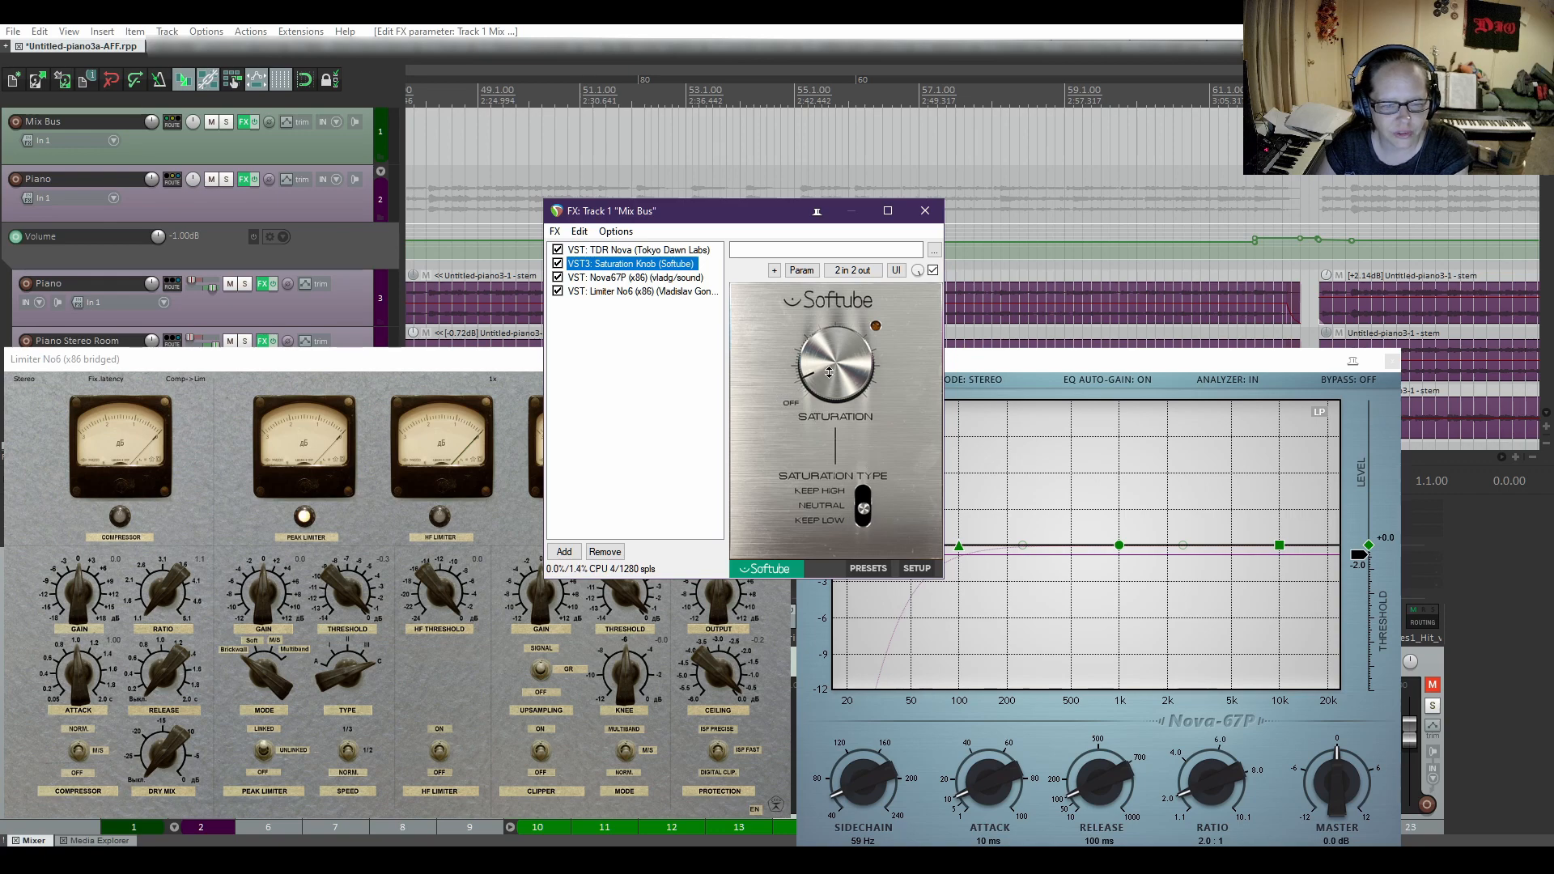
{"action": "left_click", "coordinate": [829, 371]}
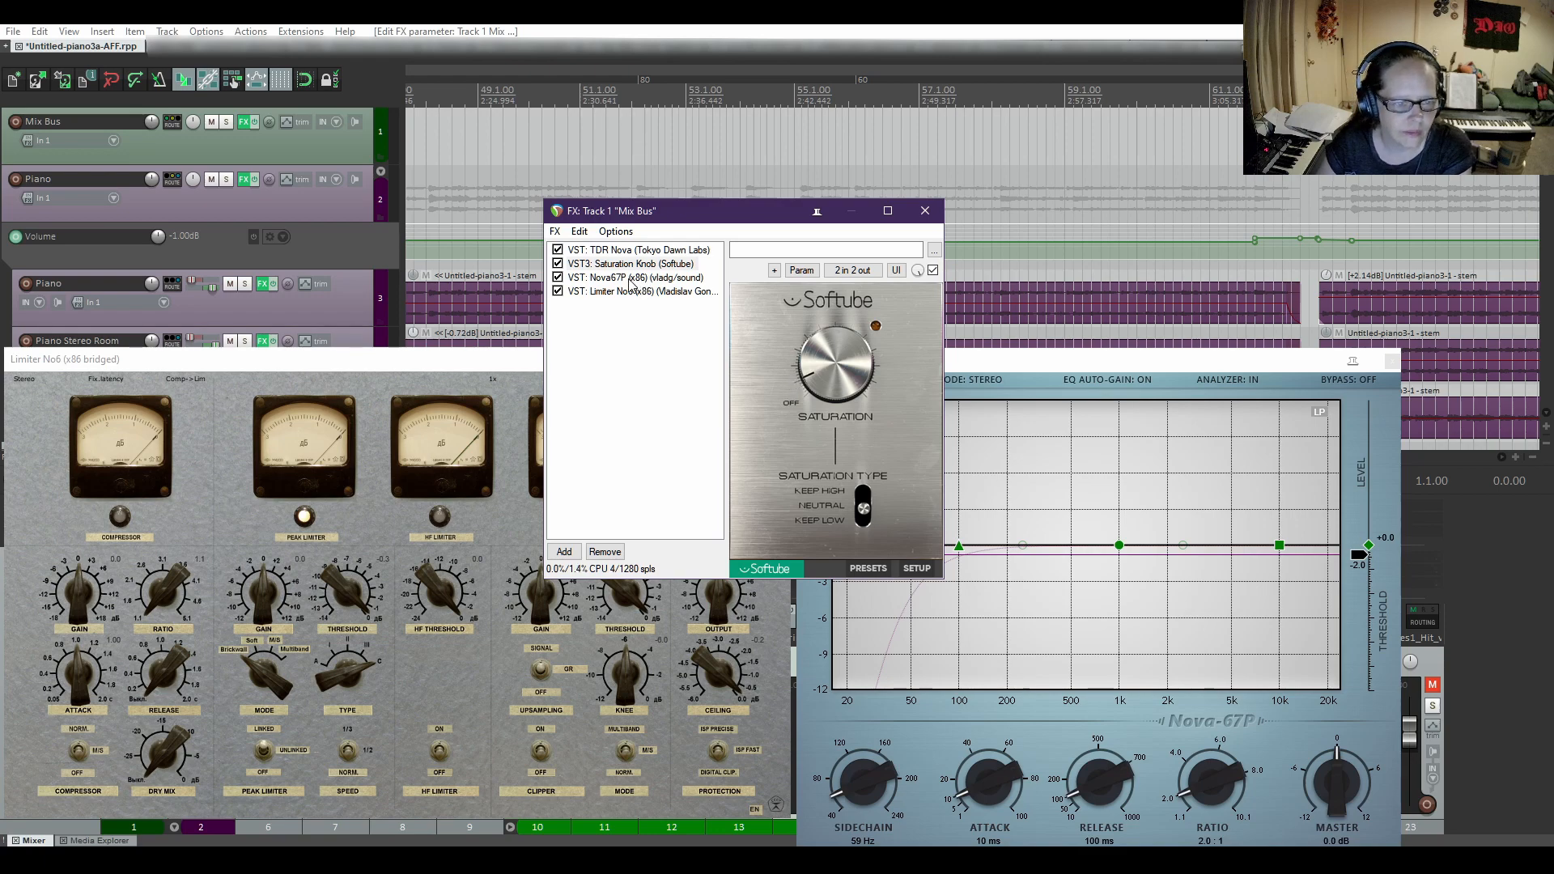
{"action": "left_click", "coordinate": [926, 212]}
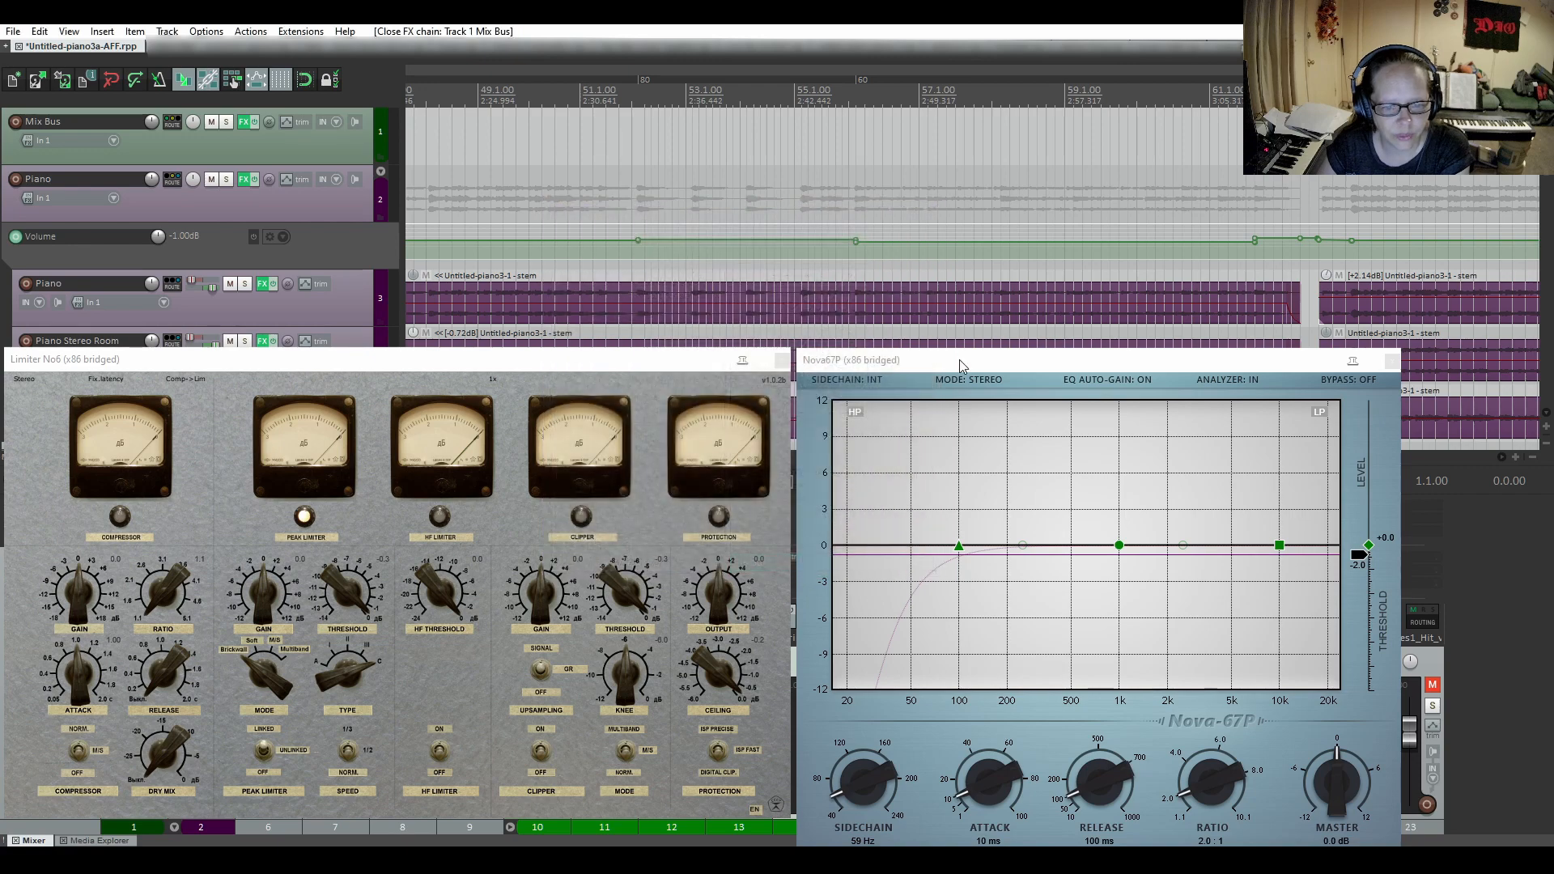
Move Nova67P clear of the limiter, inspect its compressor settings, and close its window.
{"action": "left_click_drag", "start_coordinate": [961, 366], "coordinate": [675, 165]}
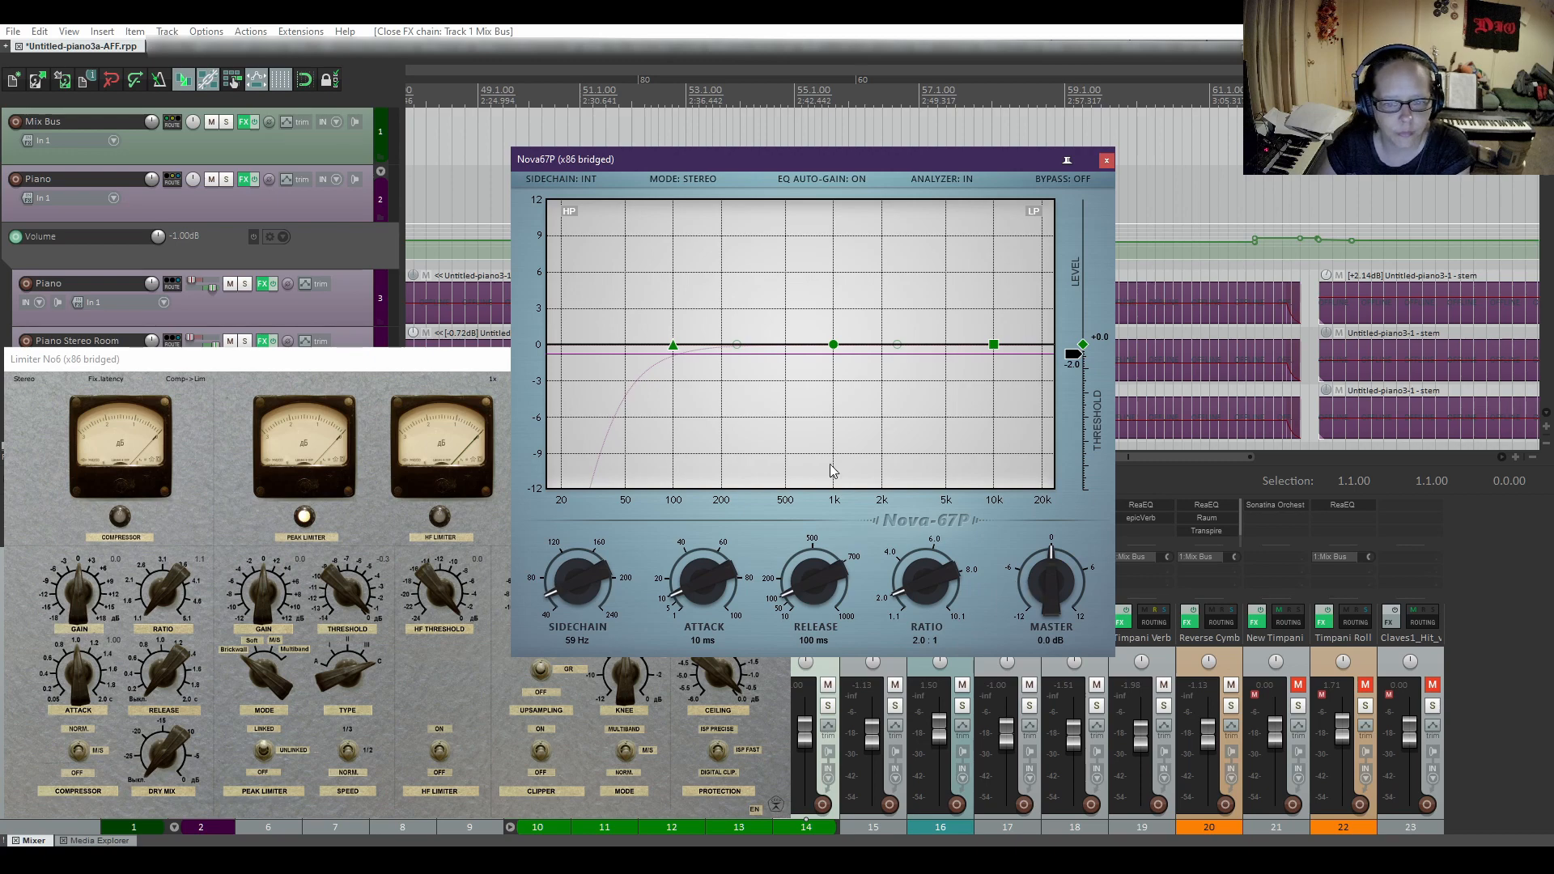
{"action": "left_click", "coordinate": [1068, 160]}
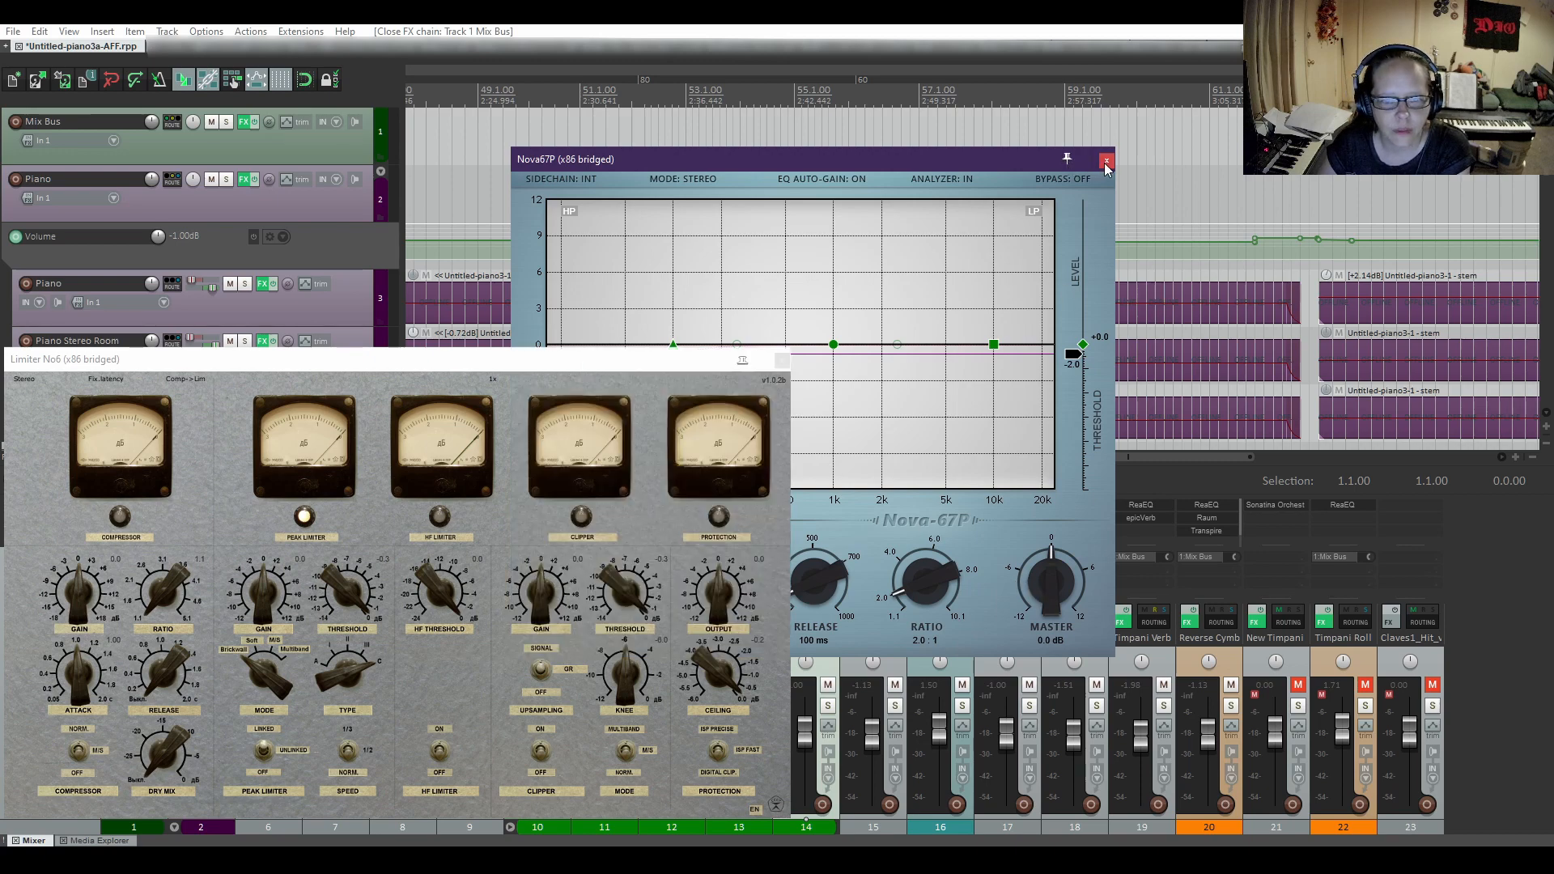
{"action": "left_click", "coordinate": [1107, 160]}
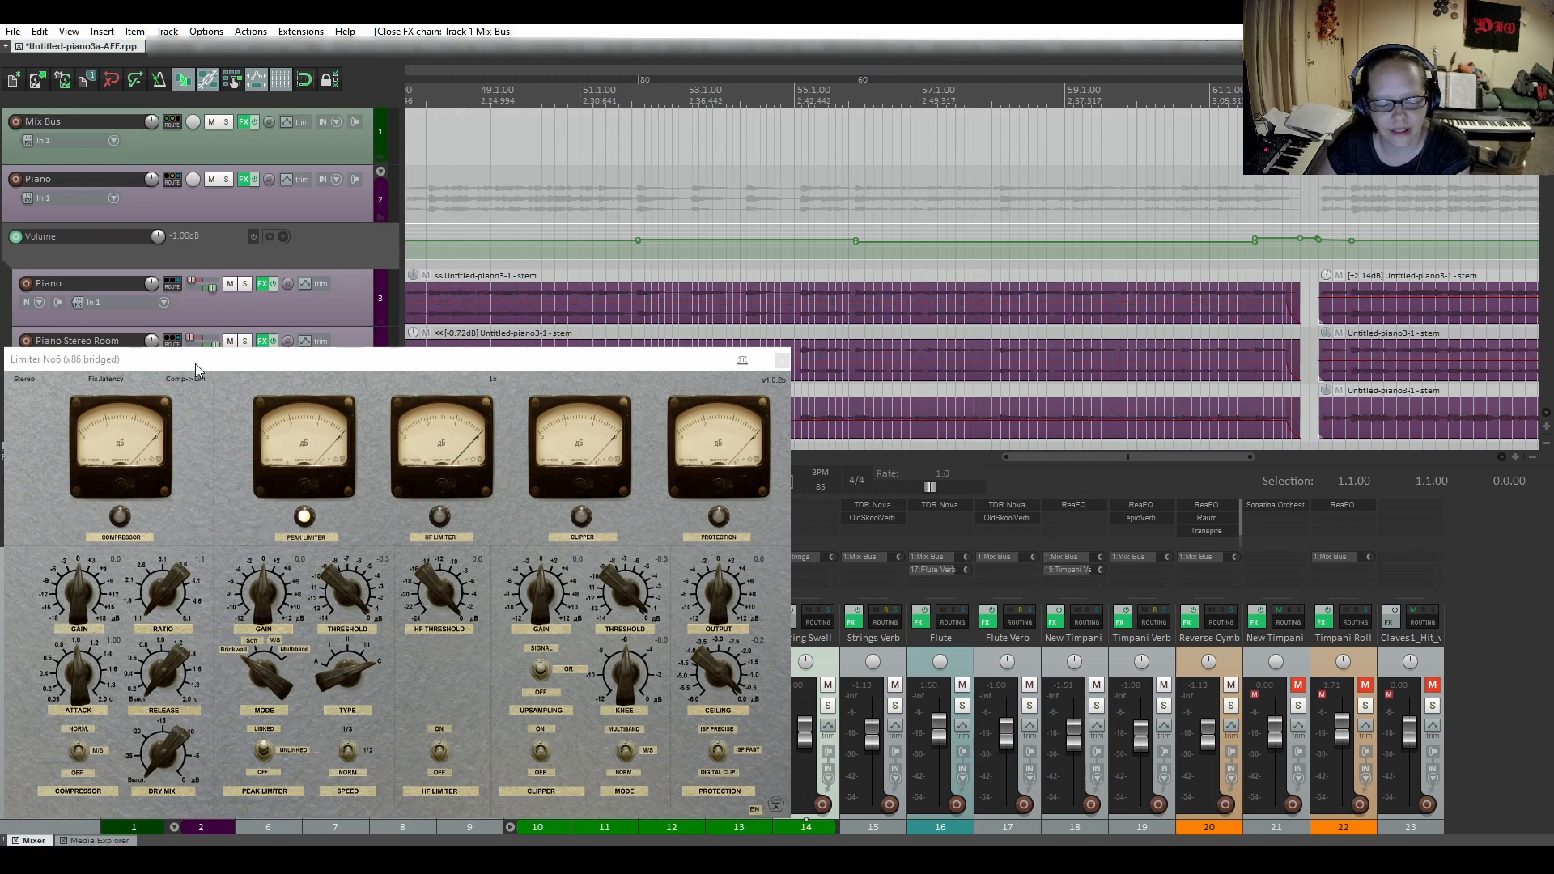
Move Limiter No6 to the middle of the project, inspect its limiter settings, and close its window.
{"action": "left_click_drag", "start_coordinate": [196, 363], "coordinate": [633, 201]}
{"action": "mouse_move", "coordinate": [533, 859]}
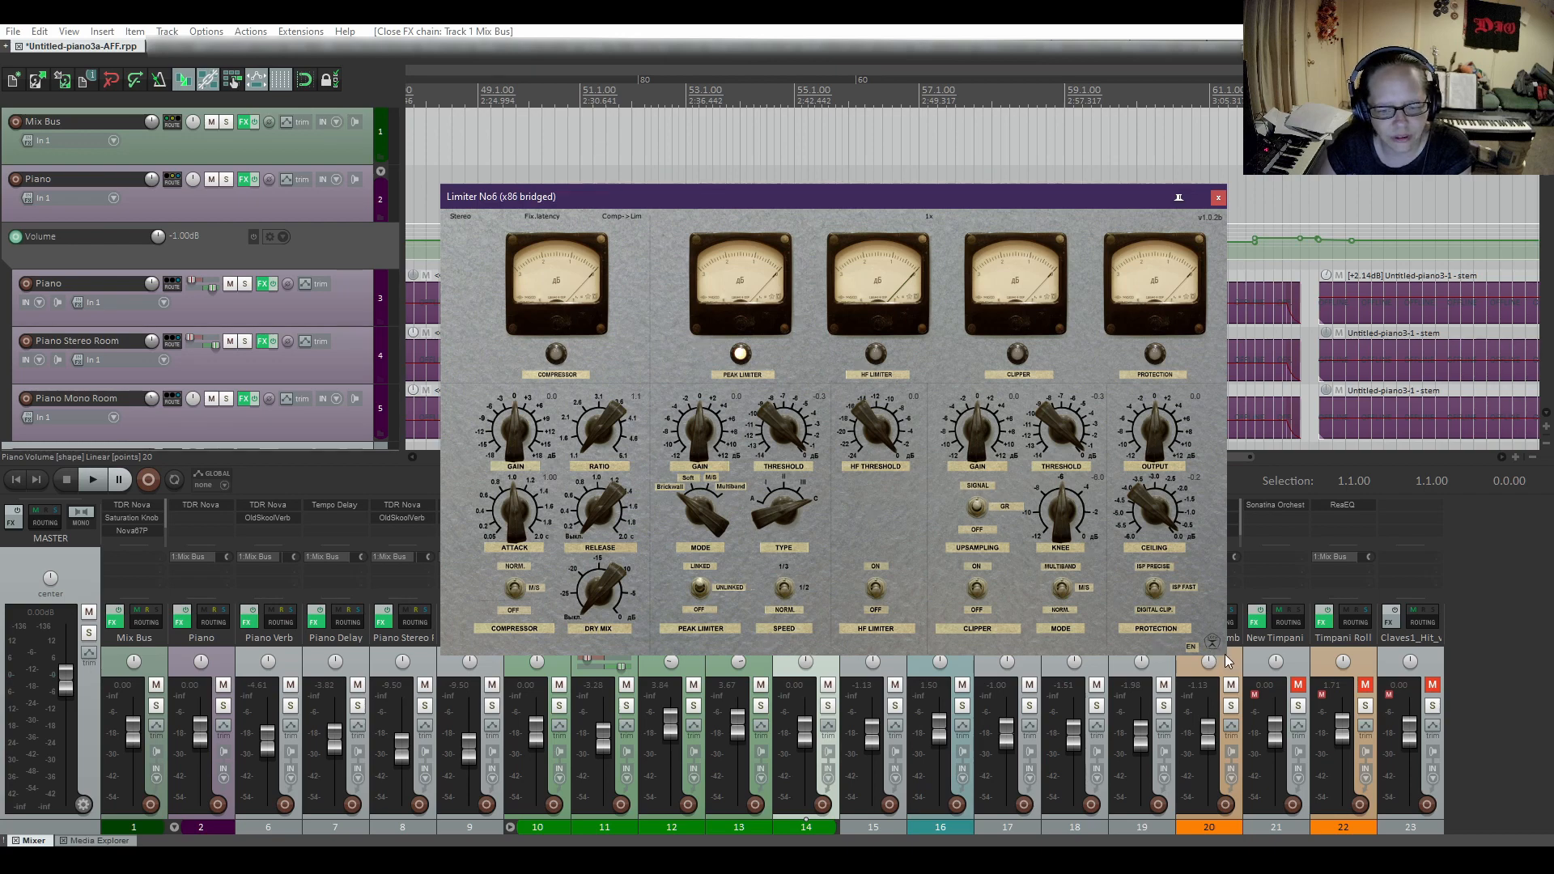
{"action": "left_click", "coordinate": [1218, 199]}
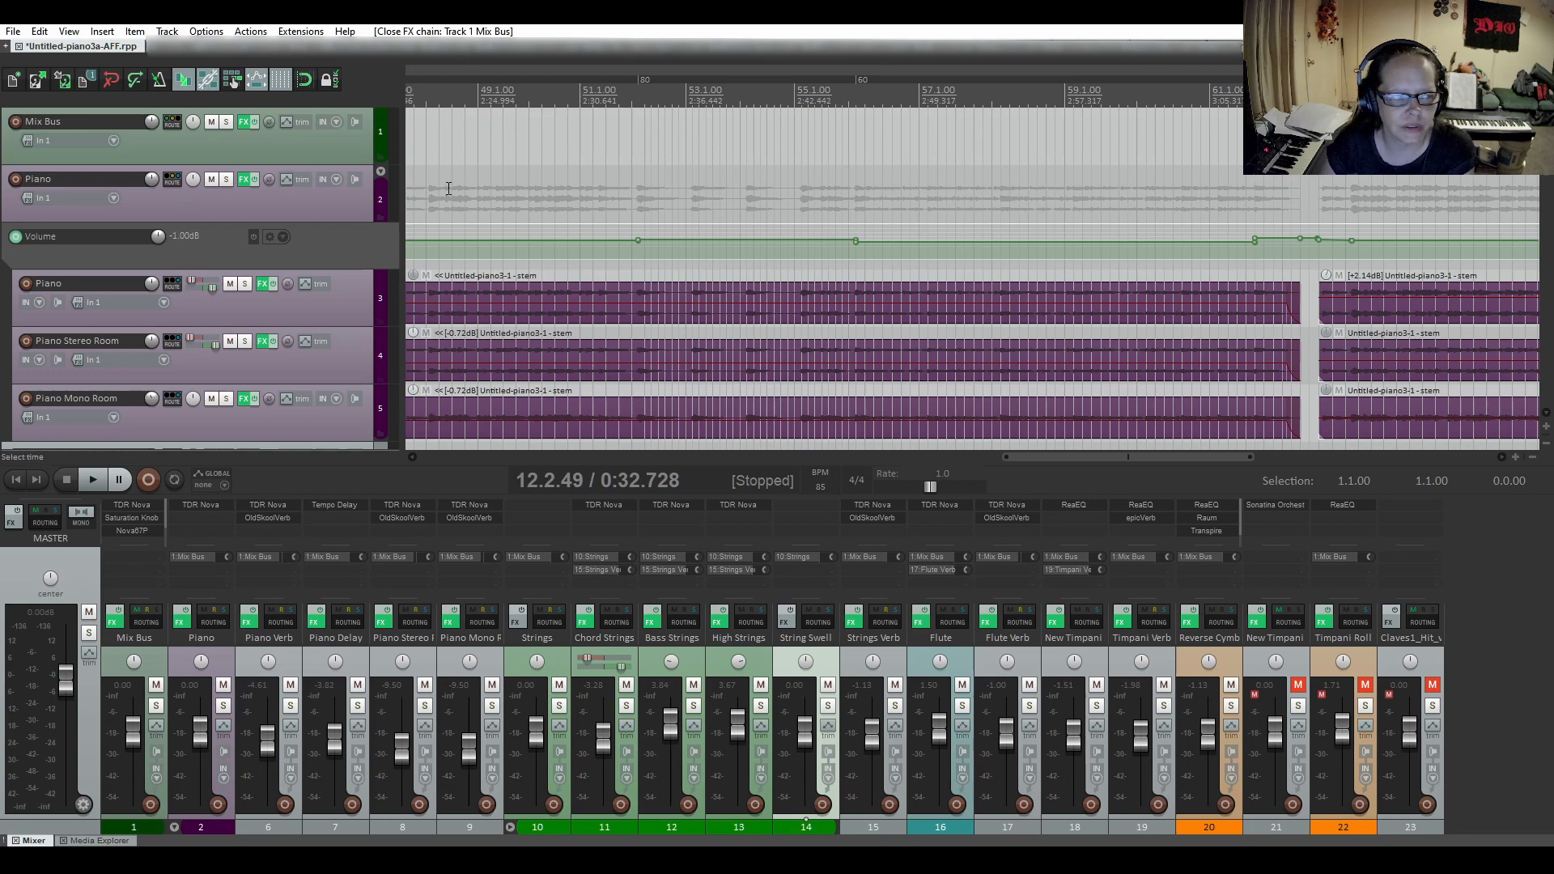
Look over the tracks from the Mix Bus to the Timpani Verb, and return the timeline to the project start.
{"action": "scroll", "coordinate": [229, 274], "scroll_direction": "down", "scroll_amount": 10}
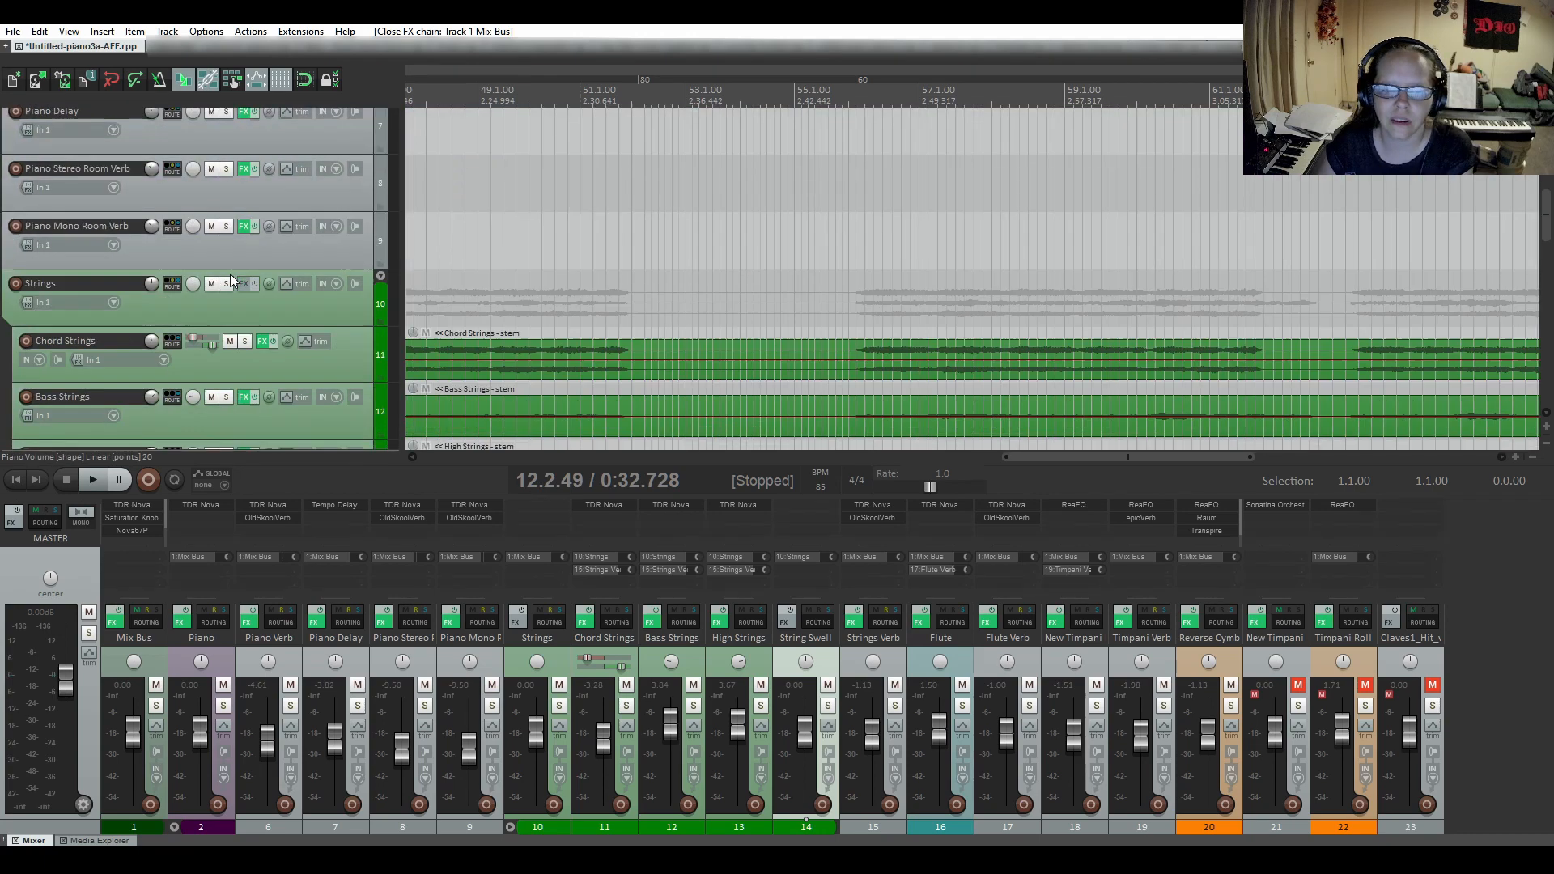
{"action": "scroll", "coordinate": [230, 273], "scroll_direction": "down", "scroll_amount": 3}
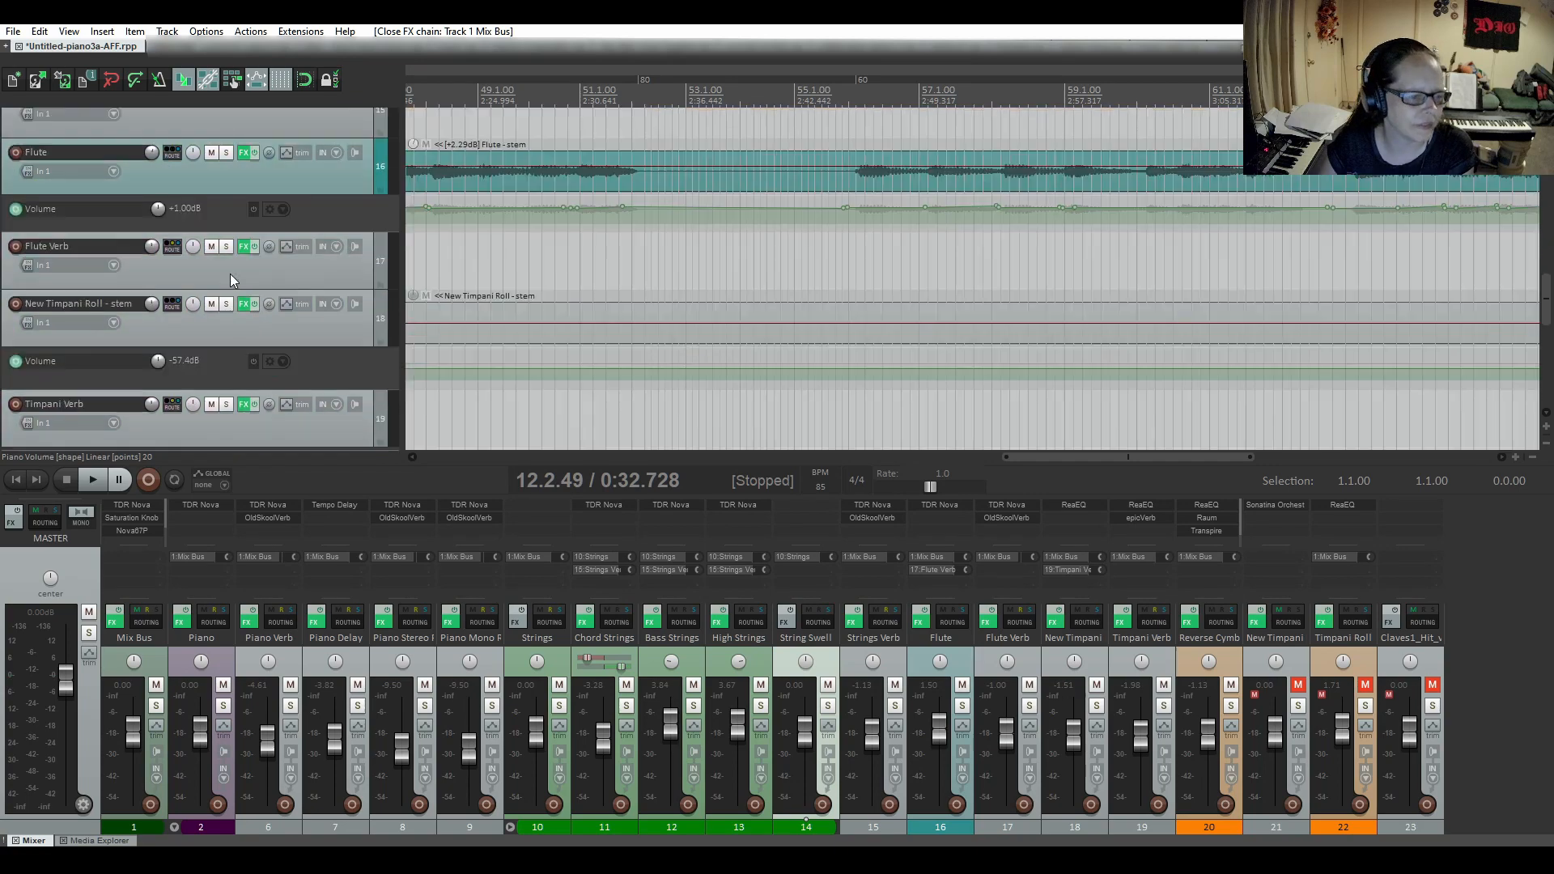
{"action": "scroll", "coordinate": [230, 273], "scroll_direction": "up", "scroll_amount": 12}
{"action": "scroll", "coordinate": [230, 274], "scroll_direction": "up", "scroll_amount": 3}
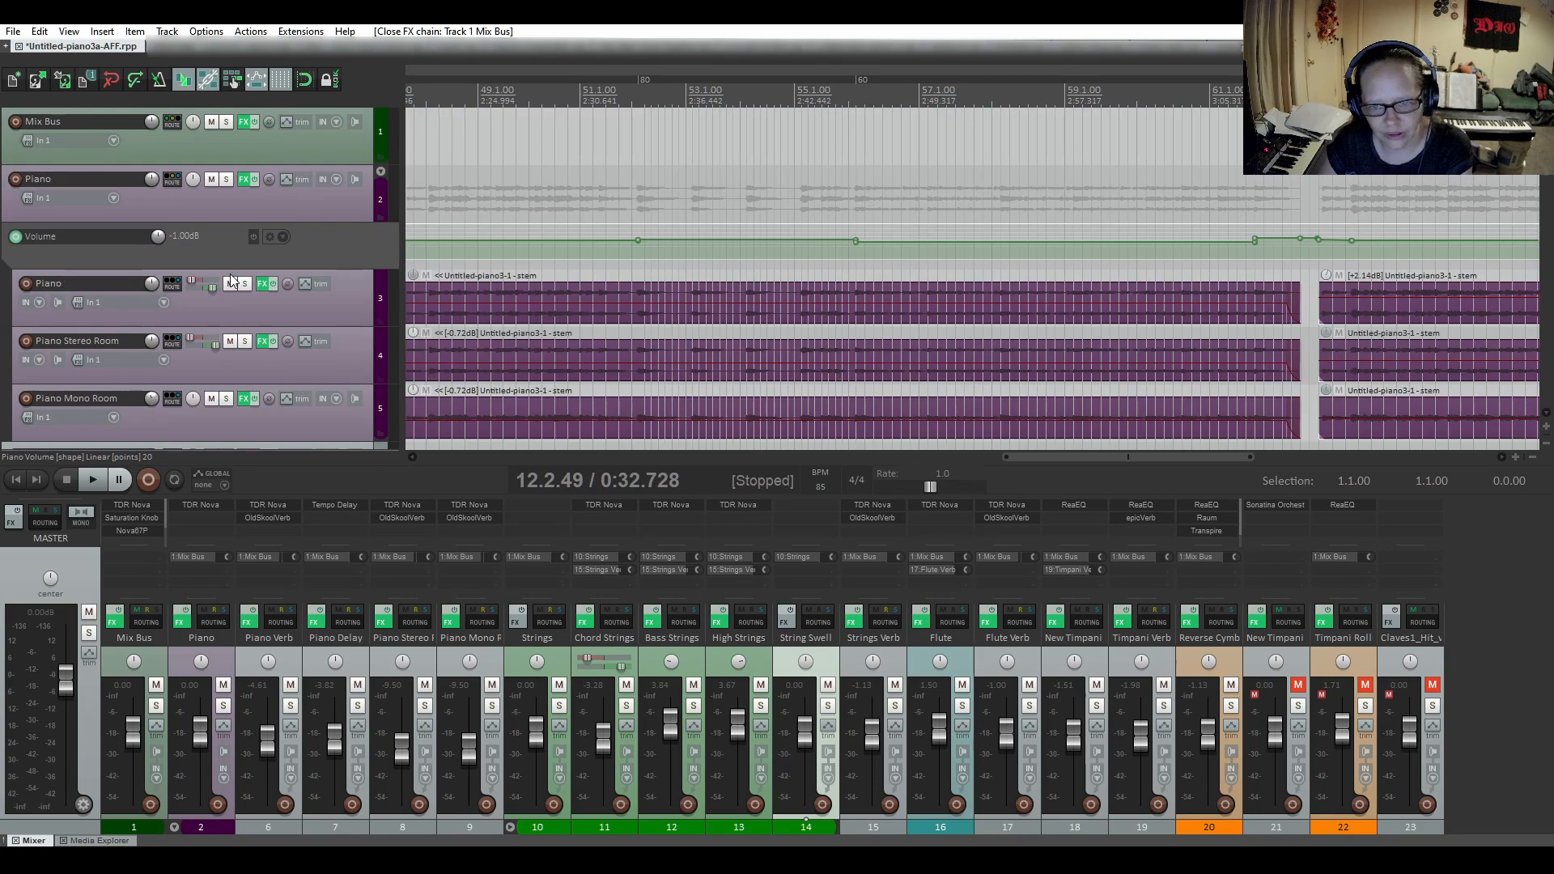
{"action": "scroll", "coordinate": [761, 289], "scroll_direction": "down", "scroll_amount": 3}
{"action": "scroll", "coordinate": [761, 289], "scroll_direction": "up", "scroll_amount": 2}
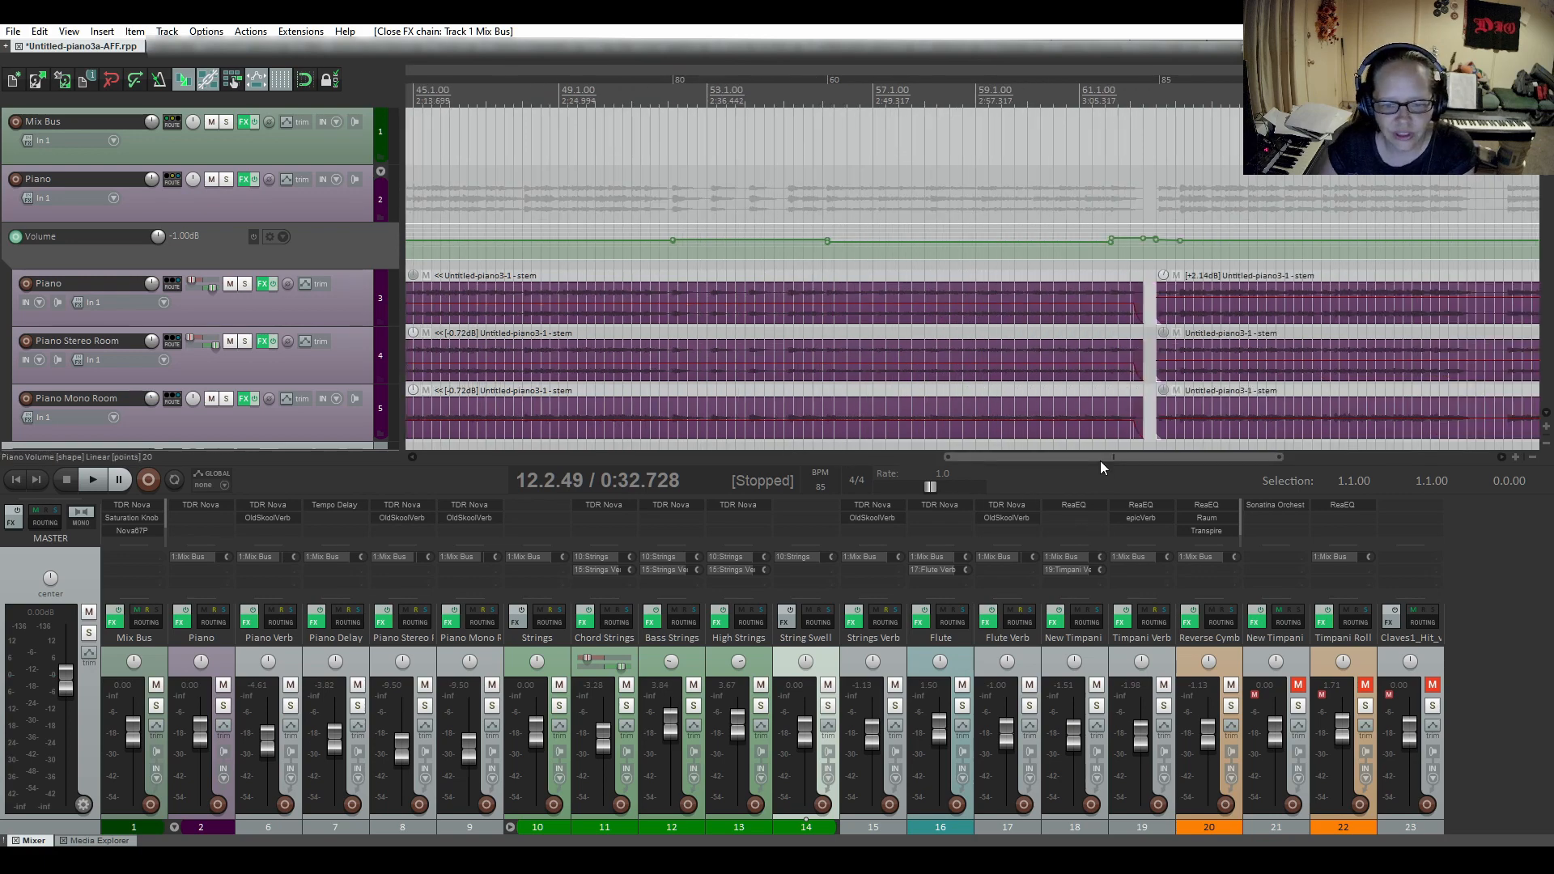
{"action": "left_click_drag", "start_coordinate": [1100, 459], "coordinate": [488, 459]}
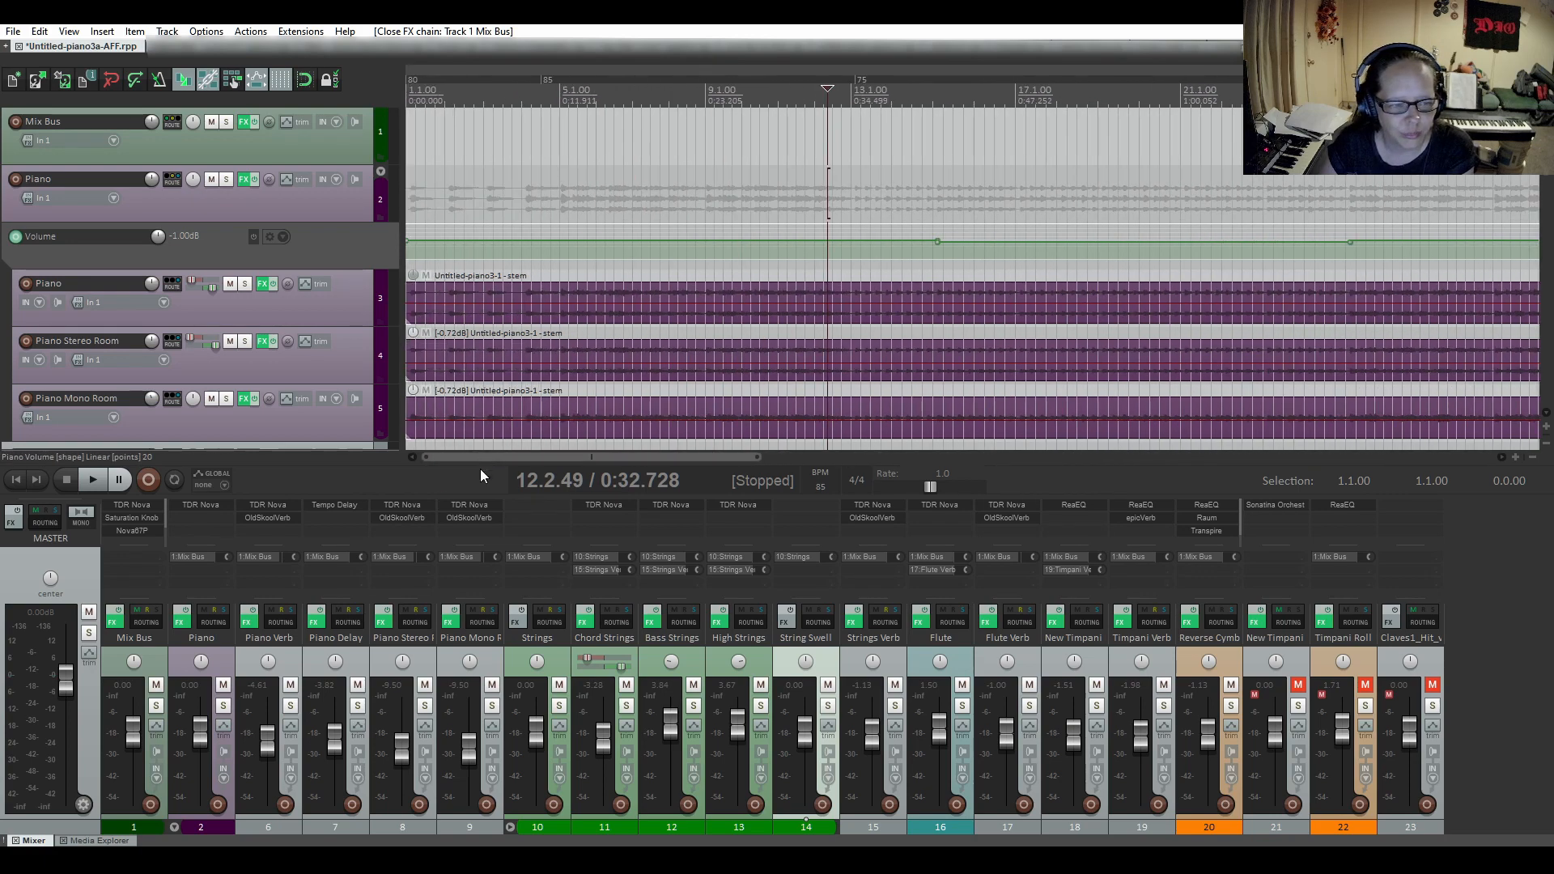